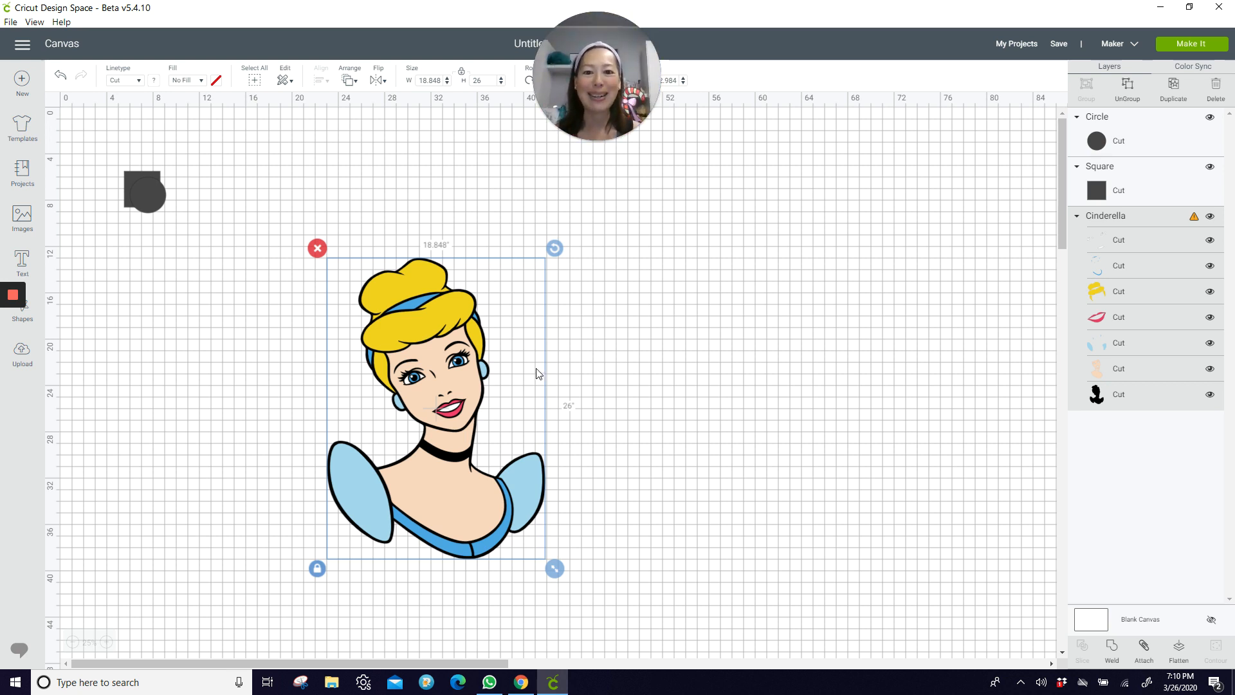
Duplicate the Cinderella image and move the copy well clear of the original, starting at about 72 inches across the canvas.
left_click(1171, 102)
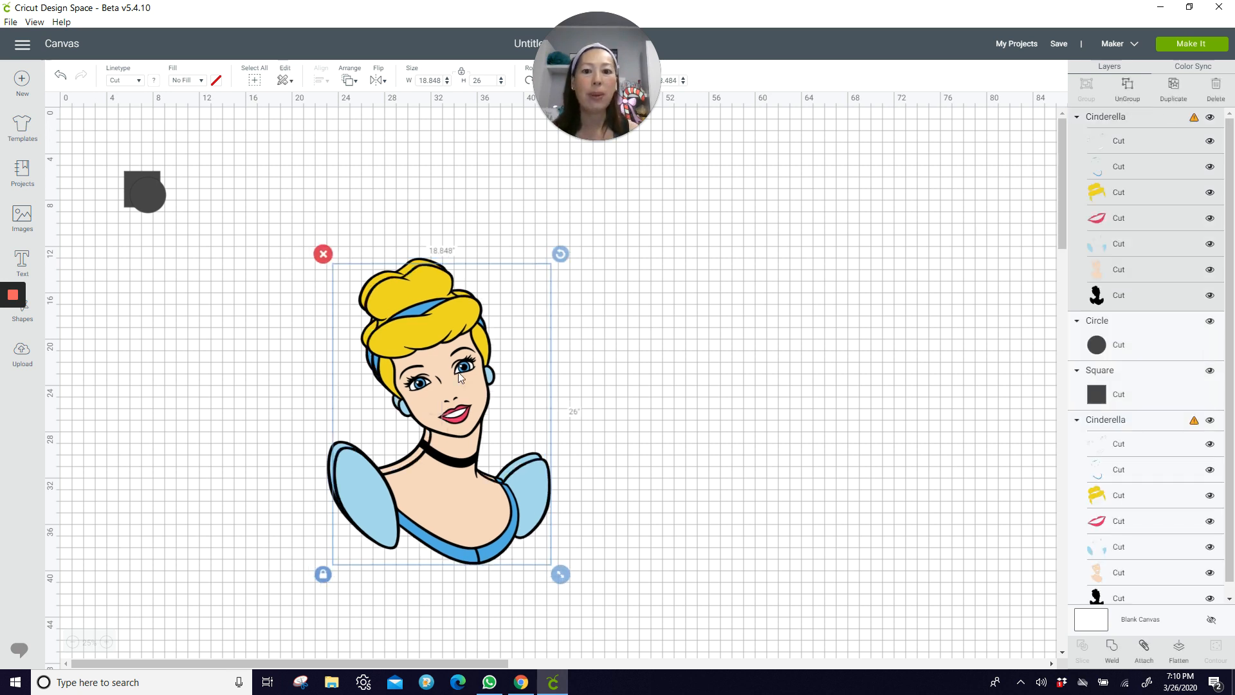
left_click_drag(439, 391, 781, 331)
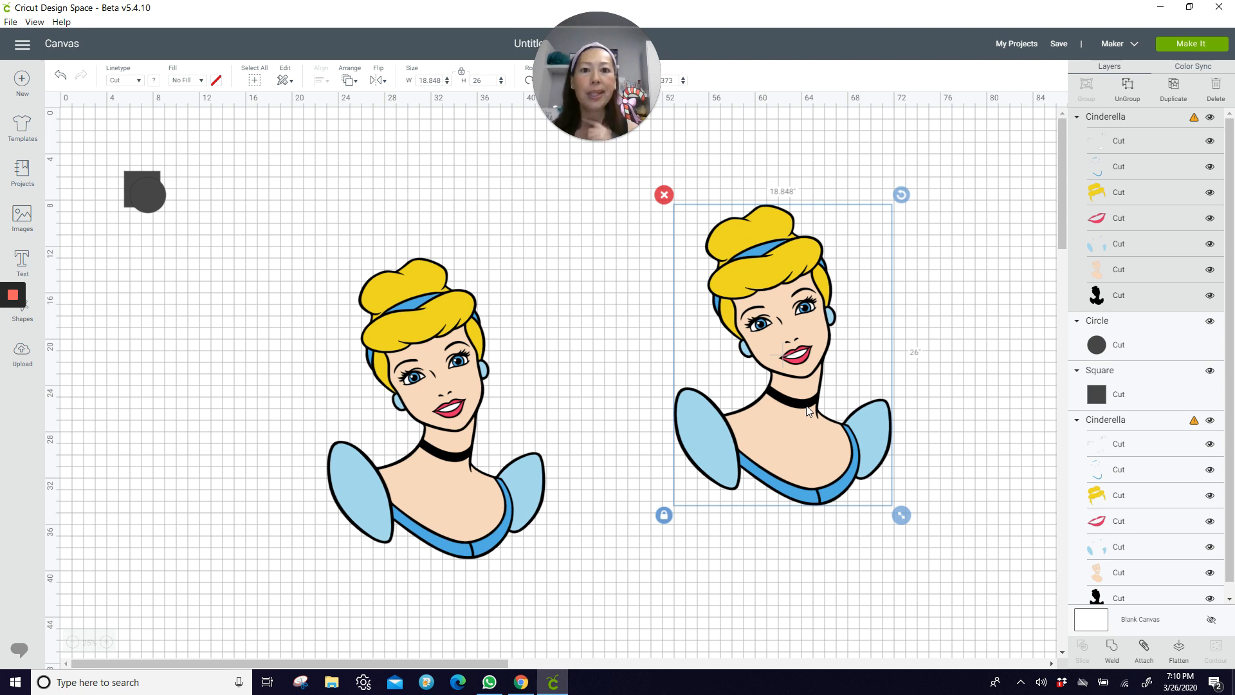
left_click_drag(823, 380, 1047, 296)
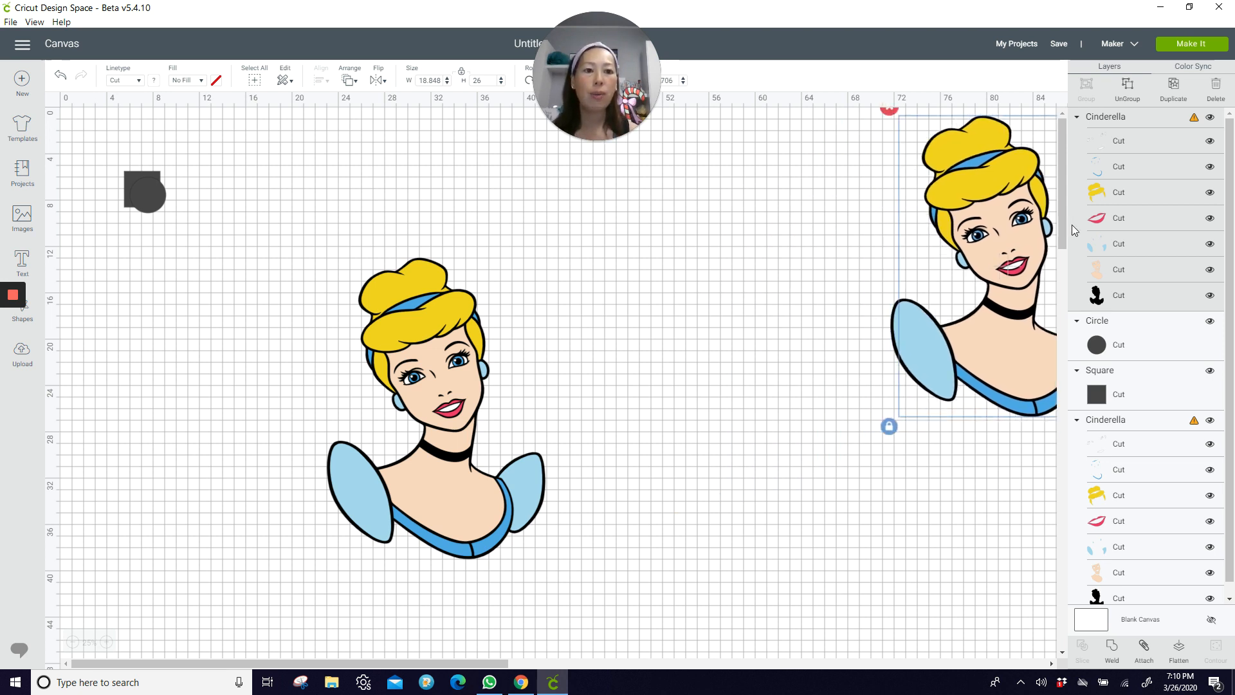
Move the original Cinderella image away from the copy and ungroup it into separate layers.
left_click_drag(426, 373, 320, 323)
left_click(1127, 84)
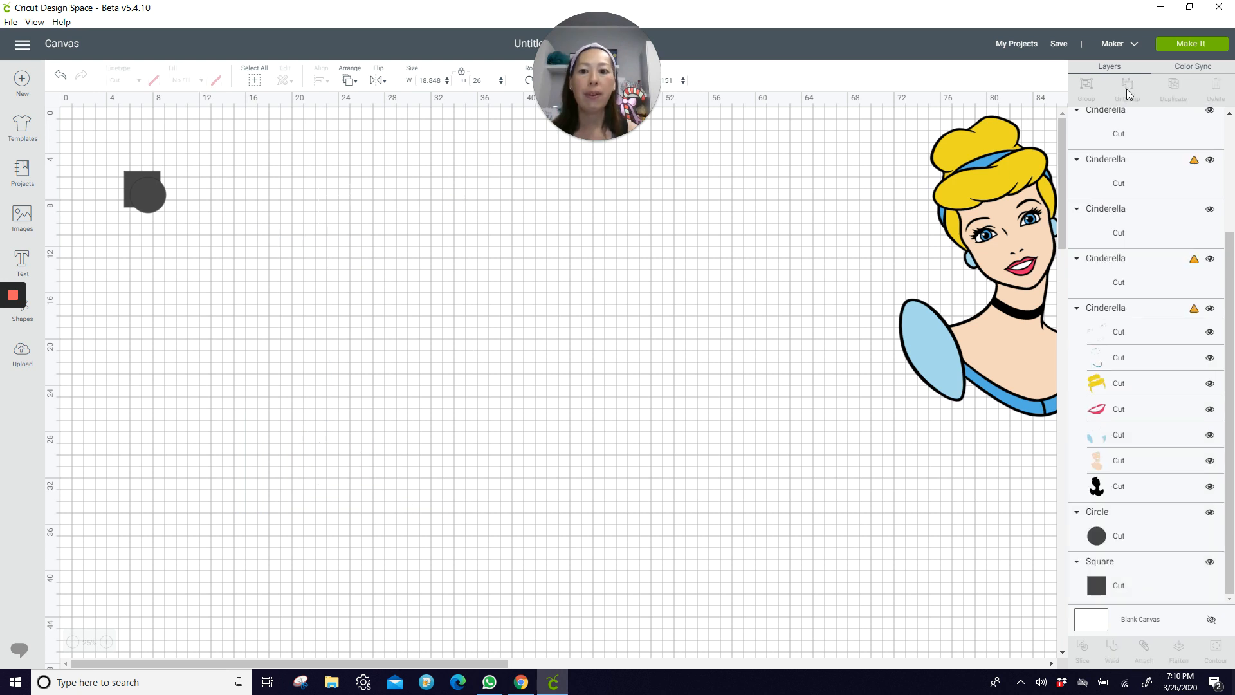
left_click(453, 363)
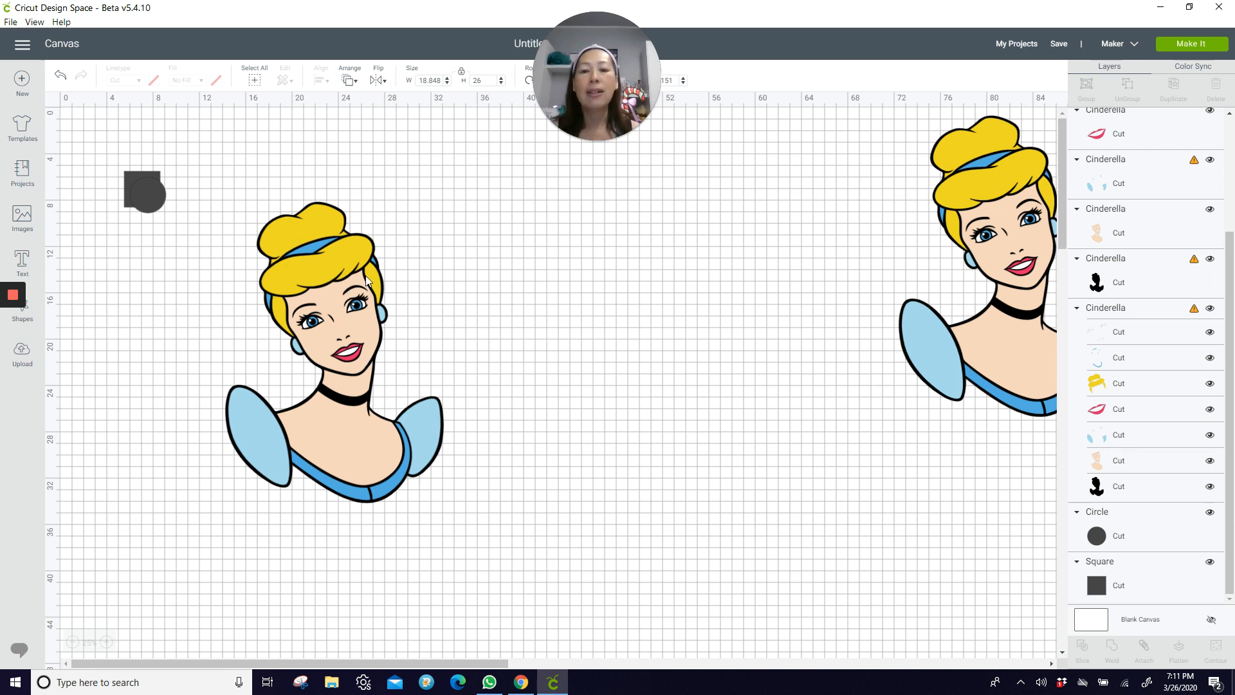
Pull the white detail, blue, and yellow hair layers off the ungrouped Cinderella into the empty area beside her.
left_click(361, 293)
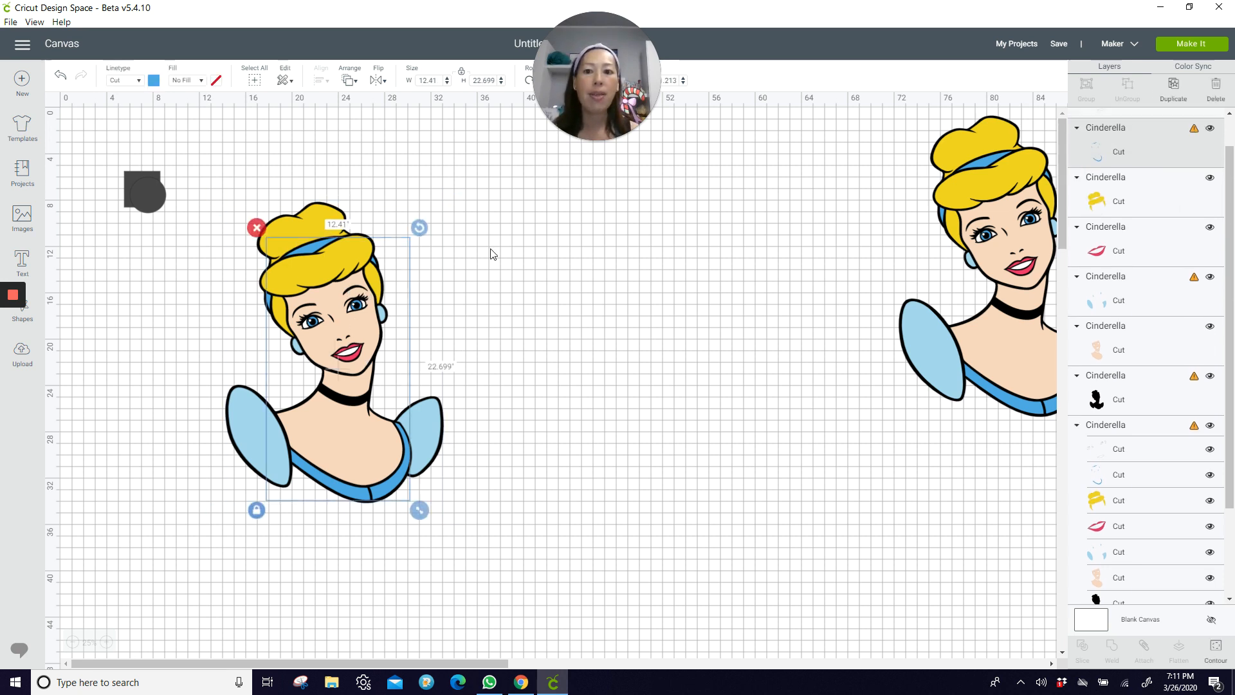
left_click(425, 305)
left_click_drag(425, 306, 648, 221)
left_click_drag(412, 323, 800, 251)
left_click_drag(322, 262, 722, 240)
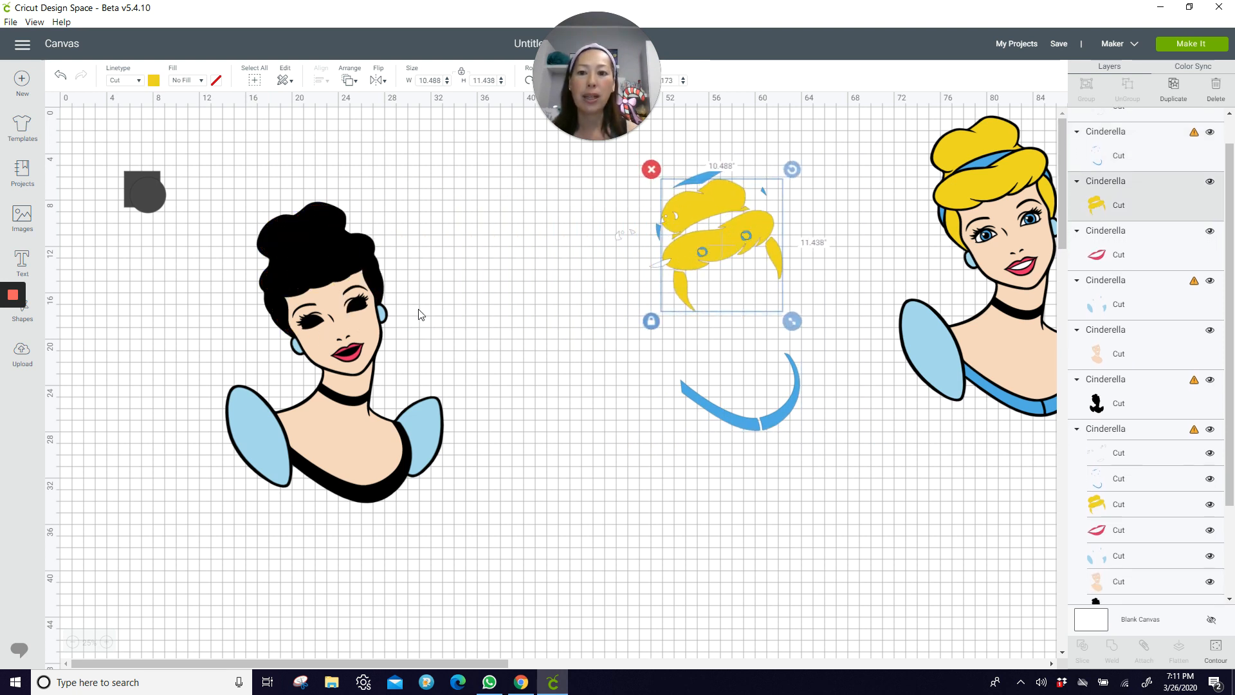
Pull the light blue sleeves and earrings layer off the ungrouped Cinderella and place it with the other removed pieces.
left_click(367, 327)
left_click_drag(367, 327, 754, 332)
left_click_drag(810, 433, 697, 564)
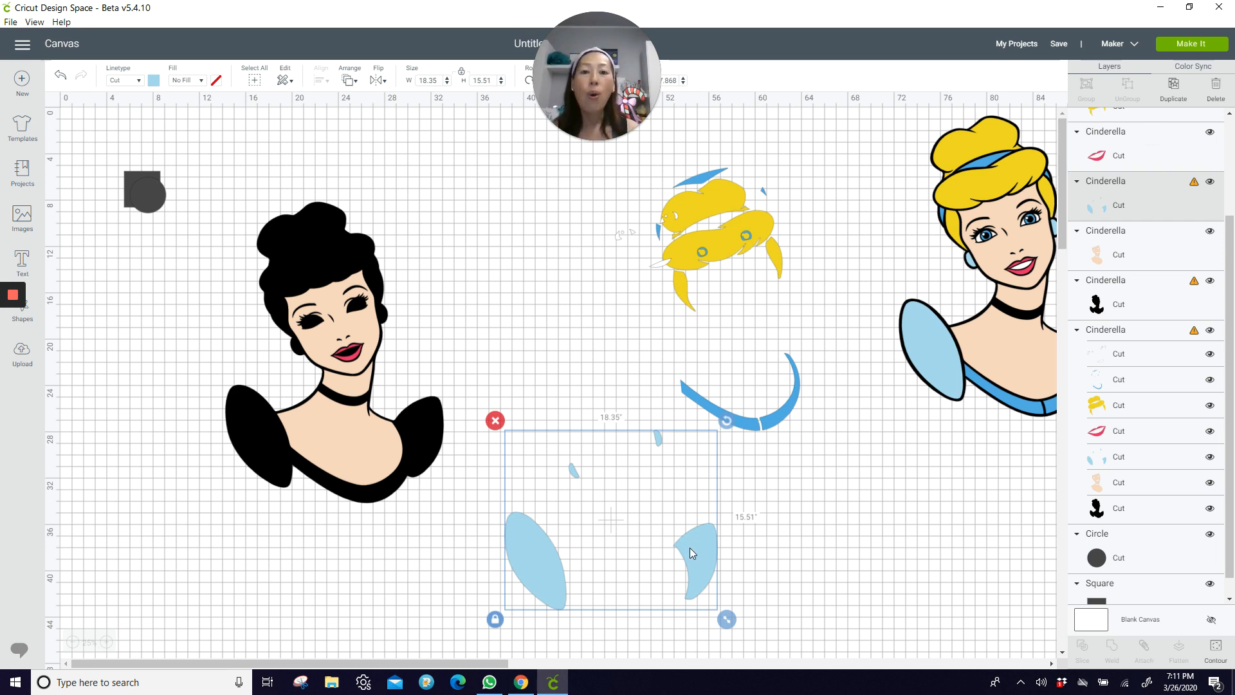
left_click_drag(693, 551, 833, 337)
Move the skin layer and the pink lips off the black Cinderella silhouette to join the other removed pieces.
left_click(353, 332)
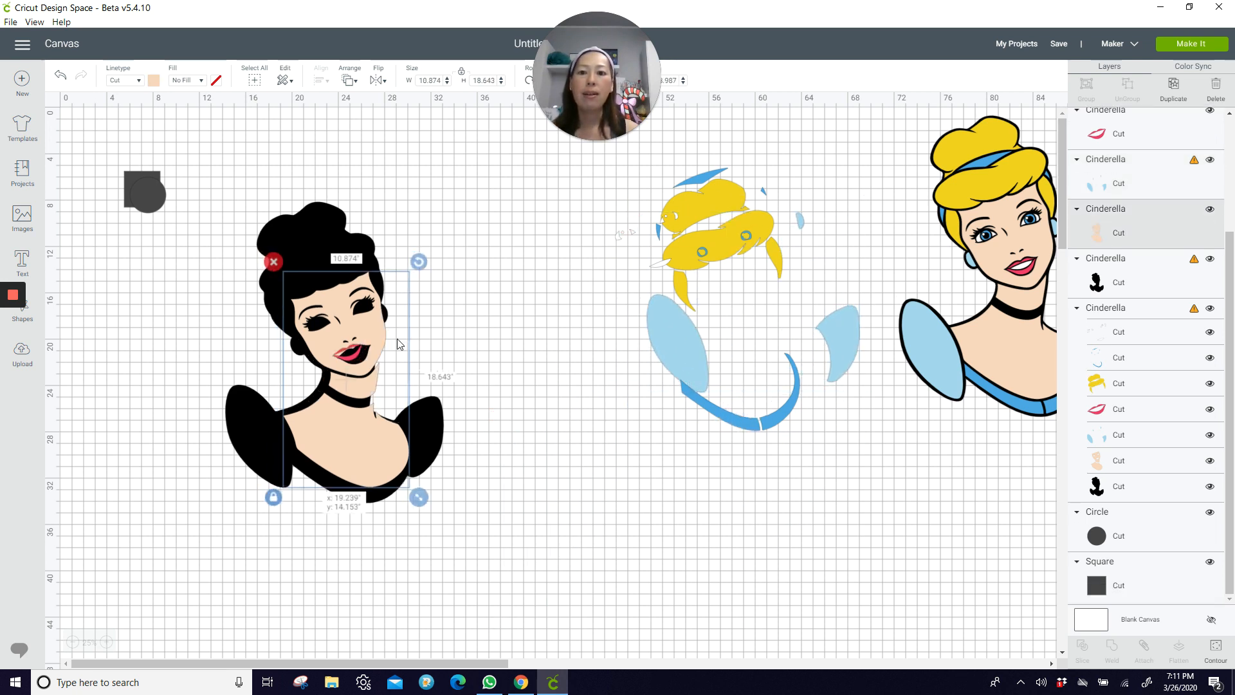
left_click_drag(396, 338, 709, 311)
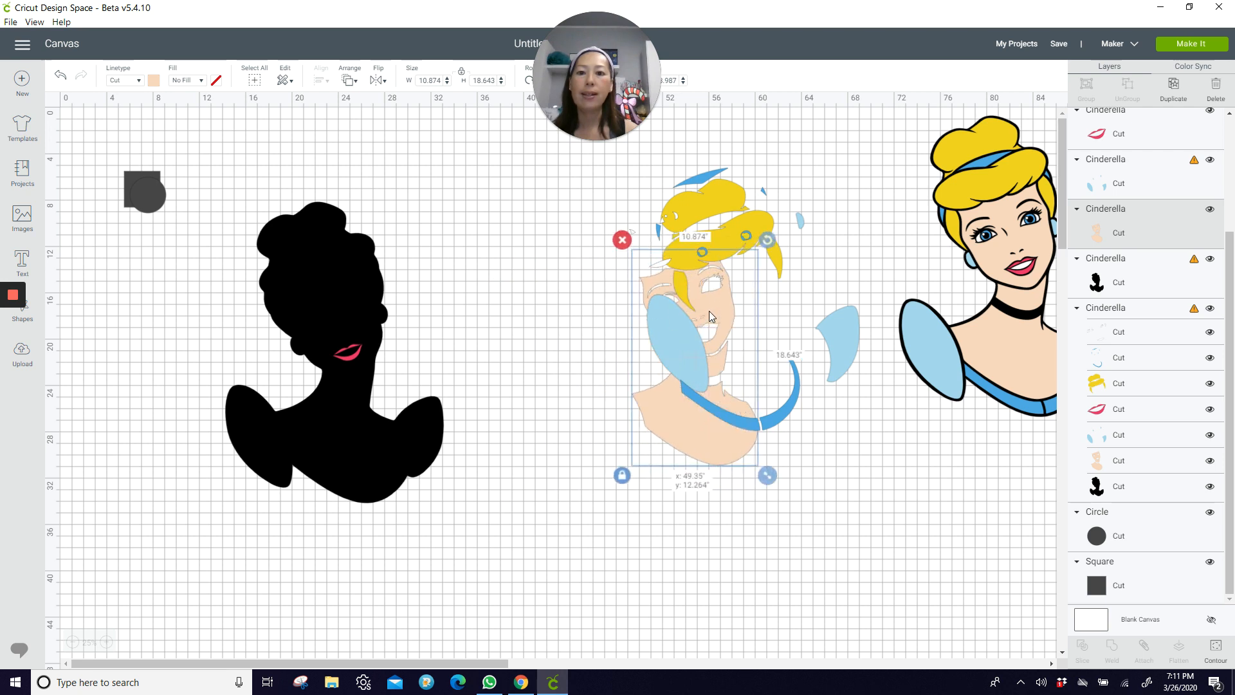
left_click_drag(354, 351, 820, 307)
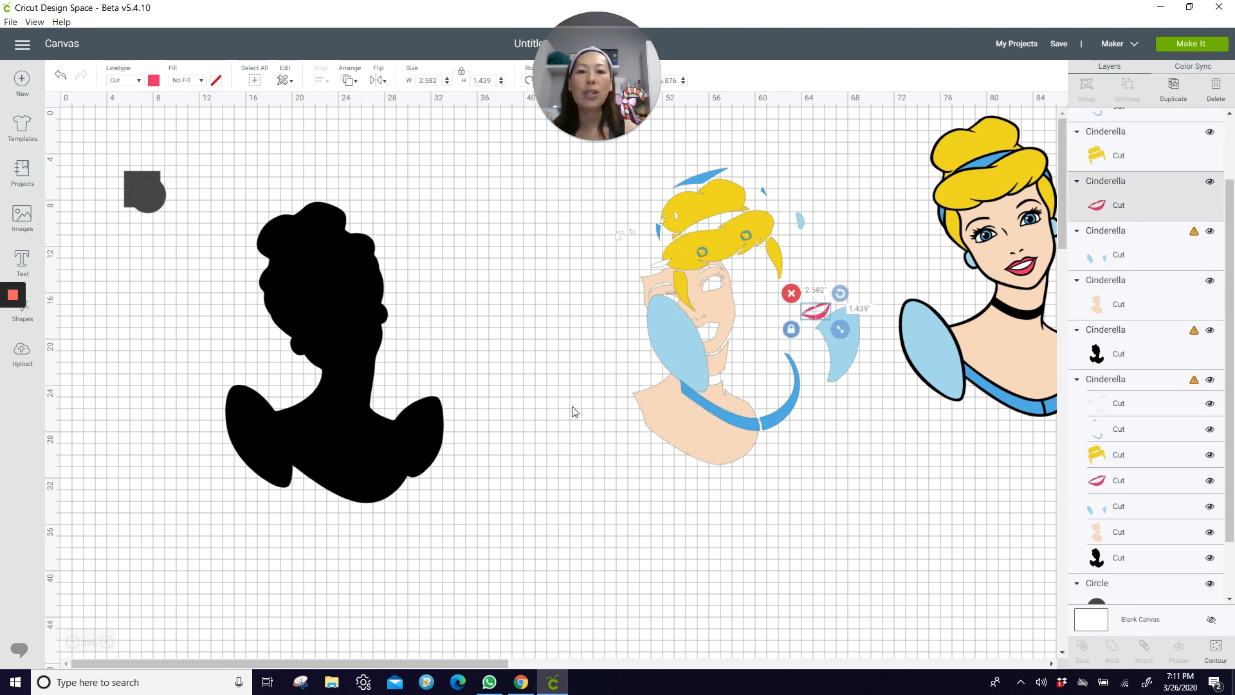
Separate the overlapping shapes, moving the circle up and away and the square down beside the black silhouette.
left_click(348, 276)
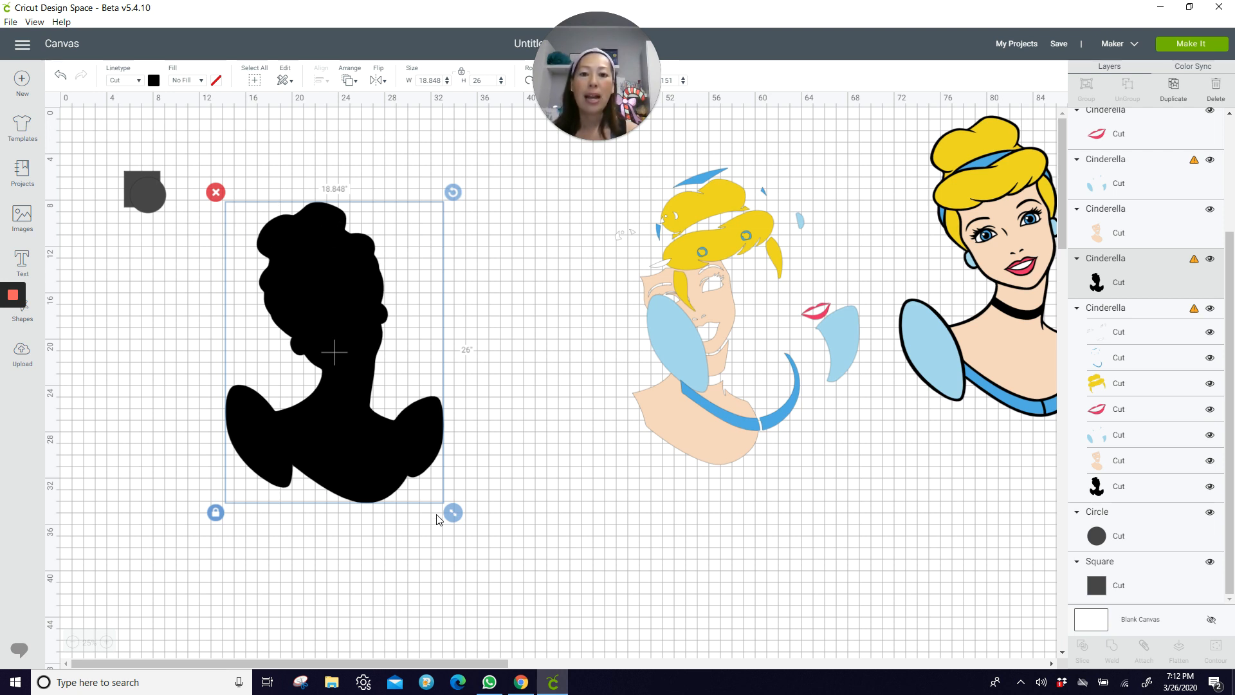
left_click_drag(153, 191, 86, 162)
left_click(145, 191)
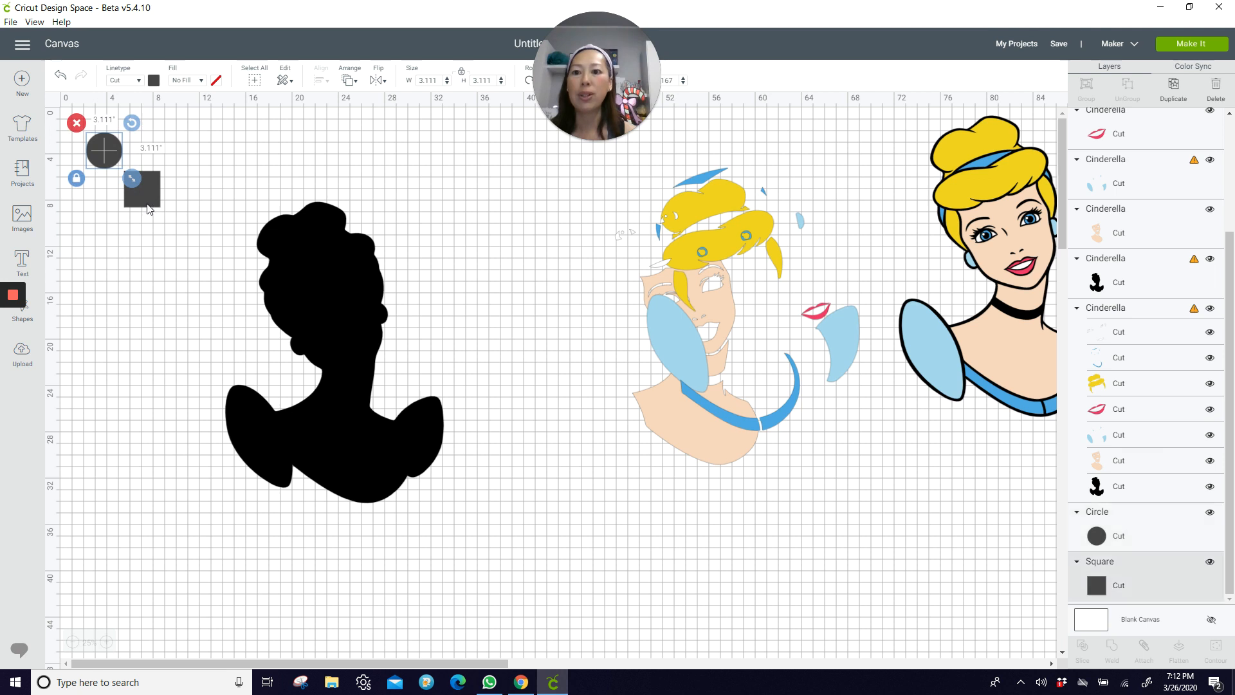
left_click_drag(145, 191, 199, 283)
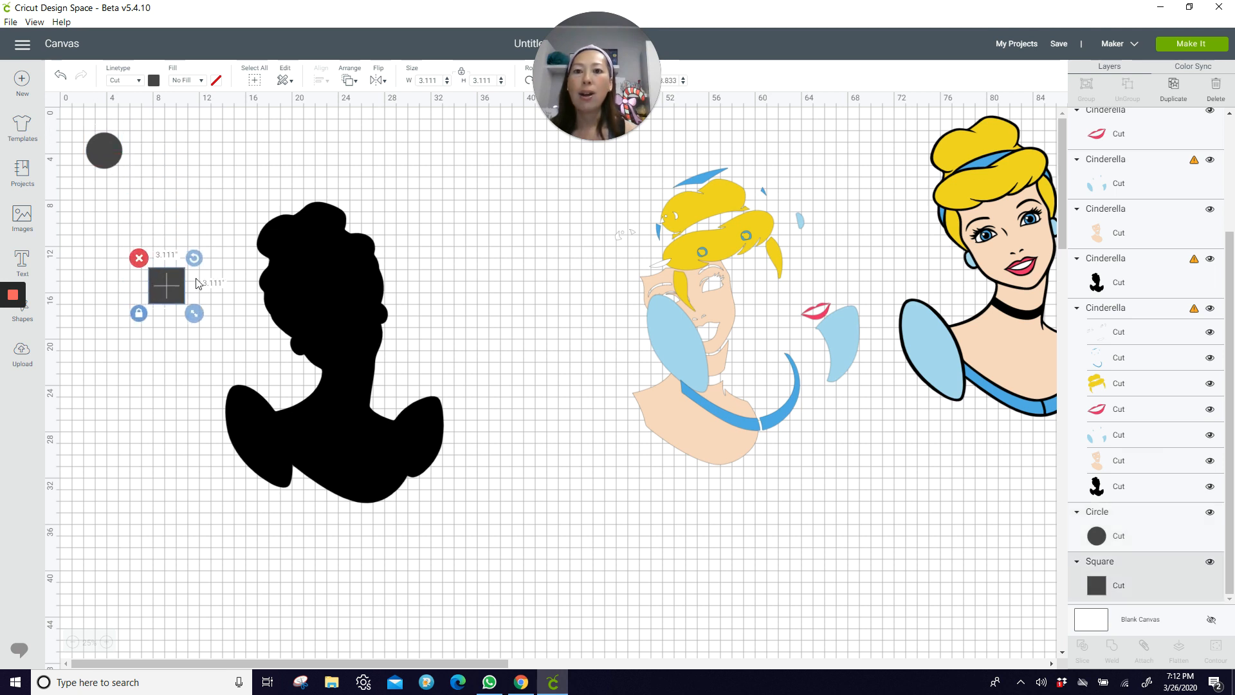
Resize the square to 11 by 11 inches.
left_click(429, 80)
type("11")
key("Tab")
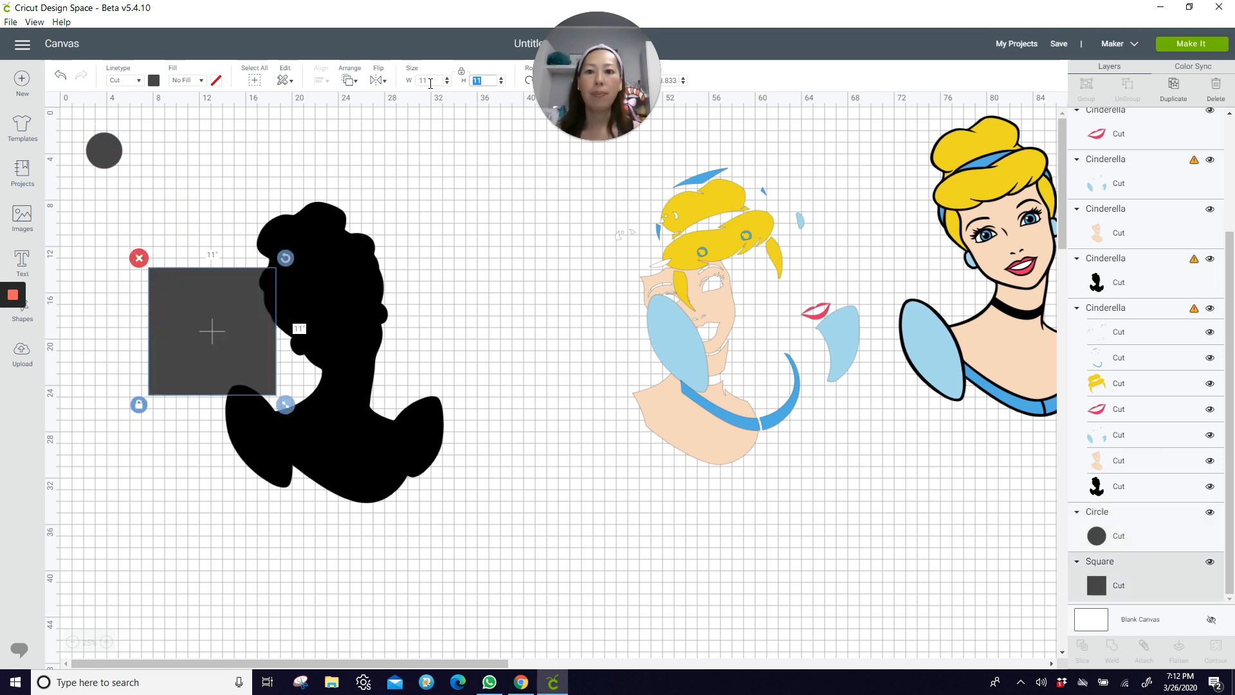
Lower the black silhouette to about X 15.4, Y 14.2 and move the square up to about X 9.3, Y 6.2.
left_click_drag(241, 310, 251, 380)
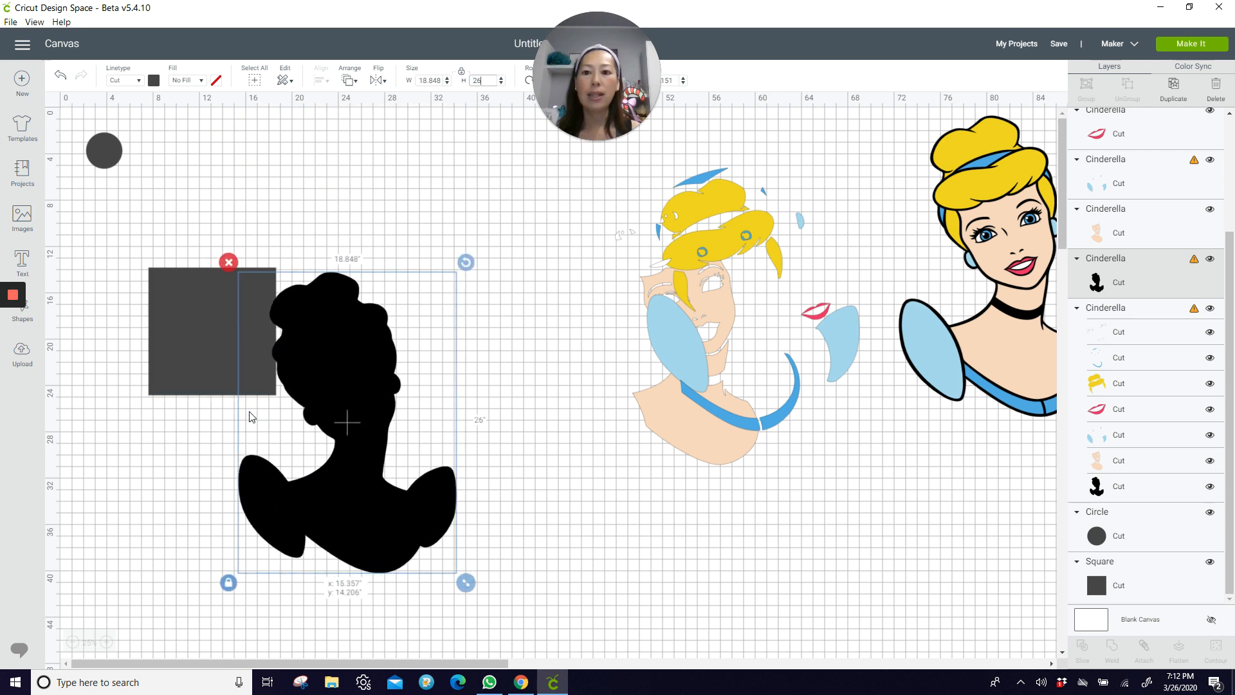
left_click(204, 309)
left_click_drag(205, 314, 224, 226)
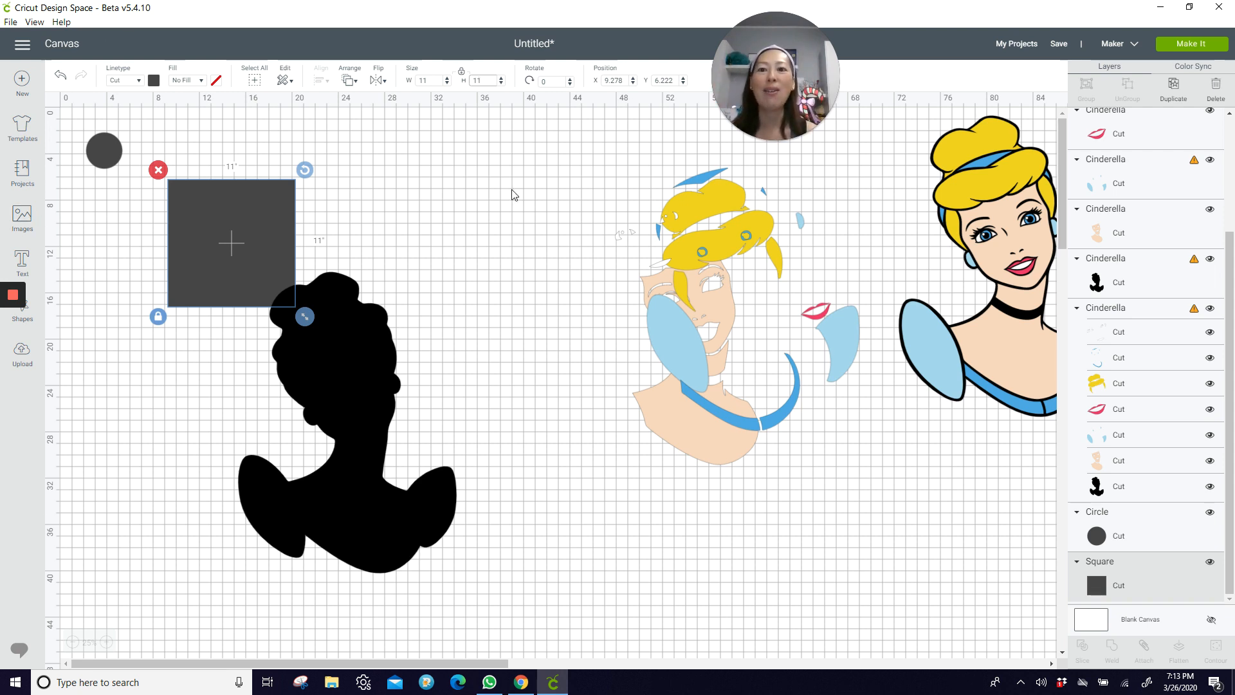
Set the square's exact position to X 9 and Y 6.
double_click(621, 81)
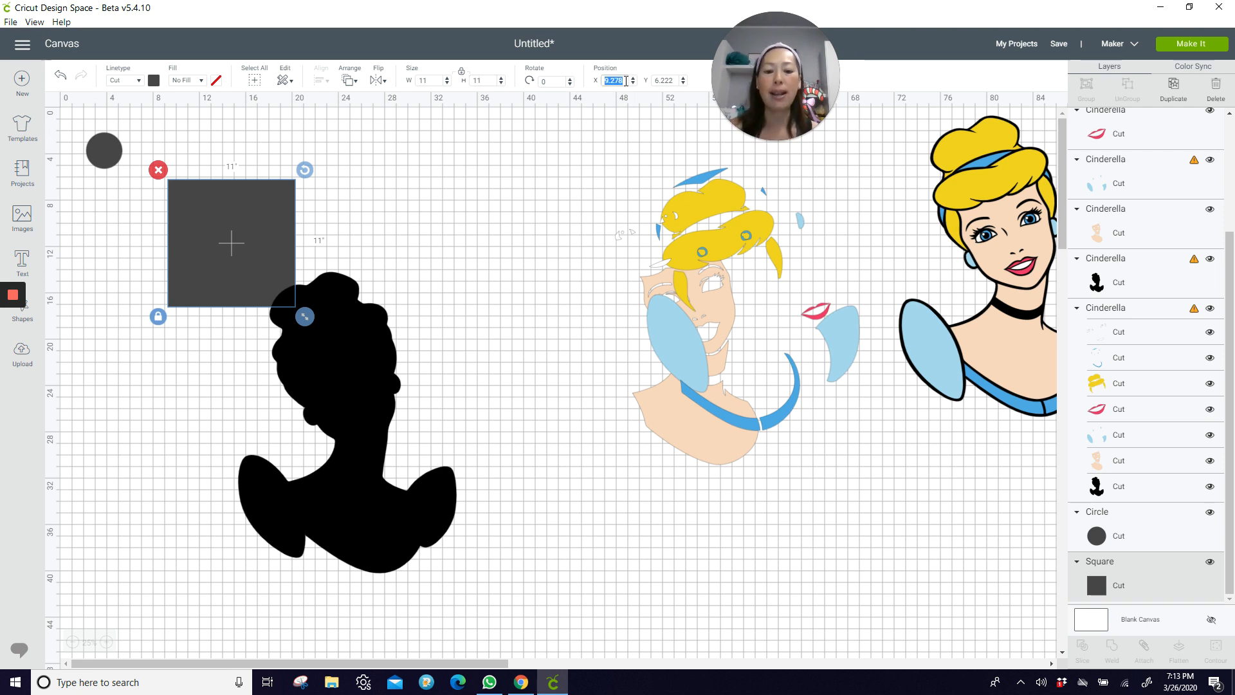
type("9")
key("Tab")
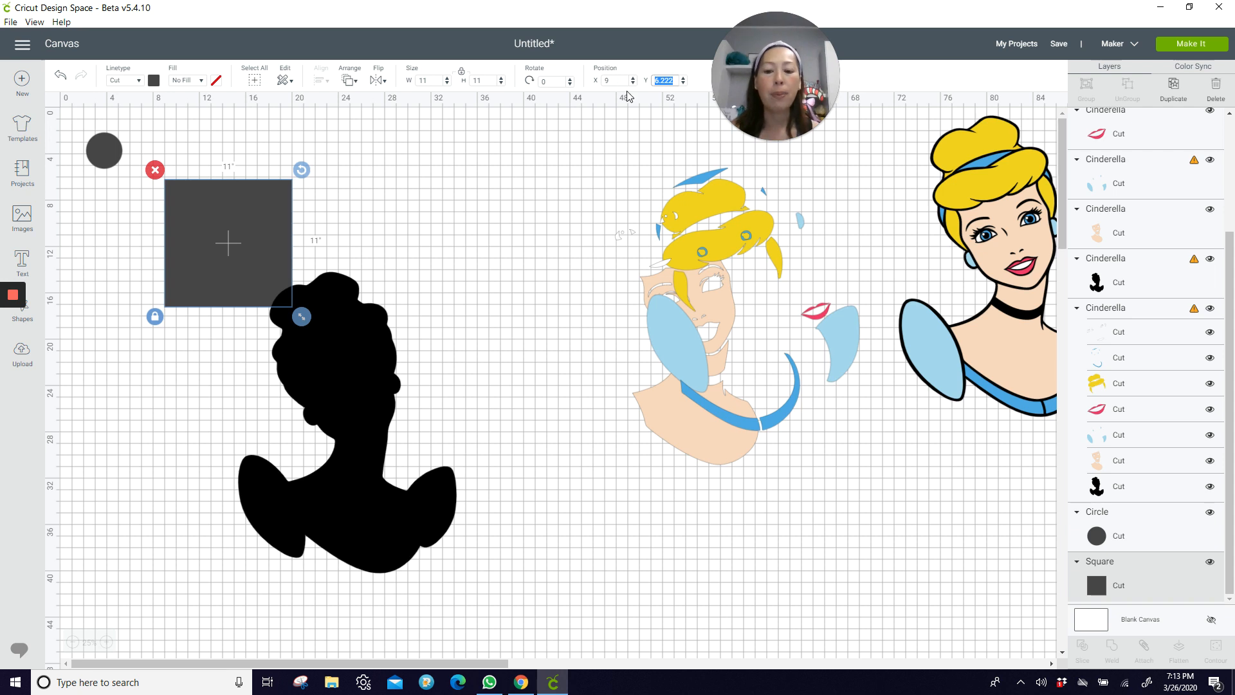
key("Return")
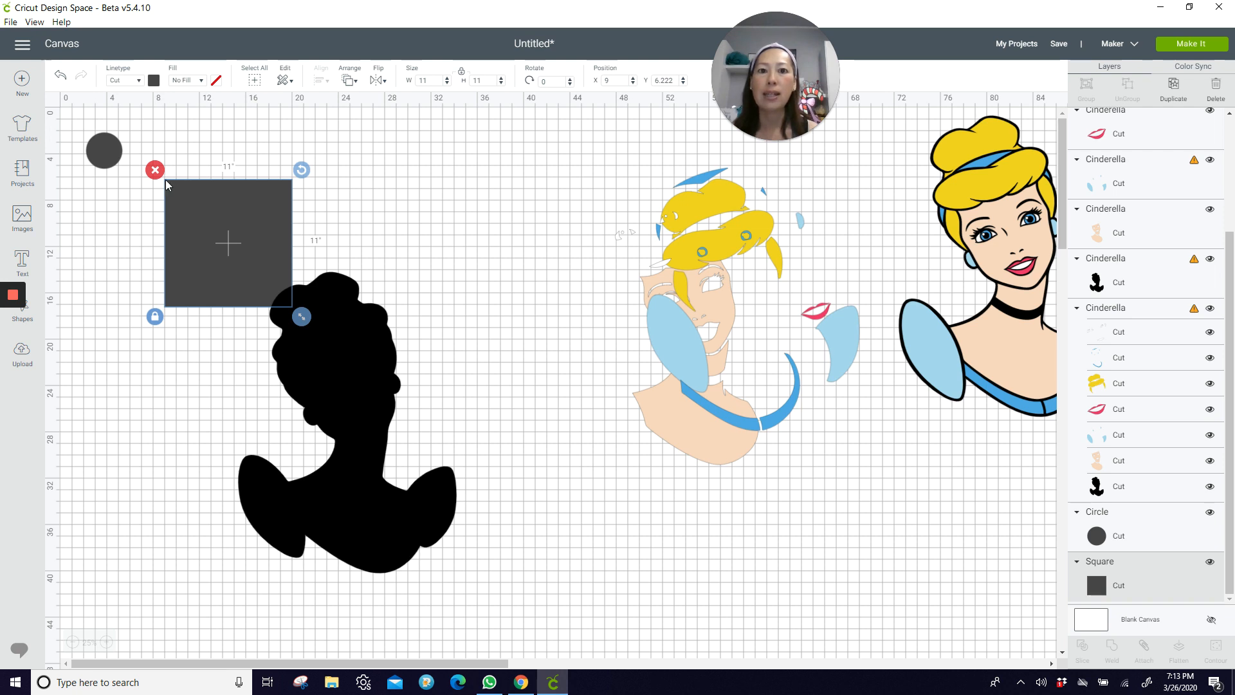
double_click(666, 81)
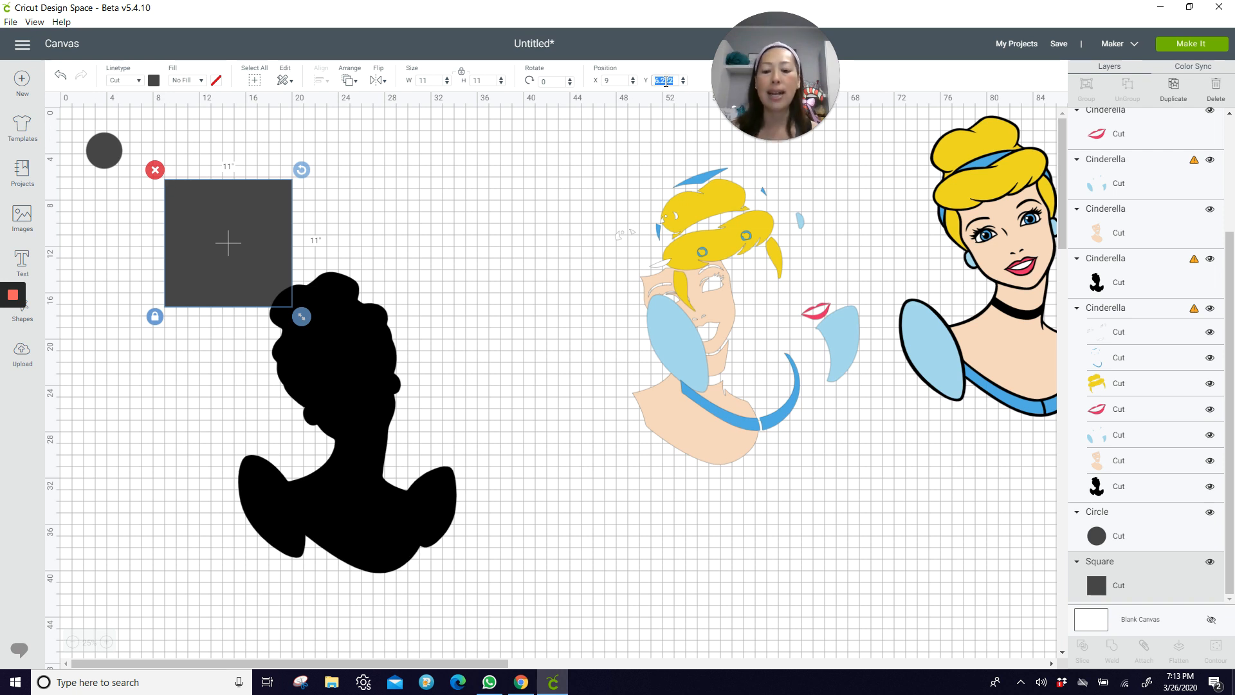
type("6")
key("Return")
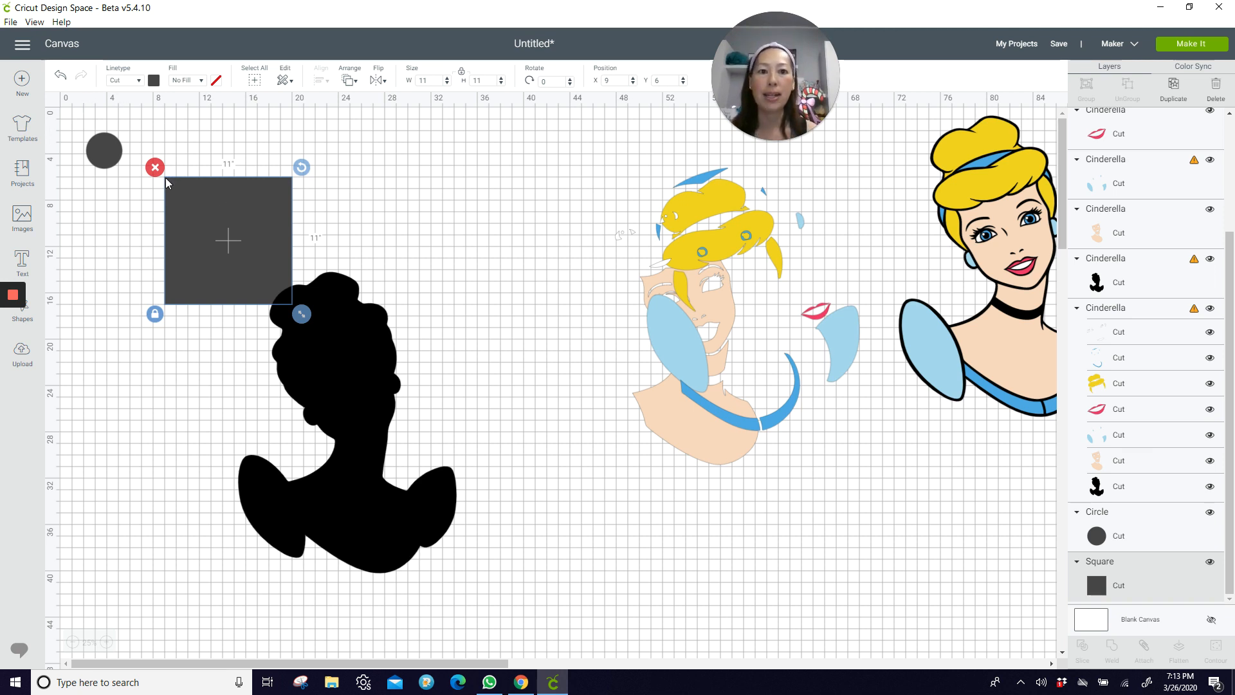
Duplicate the 11-inch square and position the copy flush beside it at X 20, Y 6.
left_click(1172, 92)
left_click_drag(264, 270, 390, 266)
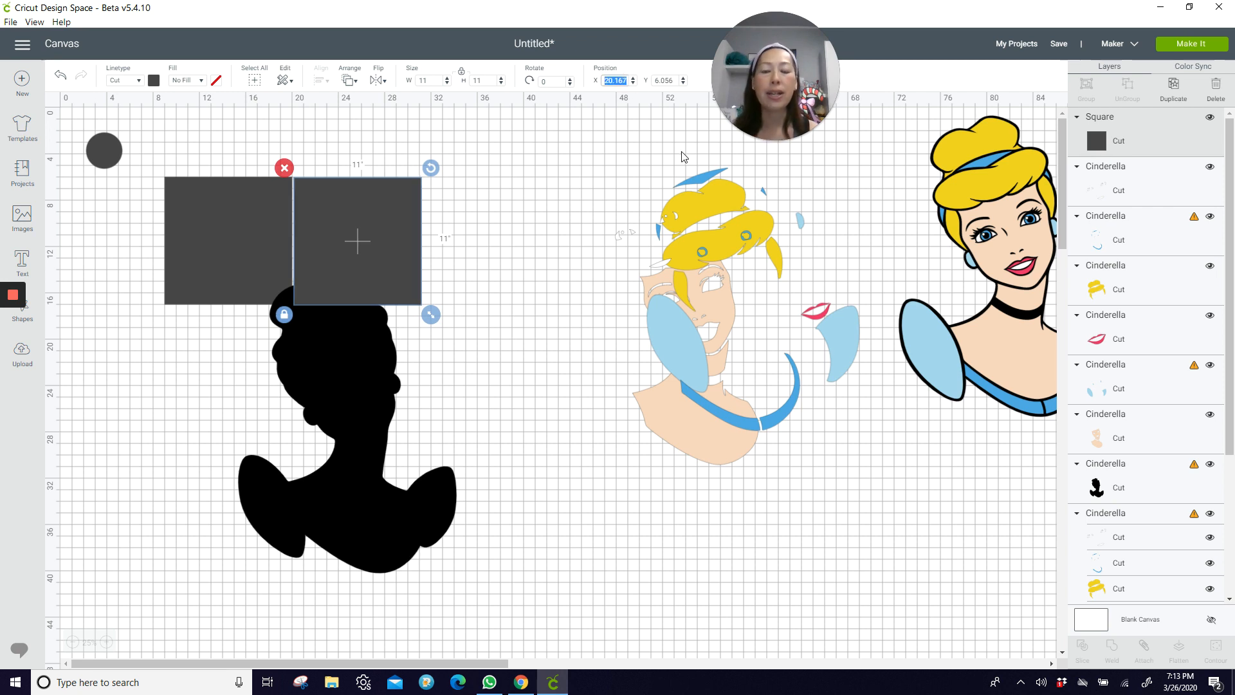
type("20")
key("Tab")
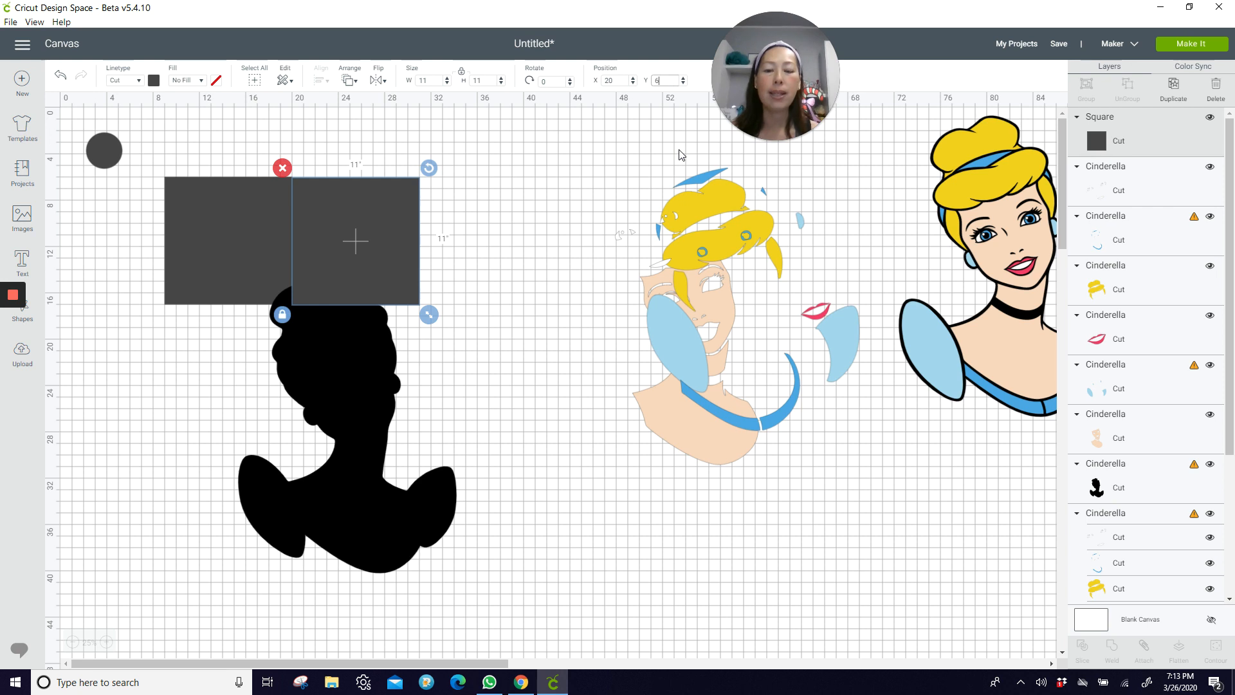
key("Return")
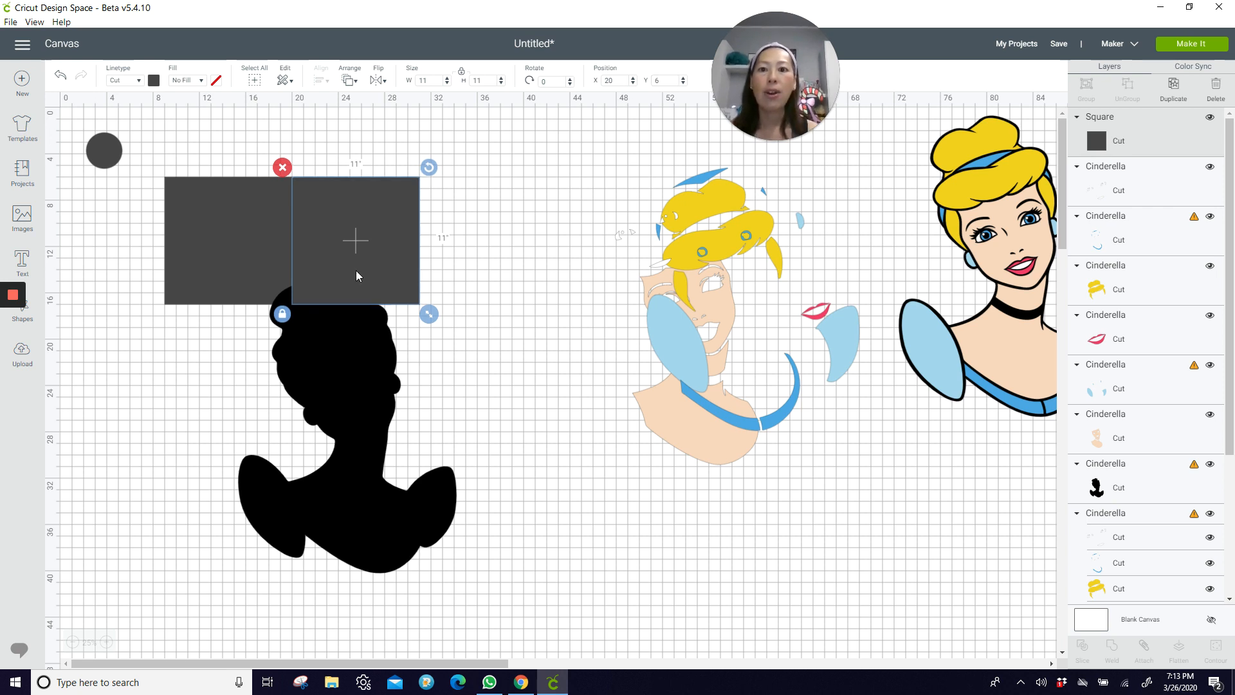
Duplicate both squares together and position the copied pair directly beneath the first row at X 9, Y 17.
left_click(199, 207)
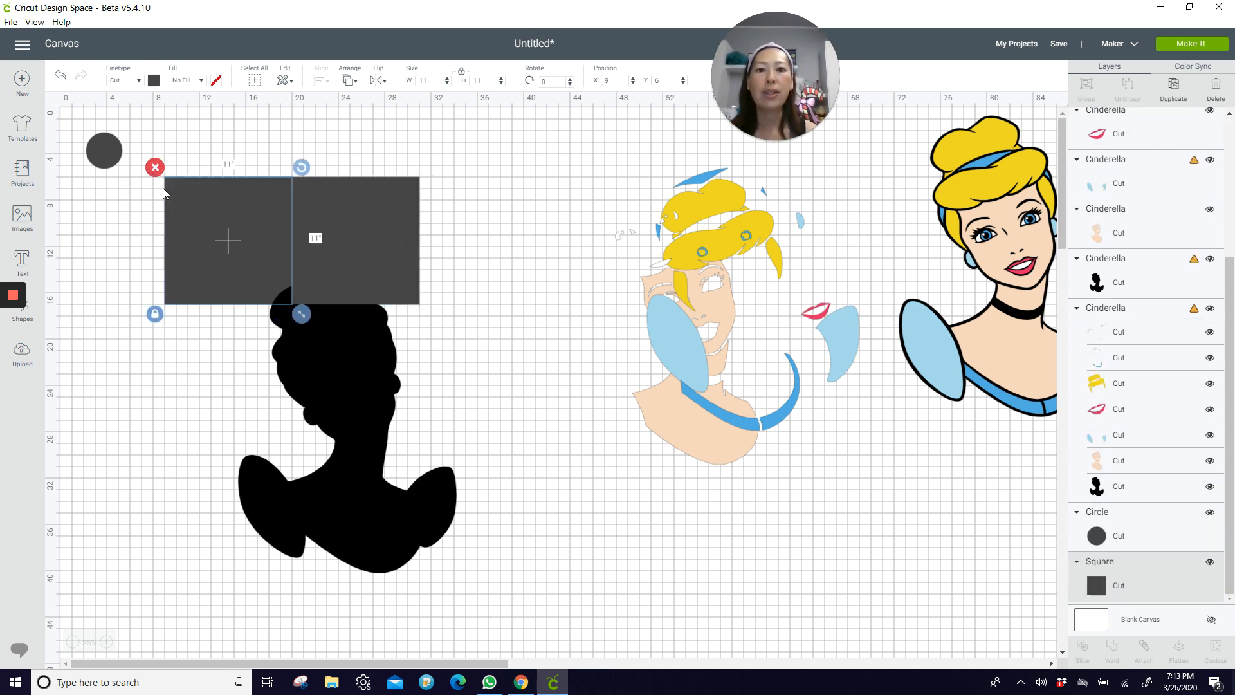
left_click(308, 187)
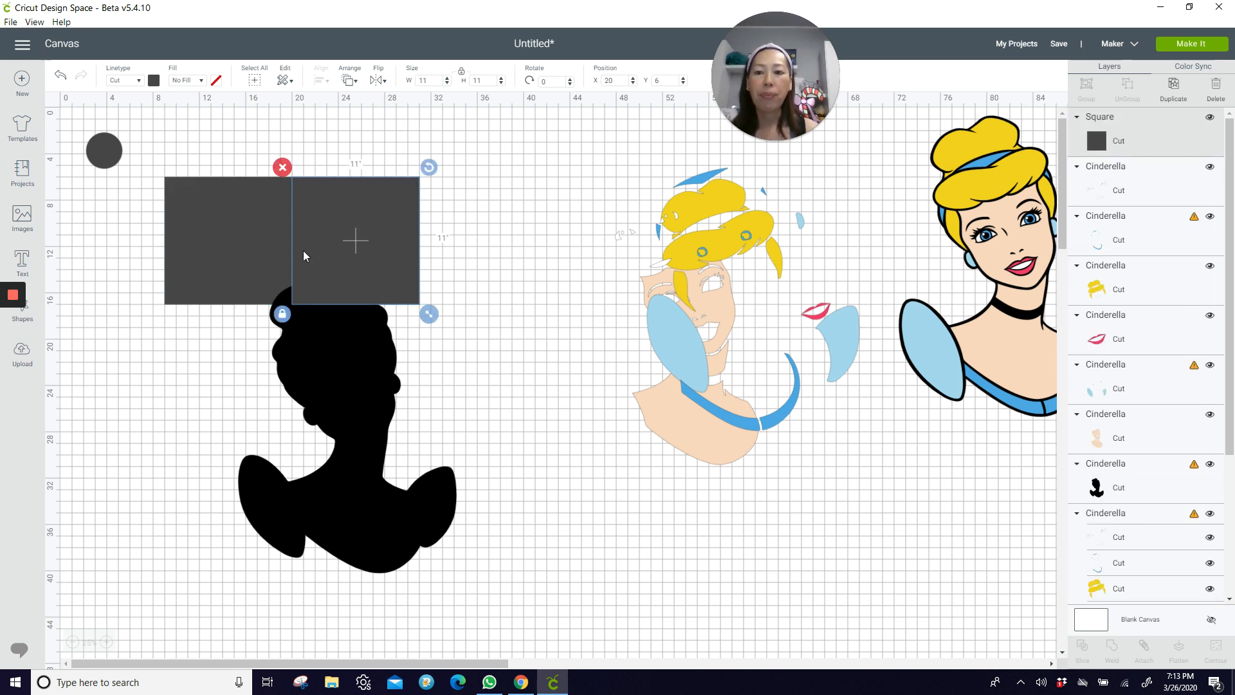
left_click(252, 227, "shift")
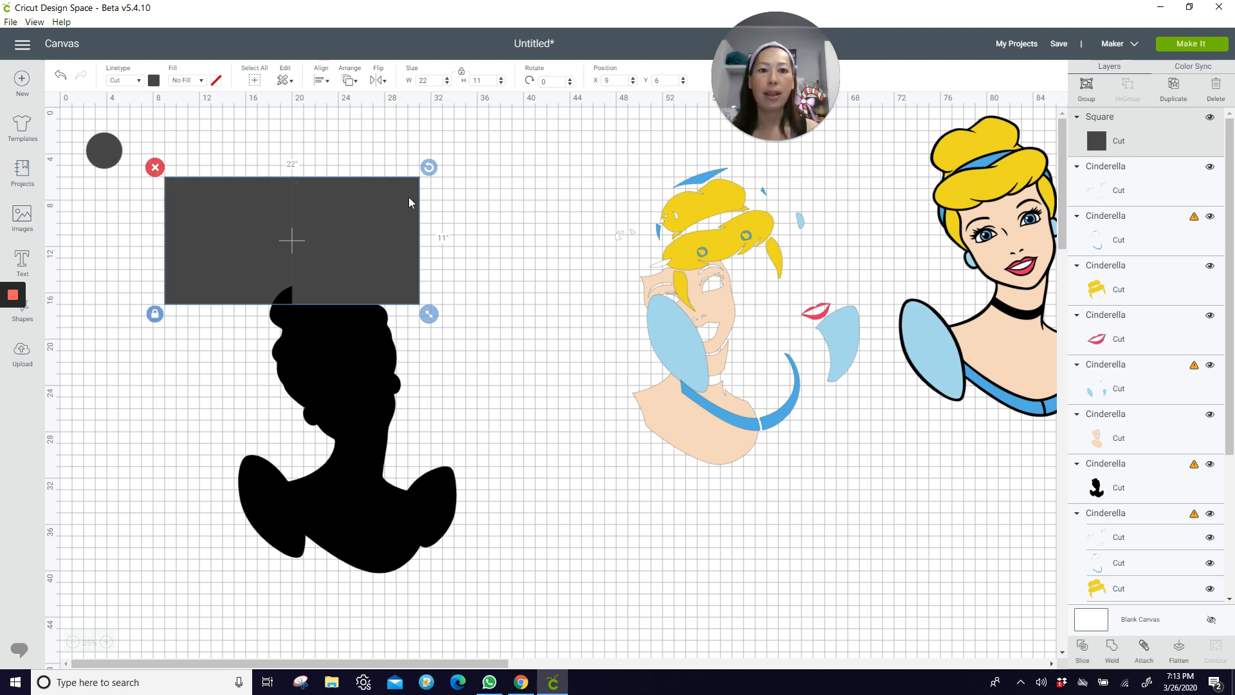
left_click(1178, 96)
left_click_drag(372, 243, 363, 366)
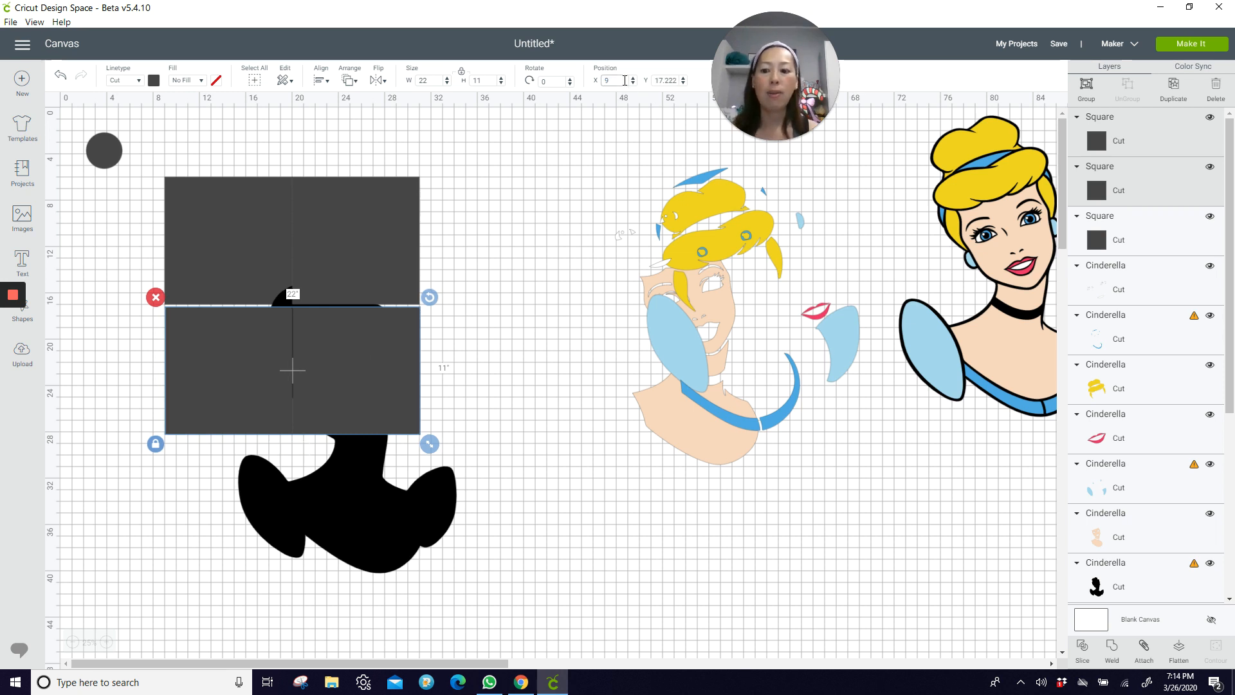
key("Tab")
type("1")
key("Return")
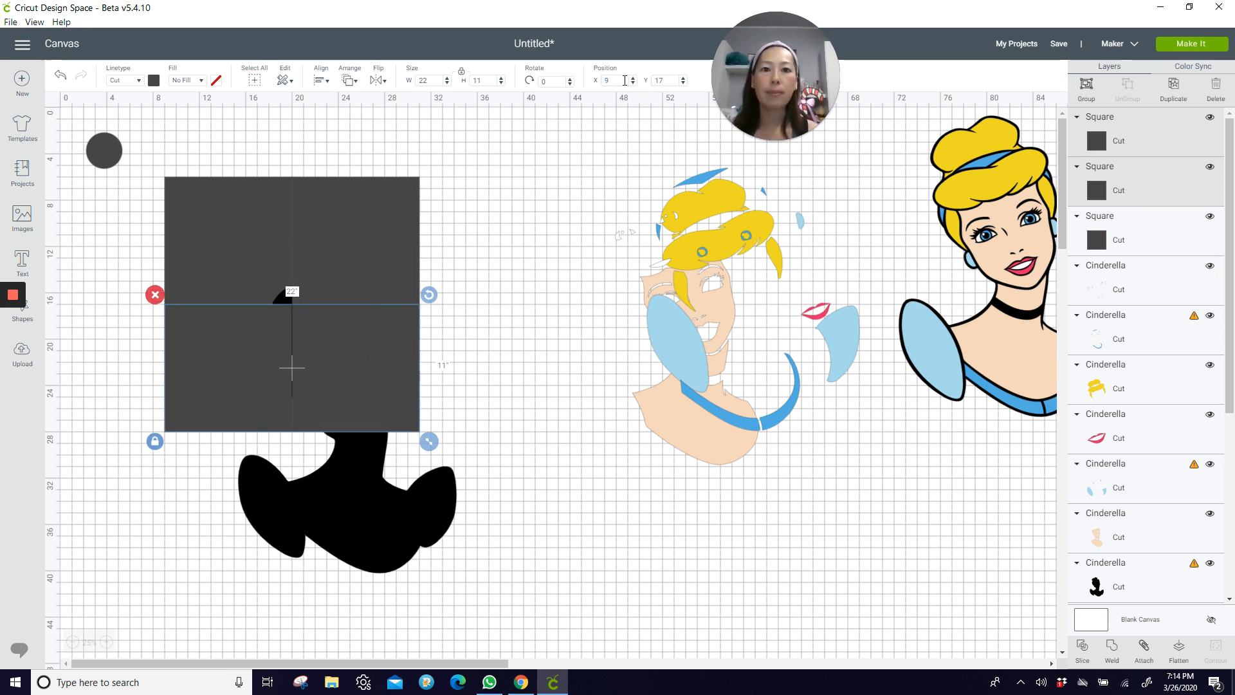
Duplicate the second row of squares and position the copied pair directly beneath it at X 9, Y 28.
left_click(194, 202)
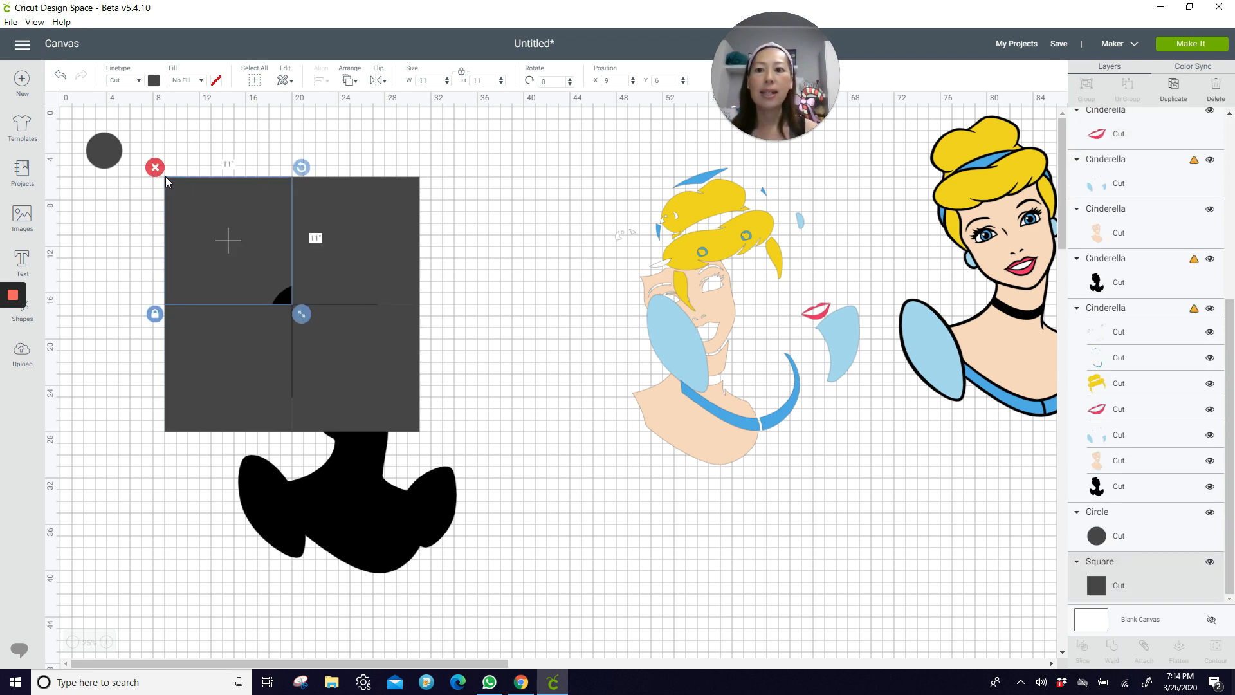
left_click(185, 329)
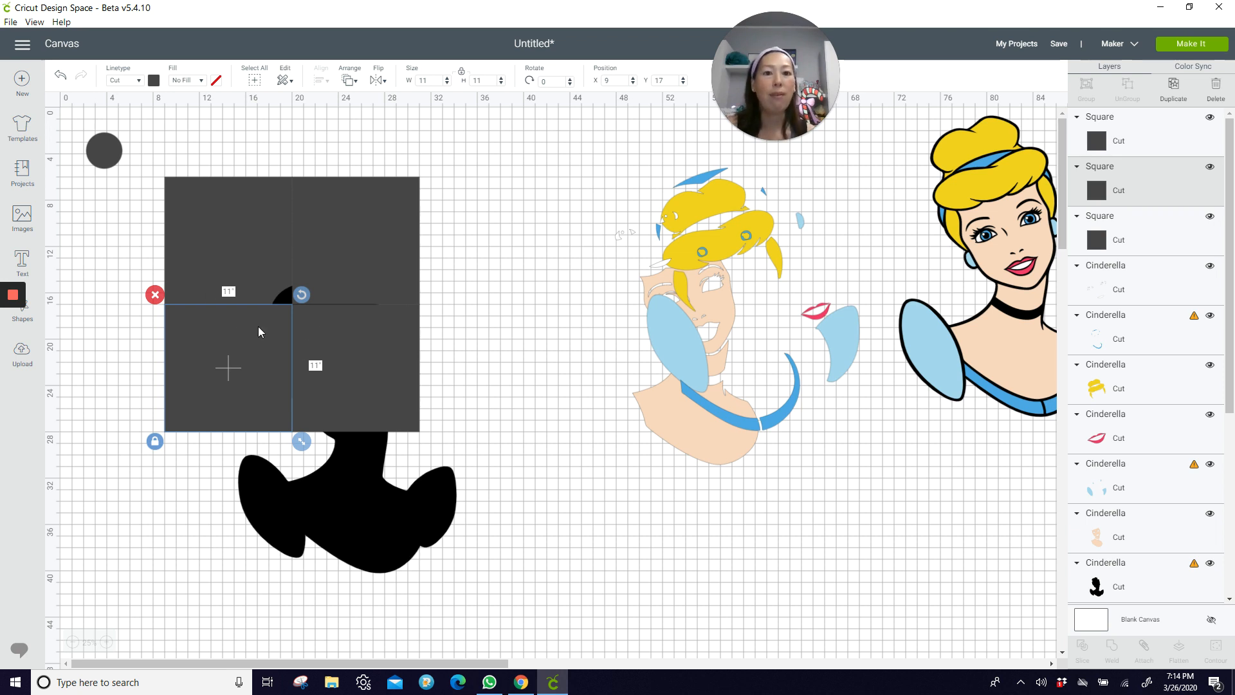
left_click(354, 406, "shift")
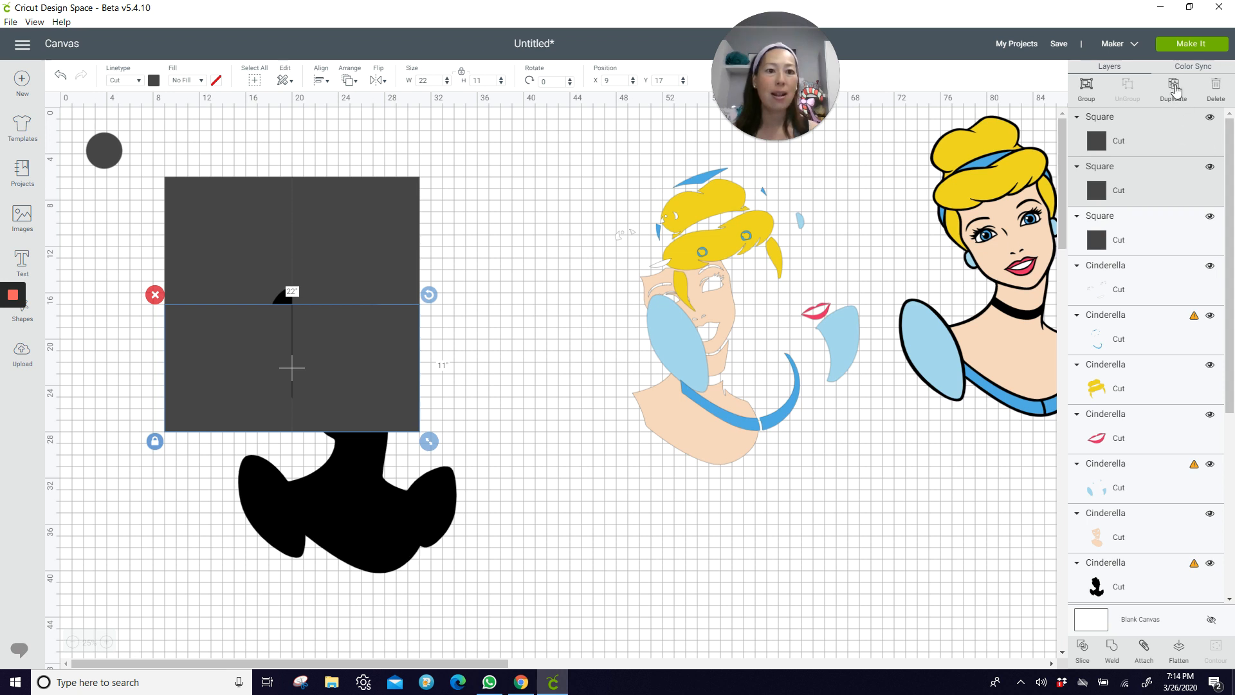
left_click(1175, 90)
left_click_drag(340, 332, 334, 478)
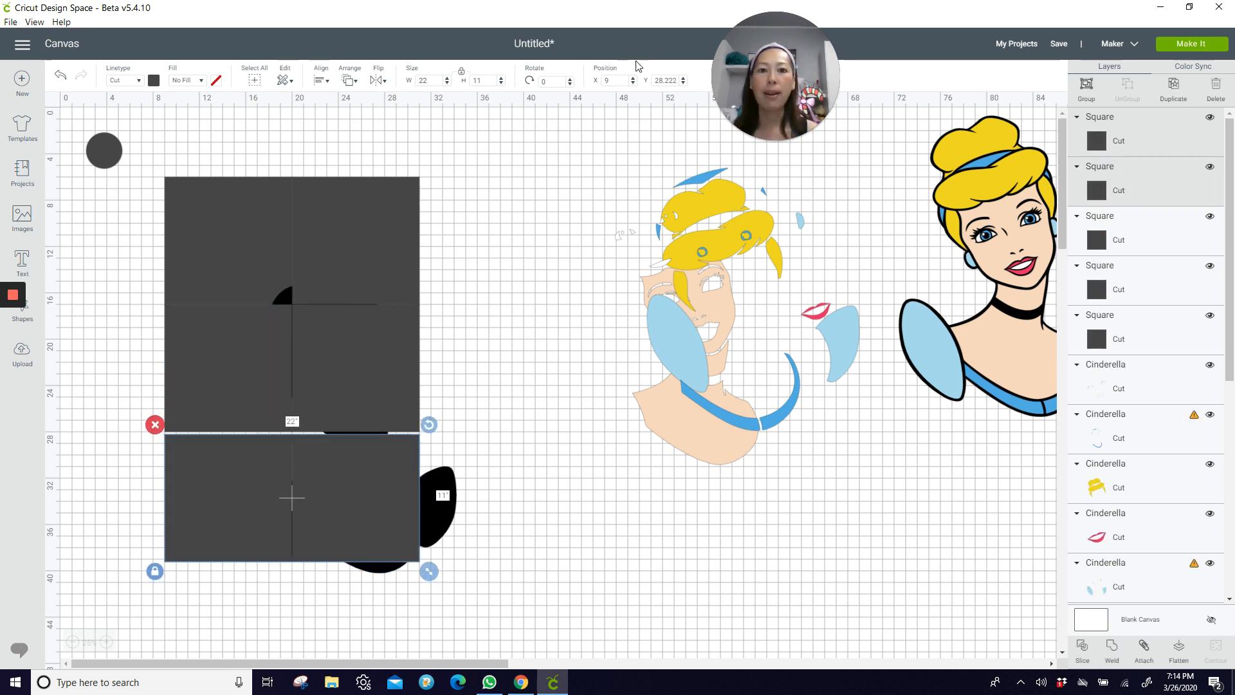
left_click(669, 81)
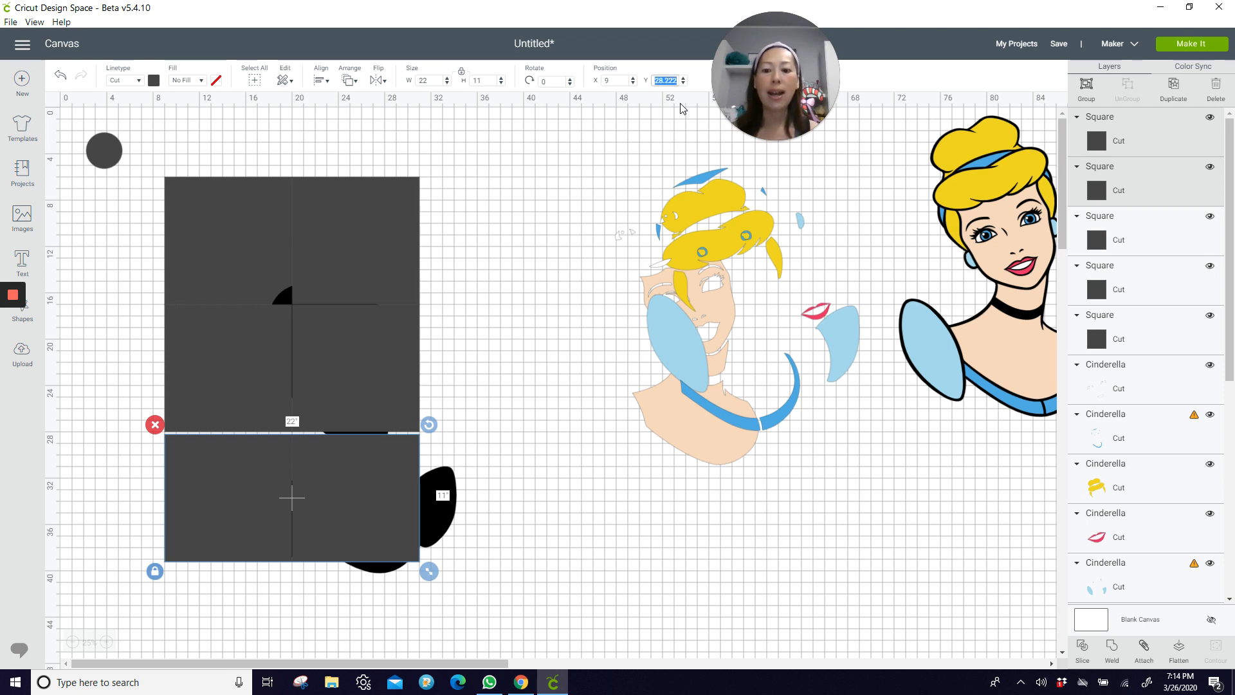
type("28")
key("Return")
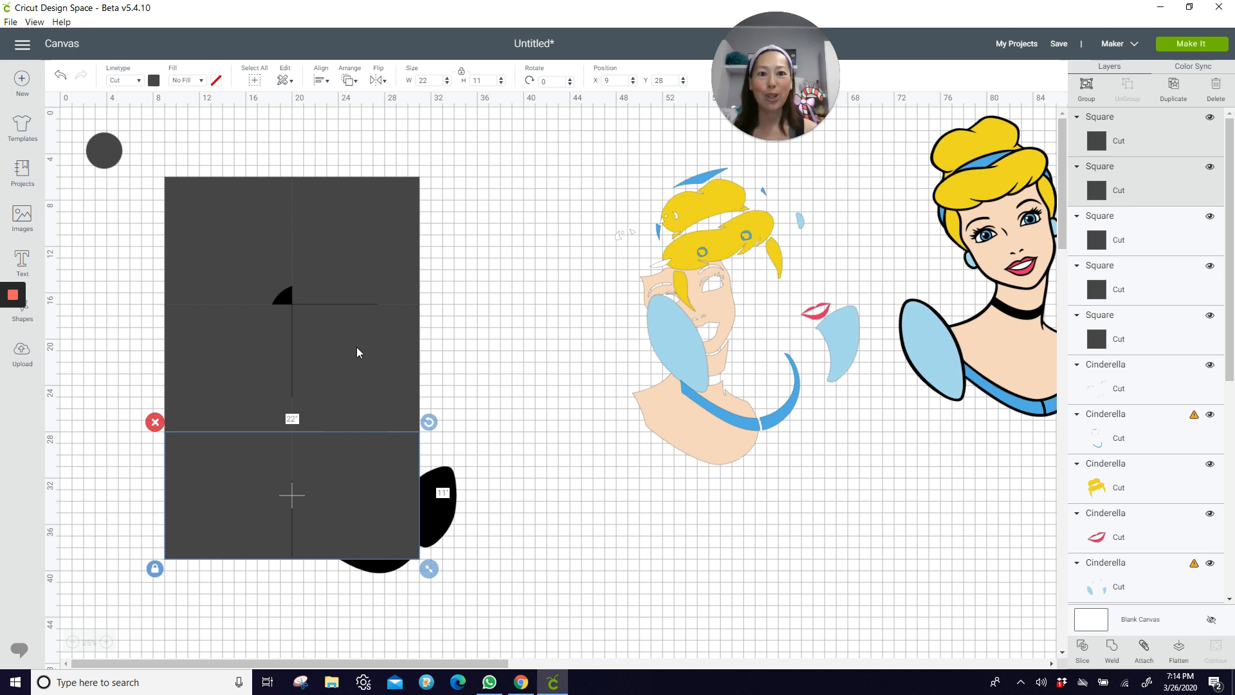
Bring the black silhouette in front of the squares and place it over the grid at about X 11.1, Y 11.7.
left_click(451, 492)
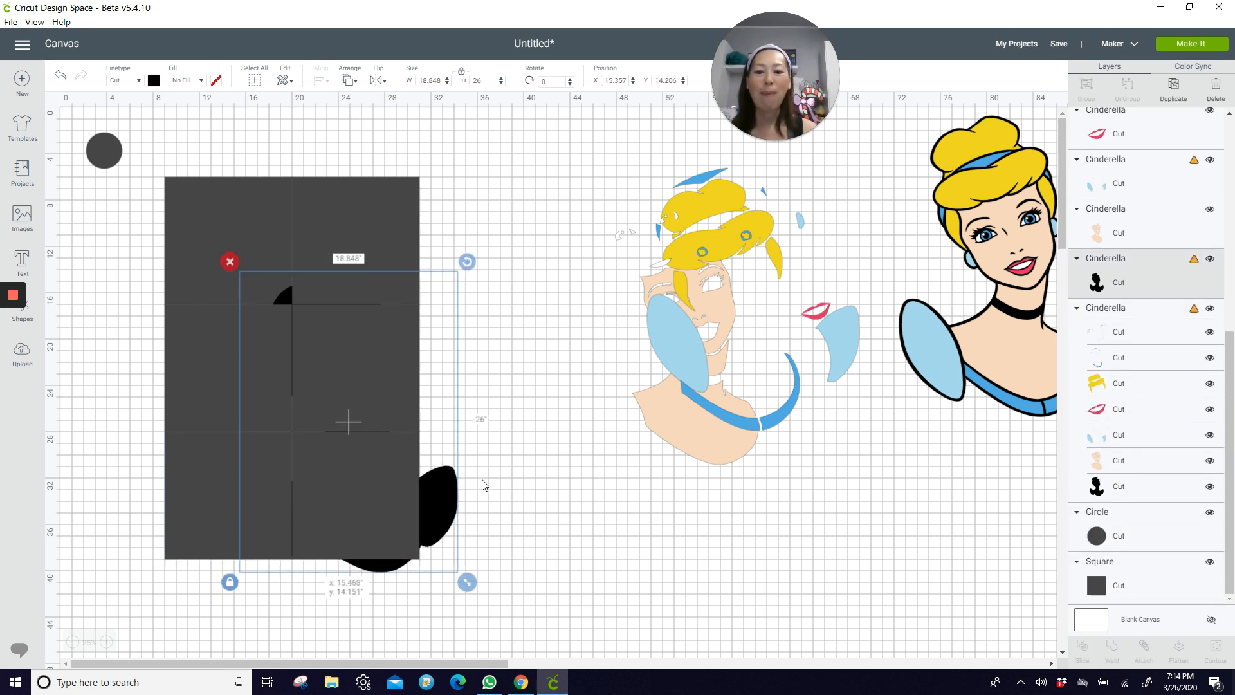
left_click_drag(452, 492, 565, 503)
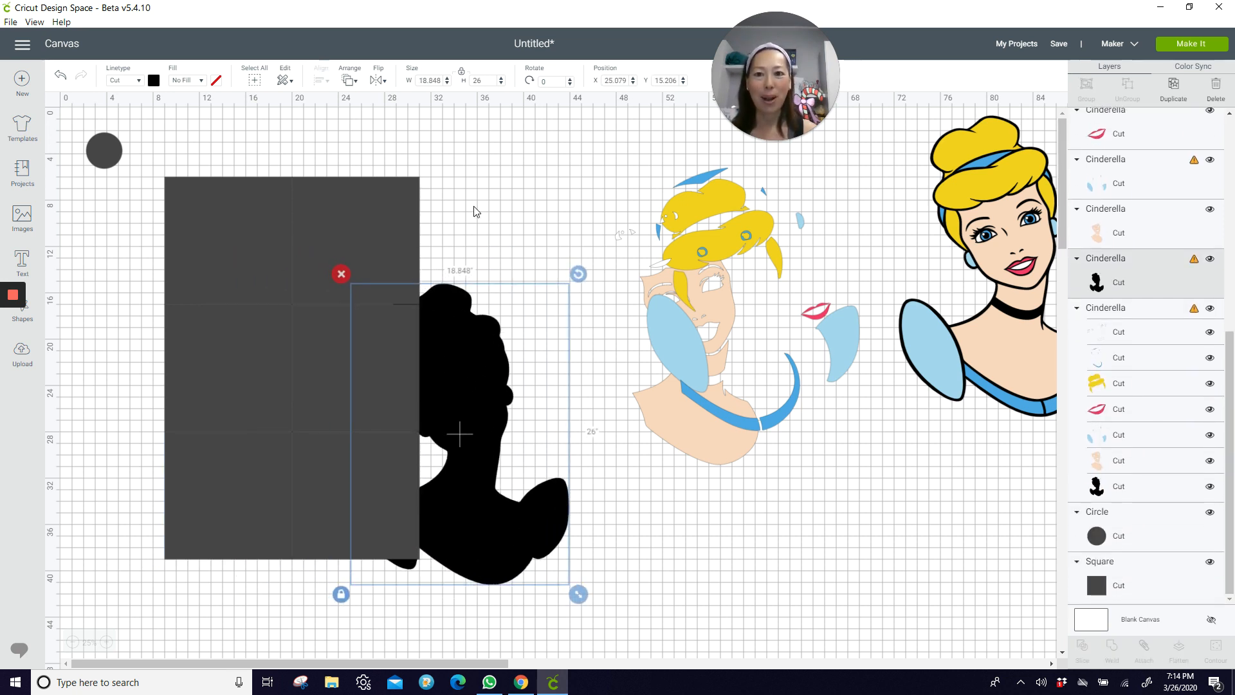
left_click(351, 80)
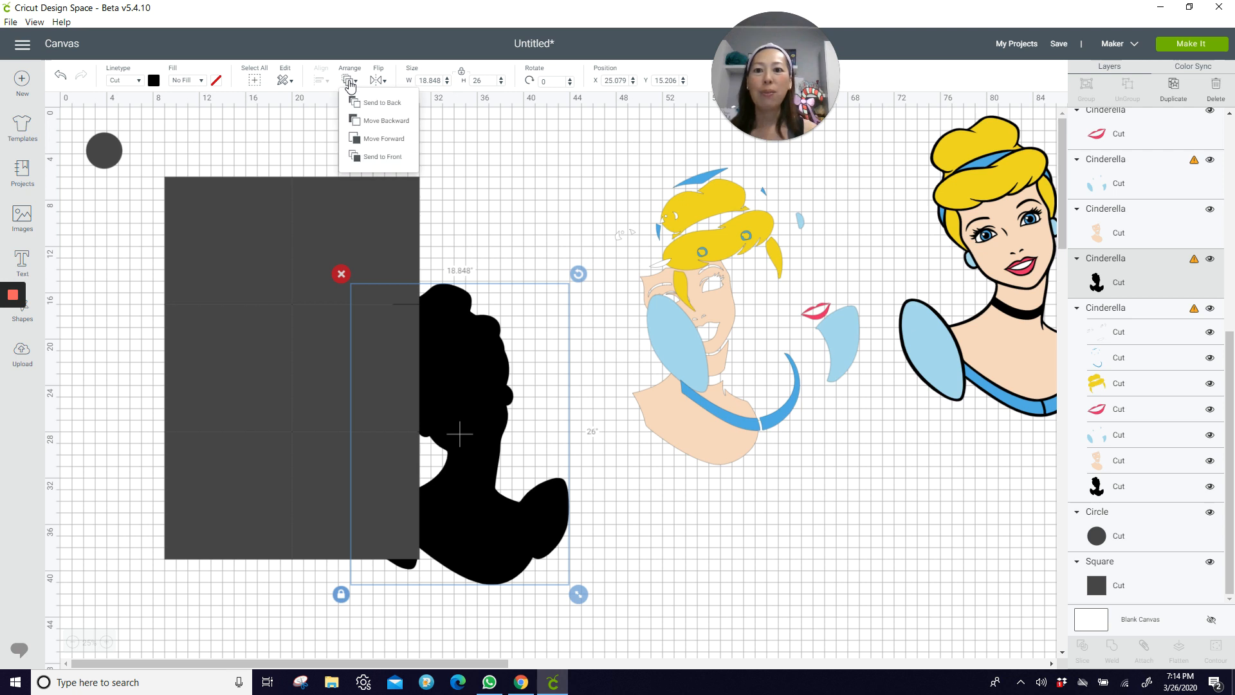
left_click(380, 160)
left_click_drag(423, 364, 271, 303)
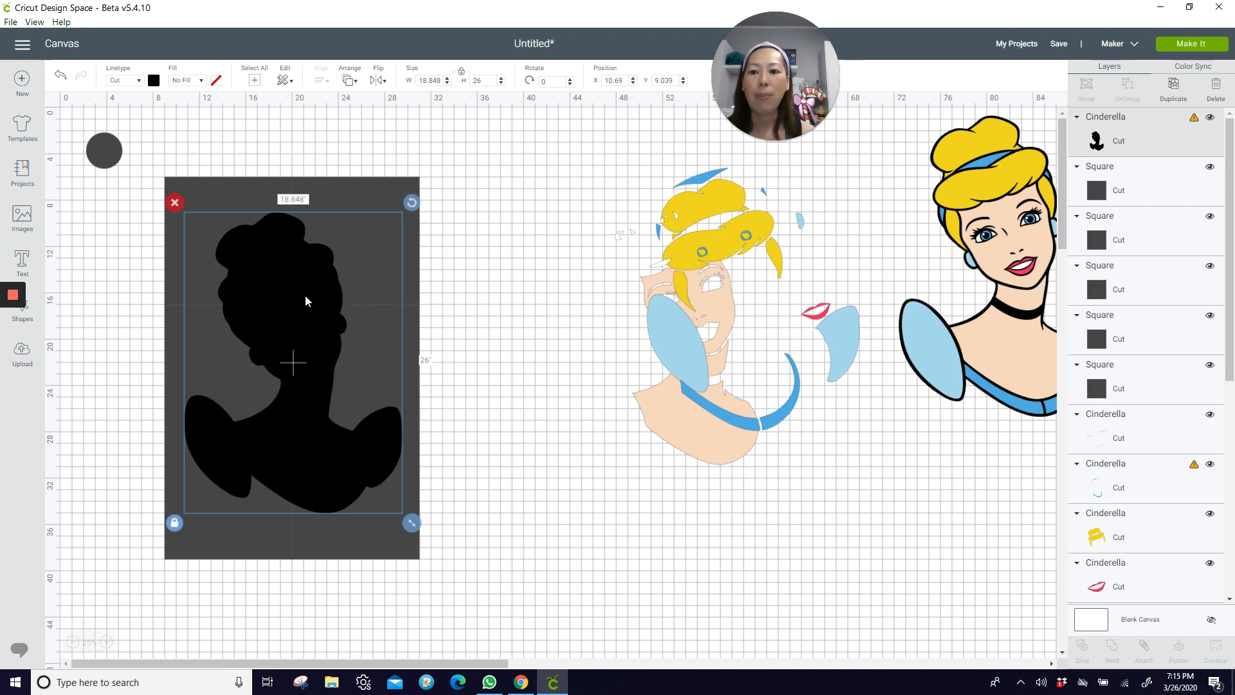
left_click_drag(310, 304, 314, 333)
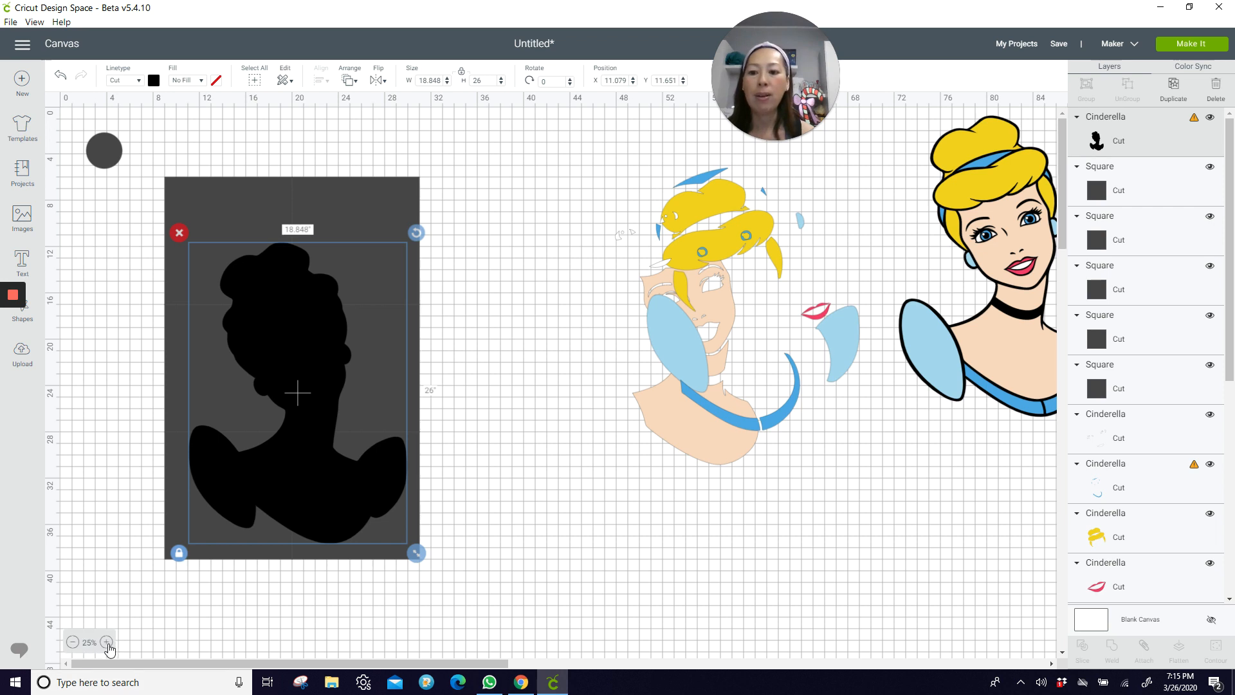
Check how the silhouette falls across the square boundaries and move it up to about X 10.5, Y 7.0.
left_click(106, 643)
scroll(376, 466, "down", 5)
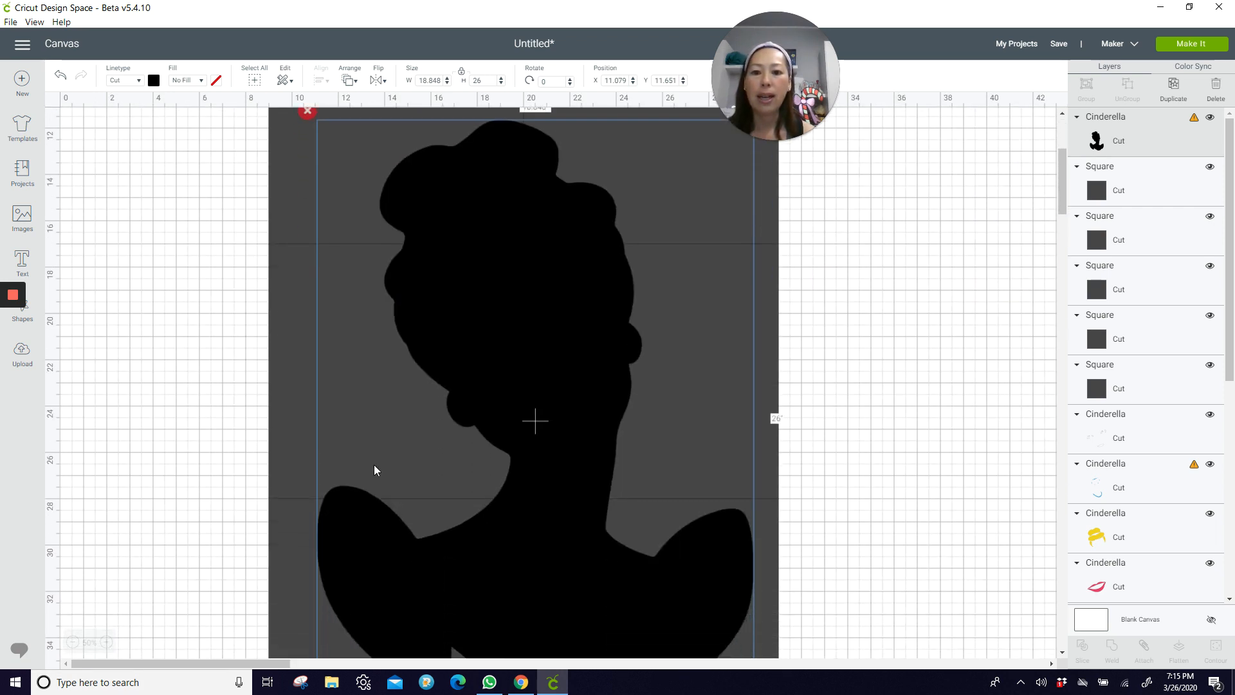
left_click(180, 492)
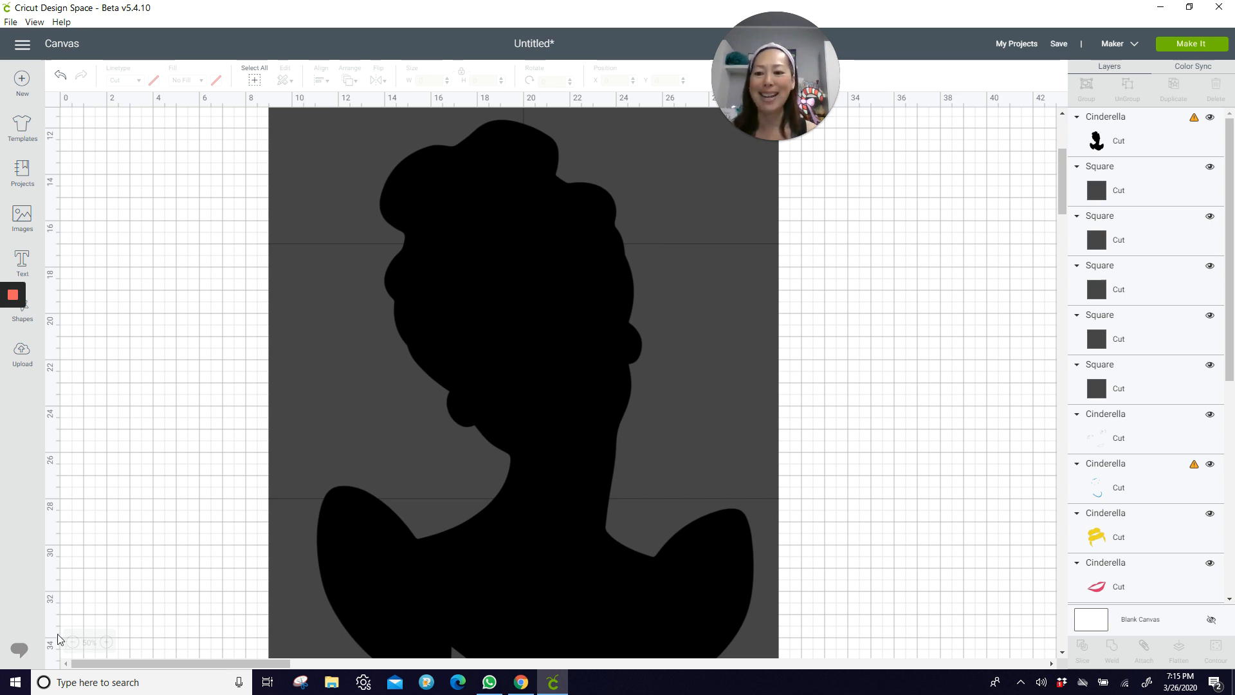
left_click(74, 642)
scroll(341, 486, "up", 3)
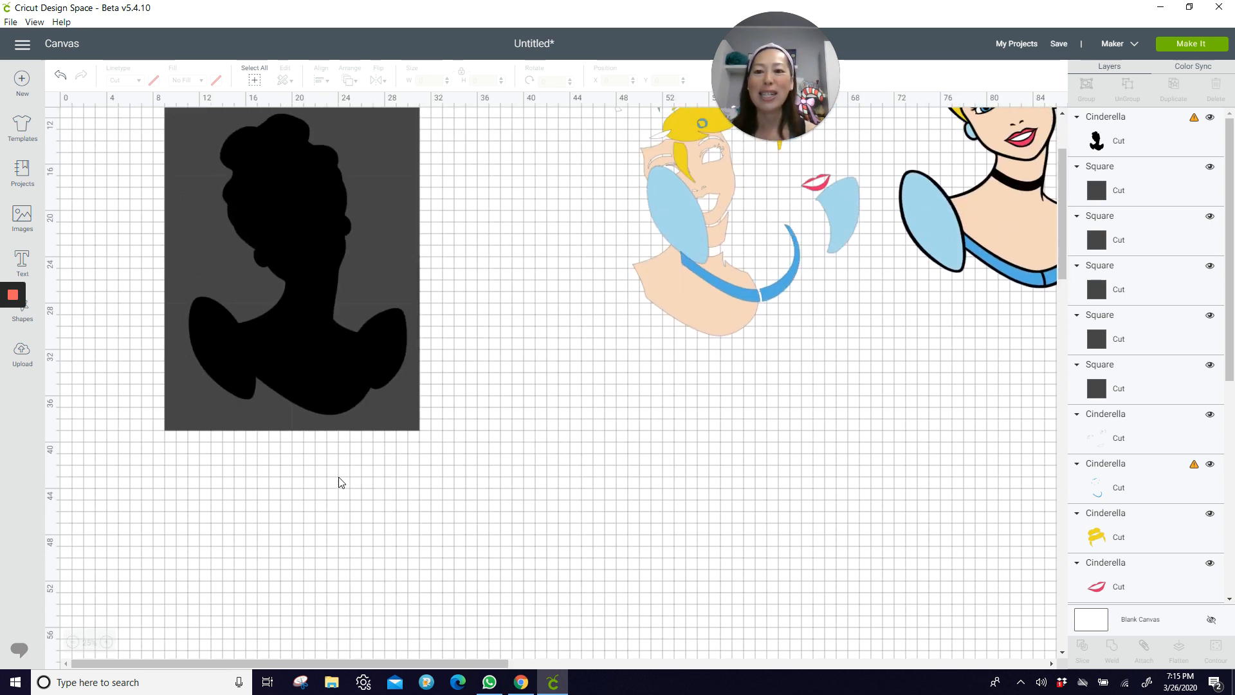
scroll(341, 483, "up", 2)
left_click_drag(325, 304, 311, 262)
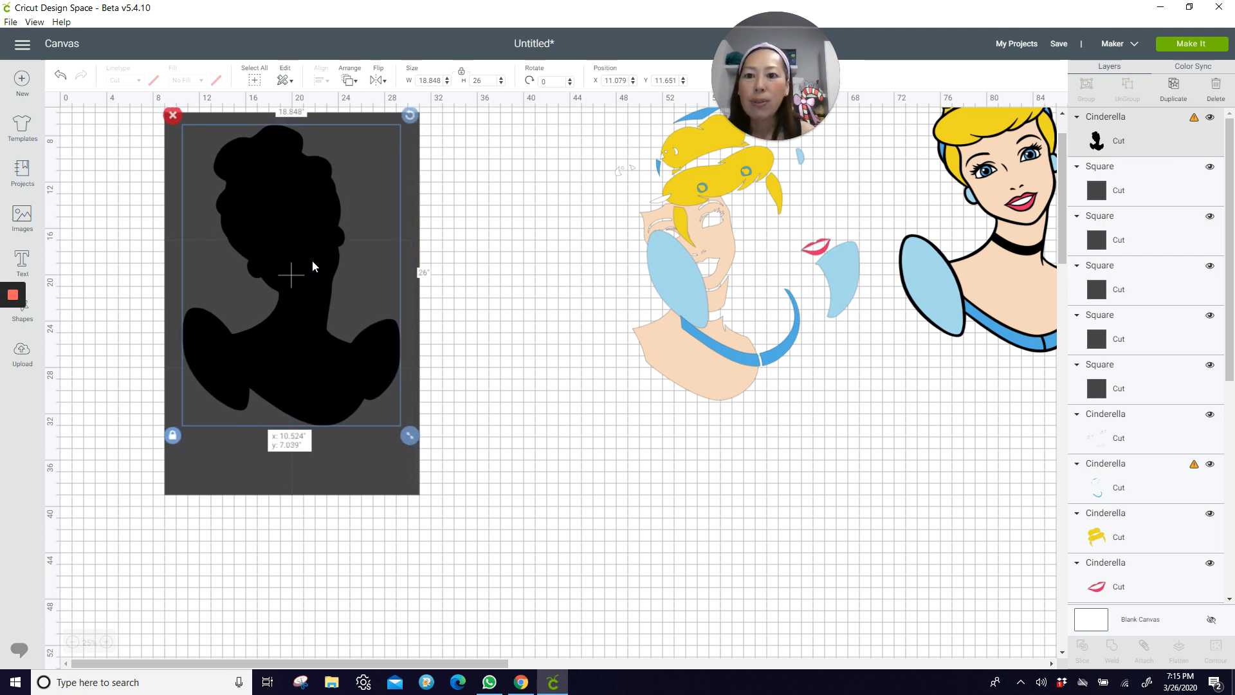
left_click(547, 403)
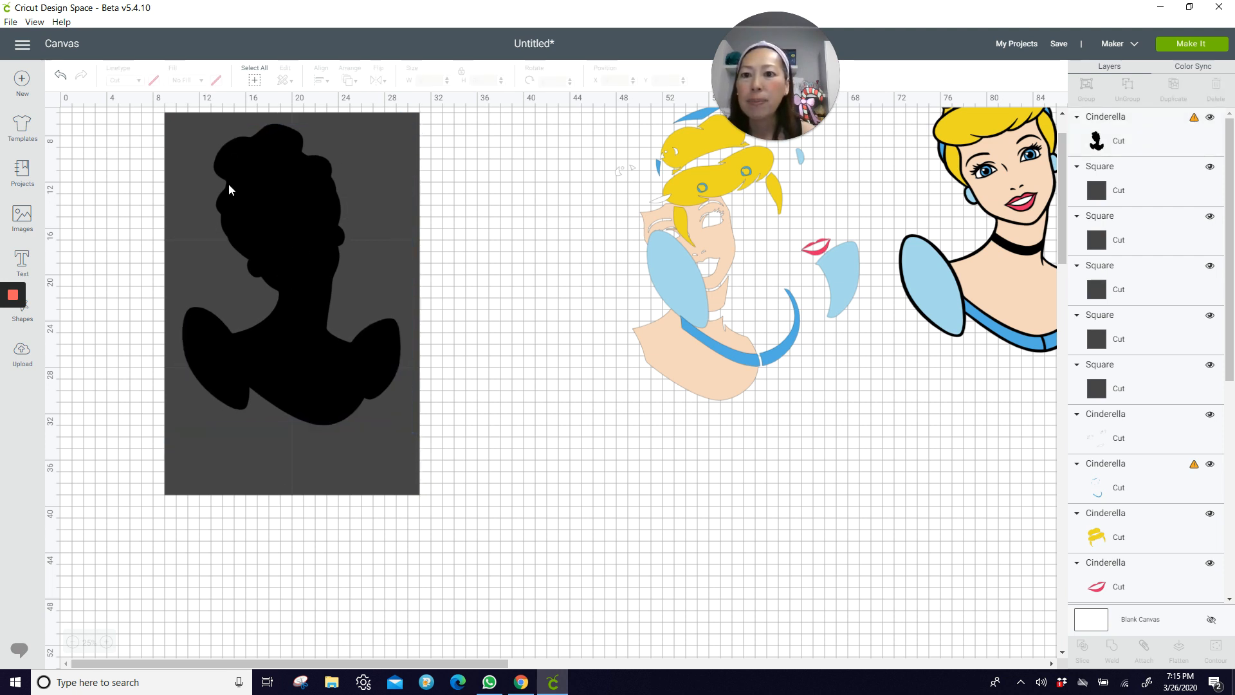
Slice the black silhouette with the upper-left square of the grid.
scroll(235, 277, "up", 2)
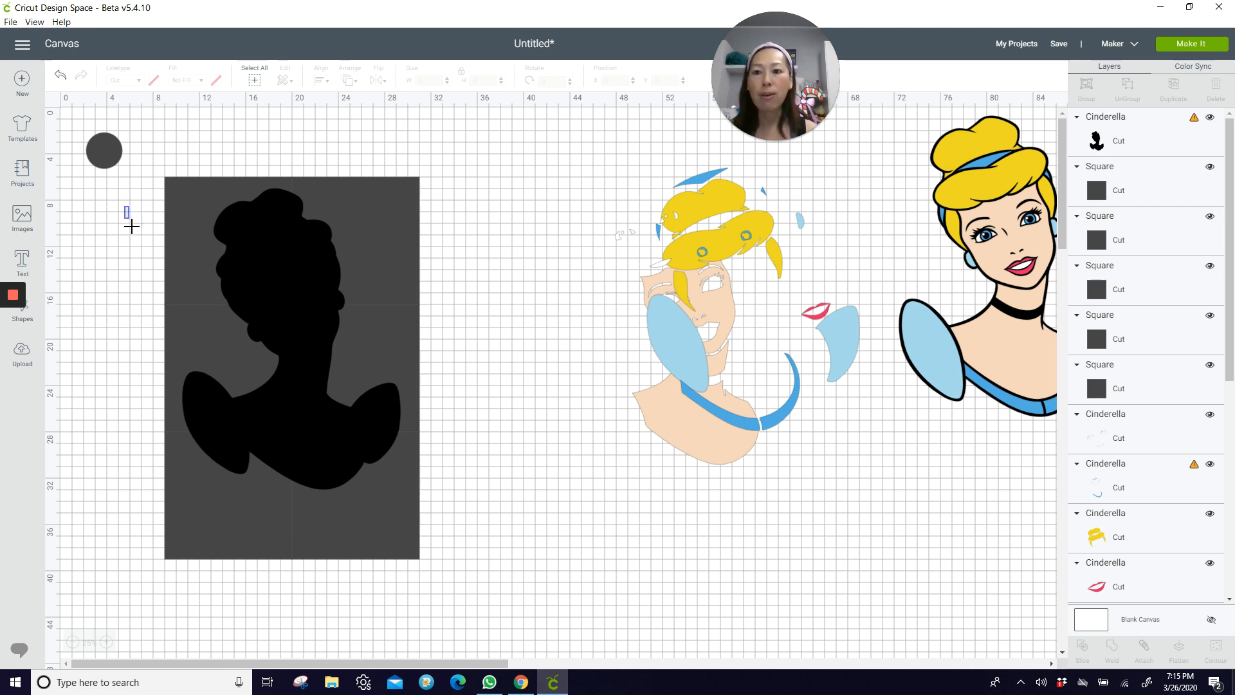
left_click_drag(132, 227, 240, 251)
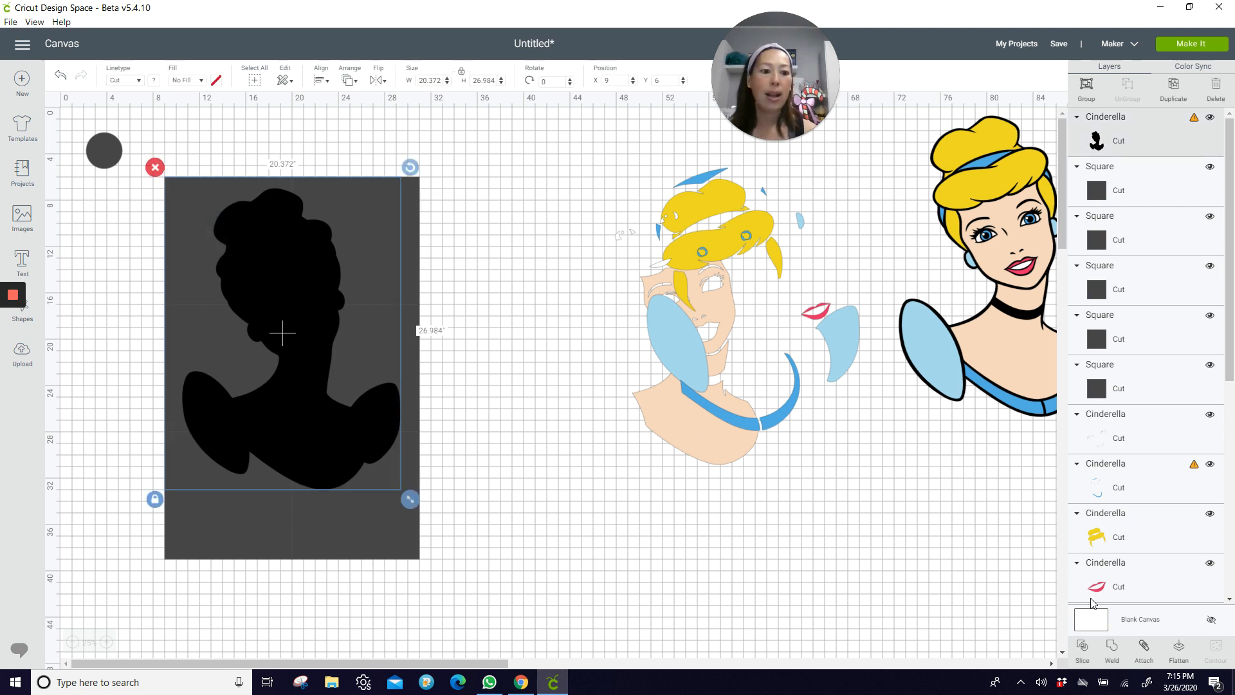
left_click(1085, 653)
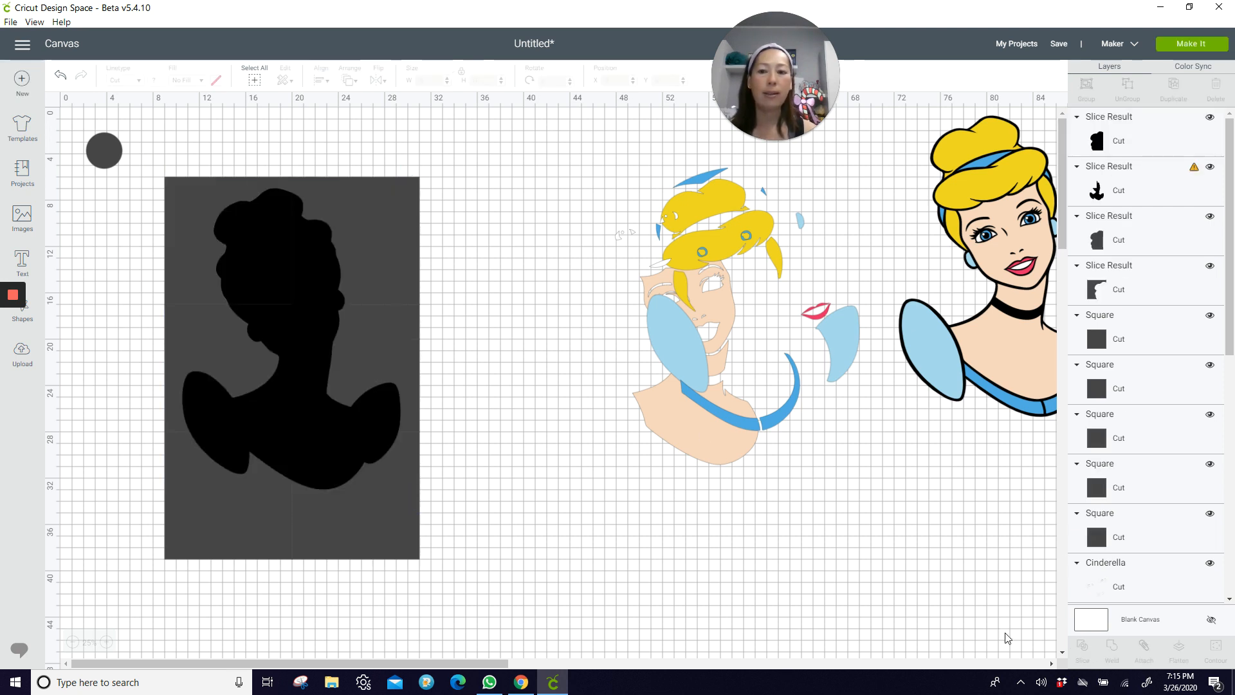
Slice the remaining silhouette with the middle-left square of the grid.
left_click_drag(119, 367, 195, 438)
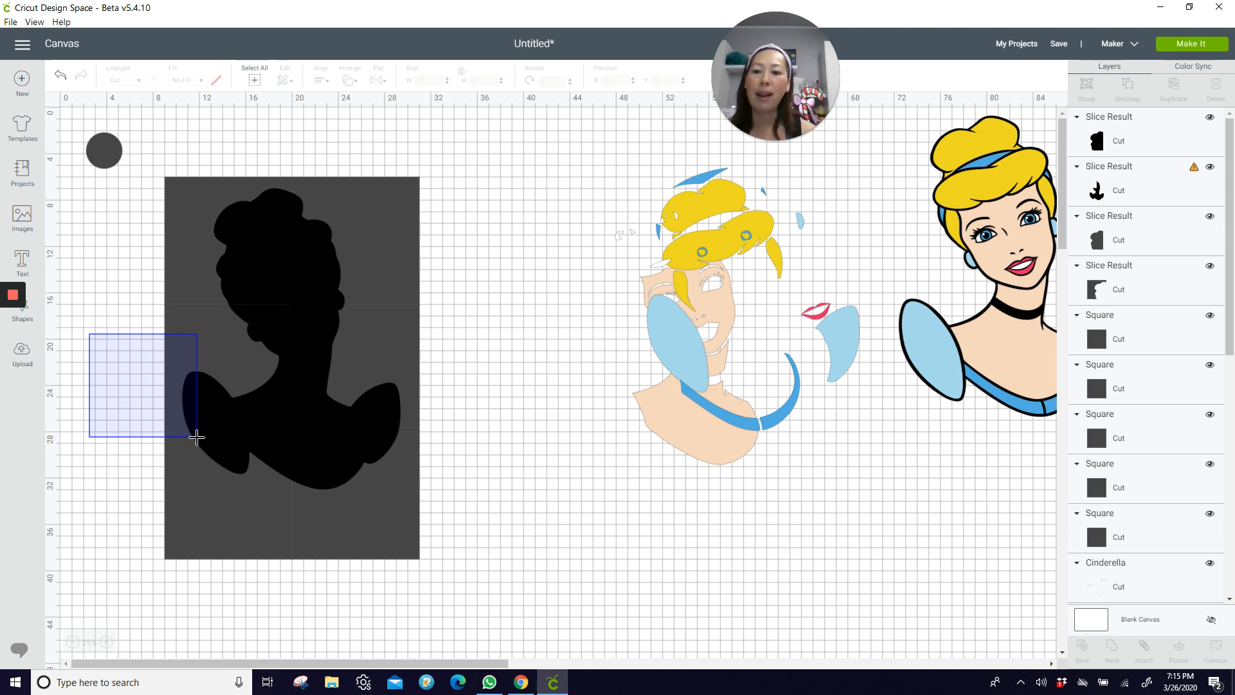
left_click_drag(197, 437, 198, 441)
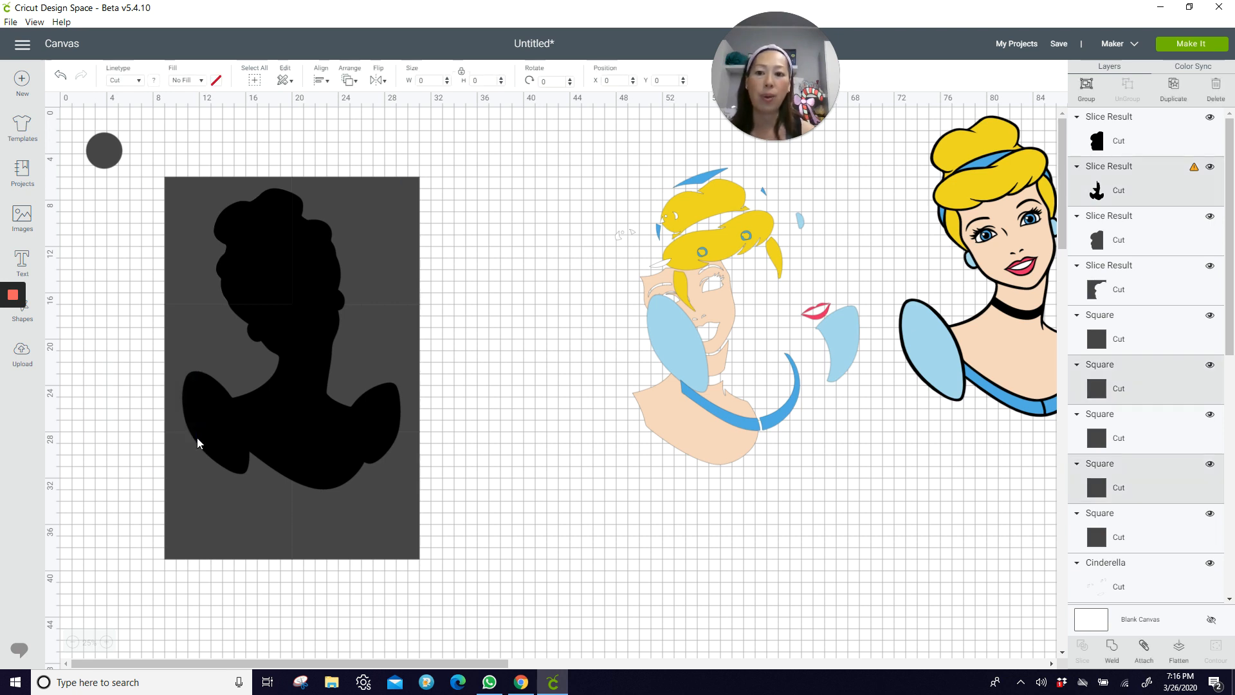
left_click(289, 410)
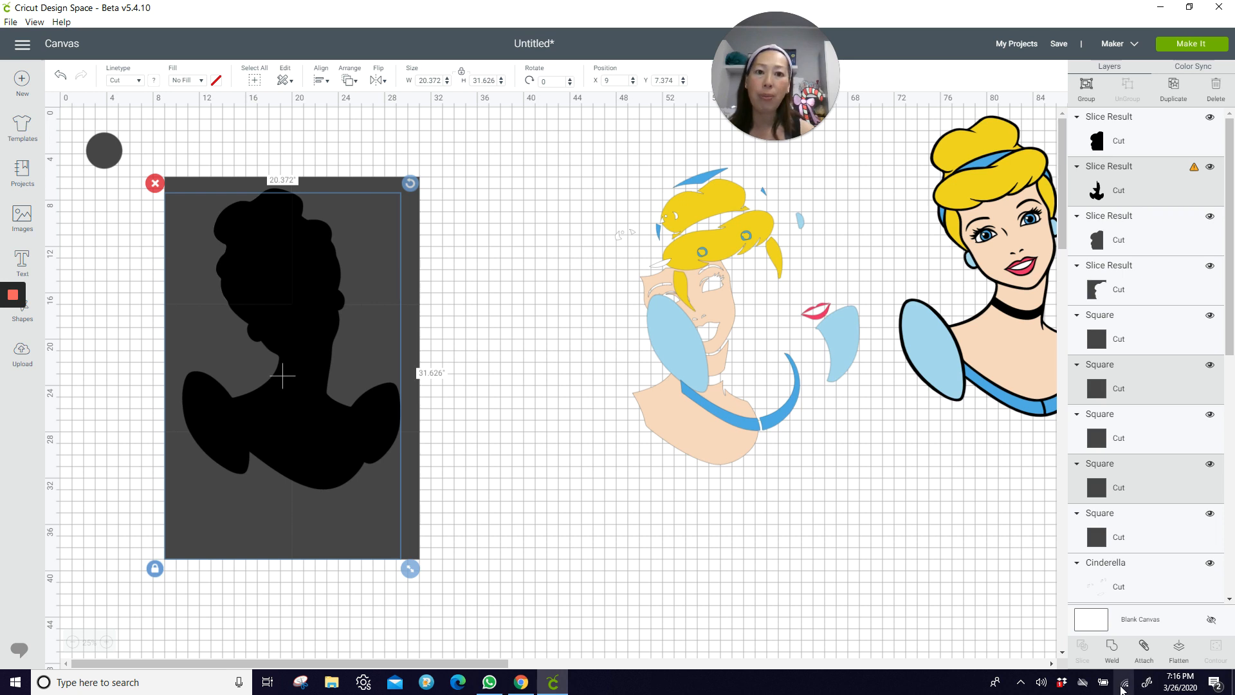
left_click_drag(114, 351, 222, 390)
left_click(1080, 647)
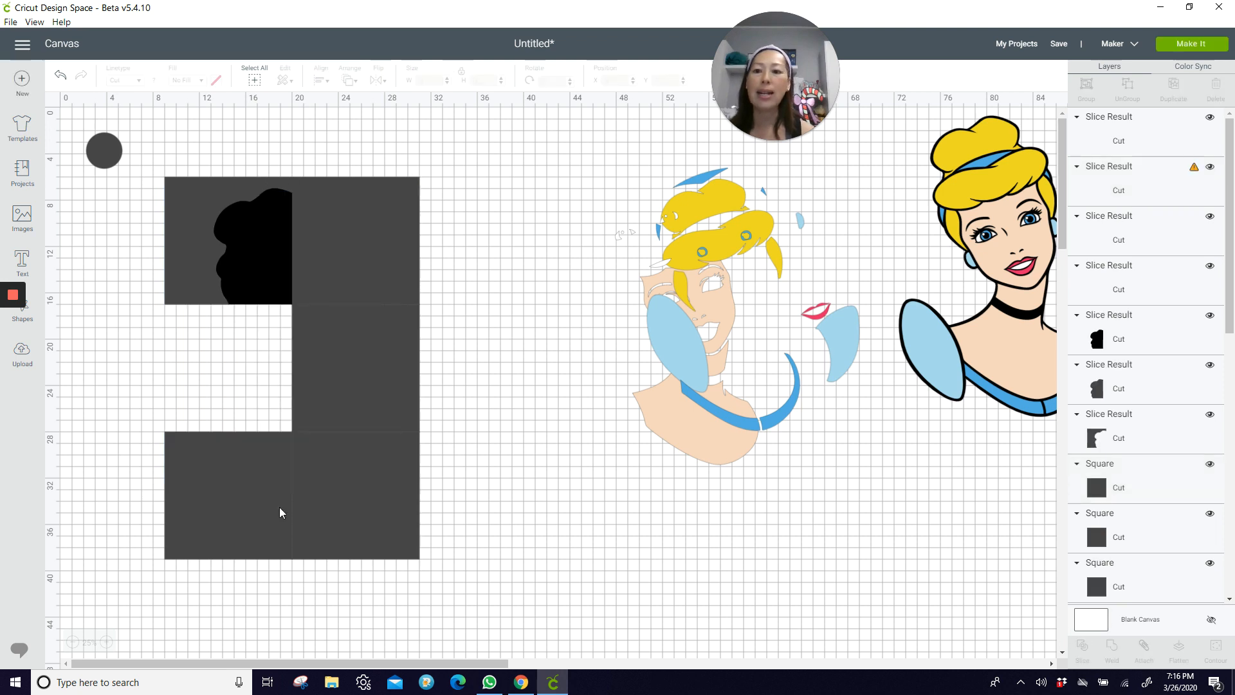
Slice the remaining silhouette one square at a time with the lower-left, lower-right and middle-right squares.
left_click_drag(111, 459, 251, 471)
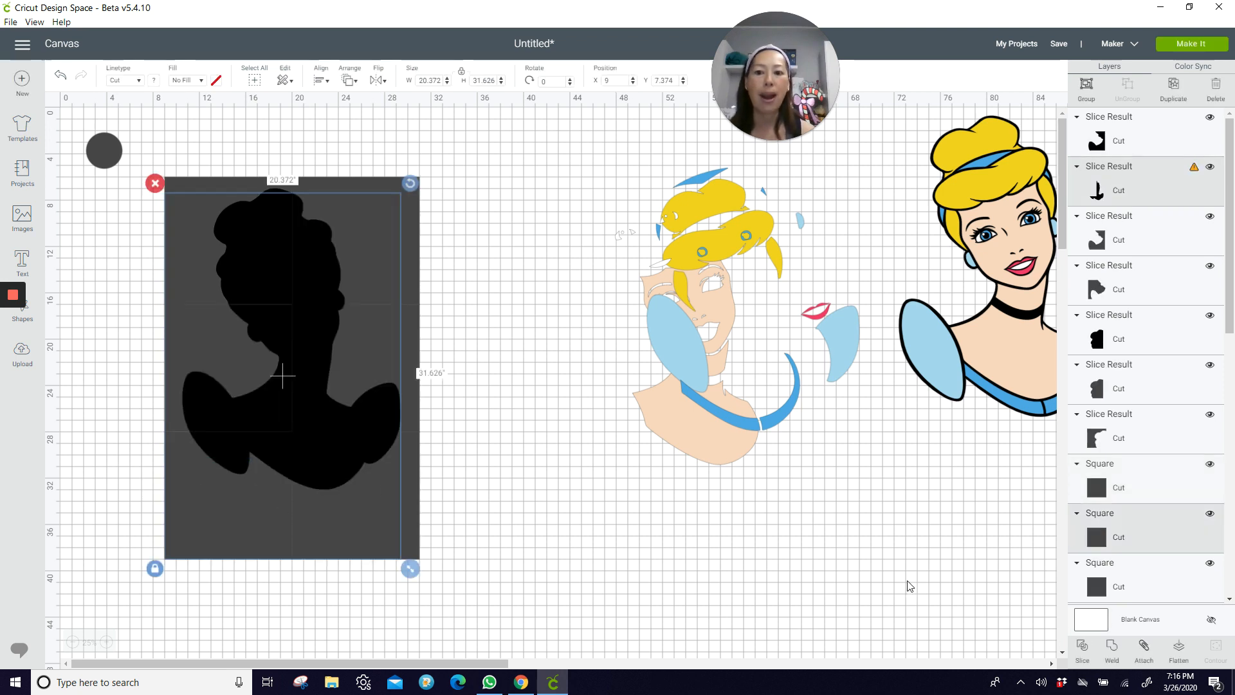
left_click(1083, 648)
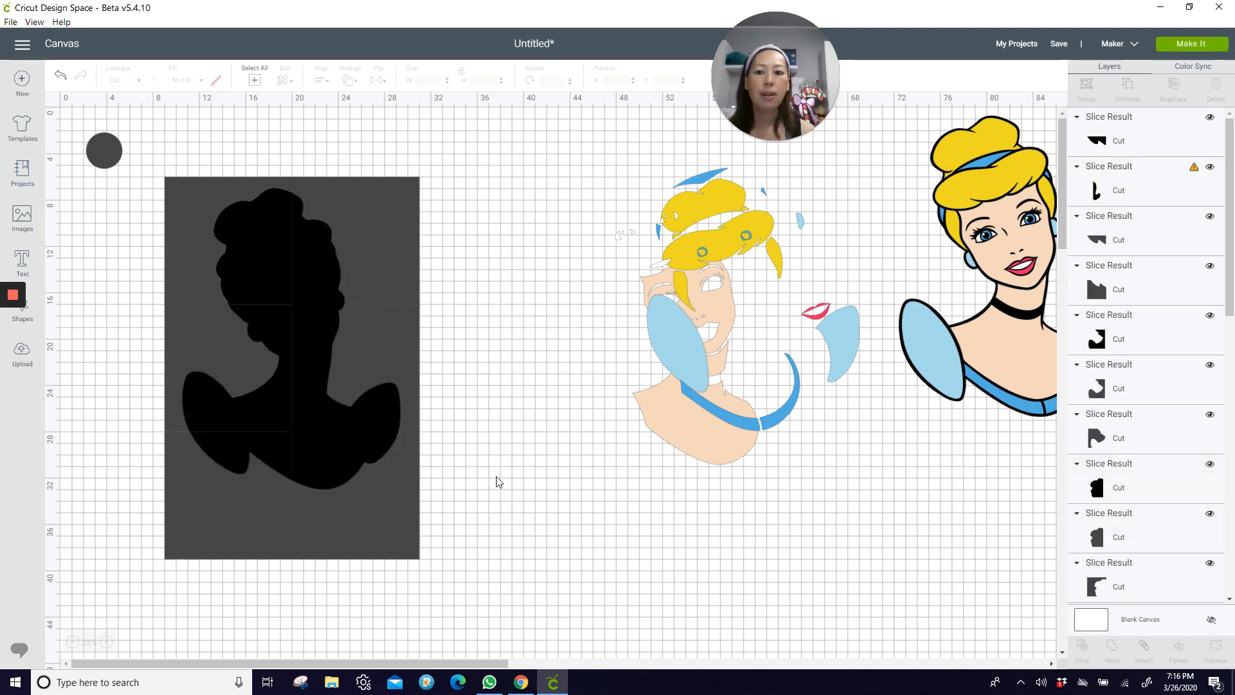
left_click_drag(466, 483, 345, 455)
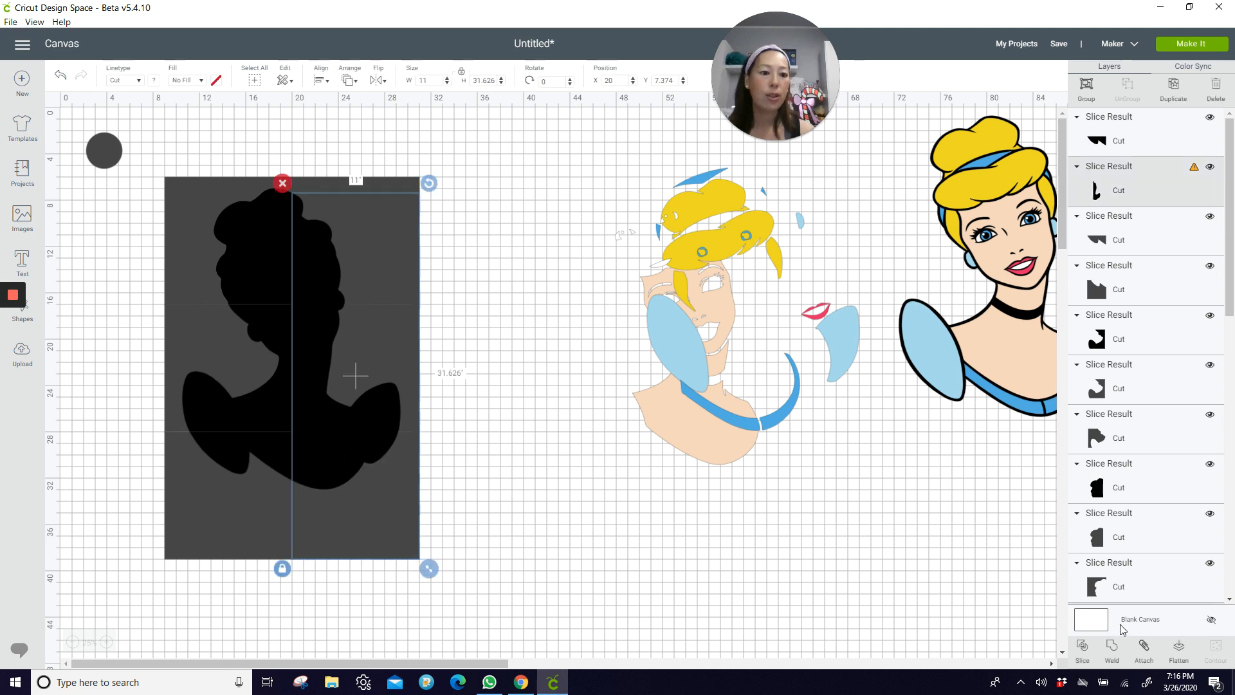
left_click(1089, 651)
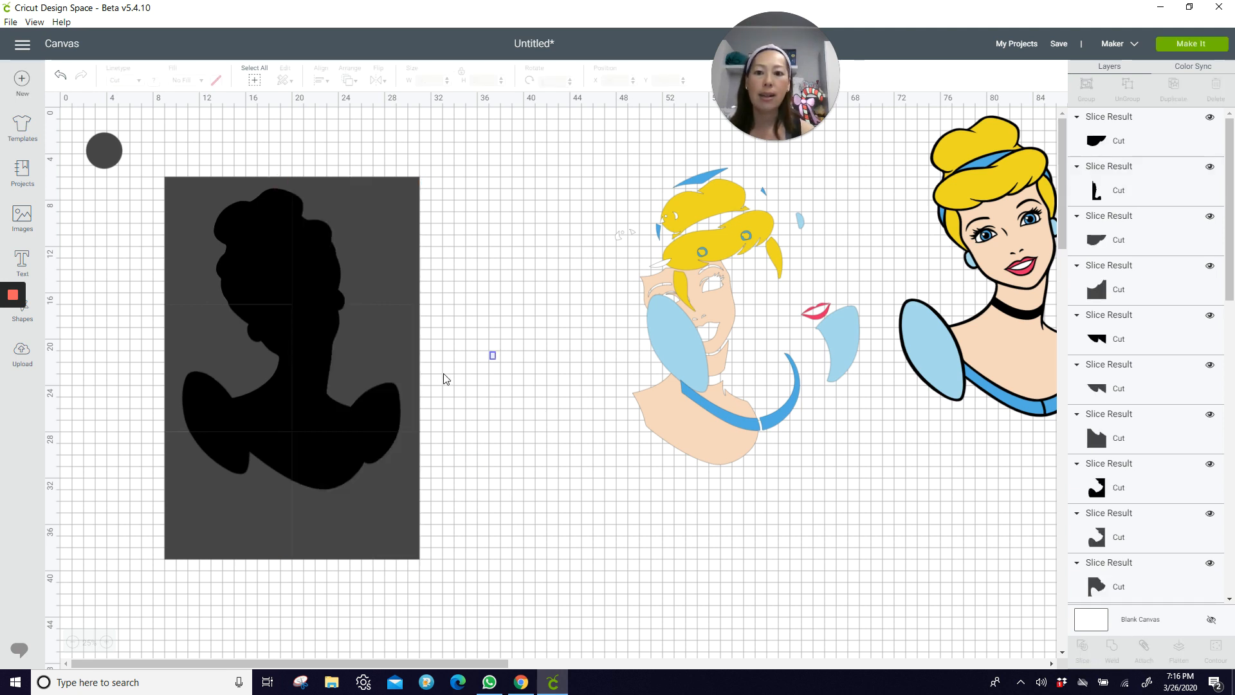
left_click_drag(446, 379, 330, 390)
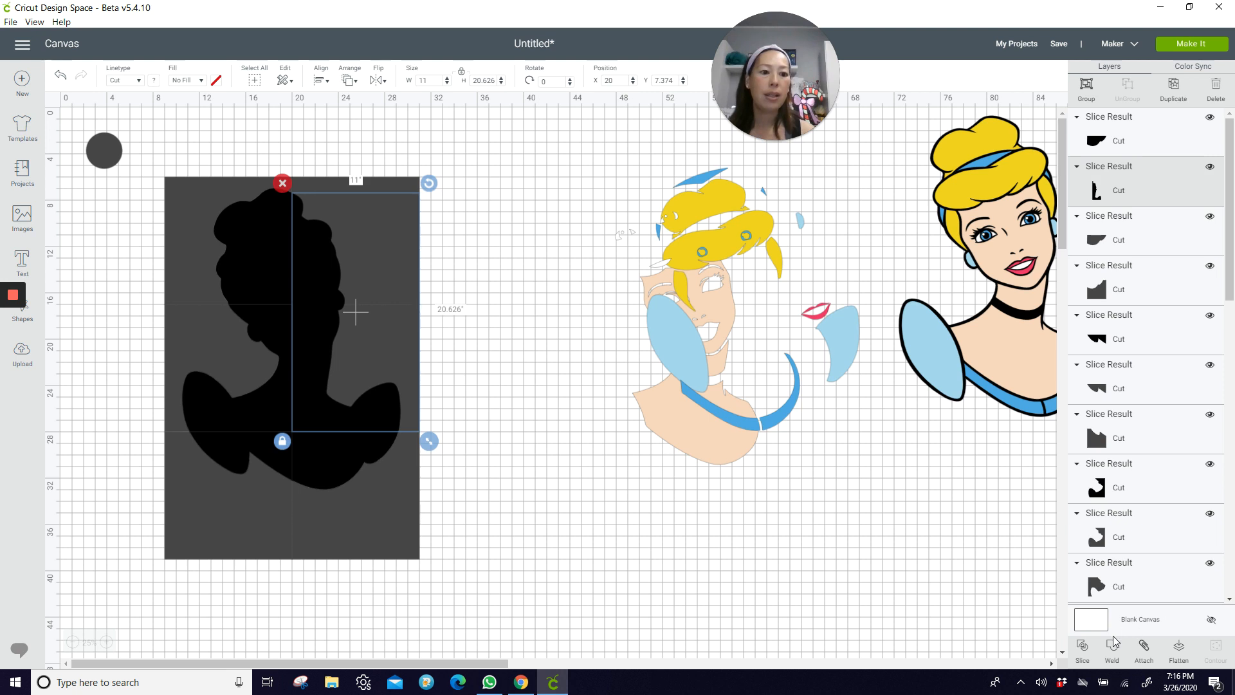
left_click(1083, 646)
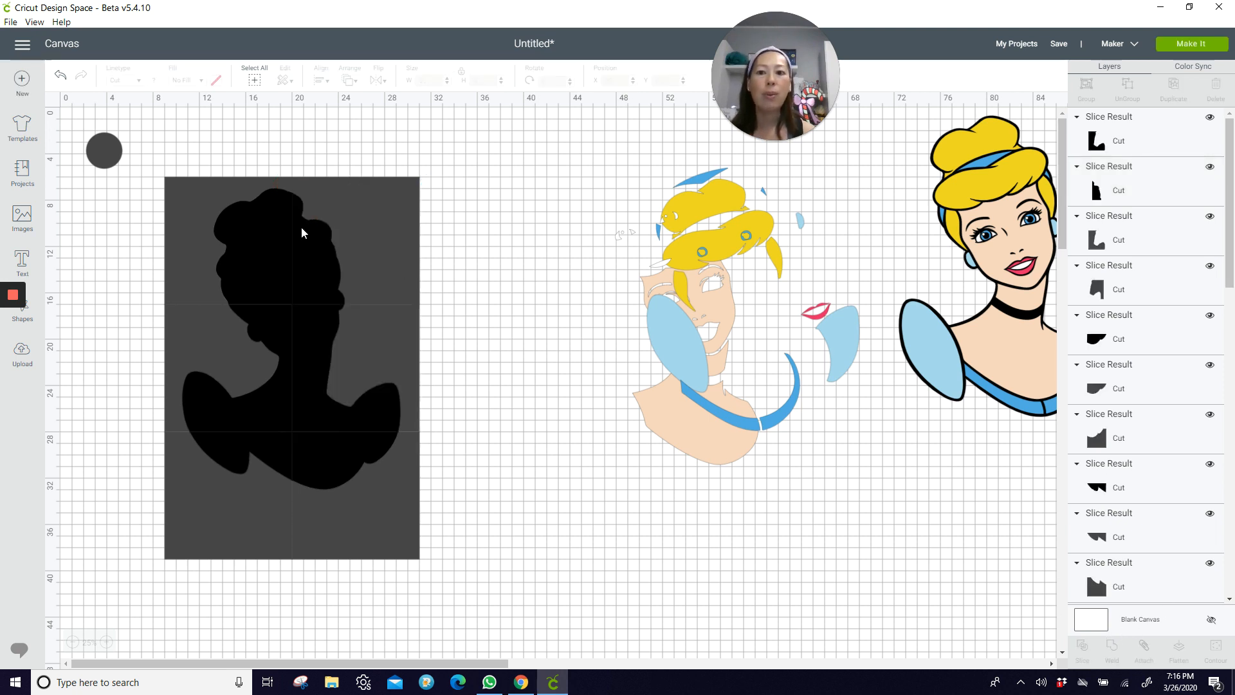
Move the six black silhouette pieces out beside the squares, keeping their arrangement with small gaps between them.
left_click_drag(296, 250, 569, 250)
left_click_drag(267, 260, 536, 260)
left_click_drag(327, 331, 663, 349)
left_click_drag(278, 389, 545, 396)
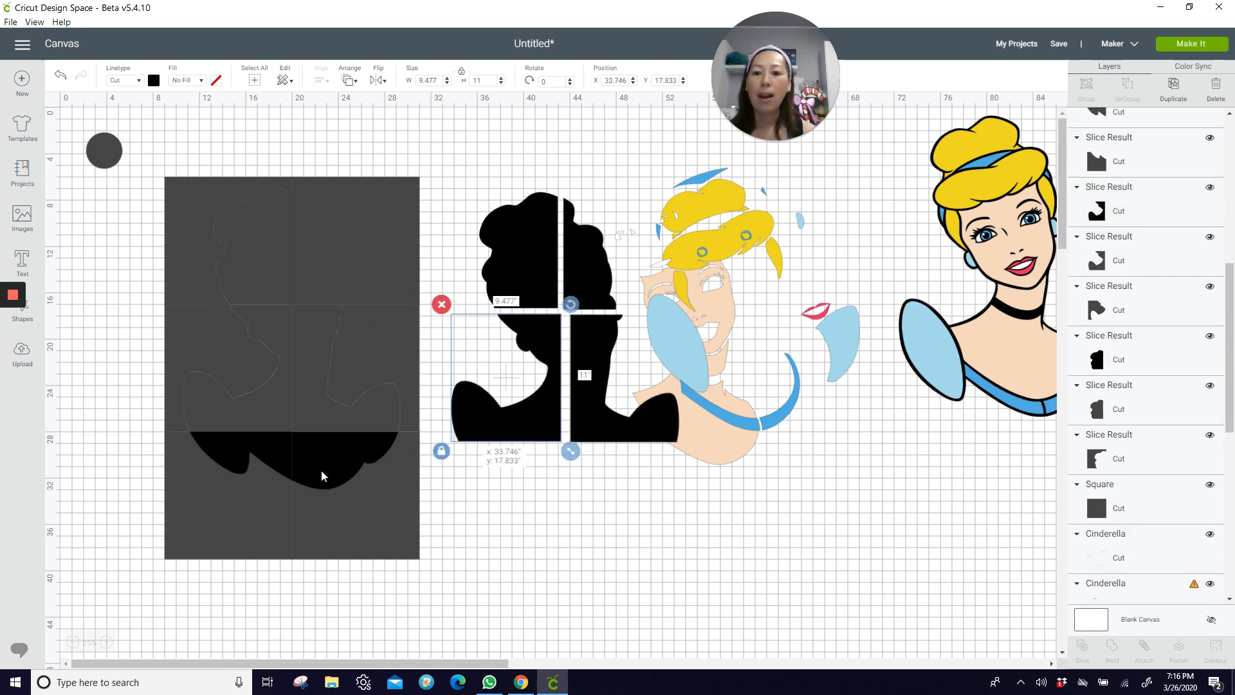
left_click_drag(341, 473, 616, 486)
left_click_drag(242, 453, 523, 482)
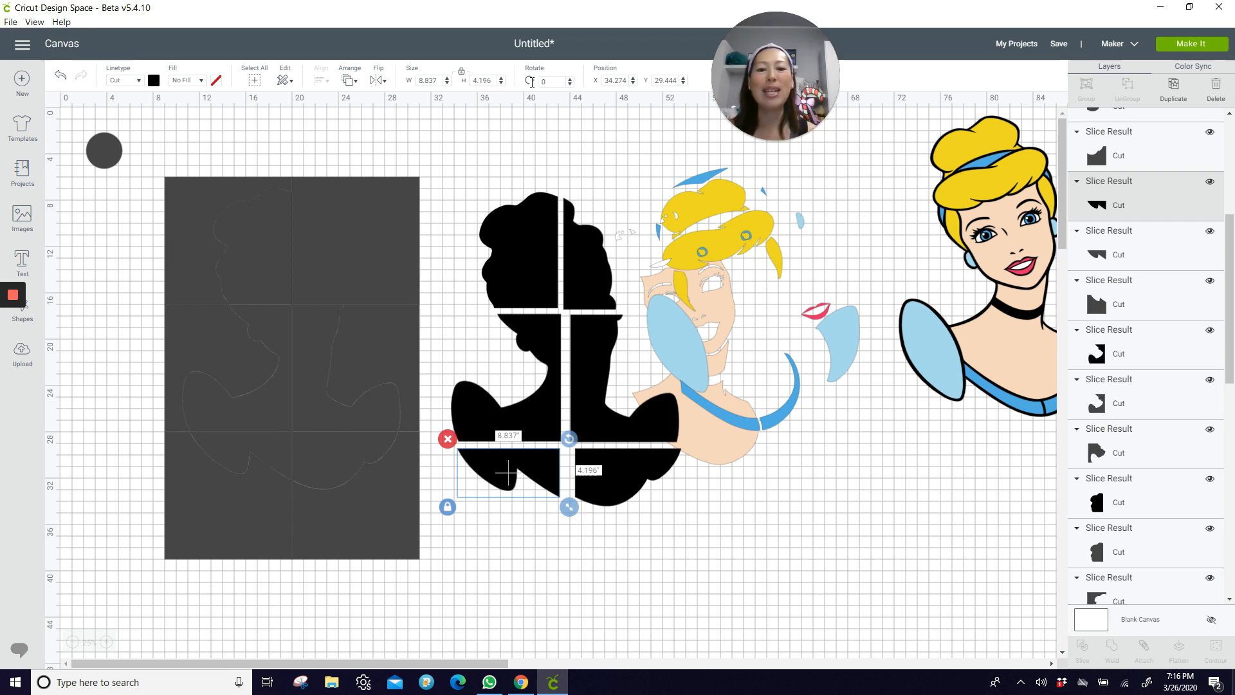
Delete all the leftover gray square pieces and move the six silhouette pieces together to about X 6.9, Y 5.7.
left_click_drag(152, 164, 421, 592)
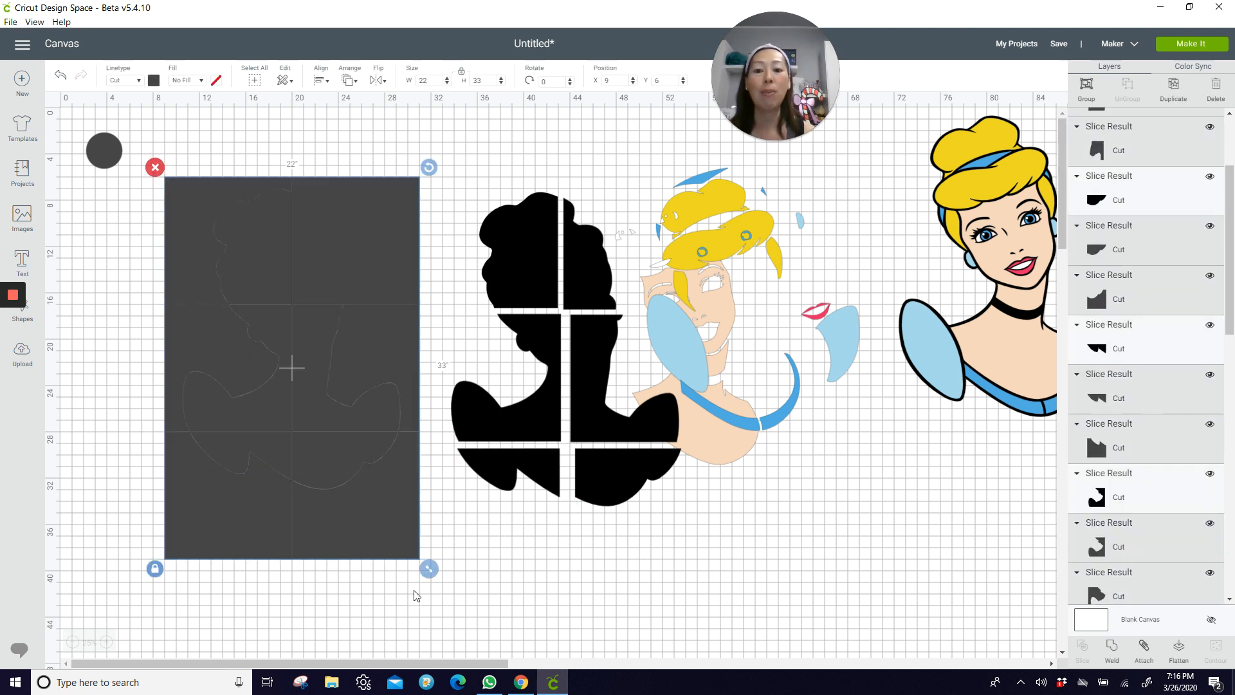
key("Delete")
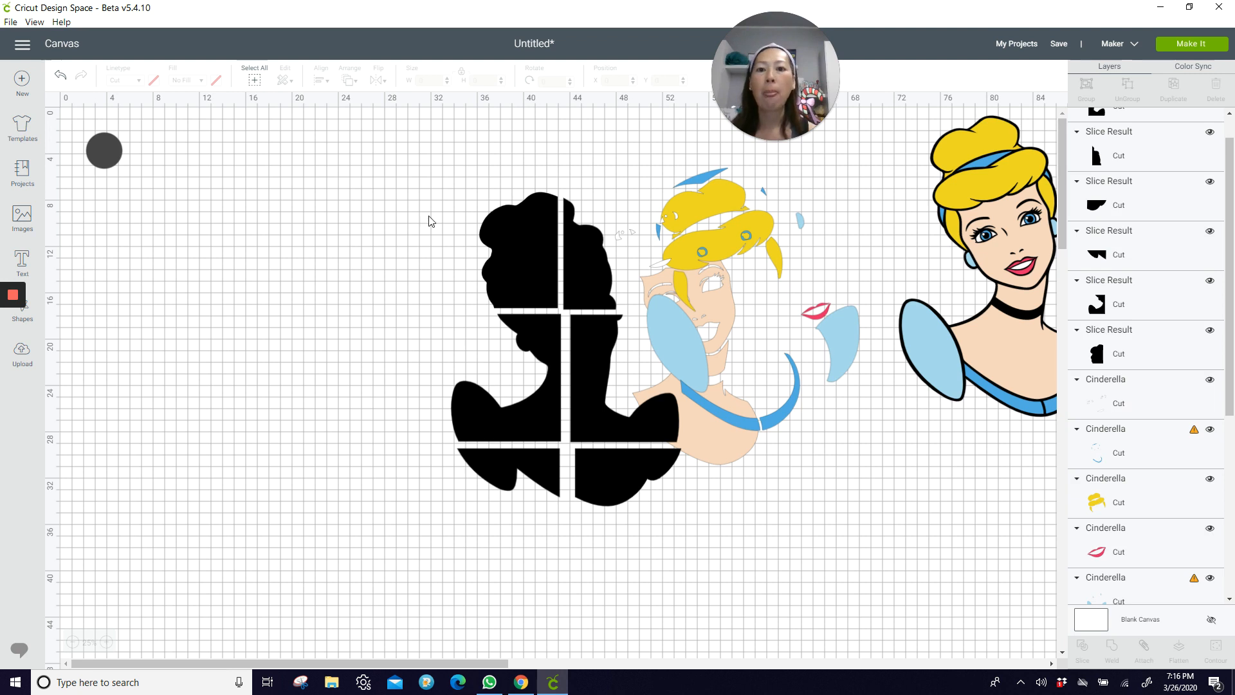
left_click_drag(426, 169, 604, 513)
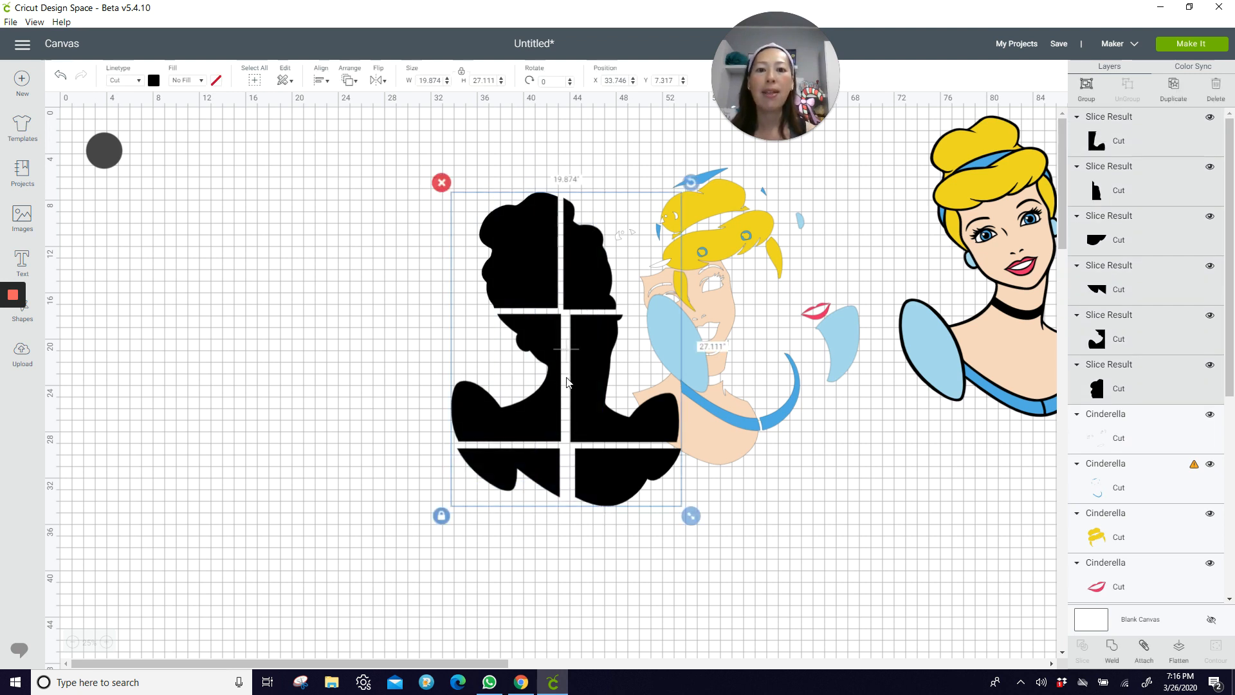
left_click_drag(553, 362, 268, 329)
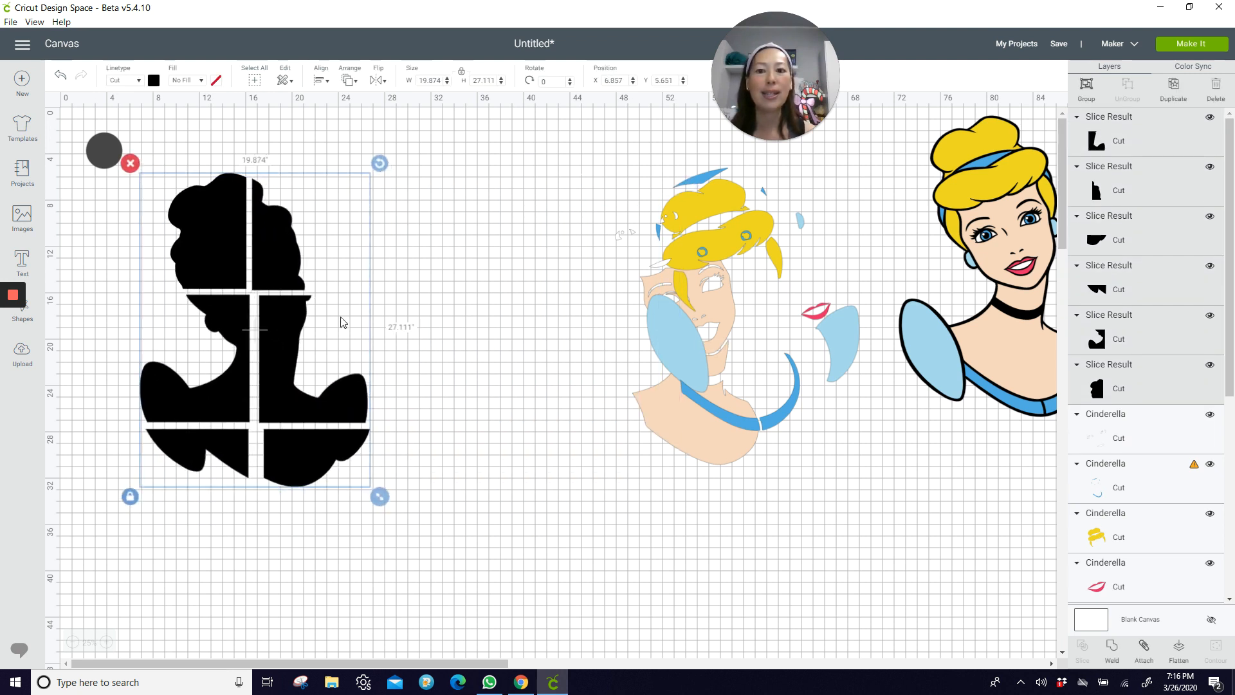
Move the medium-blue layer out of the Cinderella design to about X 31.7, Y 8.3.
left_click(509, 344)
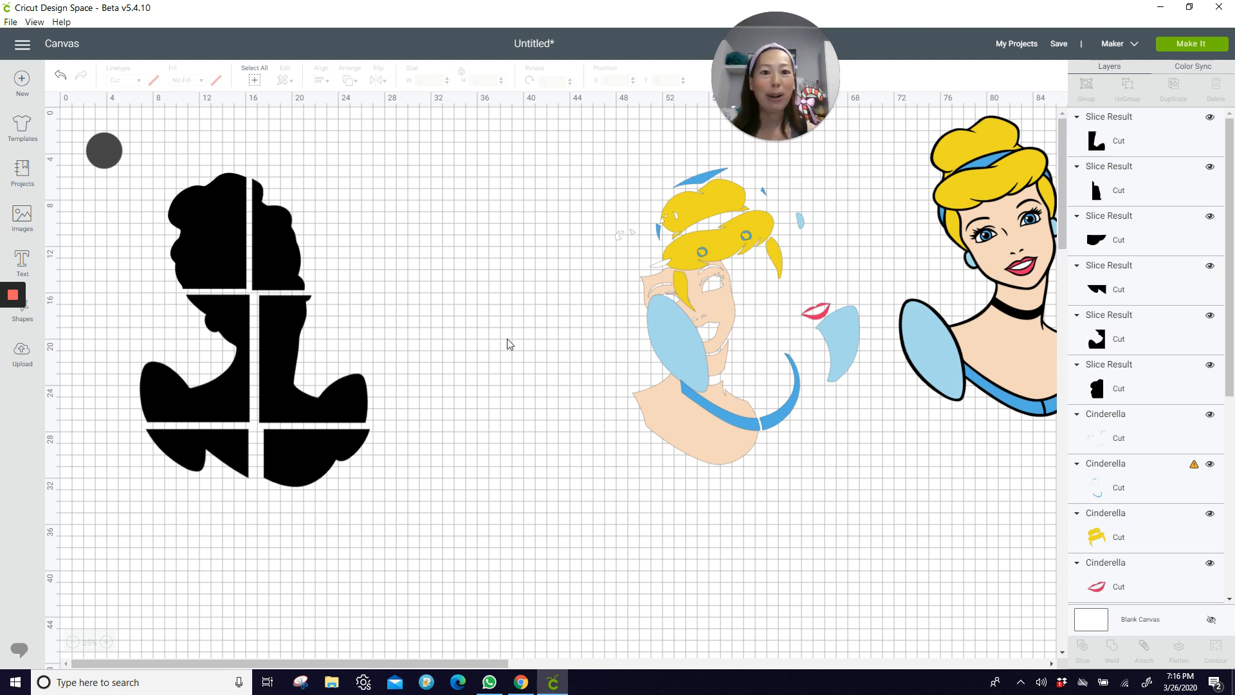
left_click_drag(715, 245, 513, 263)
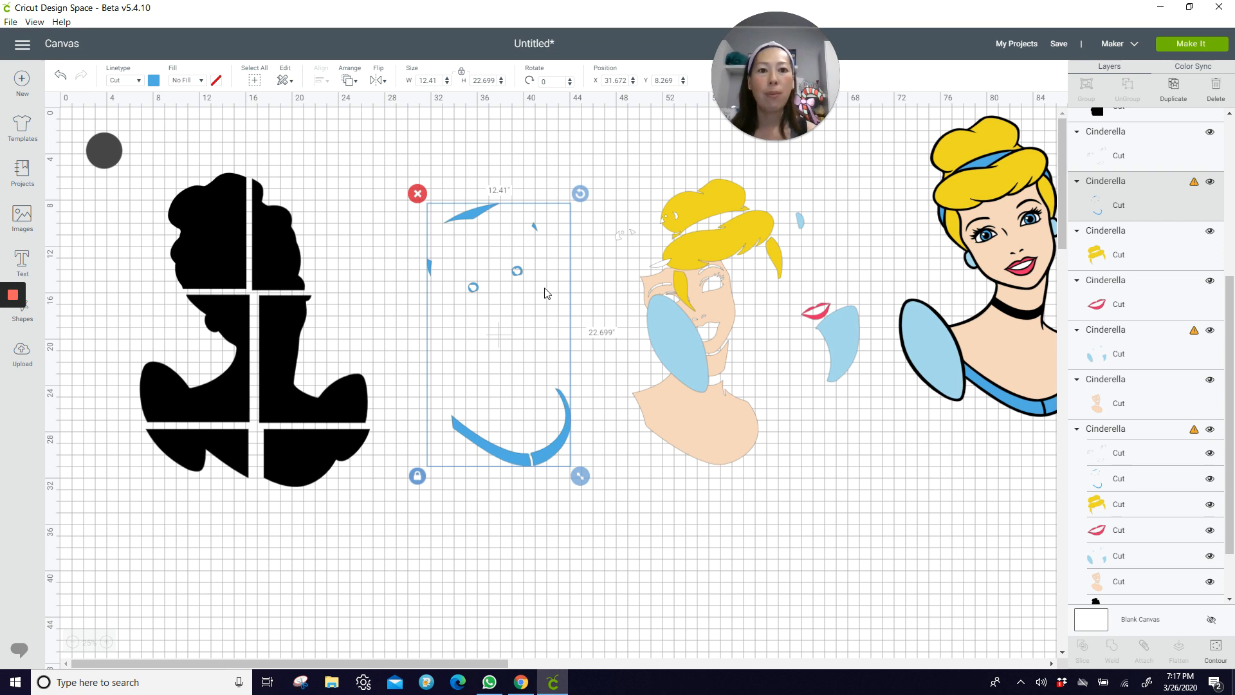
Duplicate the gray circle and enlarge the copy to about 36.6 inches across.
left_click(106, 156)
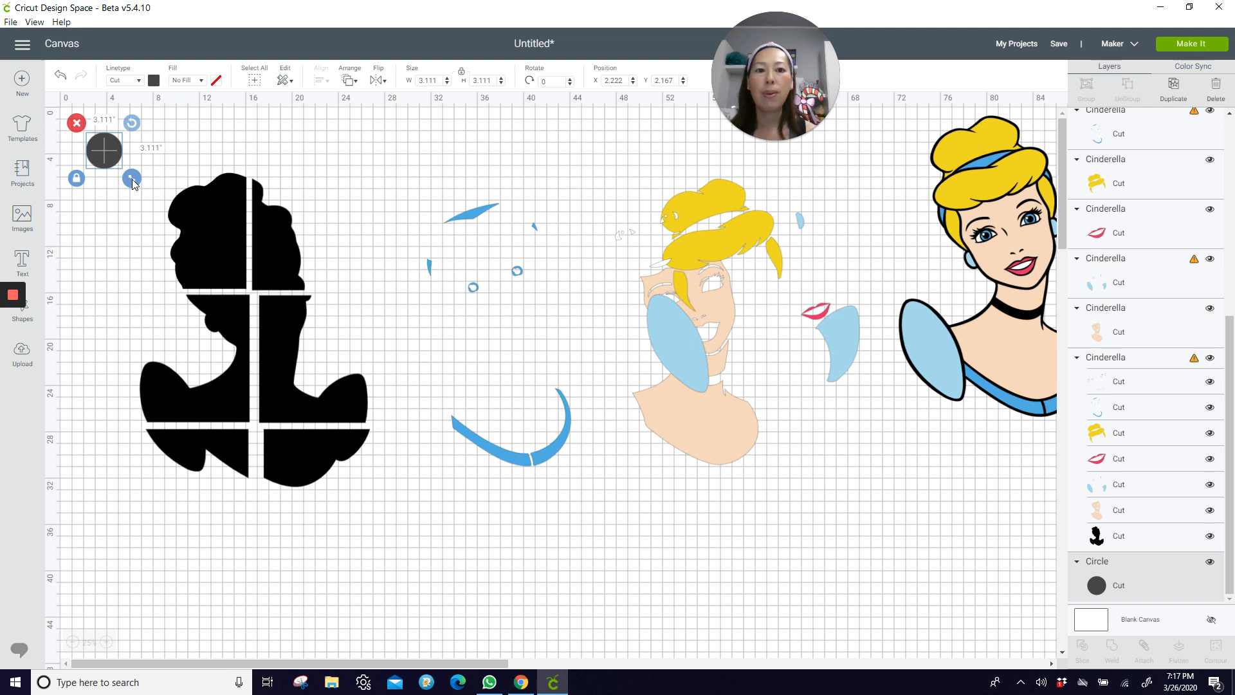
left_click_drag(132, 178, 762, 532)
left_click(1178, 90)
left_click_drag(793, 428, 792, 428)
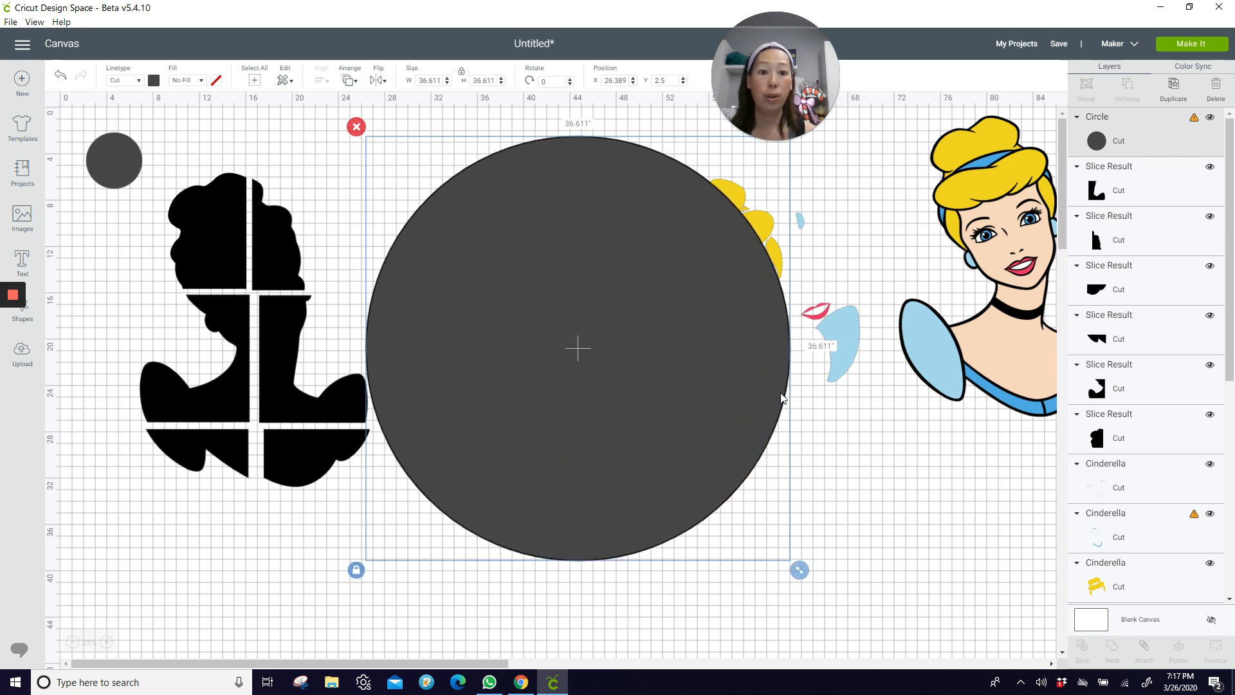
Move the large circle to about X 22.9, Y 22.9 so it covers only the collar of the medium-blue layer.
left_click_drag(601, 220, 586, 561)
right_click(586, 560)
scroll(512, 314, "down", 1)
scroll(512, 314, "down", 1)
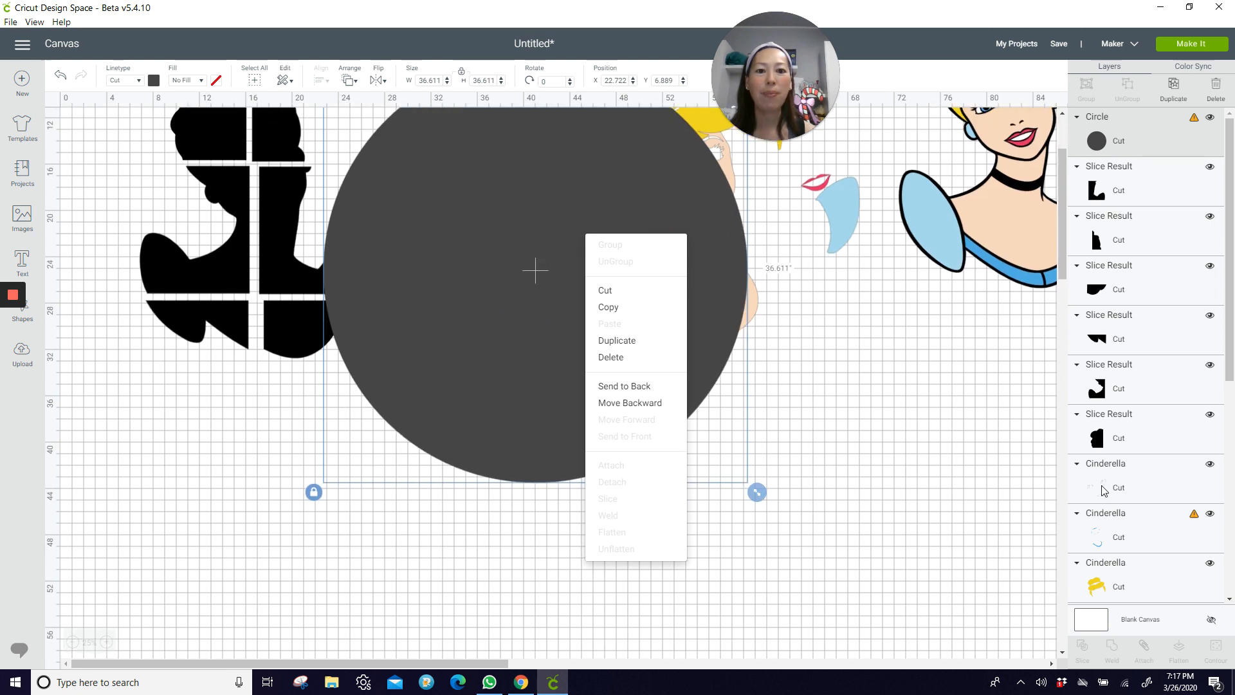
left_click(1104, 487)
left_click(954, 477)
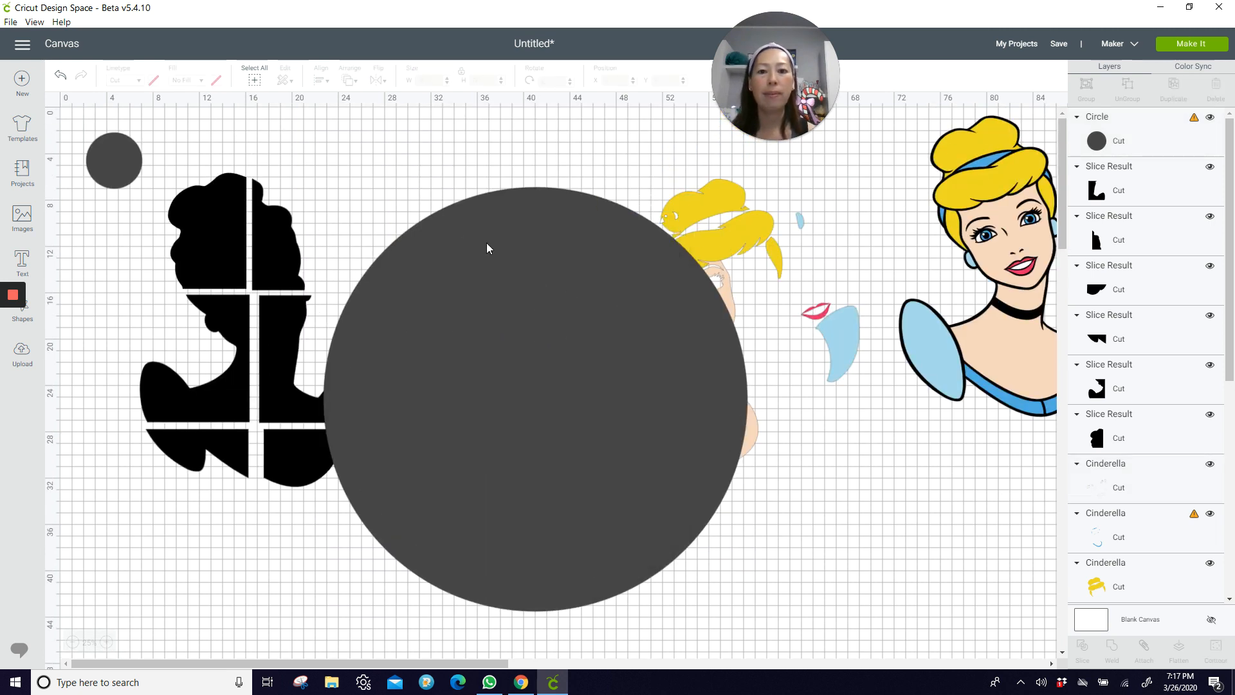
left_click_drag(487, 248, 525, 571)
left_click_drag(583, 616, 524, 414)
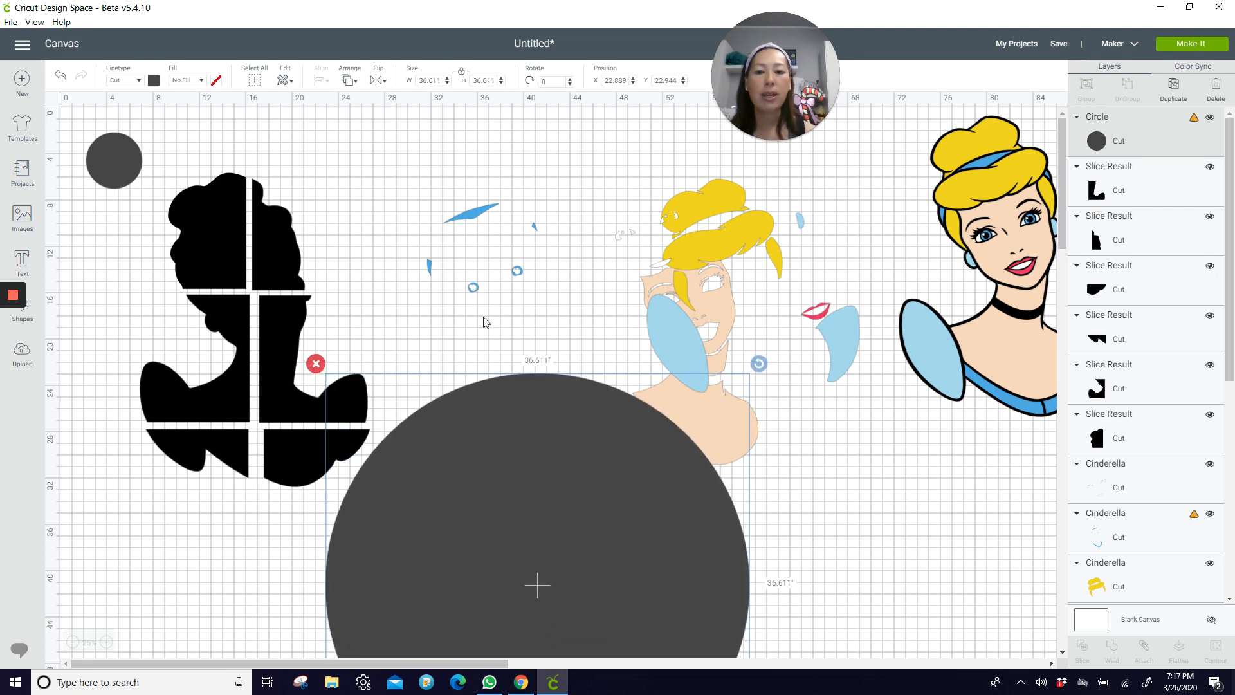
Slice the medium-blue layer with the large circle to separate the collar from the small pieces.
left_click(447, 160)
left_click_drag(465, 143, 508, 405)
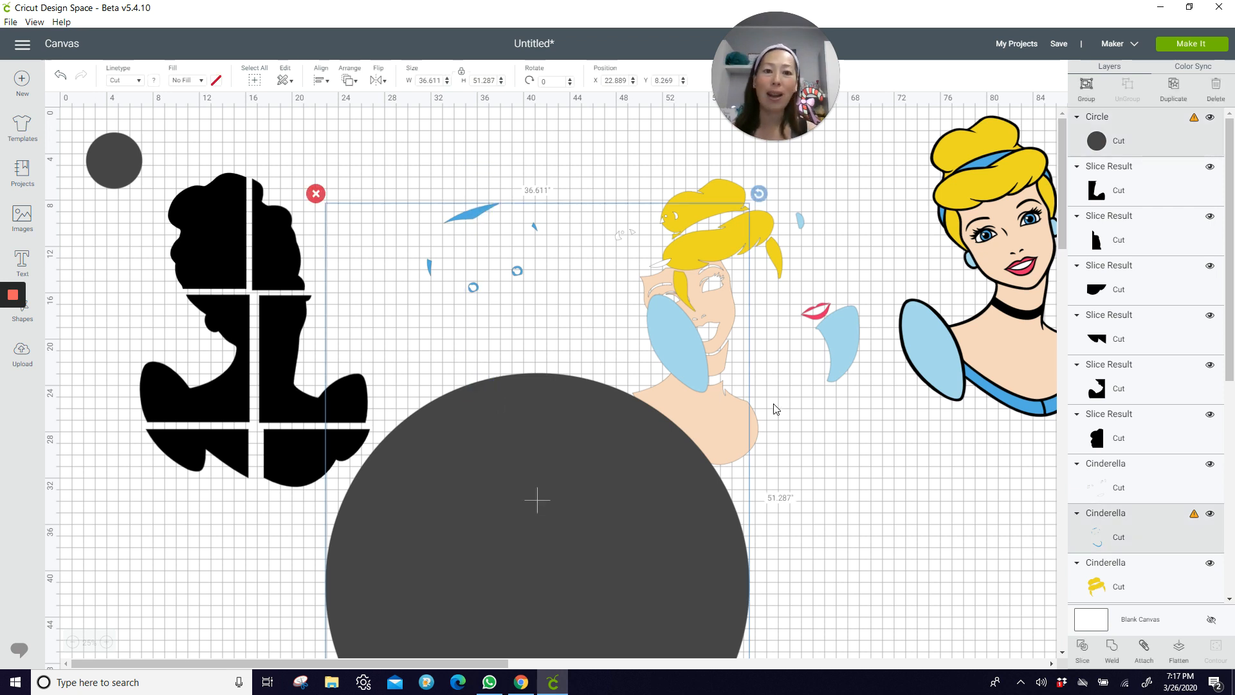
left_click(1083, 647)
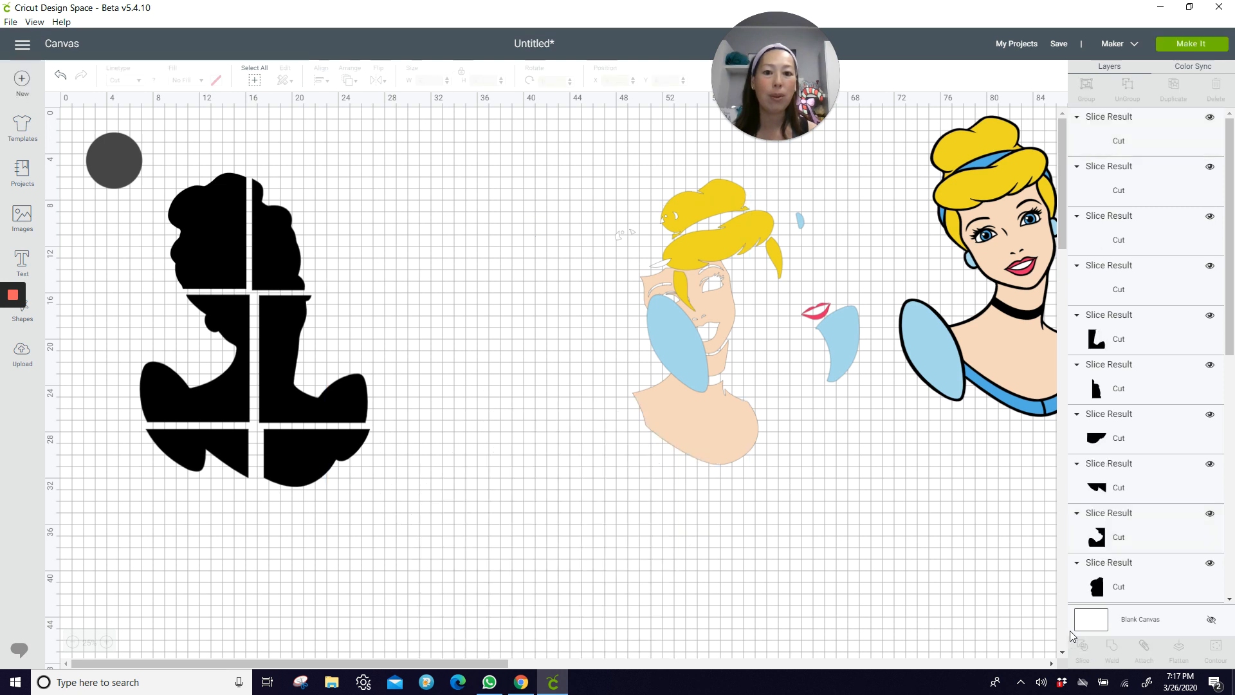
Delete the leftover collar-shaped cutout and pull the circle and blue collar apart, placing the collar at about X 31, Y 27.4.
left_click(542, 442)
left_click_drag(544, 453, 875, 509)
key("Delete")
left_click(546, 446)
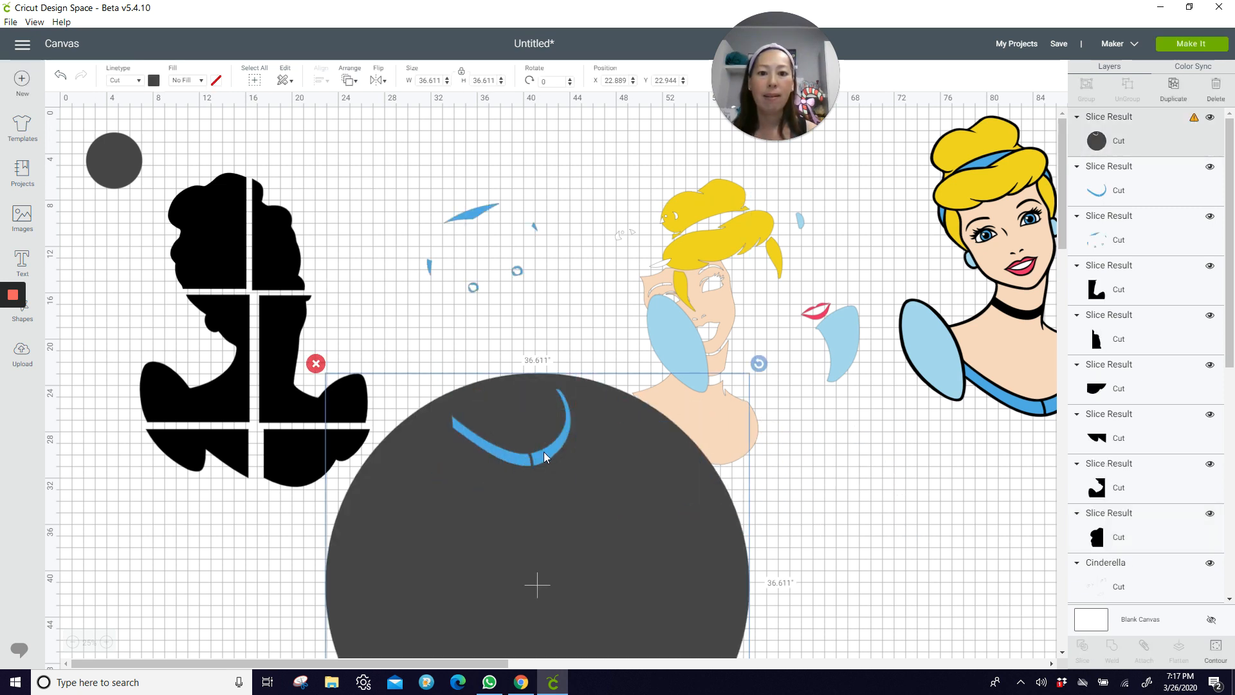
left_click_drag(544, 454, 887, 522)
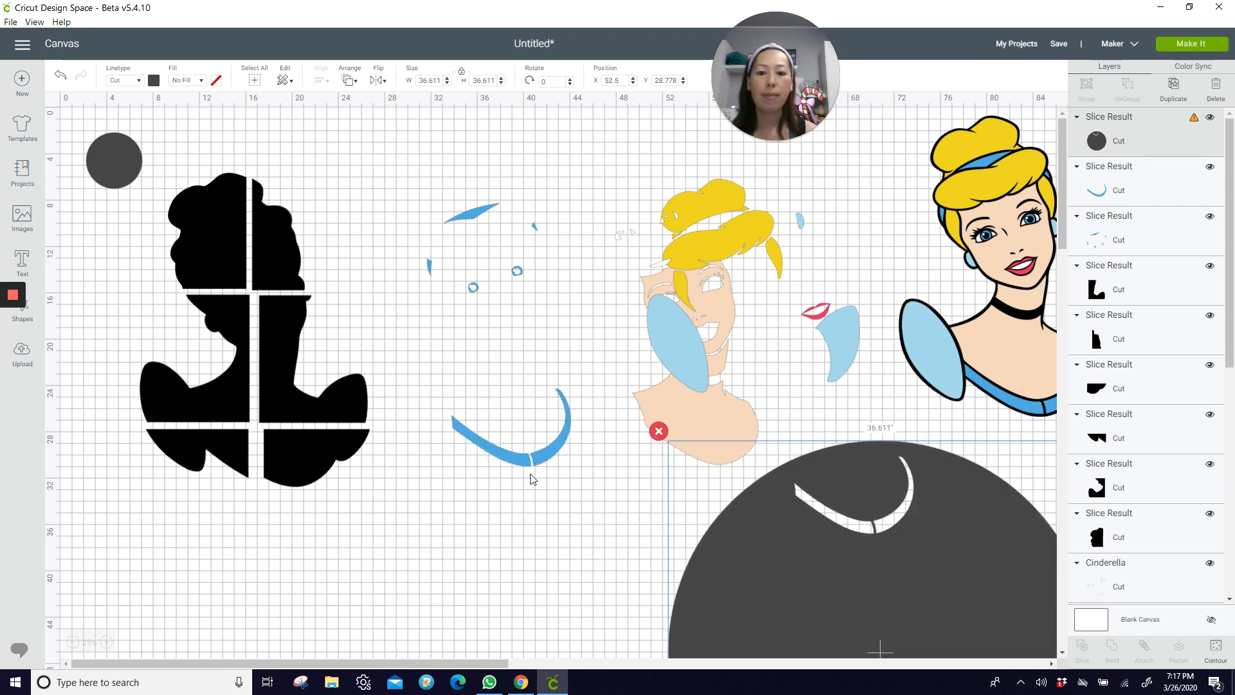
left_click_drag(520, 464, 487, 500)
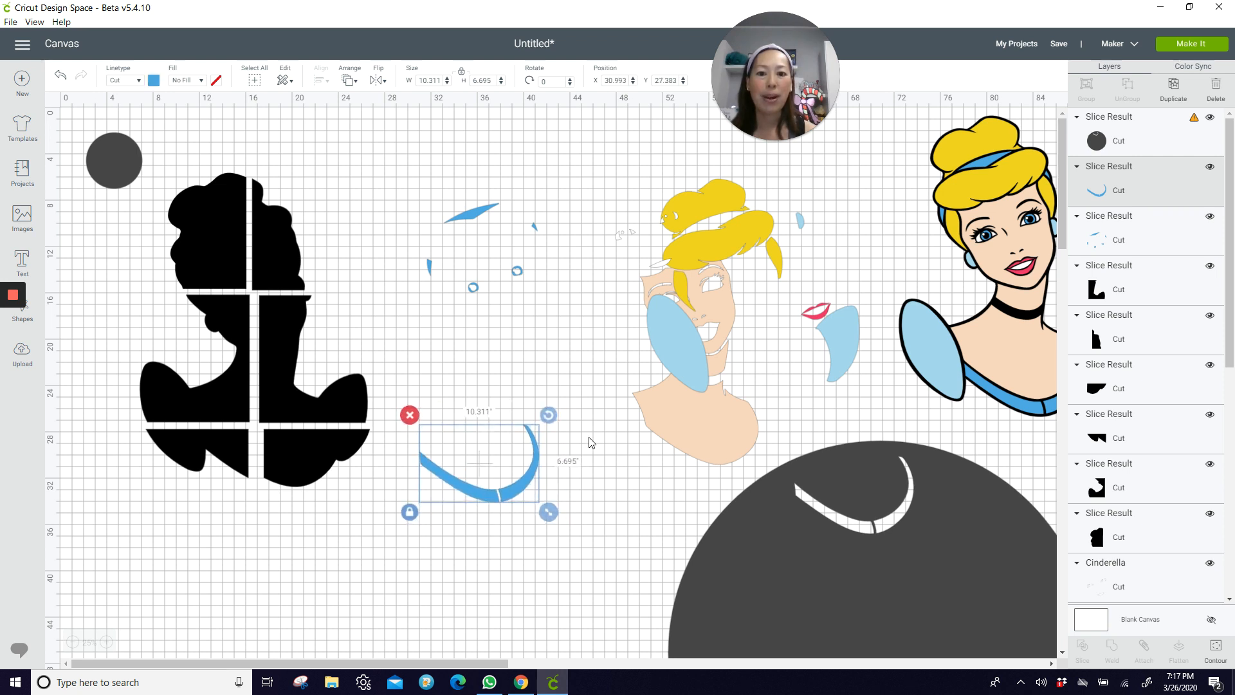
Move and rotate the small blue pieces about 36° so only the tiny fleck overlaps the circle, and slice it off.
left_click(474, 293)
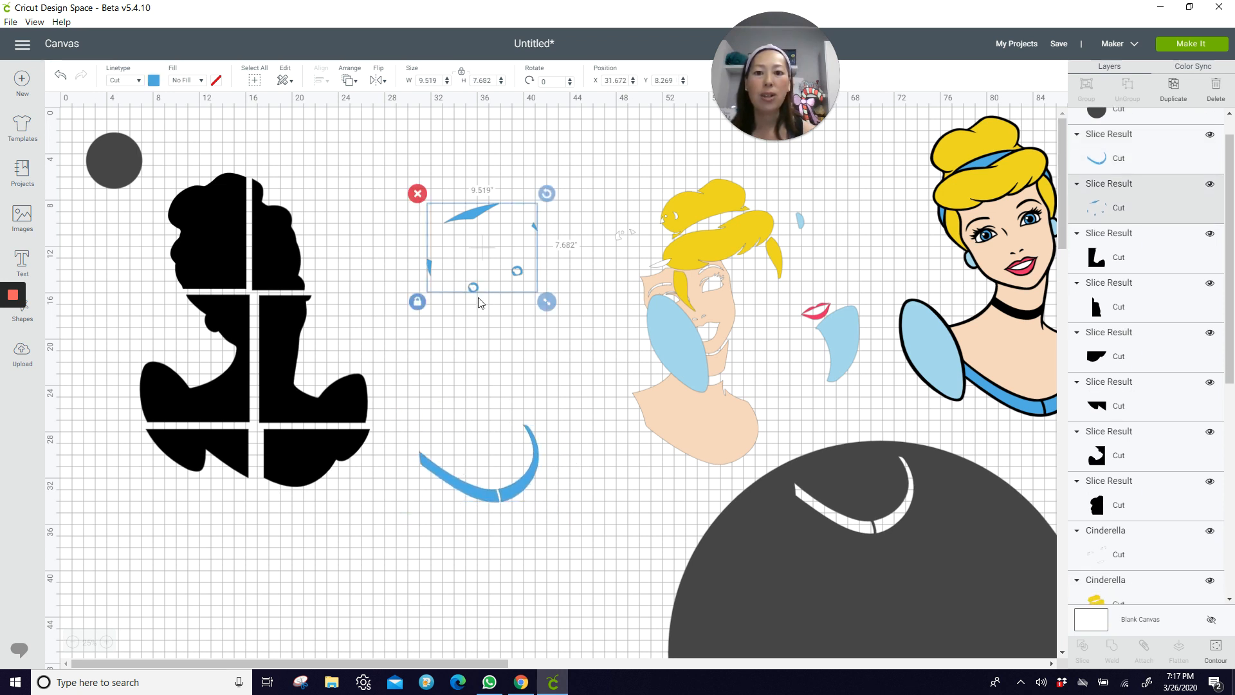
left_click_drag(474, 296, 611, 587)
left_click_drag(687, 483, 665, 517)
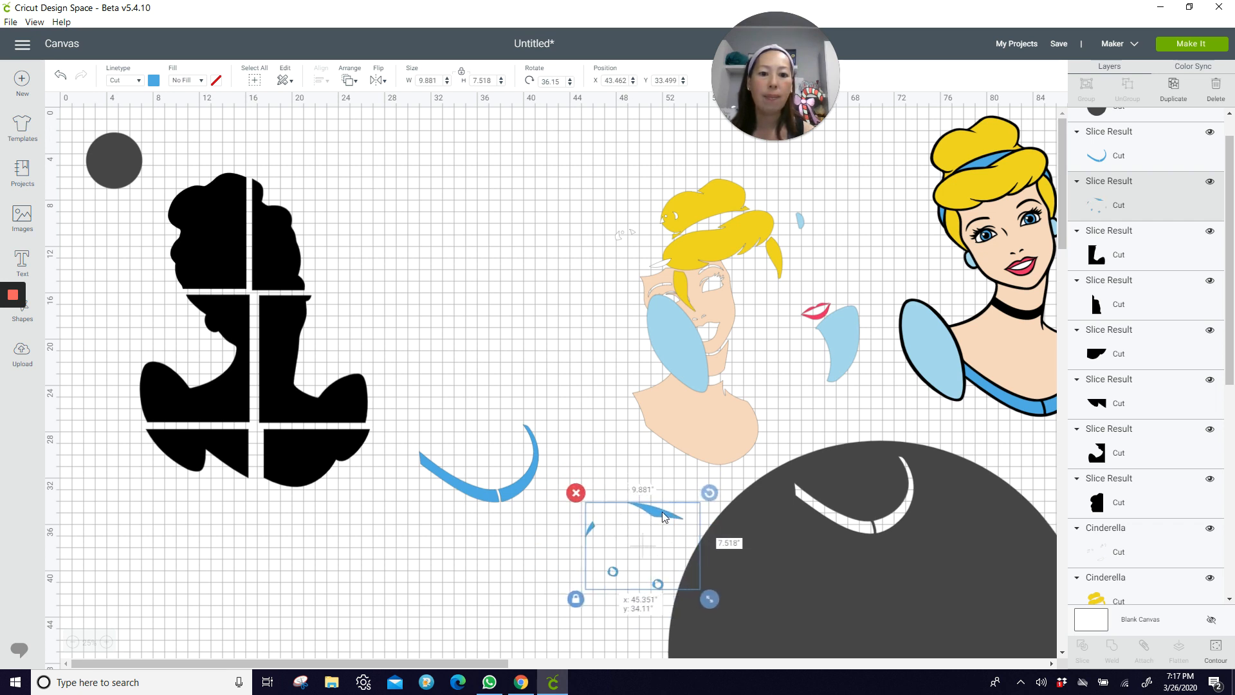
left_click(529, 575)
left_click_drag(532, 569, 735, 607)
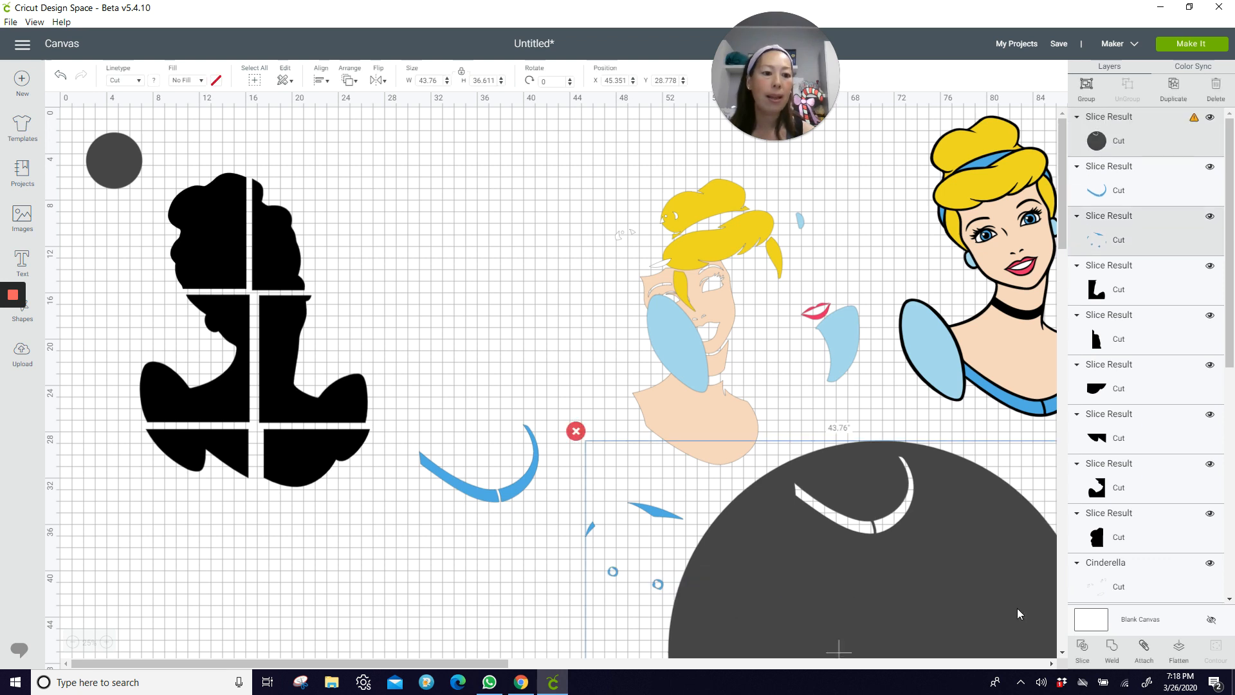
left_click(1085, 650)
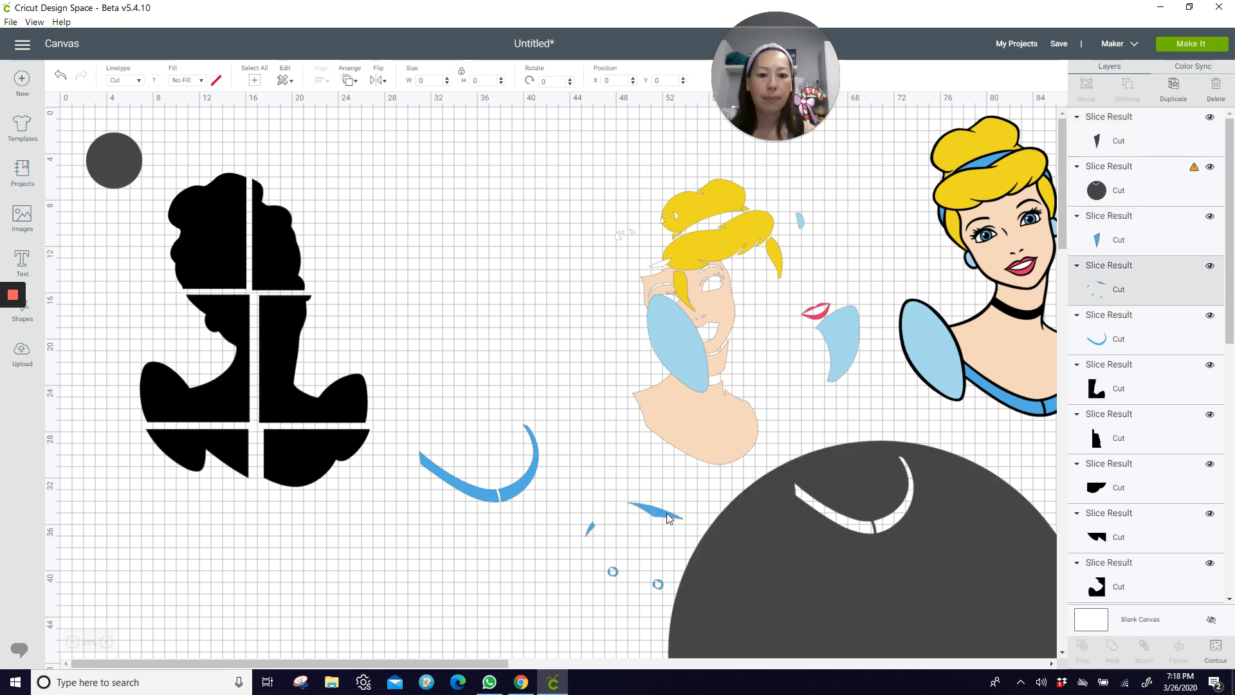
Rotate the remaining small blue pieces so just one eye ring overlaps the large circle, and slice that ring off.
left_click(666, 512)
left_click_drag(693, 493, 657, 532)
left_click(563, 573)
left_click_drag(552, 585, 704, 638)
left_click(727, 635)
left_click(1082, 648)
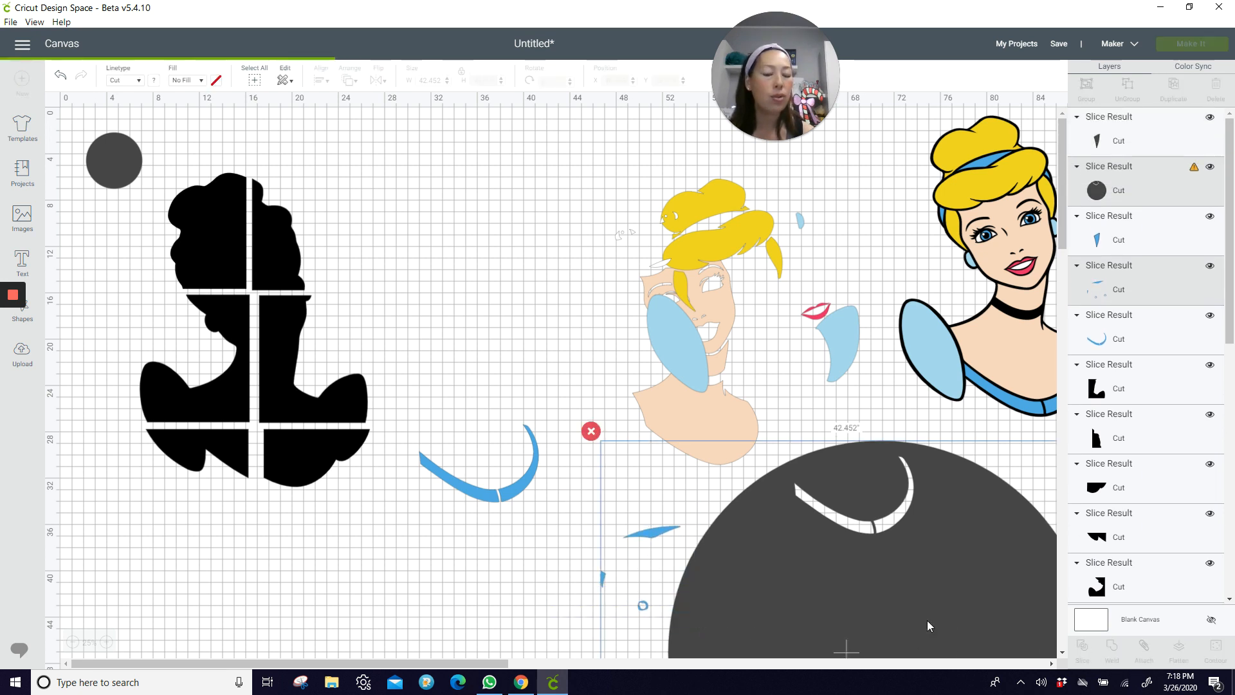
Rotate the blue pieces further so the other eye ring overlaps the large circle, and slice it off.
left_click(674, 529)
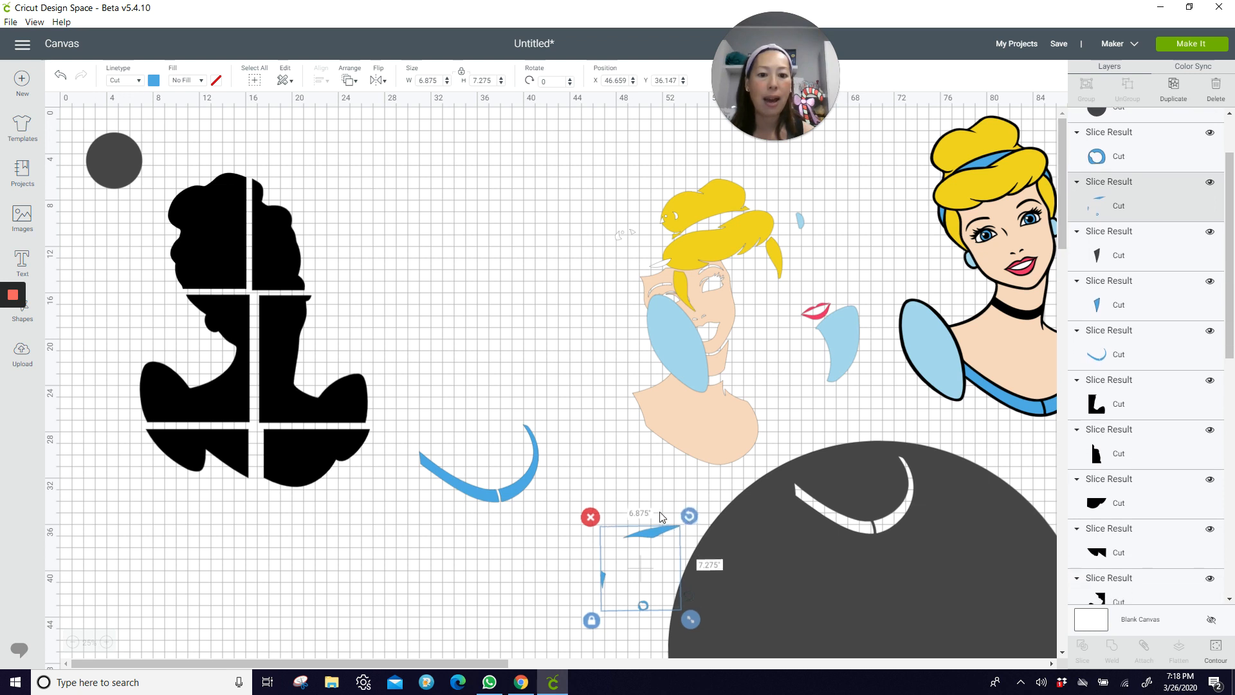
left_click_drag(689, 516, 648, 527)
left_click(594, 584)
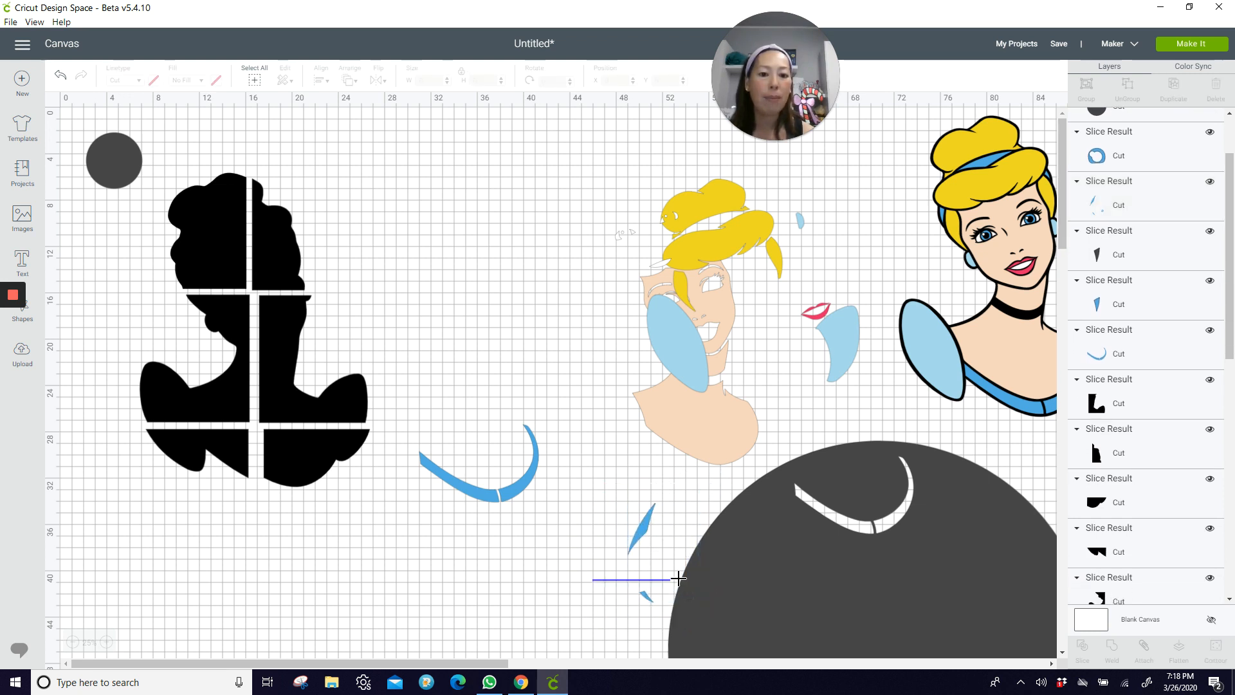
left_click_drag(679, 579, 696, 568)
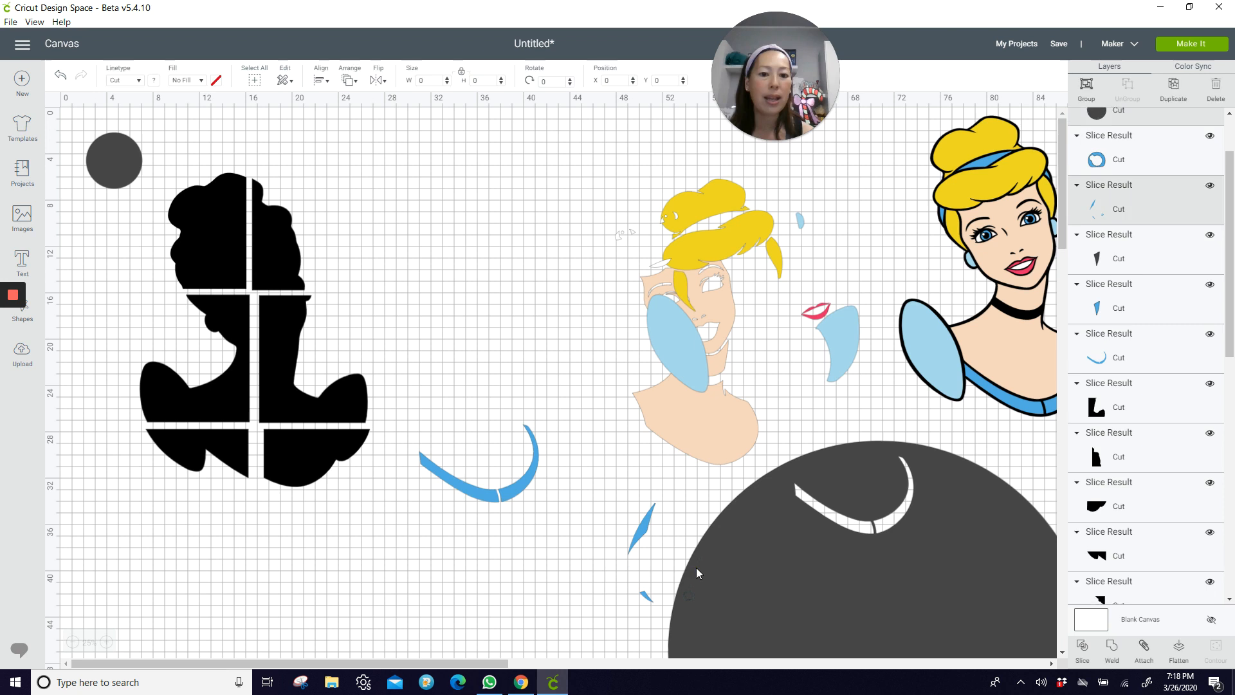
left_click(1085, 650)
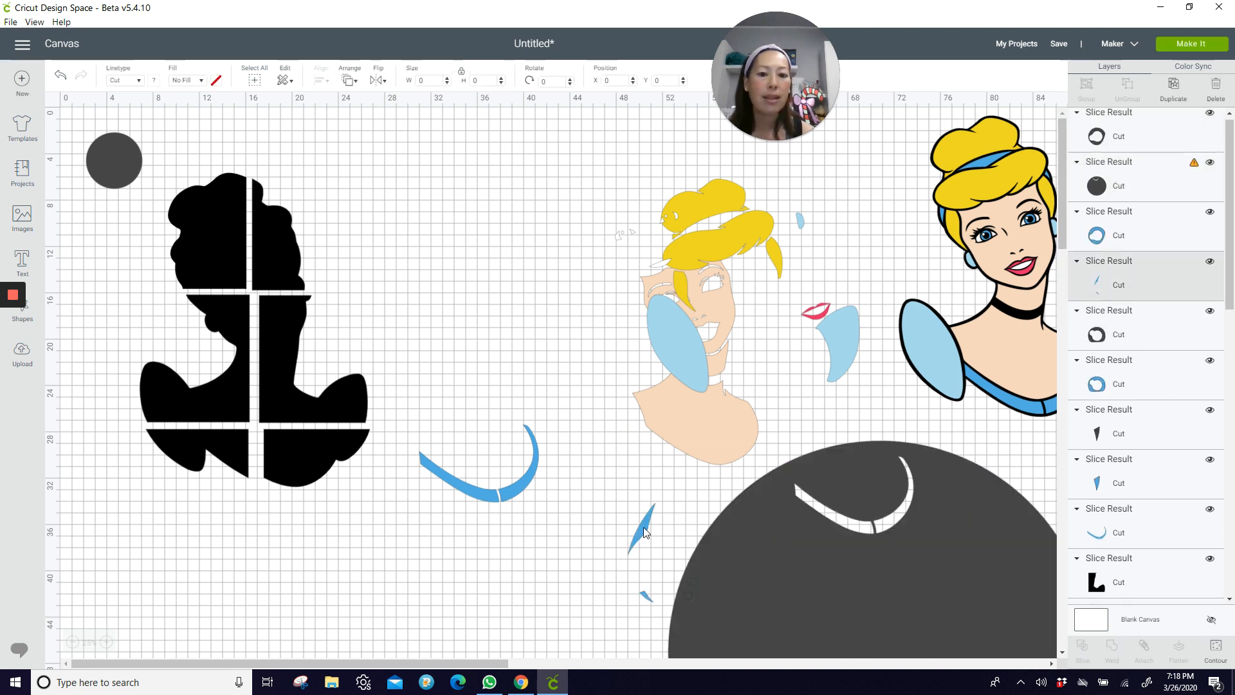
Position the last two blue slivers so only the smaller one lies on the large circle, and slice them apart.
left_click_drag(643, 532, 668, 571)
left_click(680, 559)
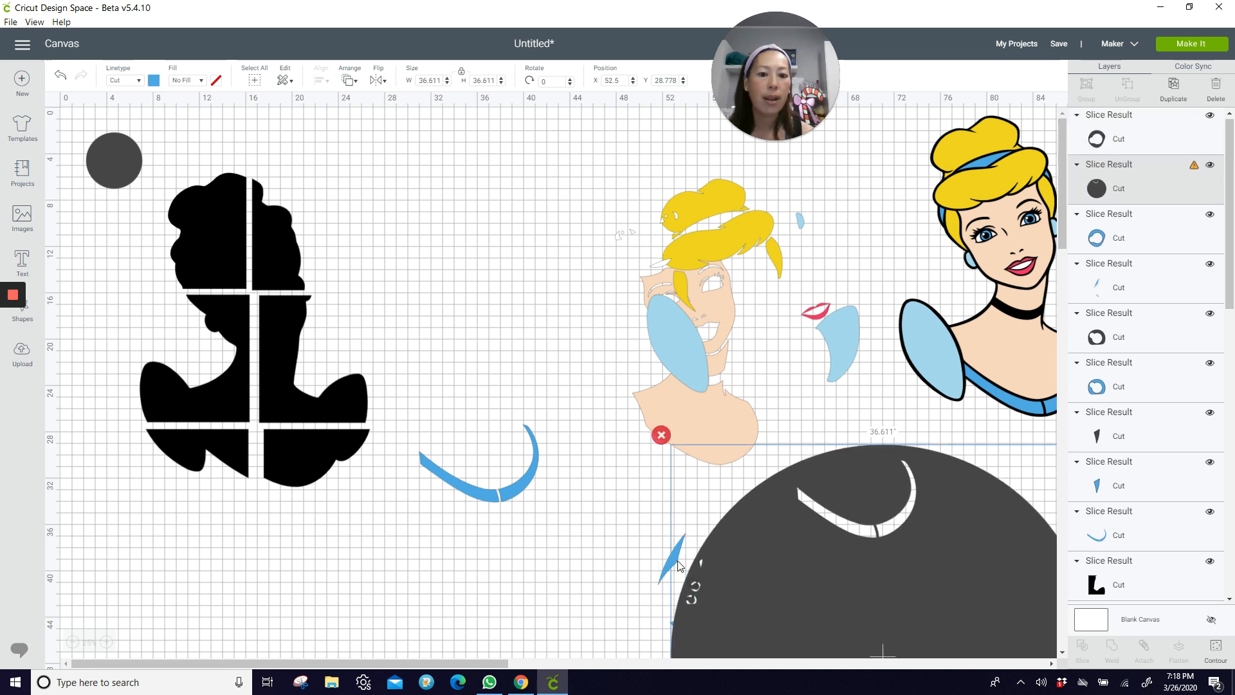
left_click(621, 620)
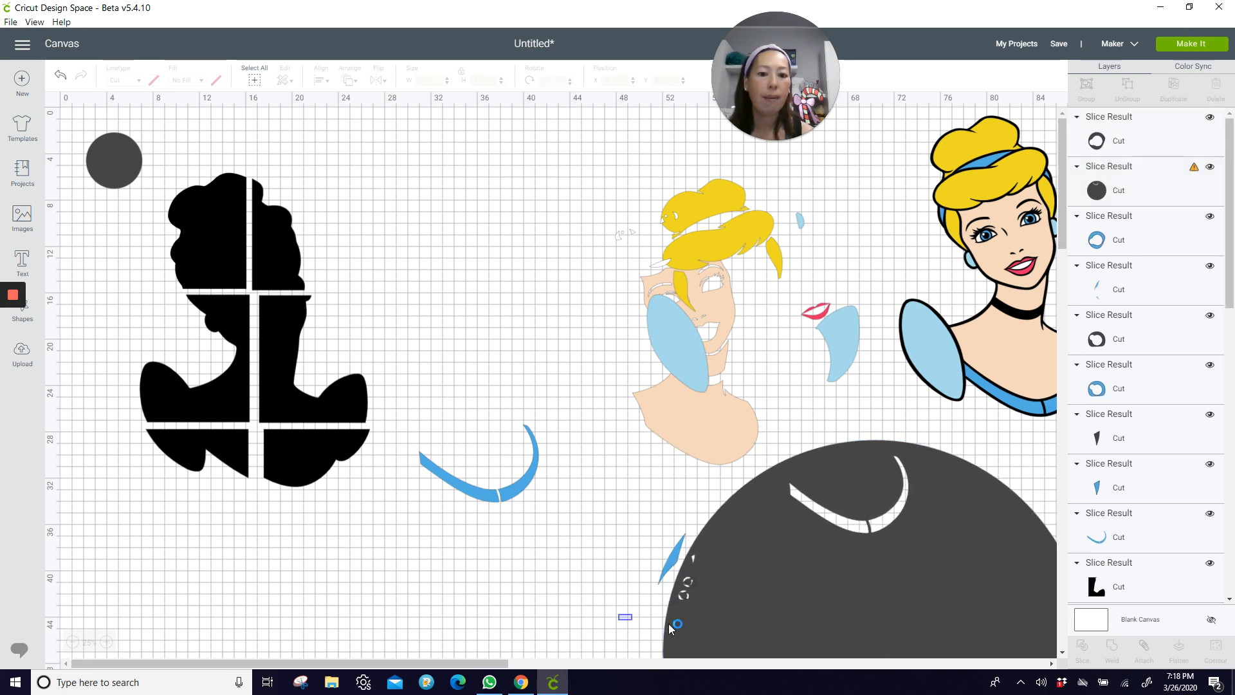
left_click_drag(669, 627, 677, 635)
left_click(1082, 645)
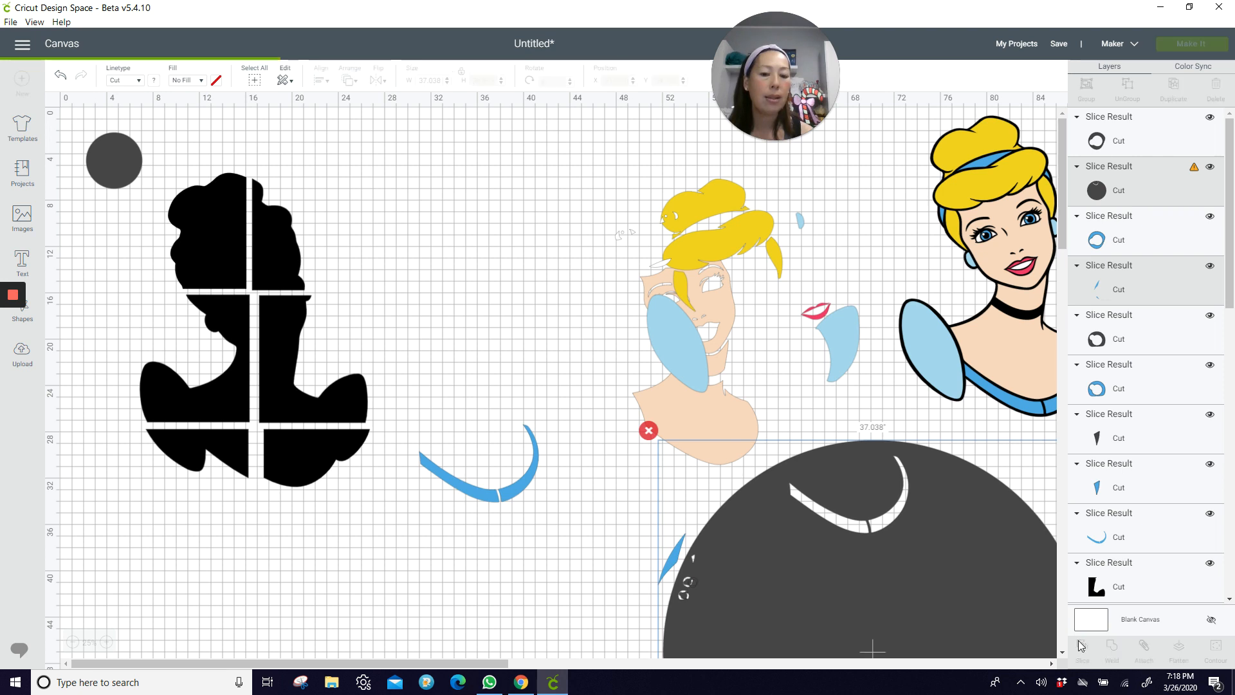
Move the large circle below the silhouette and collar, and place the long blue sliver inside the collar's curve.
left_click_drag(673, 554, 368, 556)
left_click_drag(574, 523, 494, 638)
left_click(672, 559)
left_click_drag(672, 559, 489, 465)
Remove the gray leftover from the tiny blue fleck and move the fleck inside the collar at about X 40.3, Y 29.7.
left_click_drag(698, 560, 798, 561)
left_click(800, 559)
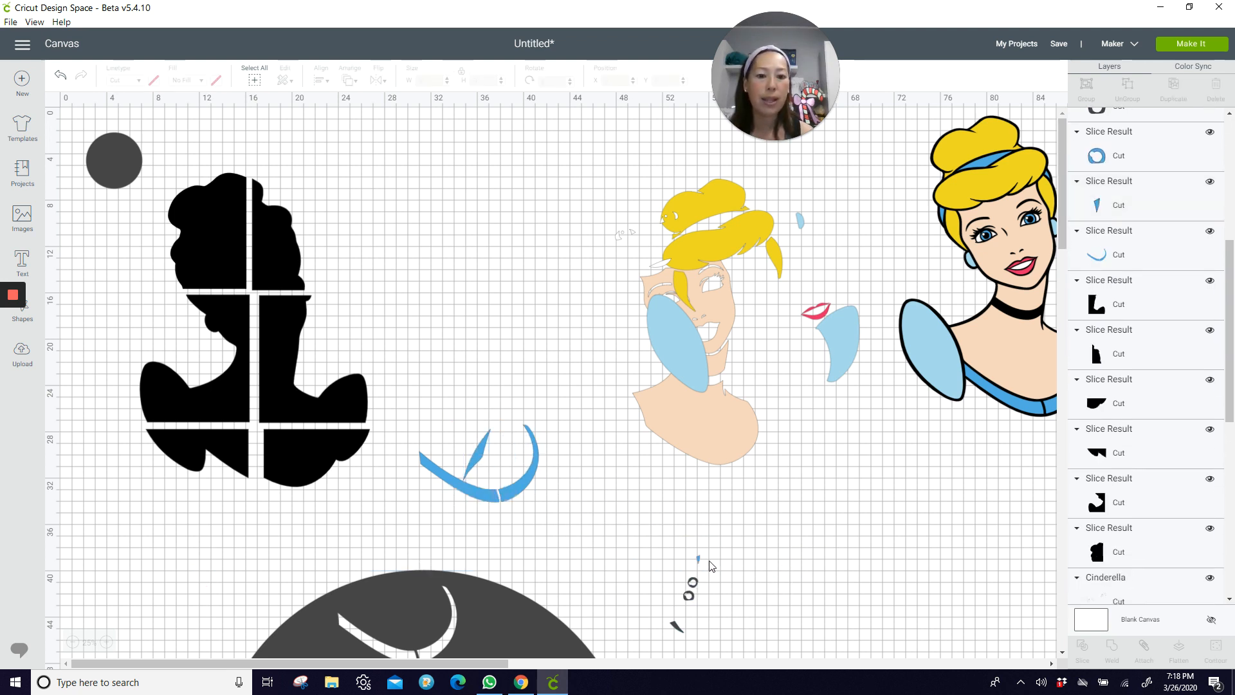
left_click_drag(700, 560, 548, 476)
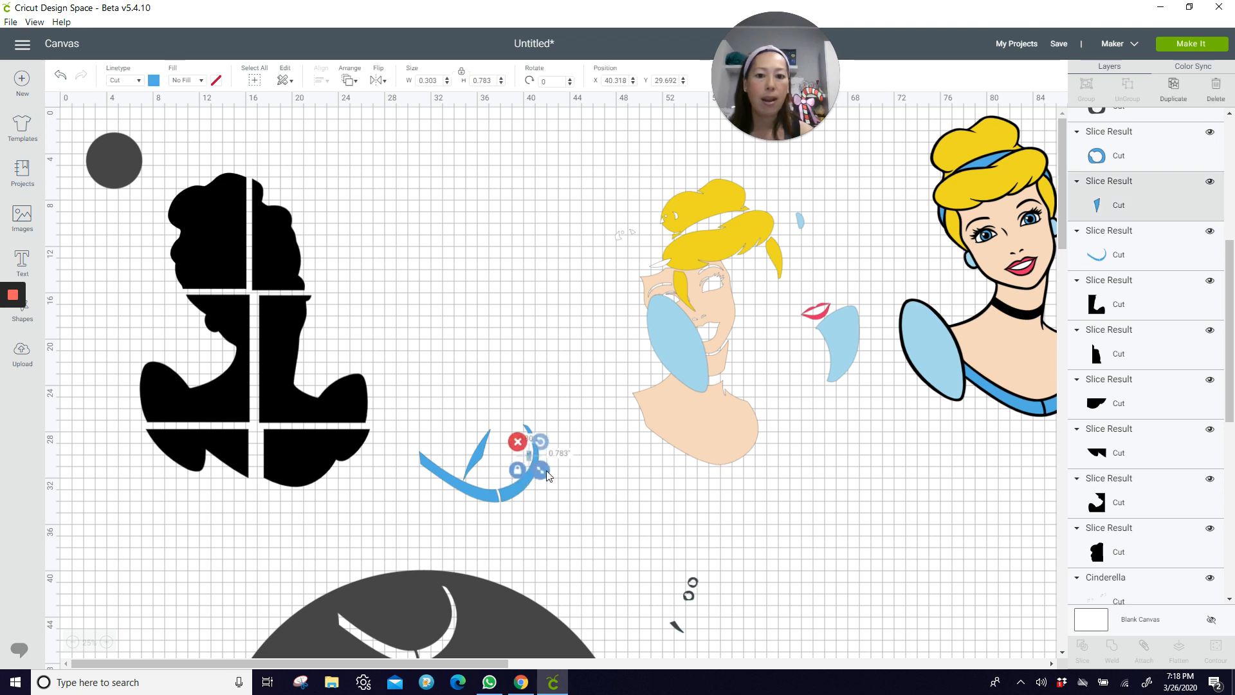
Delete the gray leftovers covering the two eye rings and the small sliver, and gather these blue pieces inside the collar.
left_click_drag(696, 581, 755, 556)
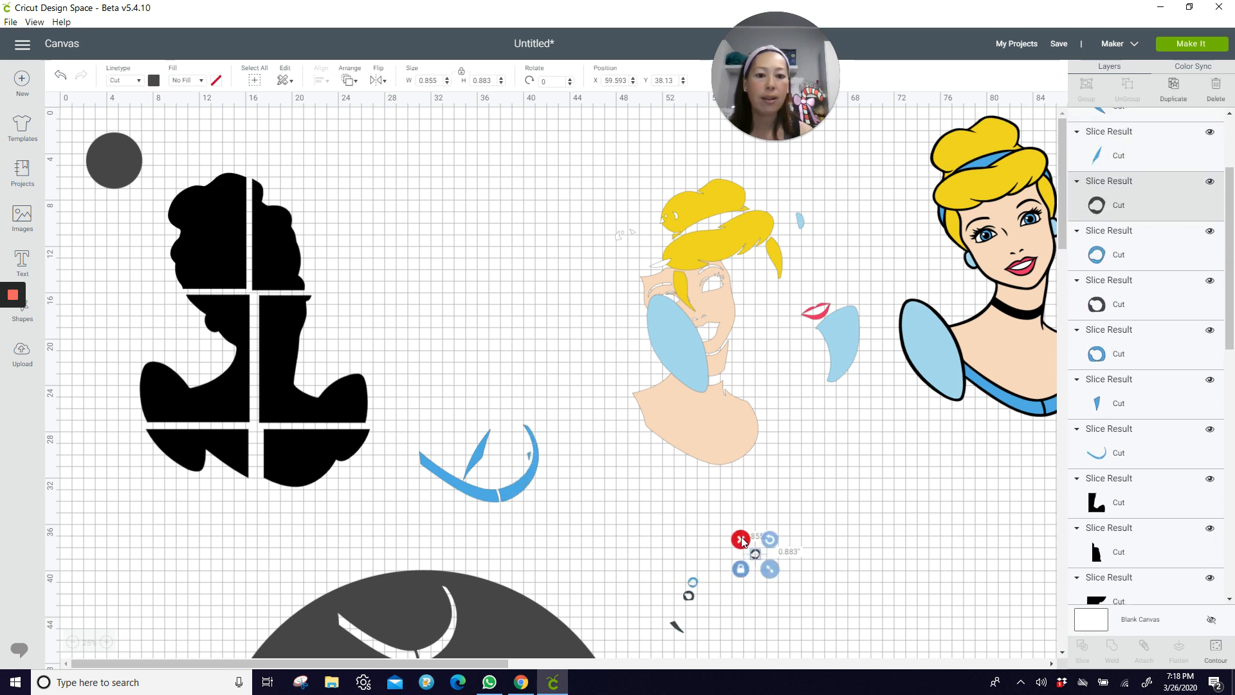
left_click(741, 540)
left_click_drag(693, 582, 500, 461)
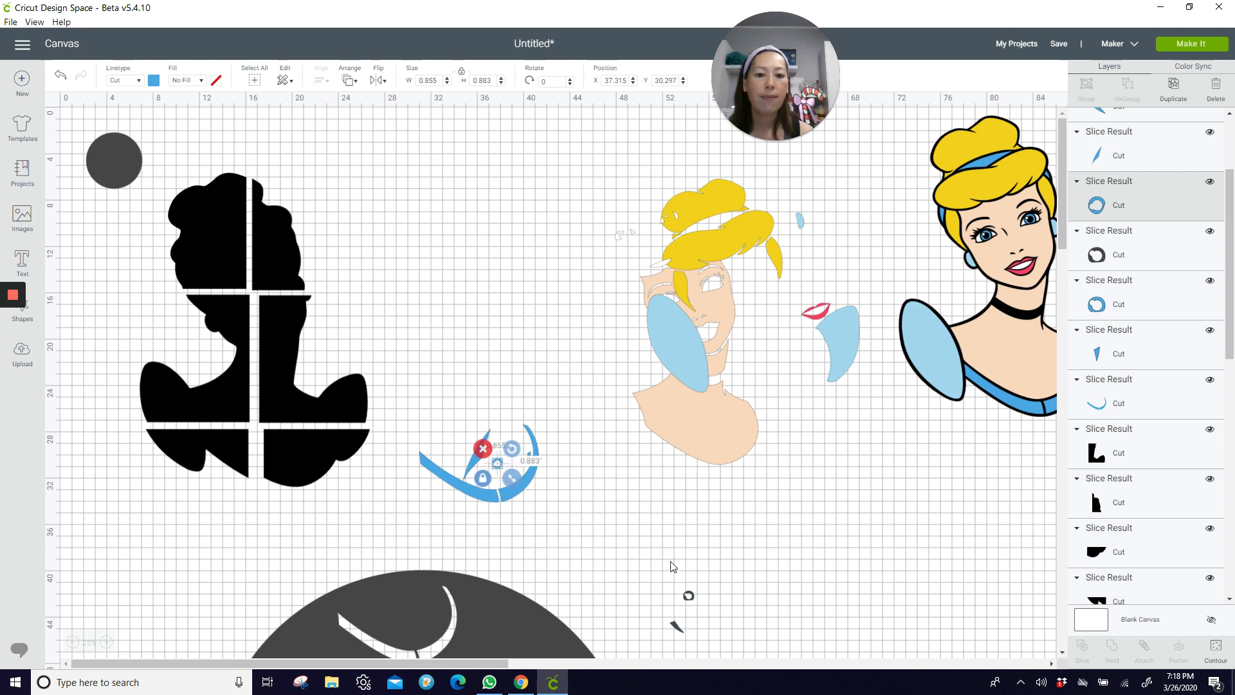
left_click_drag(692, 599, 501, 469)
left_click(740, 573)
left_click_drag(680, 628, 783, 593)
left_click(675, 632)
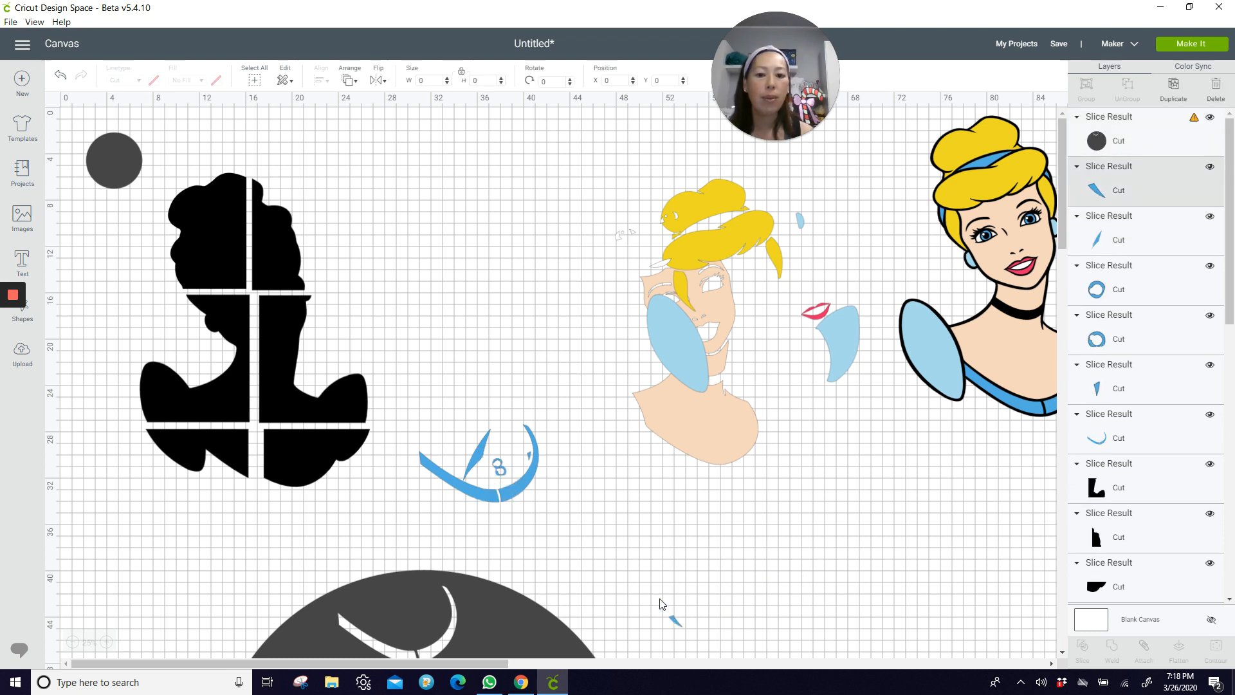
Move the light-blue layer to about X 55.3, Y 29.6 and place the large circle over its left sleeve only.
left_click(673, 334)
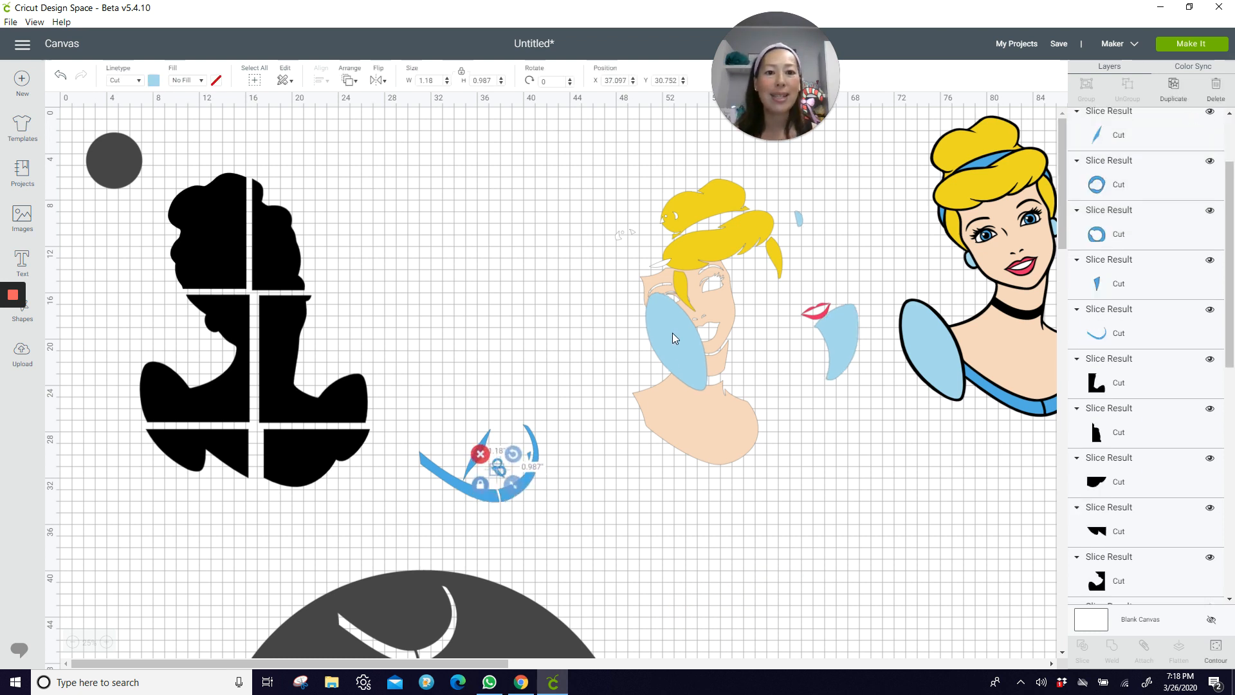
left_click_drag(682, 368, 737, 608)
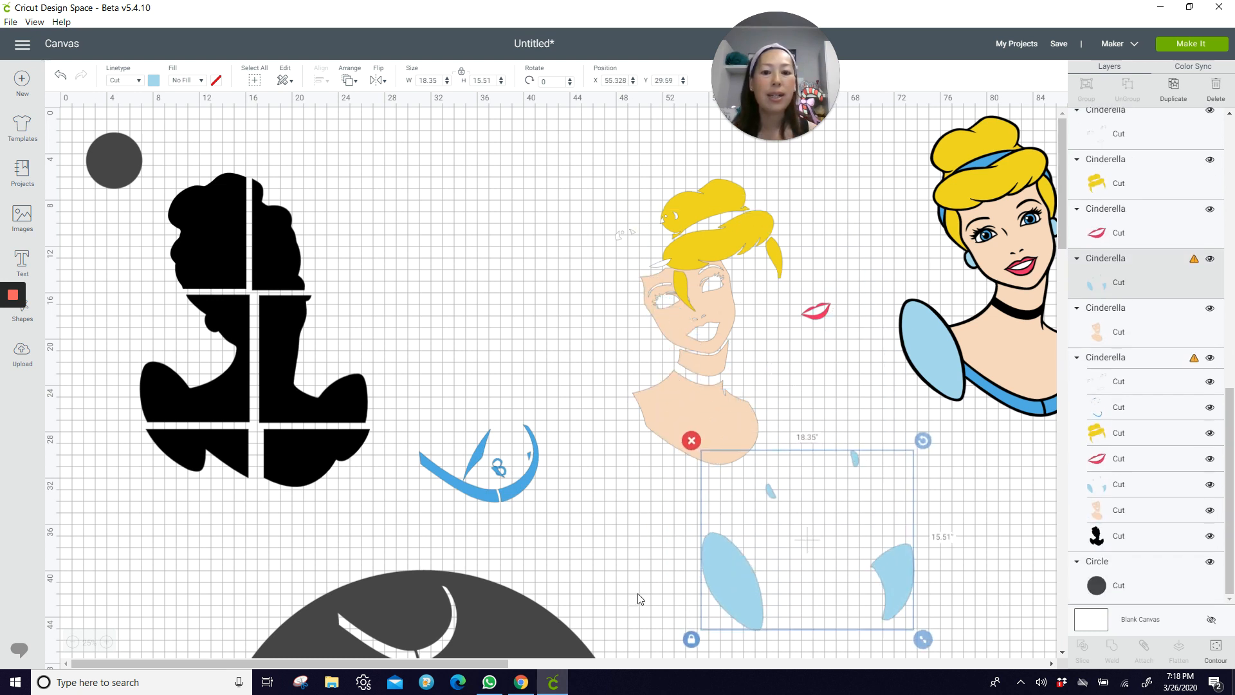
left_click_drag(530, 619, 718, 549)
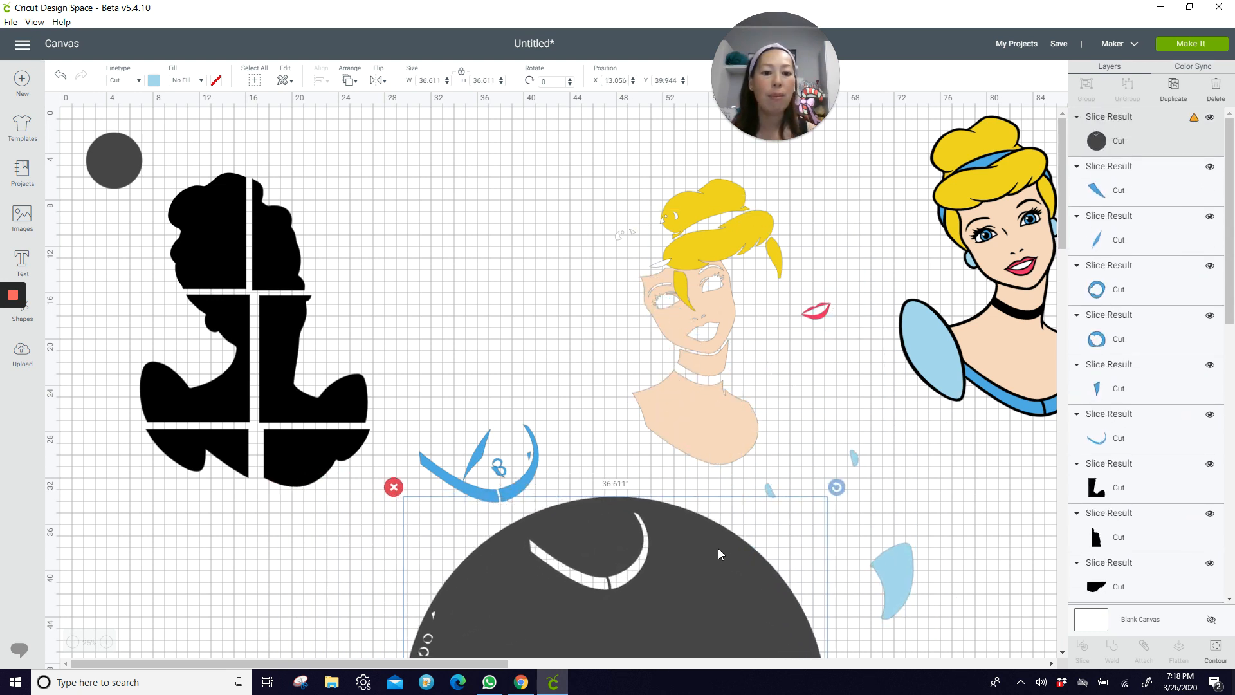
Slice the left sleeve off the light-blue layer with the circle and move the remaining light-blue pieces to about X 62.4, Y 32.8.
left_click(925, 558)
left_click_drag(988, 577, 740, 603)
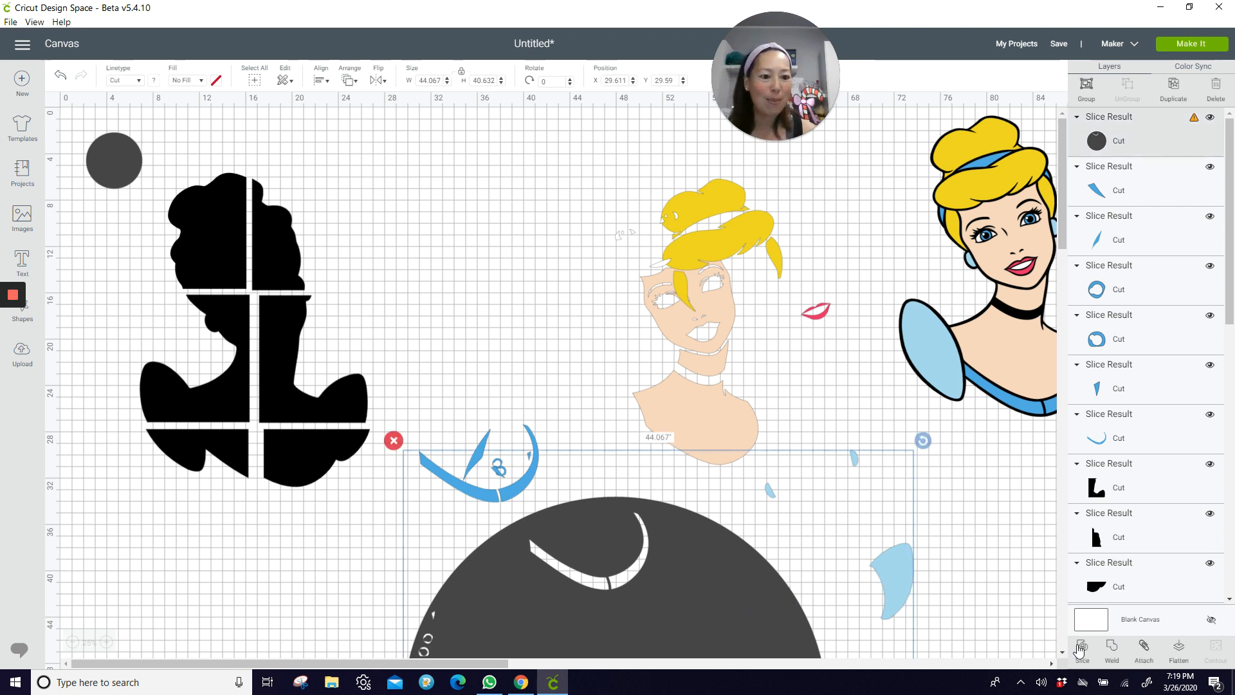
left_click(1083, 647)
left_click(896, 623)
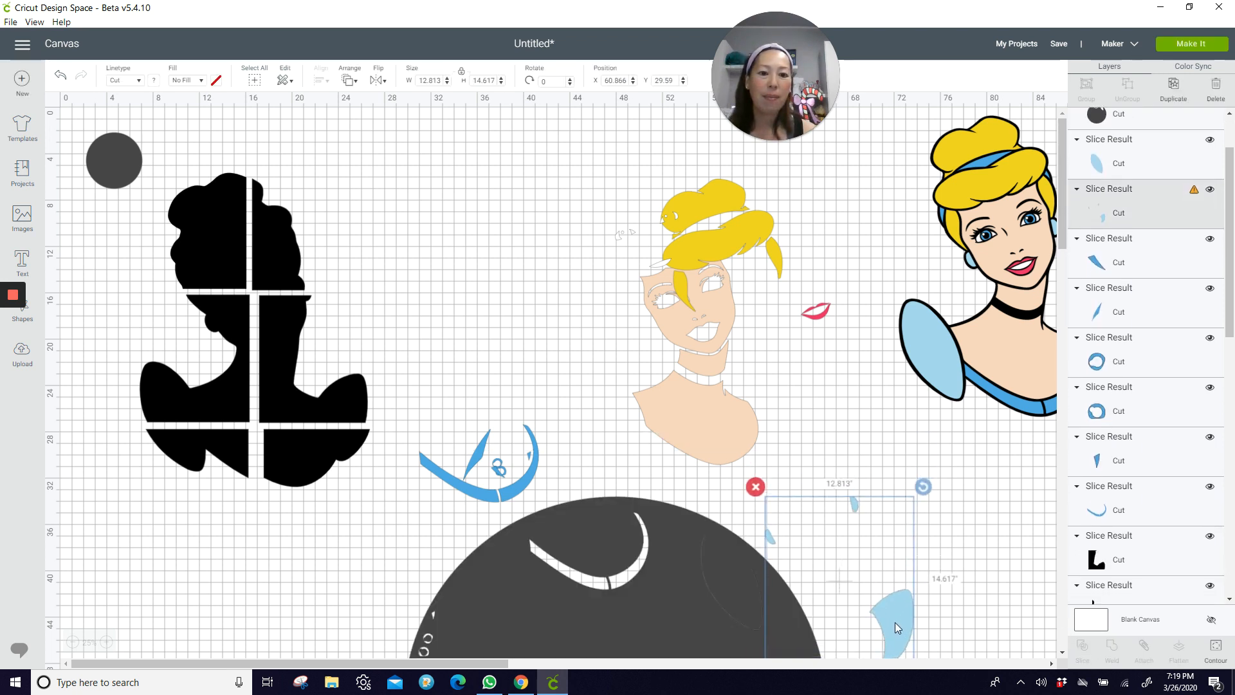
mouse_move(896, 627)
left_mouse_down()
mouse_move(886, 642)
mouse_move(915, 618)
left_mouse_up()
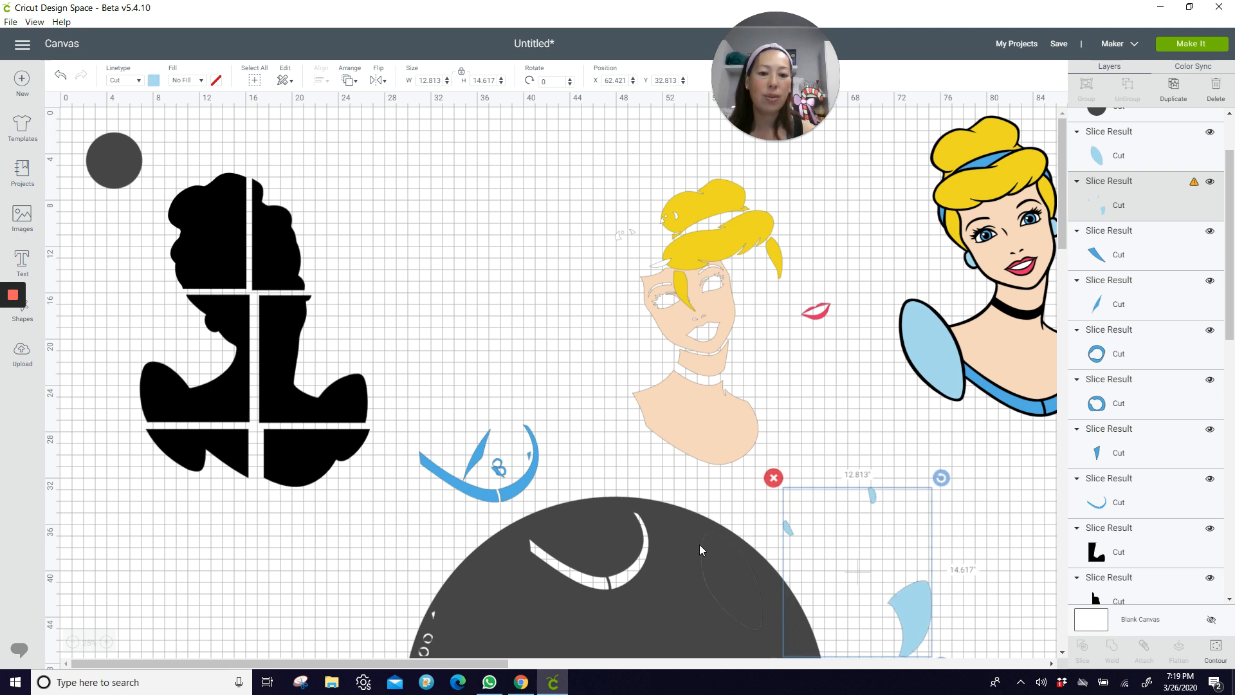
Place the large circle over the upper small light-blue piece at about X 29.6, Y 33.6 and slice that piece off the layer.
left_click_drag(646, 557, 657, 517)
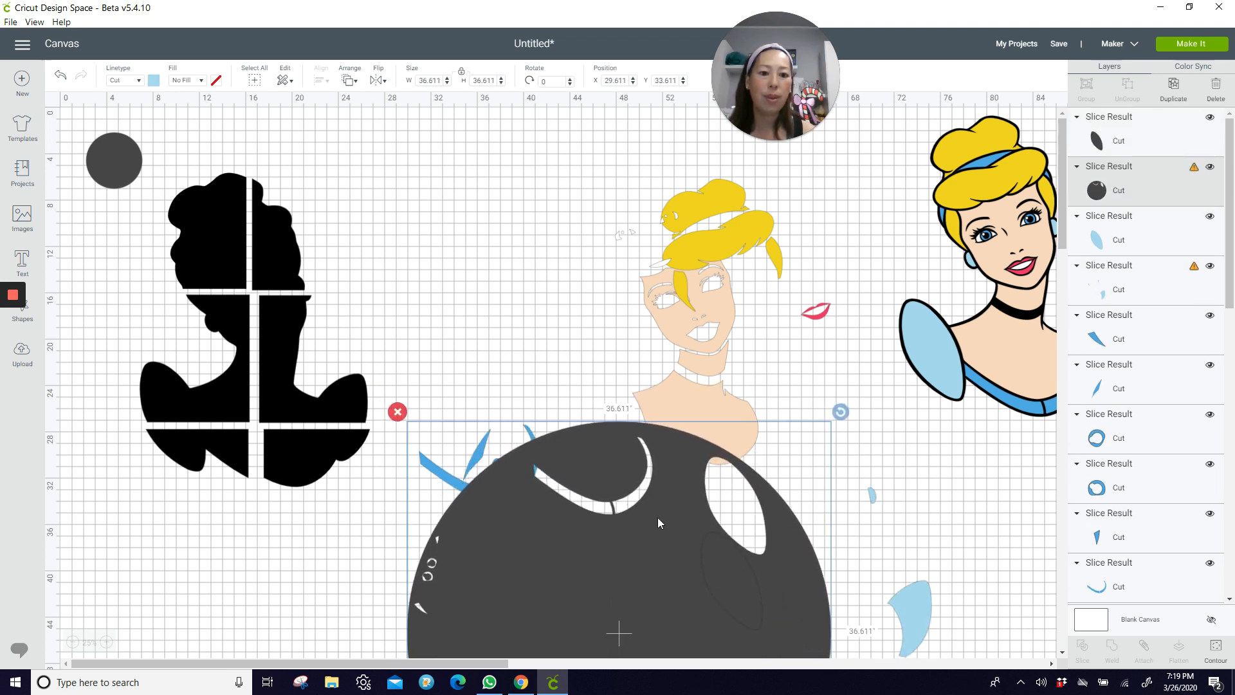
left_click(980, 490)
left_click_drag(978, 494, 779, 532)
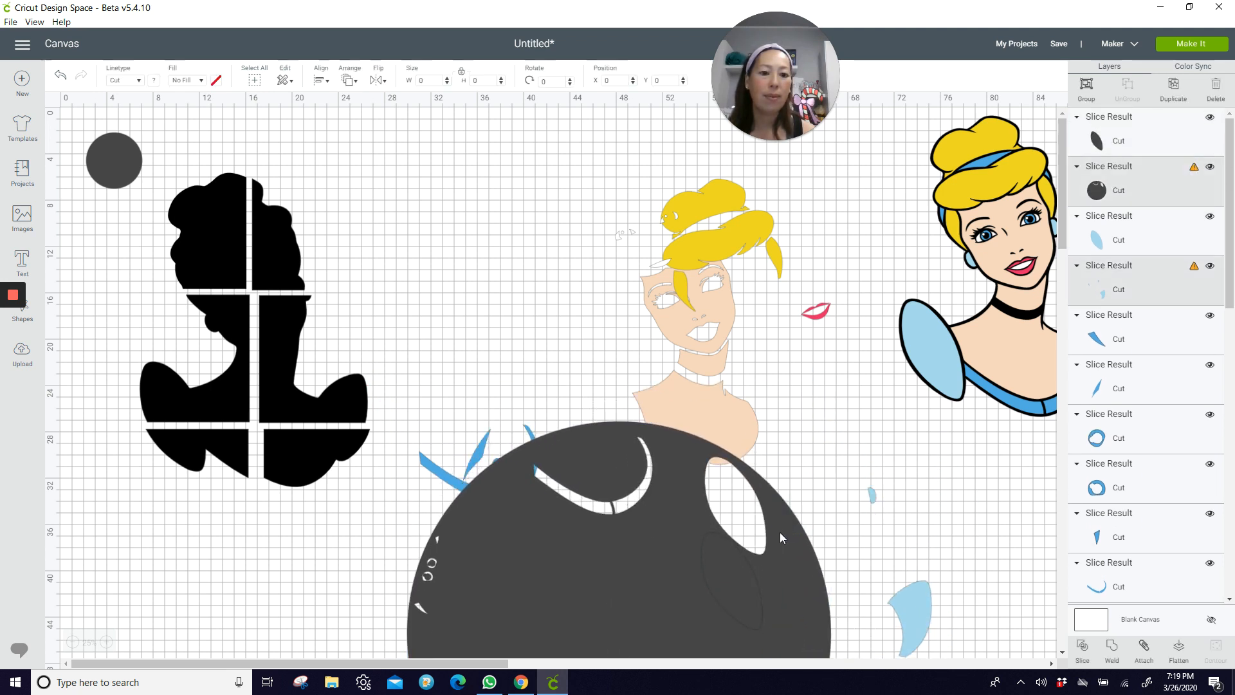
left_click(1084, 649)
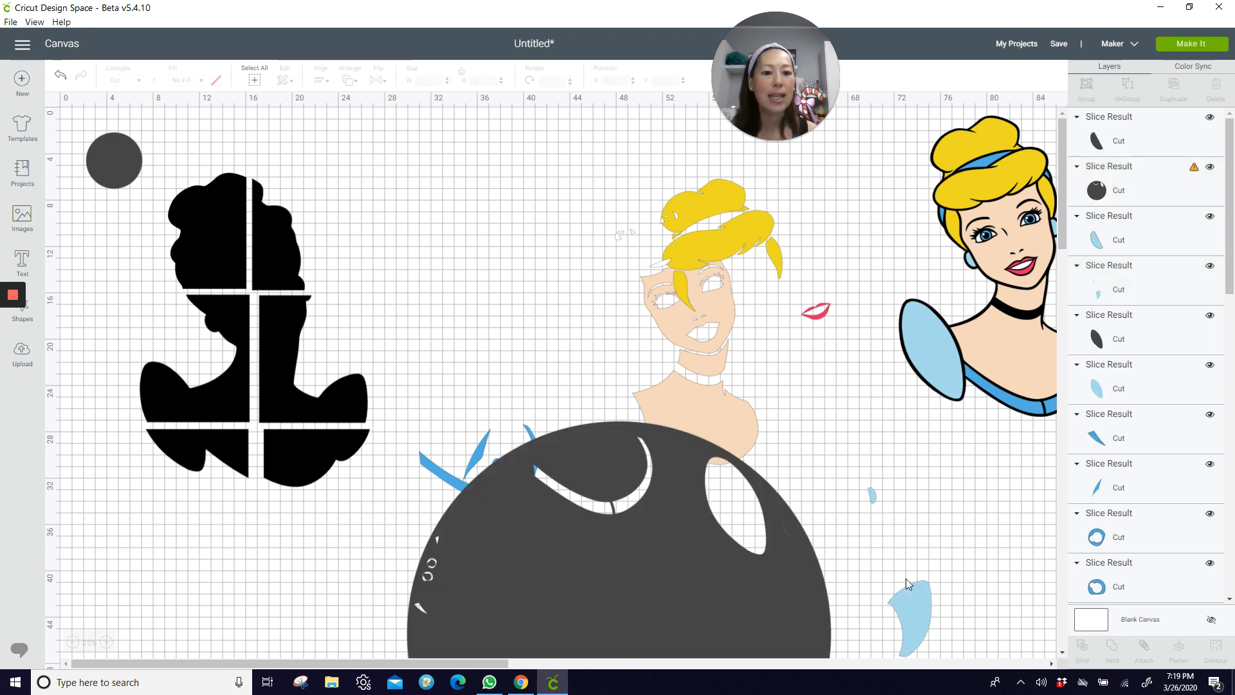
Move the remaining light-blue pieces so only the other small piece lies on the large circle, and slice it from the right sleeve.
left_click_drag(873, 497, 824, 639)
left_click_drag(952, 611, 803, 646)
left_click(1083, 649)
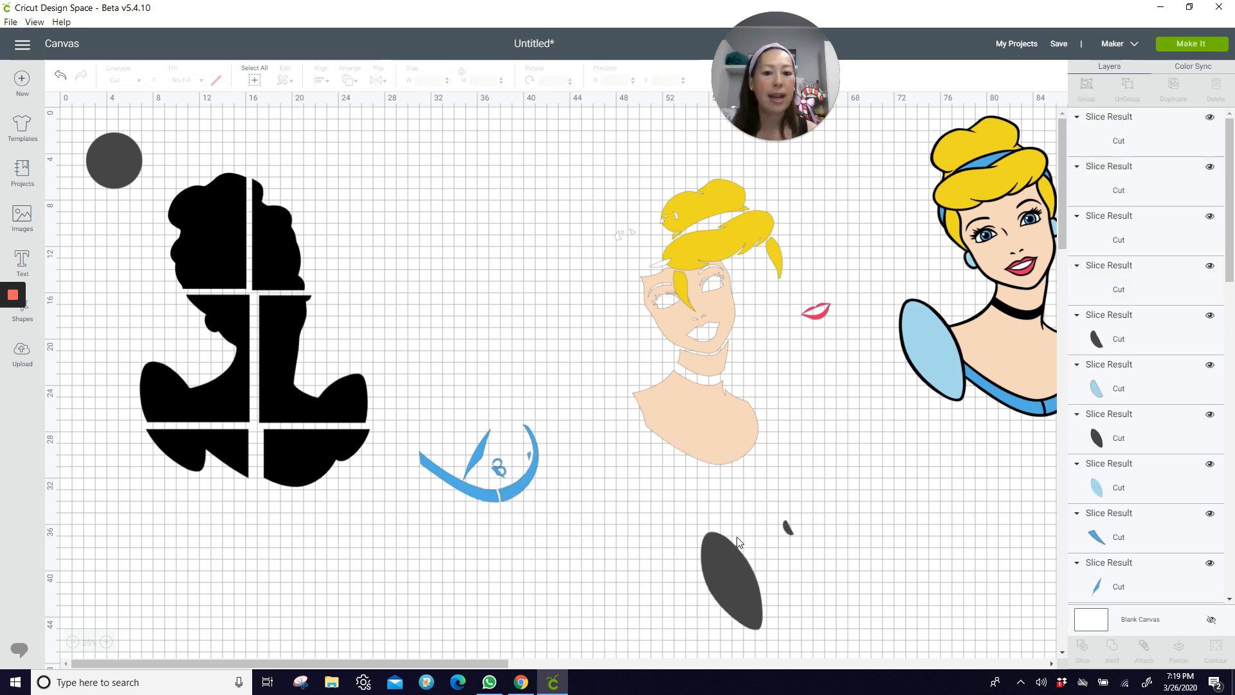
Move the large circle away from the light-blue pieces and delete the gray leftover covering the left sleeve.
scroll(733, 523, "down", 1)
scroll(733, 518, "down", 1)
left_click_drag(656, 502, 358, 589)
left_click_drag(729, 465, 635, 529)
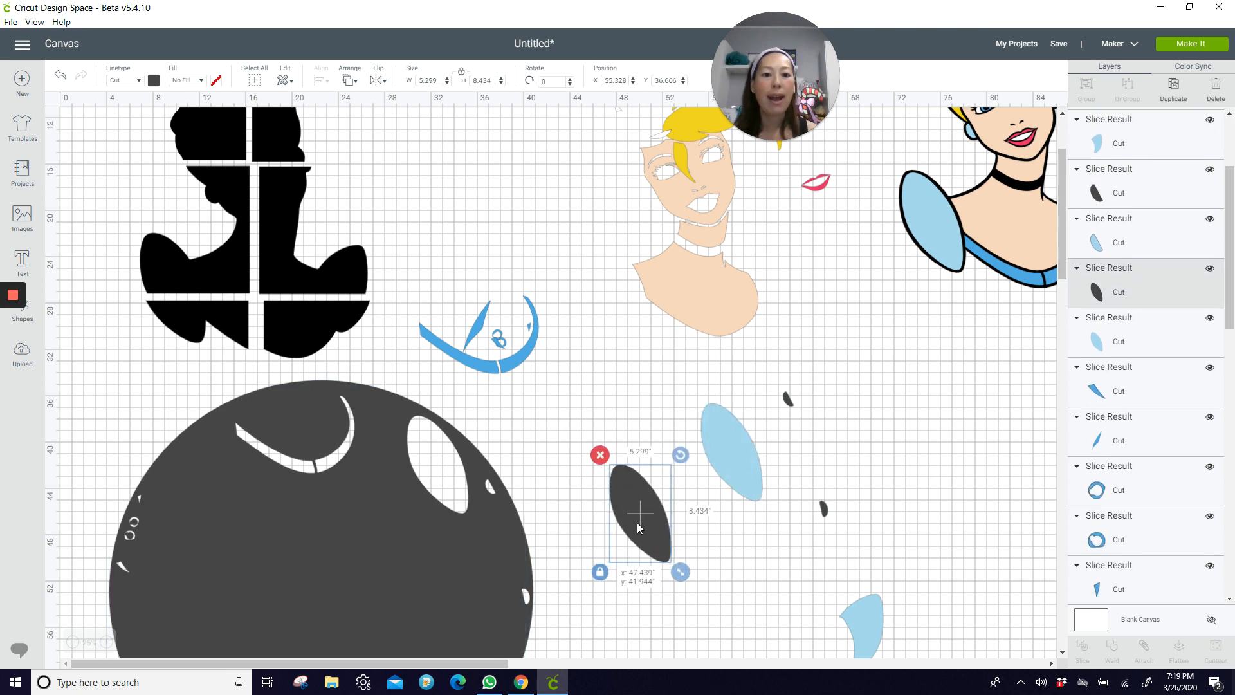
left_click(597, 459)
Delete the gray leftover of the upper small light-blue piece, and undo that deletion.
left_click_drag(788, 400, 788, 467)
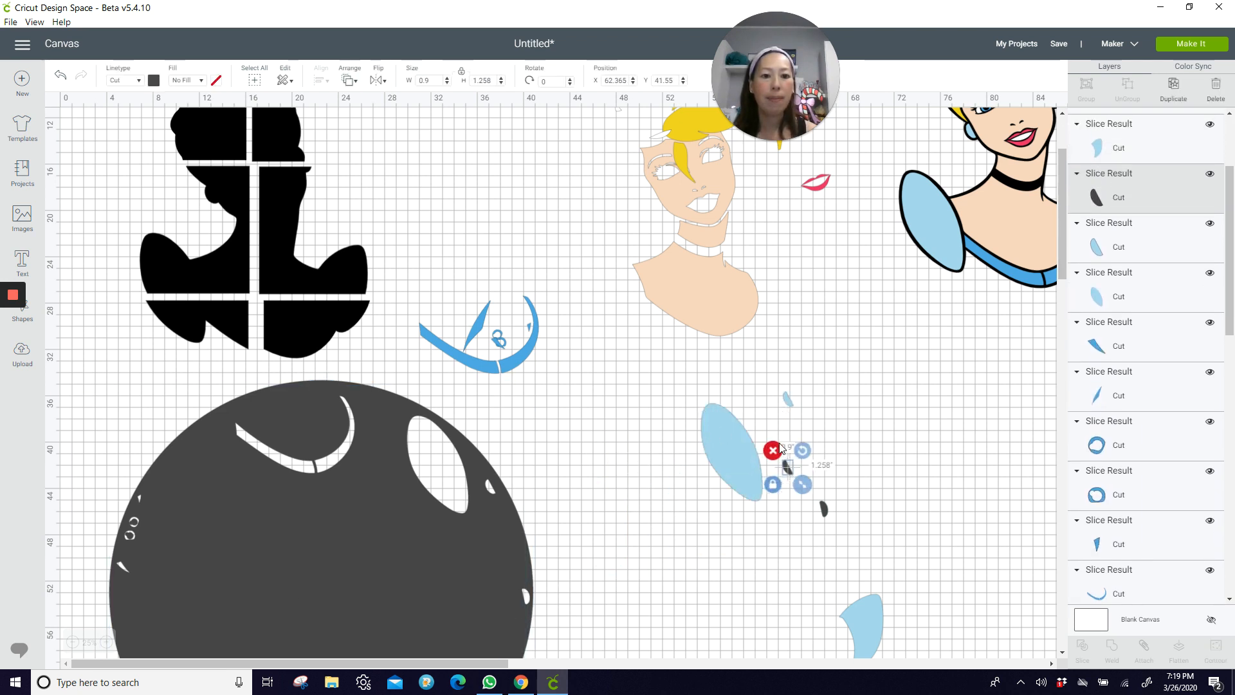
key("Delete")
left_click(822, 508)
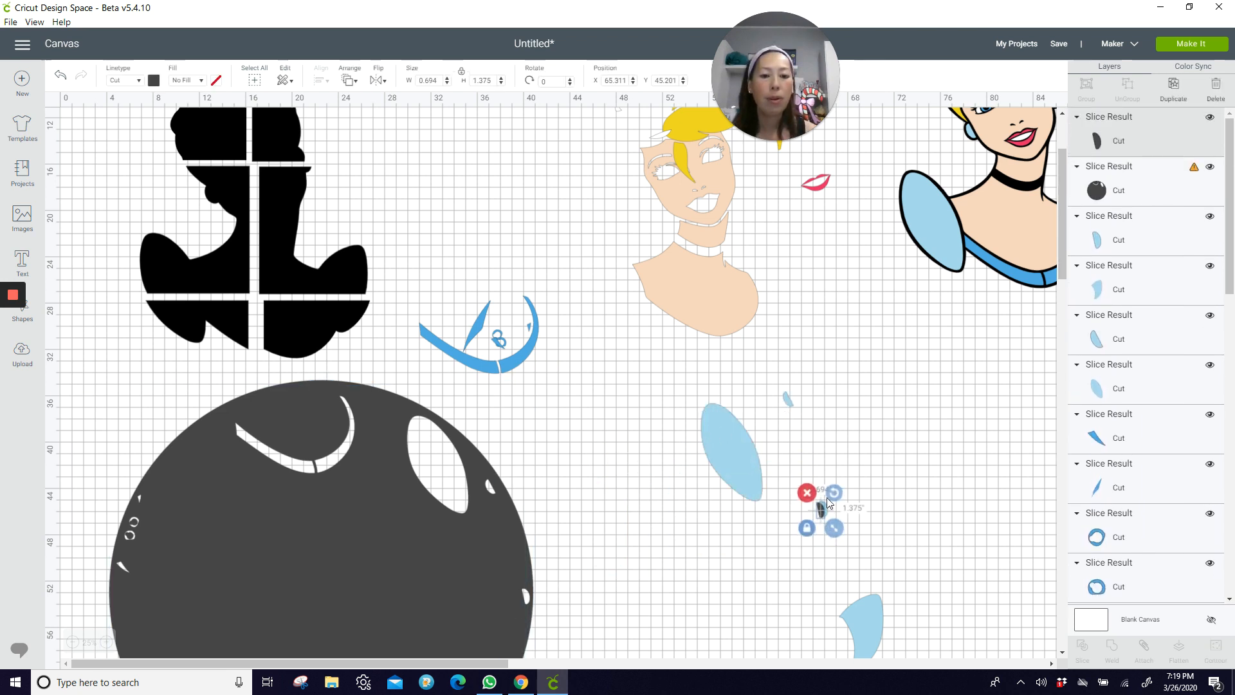
left_click(60, 78)
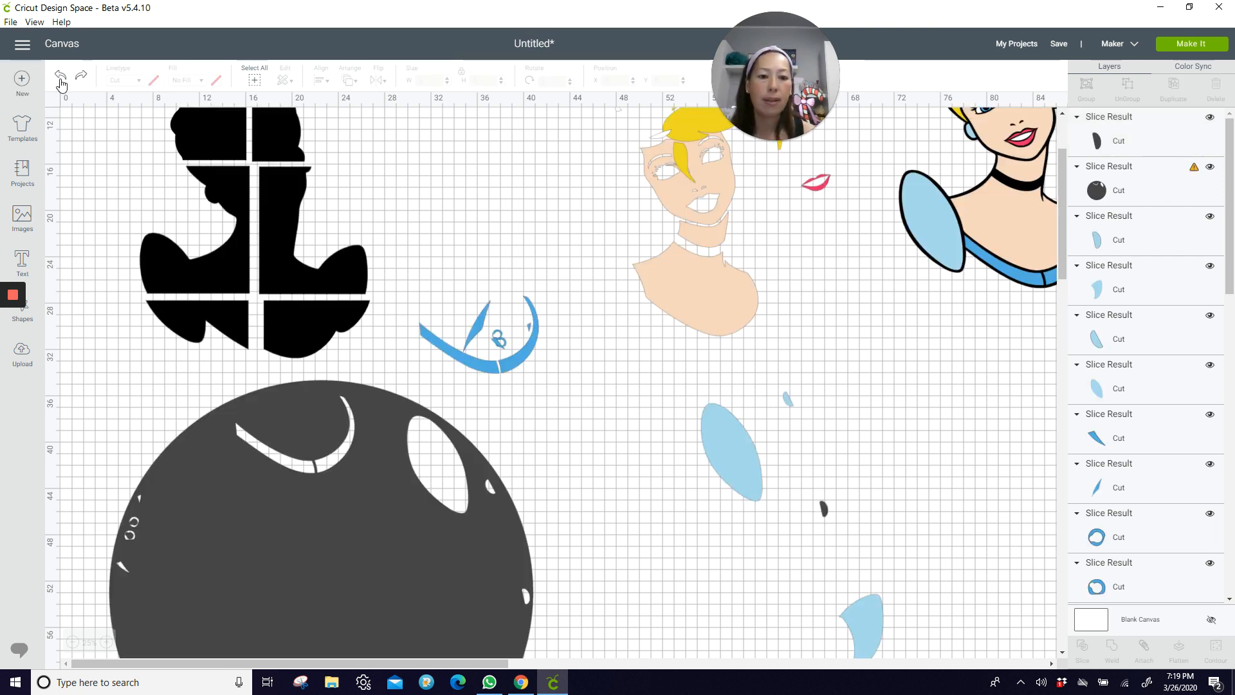
left_click(60, 78)
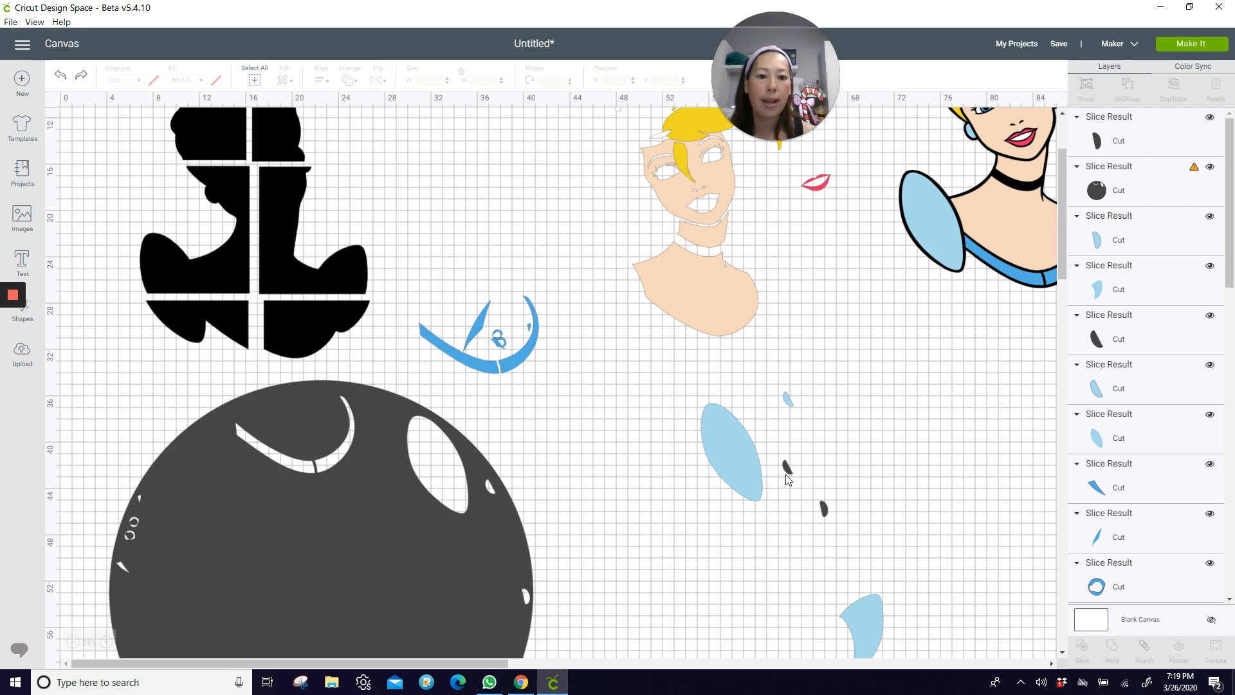
Gather the two small gray leftovers below the left sleeve and delete them, shifting the large circle to about X -1.3, Y 34.6.
left_click_drag(788, 469, 741, 538)
left_click(813, 453)
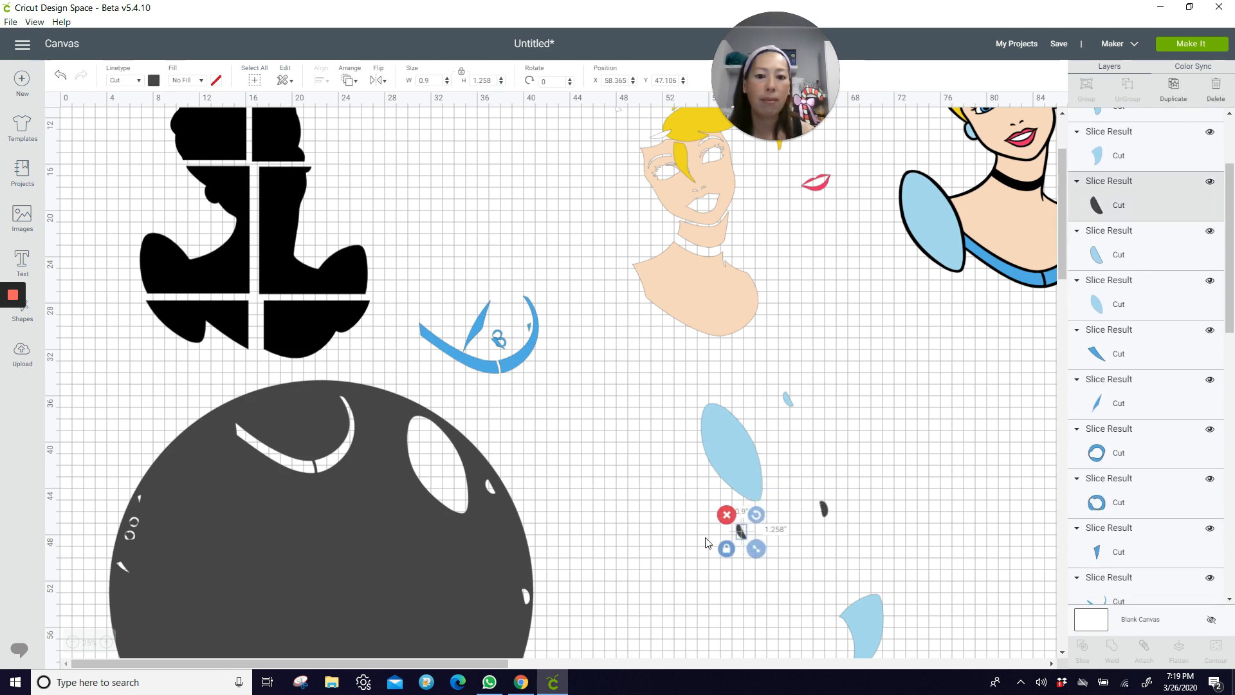
left_click_drag(496, 562, 431, 559)
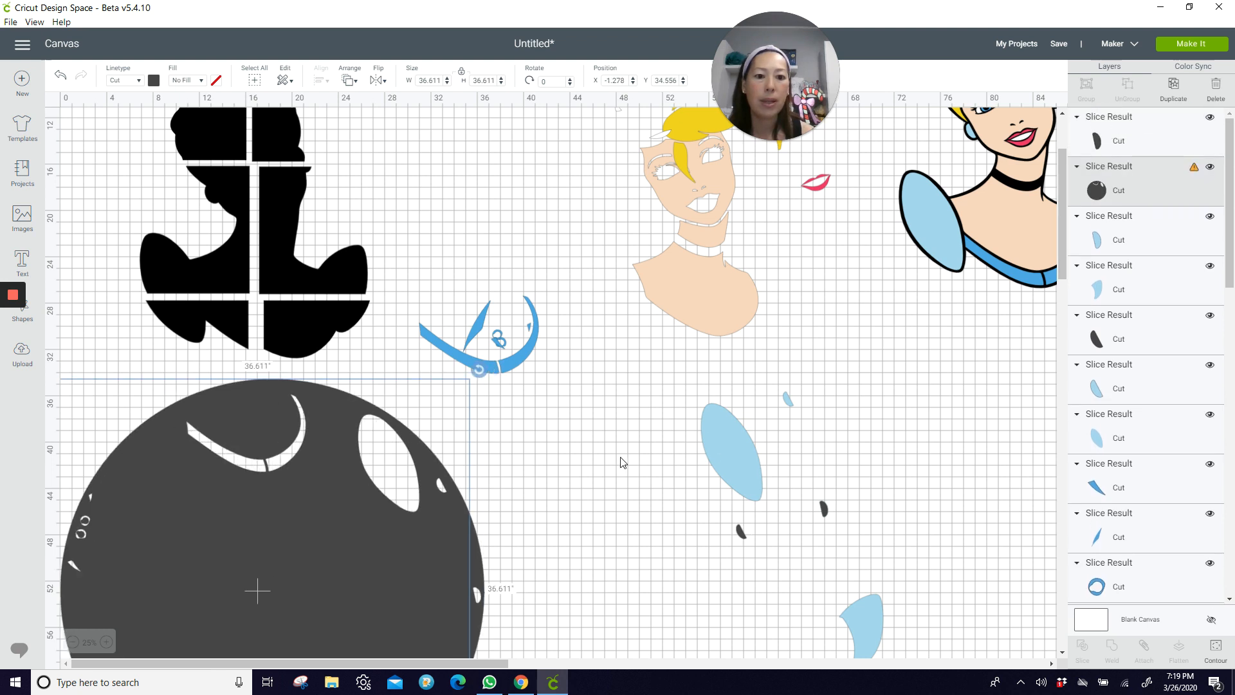
mouse_move(825, 507)
left_mouse_down()
mouse_move(824, 522)
mouse_move(742, 551)
left_mouse_up()
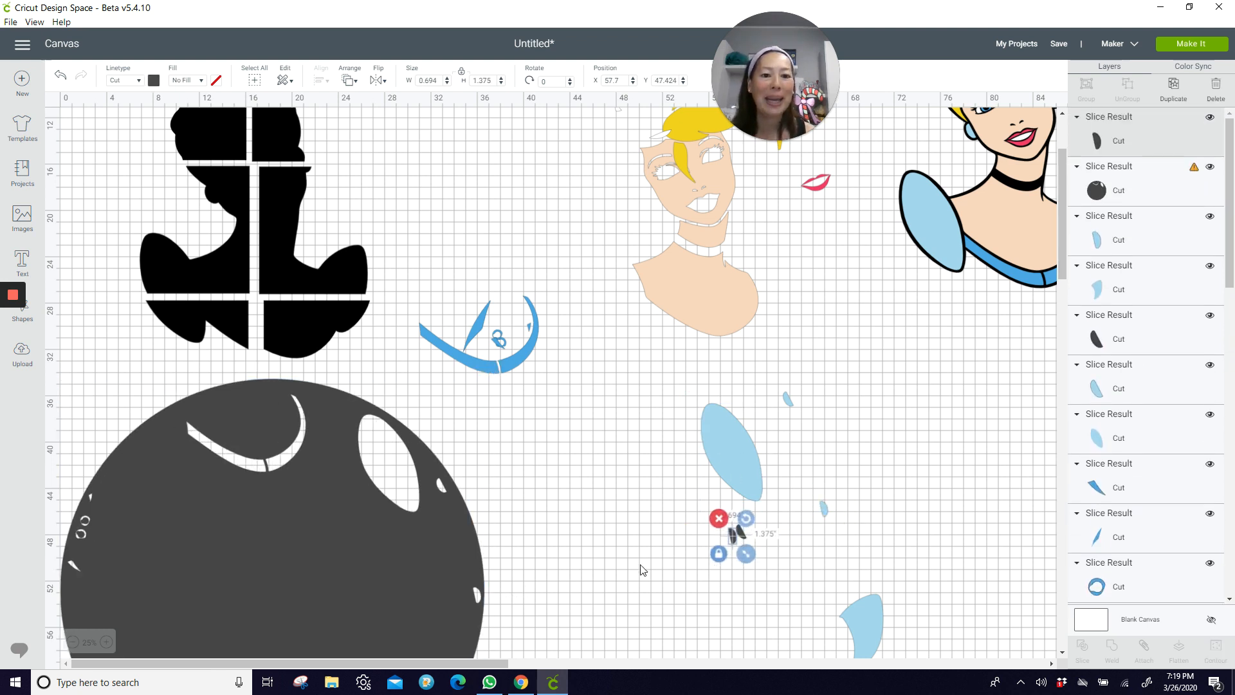
left_click(653, 552)
left_click_drag(668, 525, 752, 540)
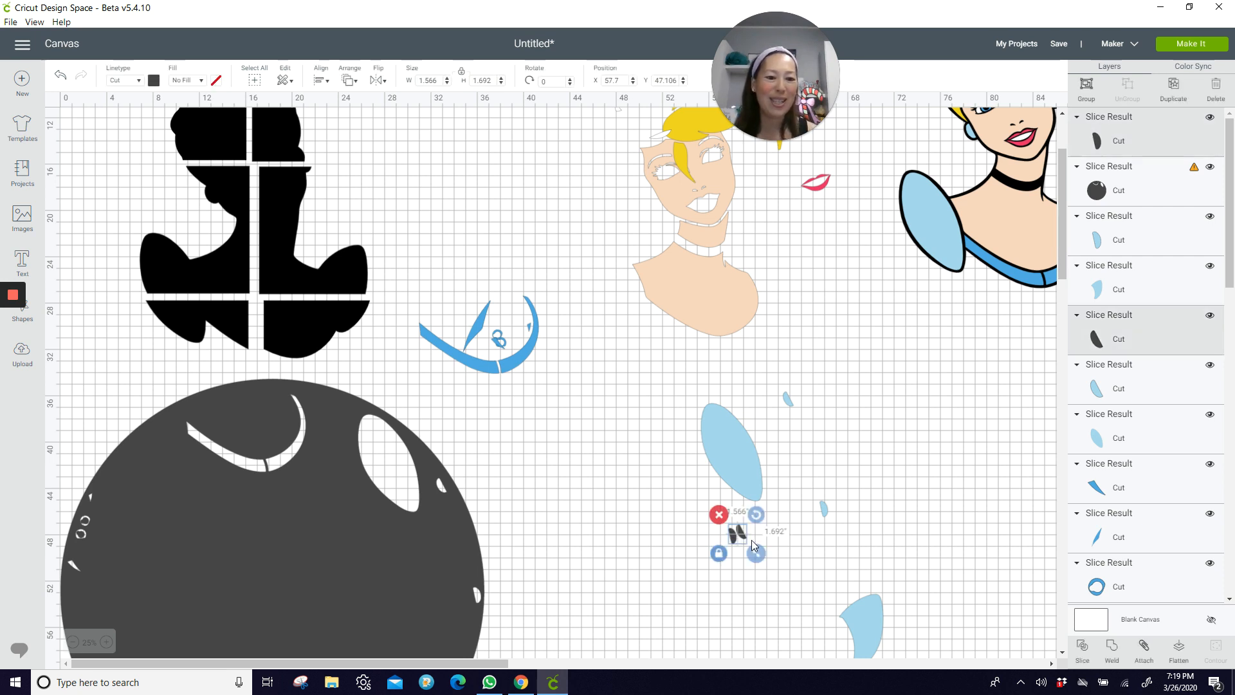
key("Delete")
Place the right light-blue sleeve over the left one and move the skin-tone layer to about X 38.3, Y 35.3.
left_click_drag(869, 601, 747, 437)
left_click_drag(698, 315, 629, 566)
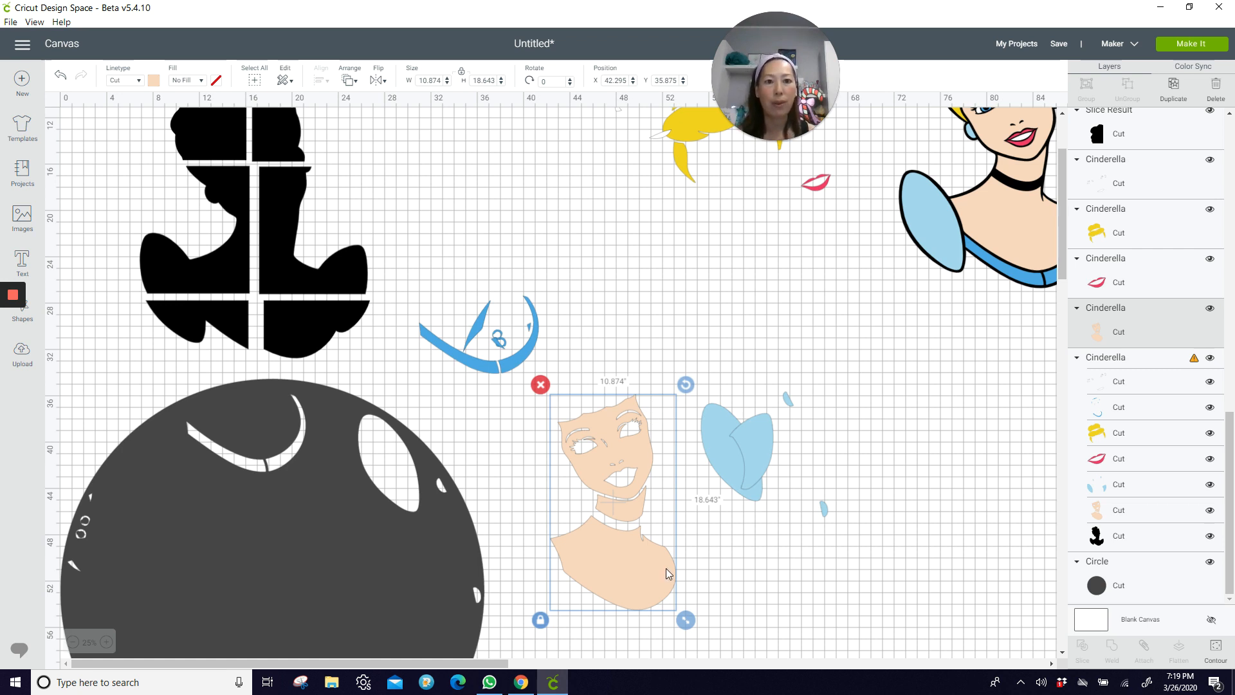
left_click_drag(662, 565, 620, 550)
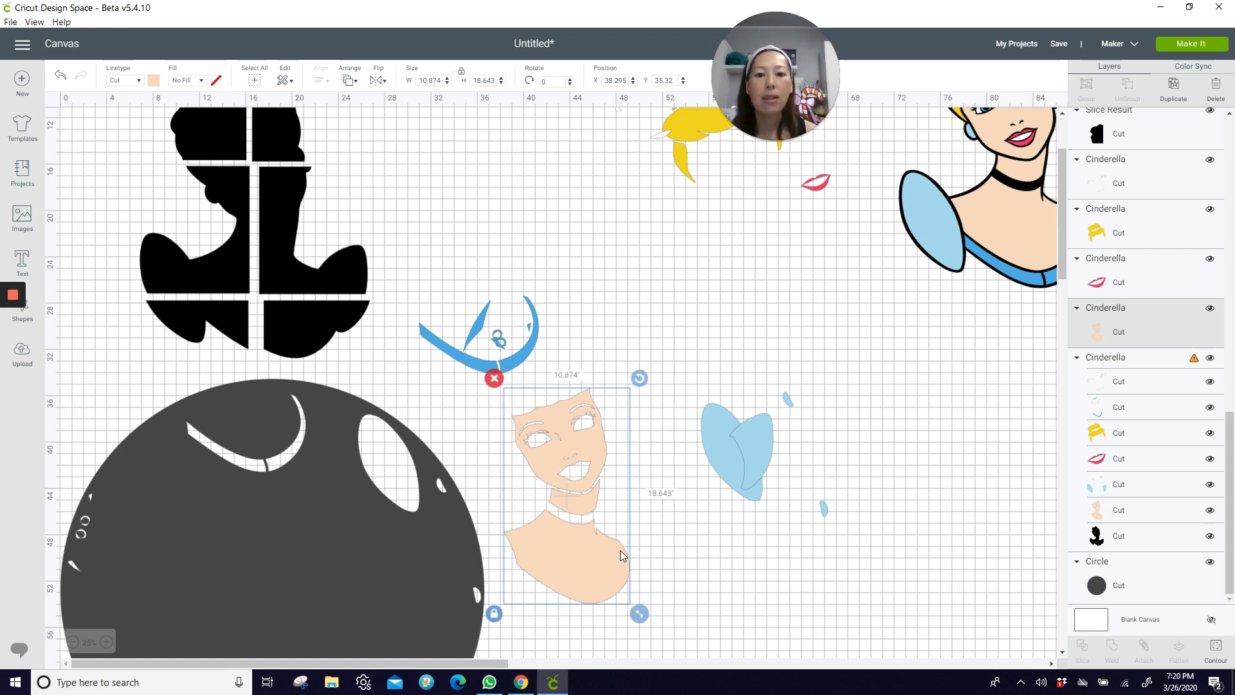
Try the skin-tone layer turned to about 81.5° by the circle, and bring it back to about 354.4° at X 45.9, Y 51.6.
left_click_drag(637, 378, 643, 579)
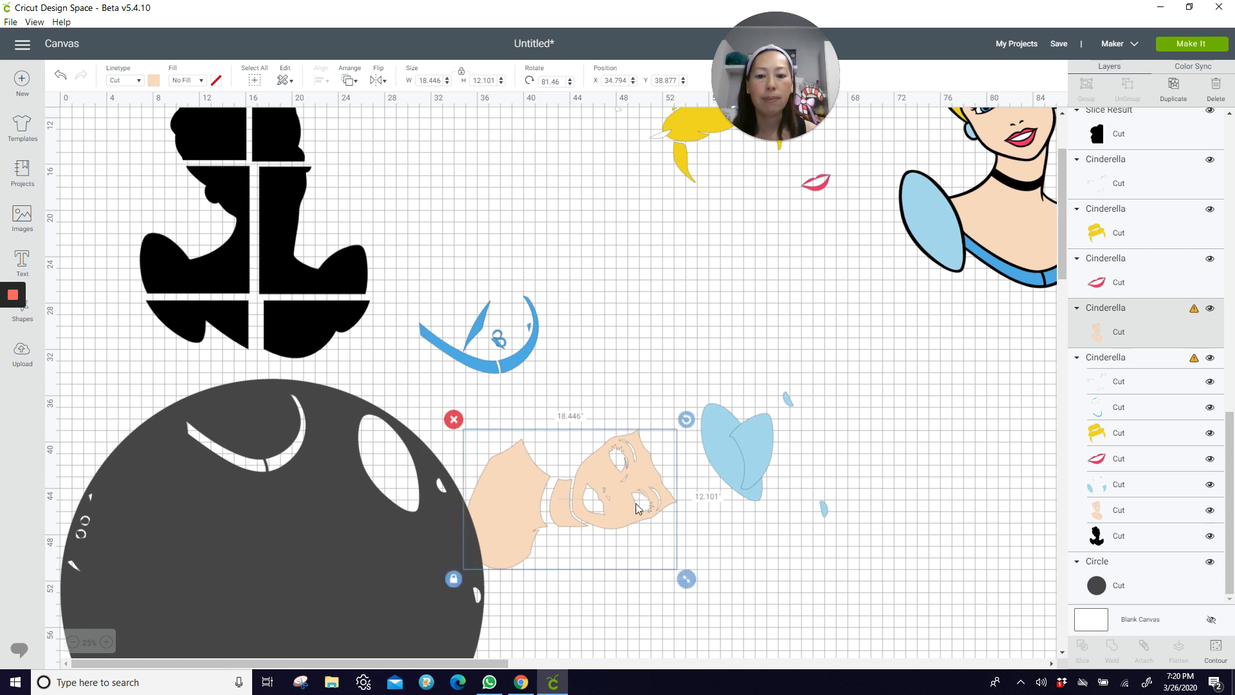
left_click_drag(636, 503, 569, 623)
scroll(551, 566, "down", 5)
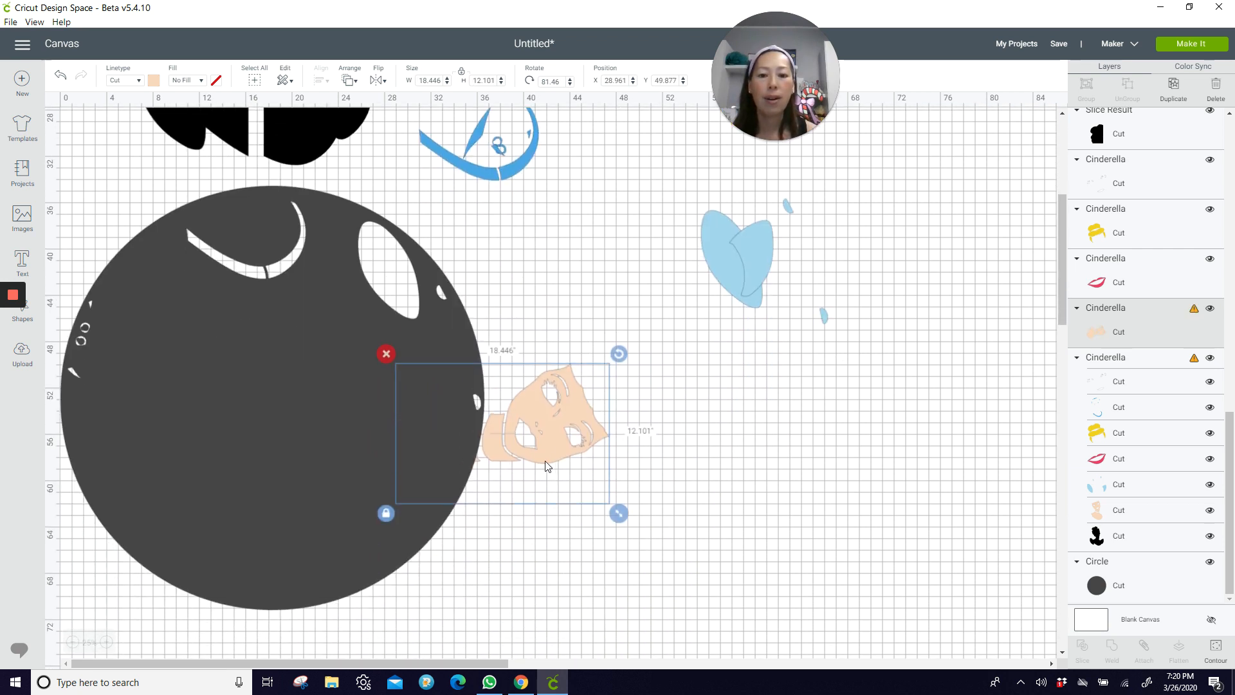
left_click_drag(547, 441, 705, 493)
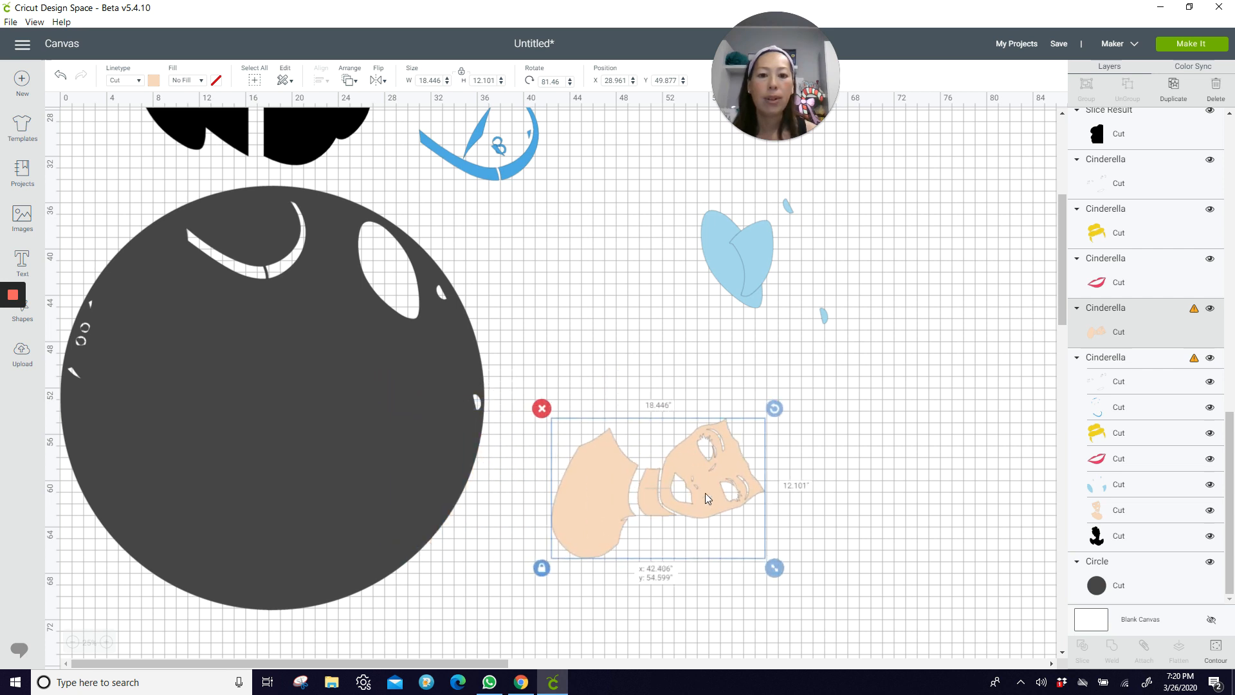
left_click_drag(773, 406, 591, 362)
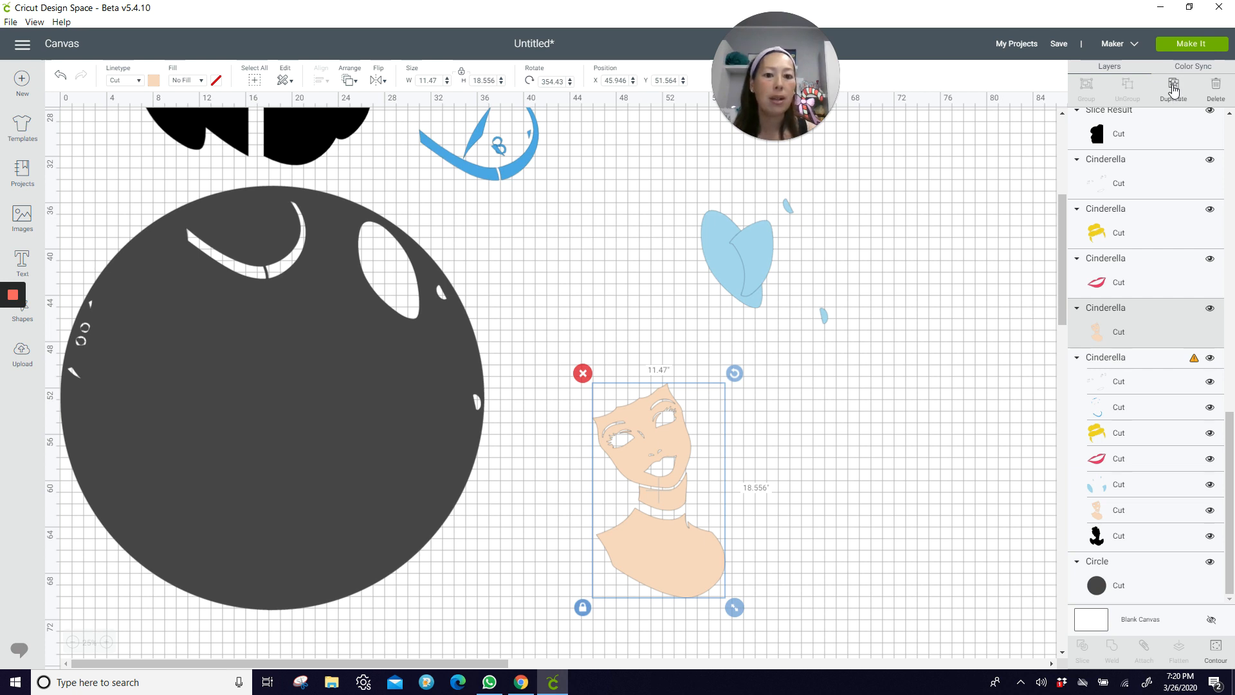
Duplicate the skin-tone layer twice and use Contour to isolate the shoulders from the top copy, placing them at about X 64.6, Y 62.2.
left_click(1174, 91)
left_click(1173, 90)
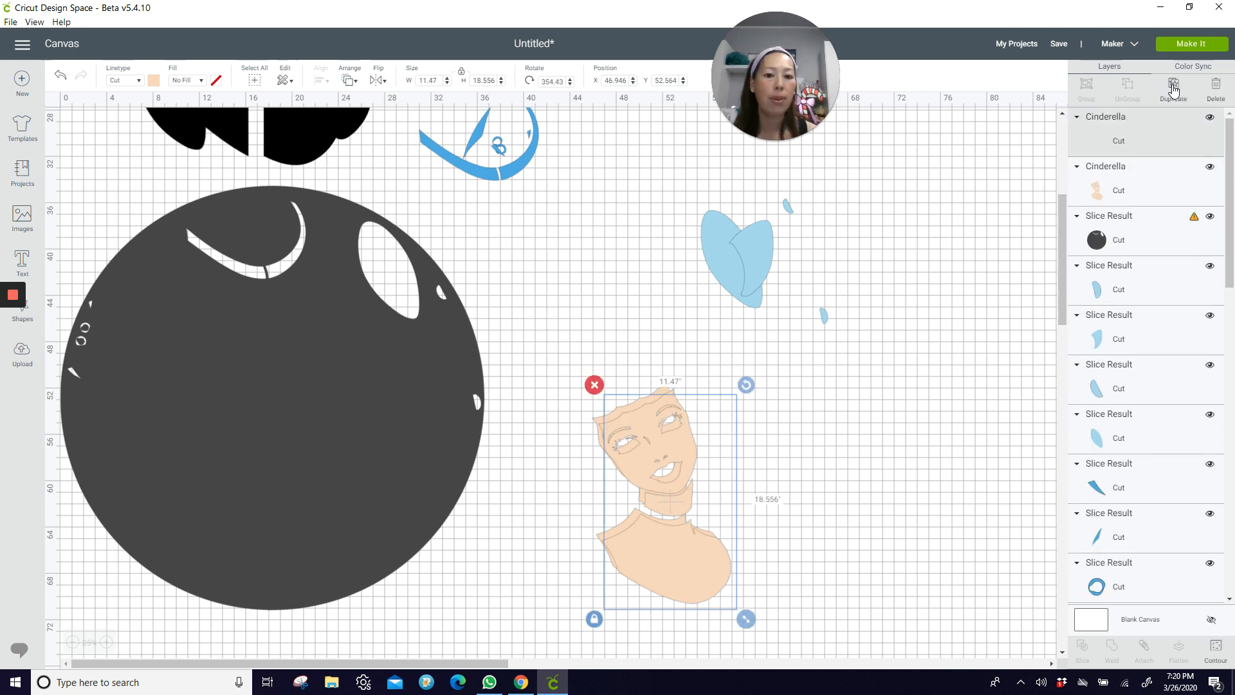
left_click(1216, 650)
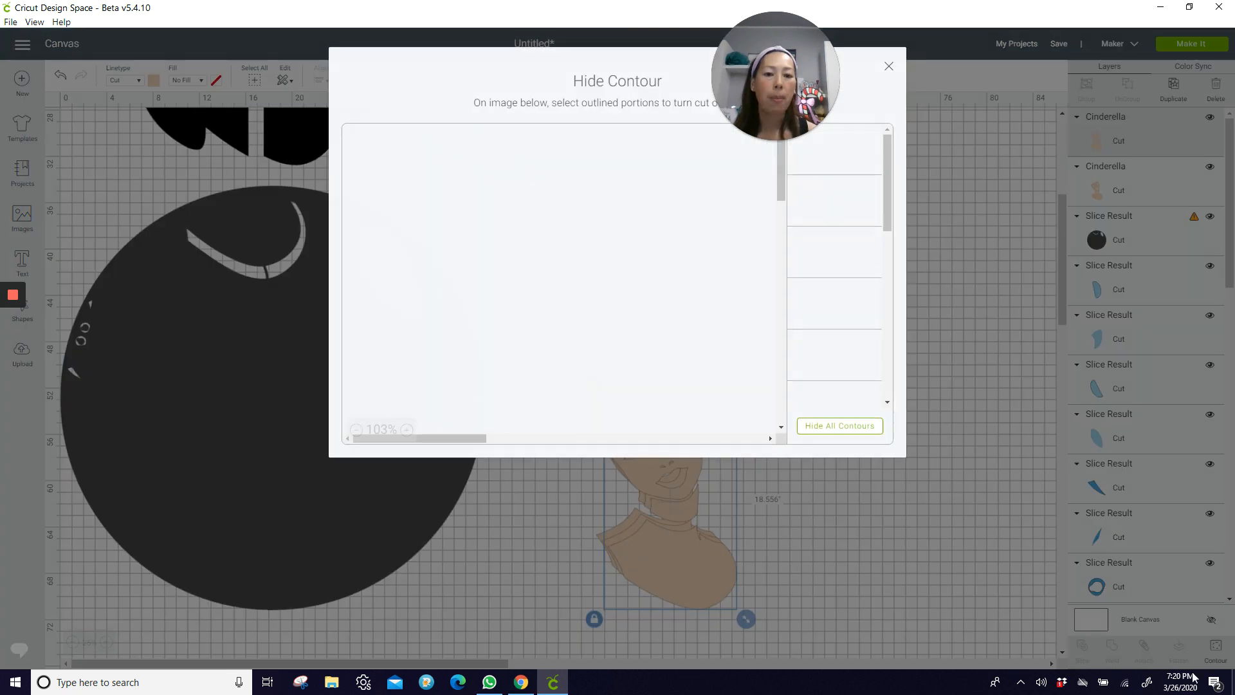
left_click(856, 427)
scroll(482, 349, "down", 2)
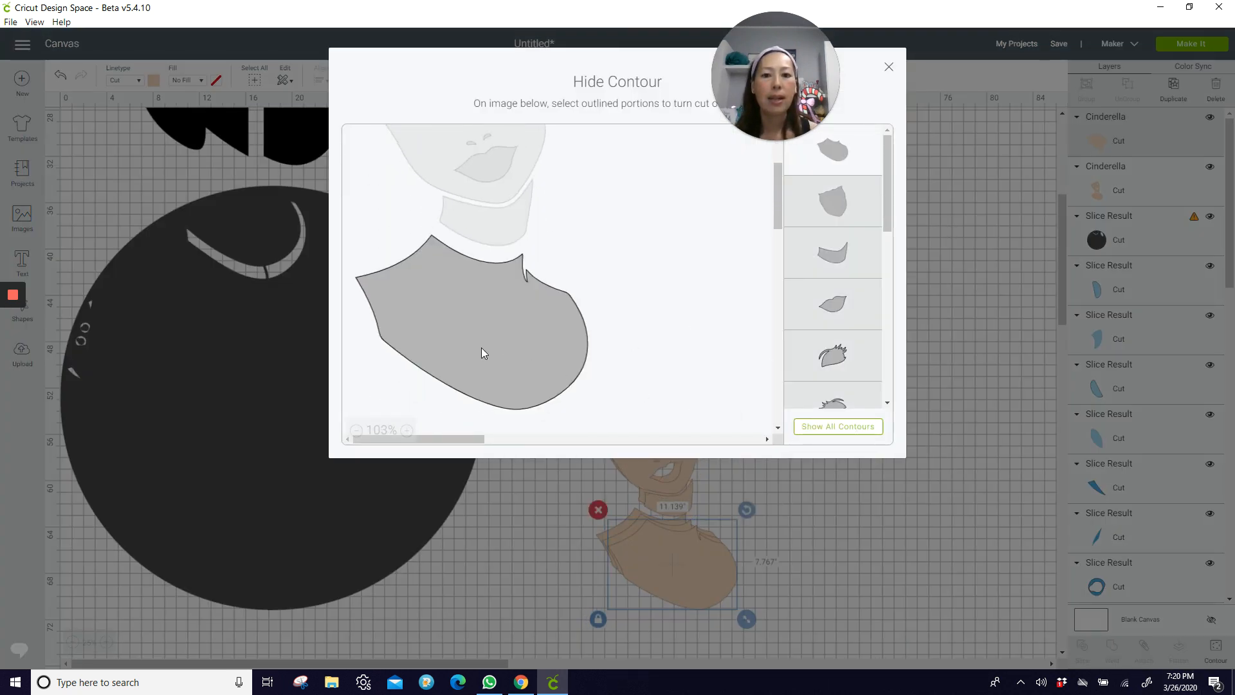
left_click(889, 67)
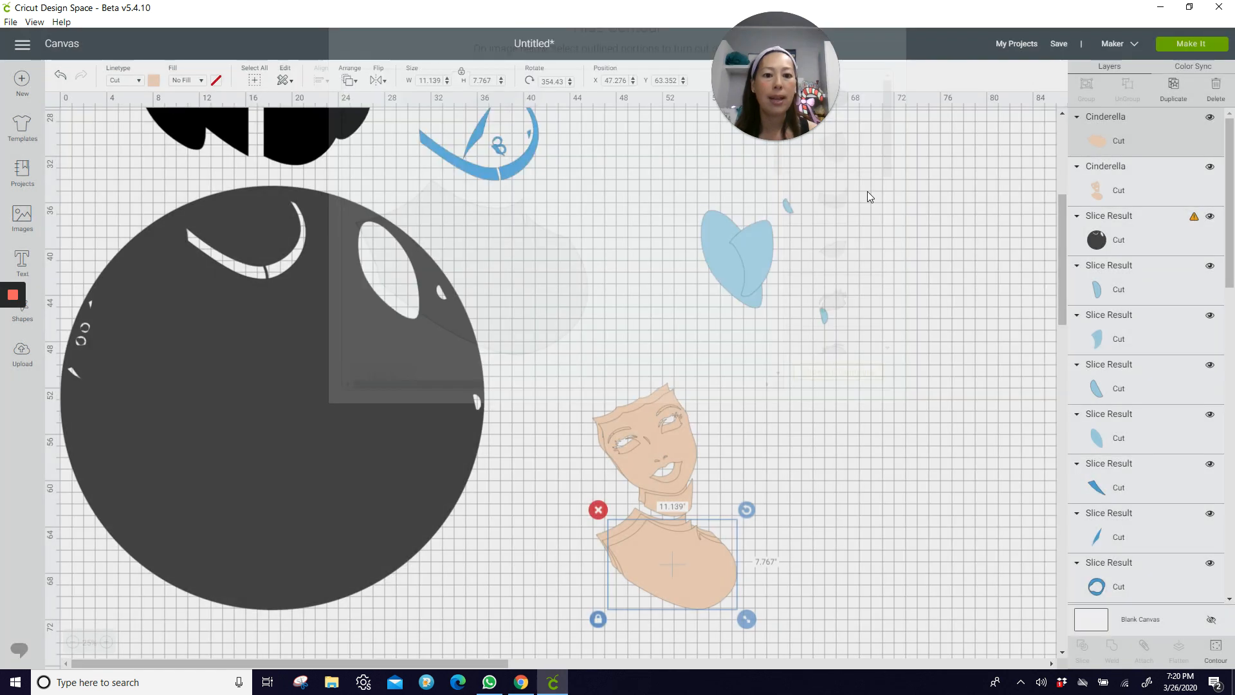
left_click_drag(672, 568, 893, 552)
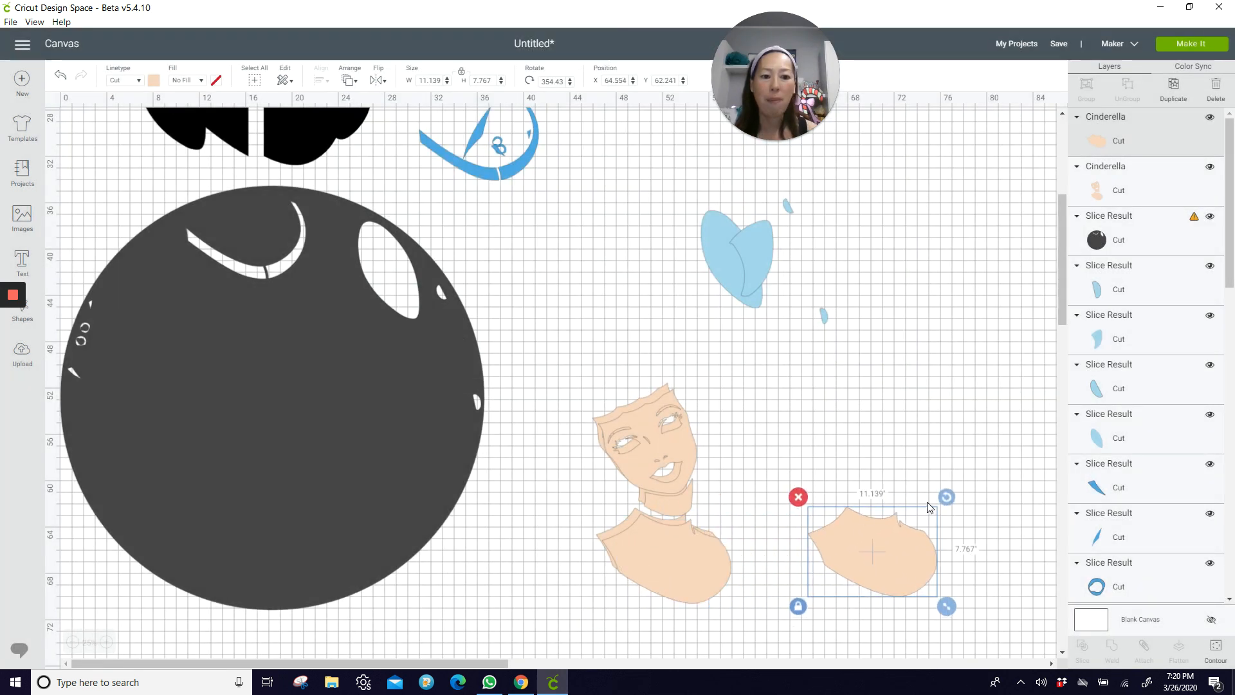
Use Contour to keep only the neck in the other skin-tone copy and place it just above the separated shoulders.
left_click(696, 553)
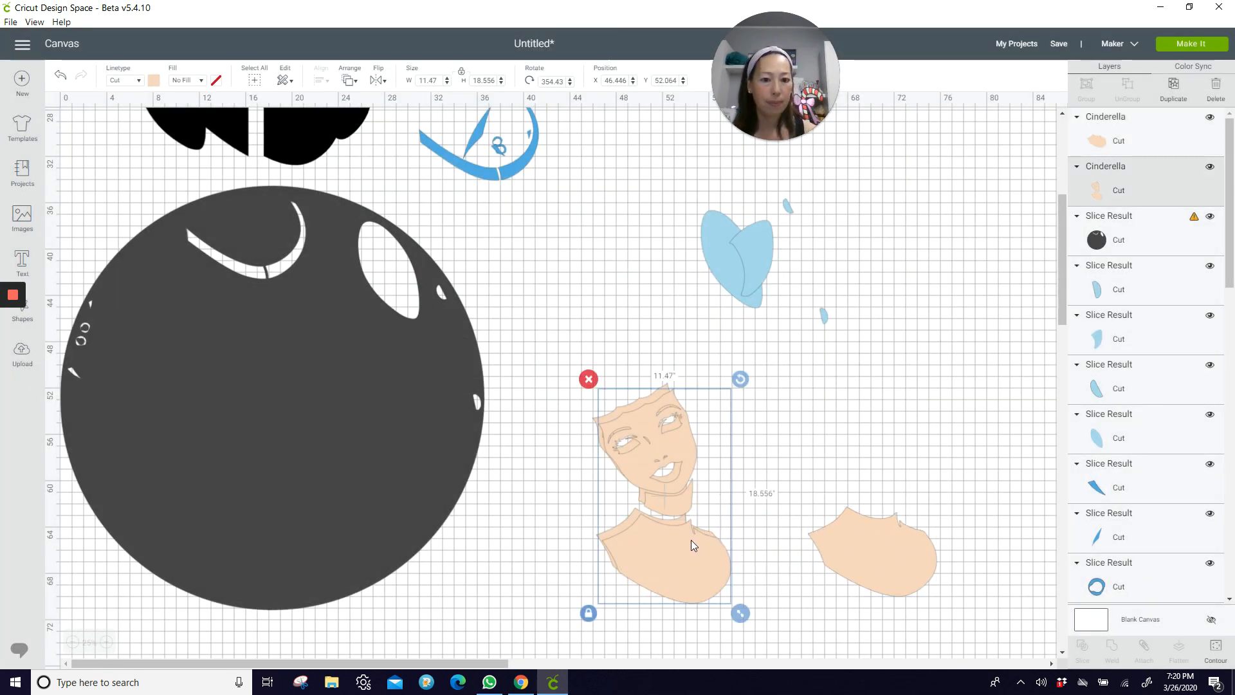
left_click(1214, 654)
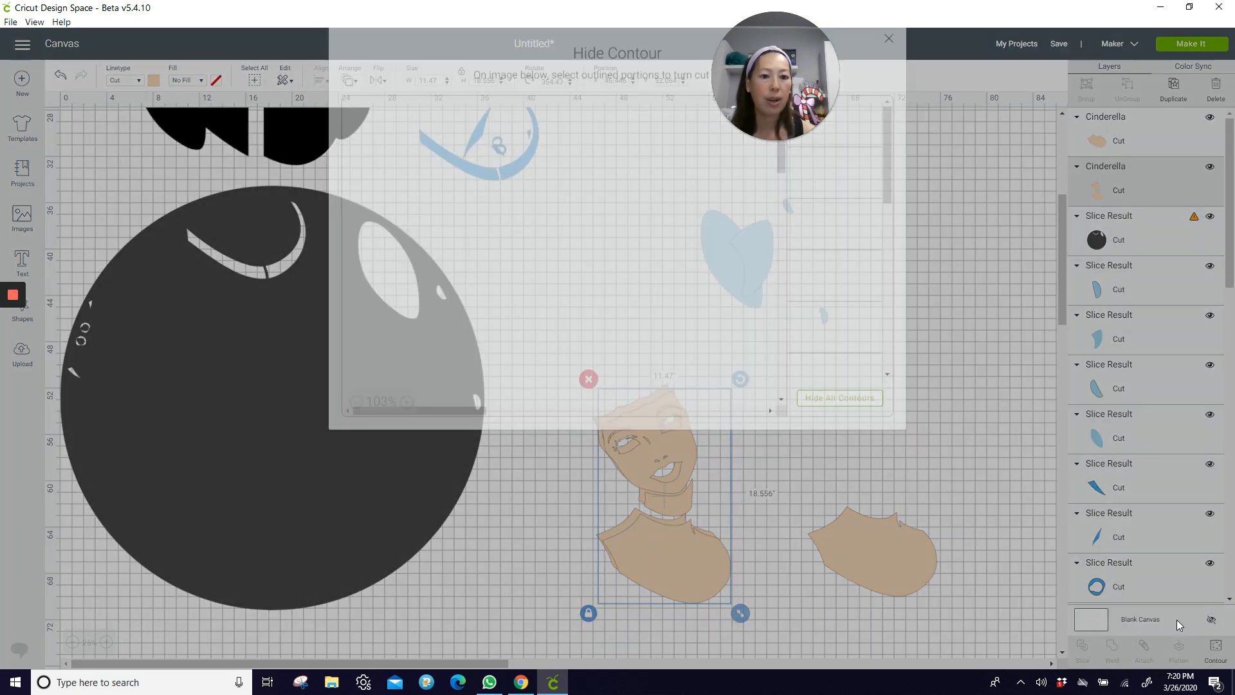
left_click(853, 433)
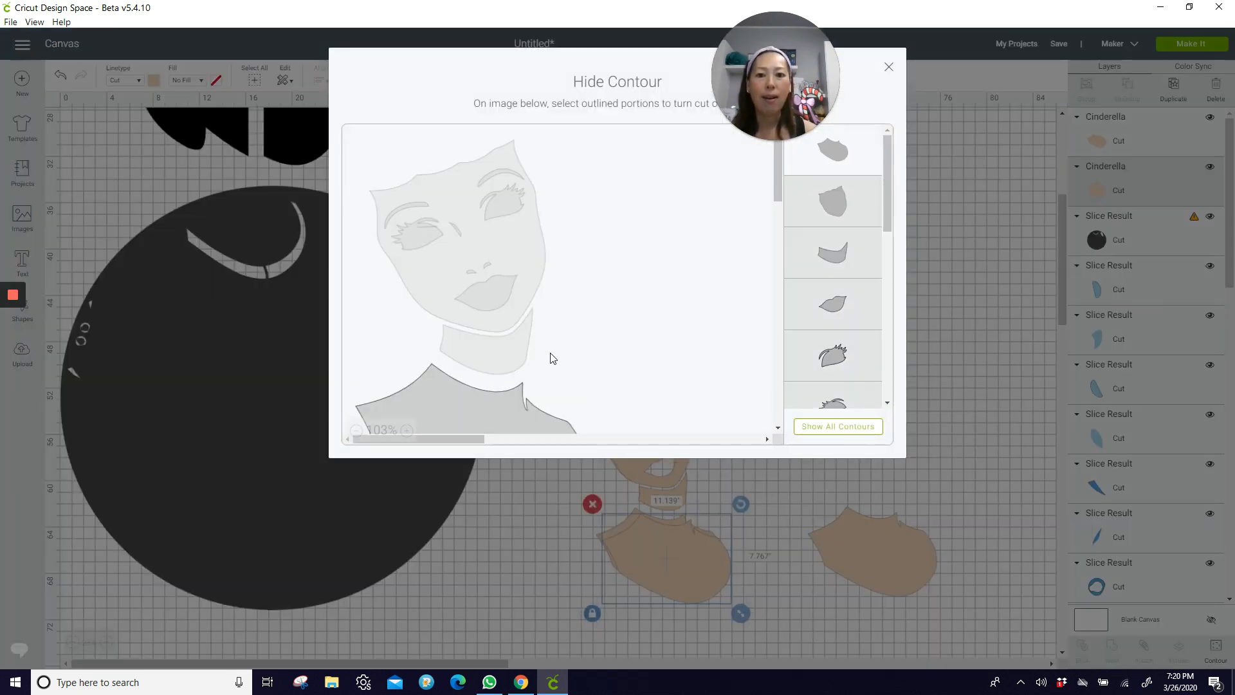
left_click(513, 359)
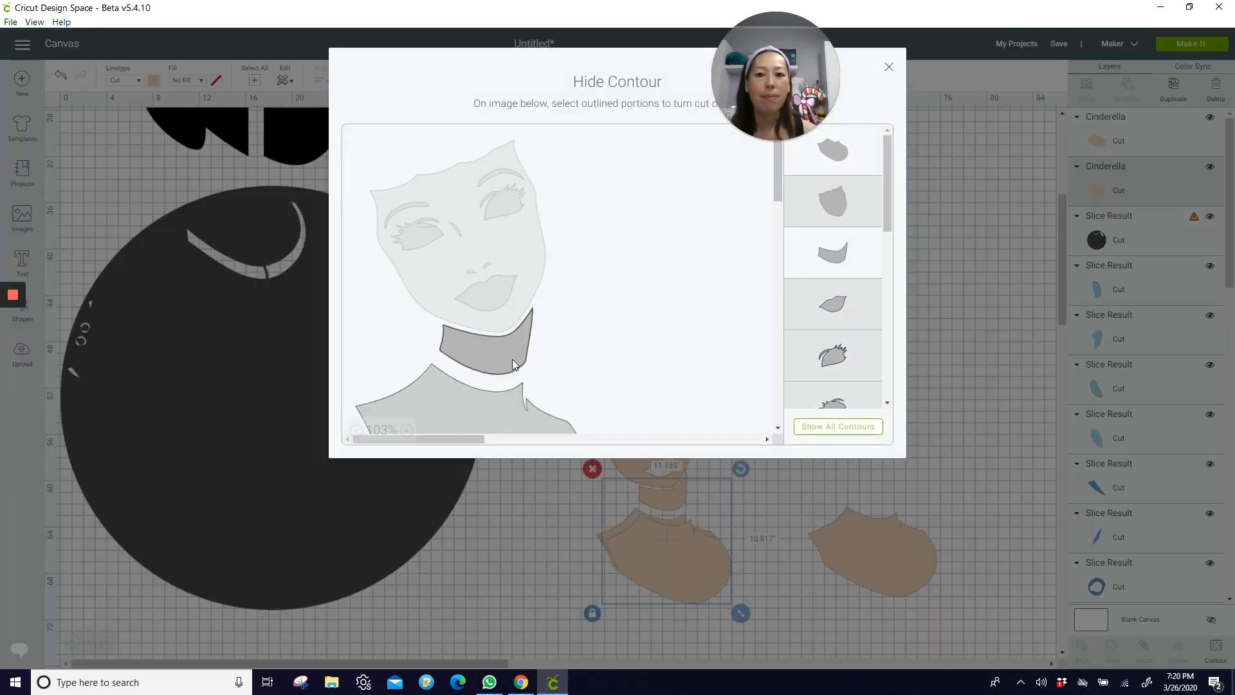
left_click(499, 403)
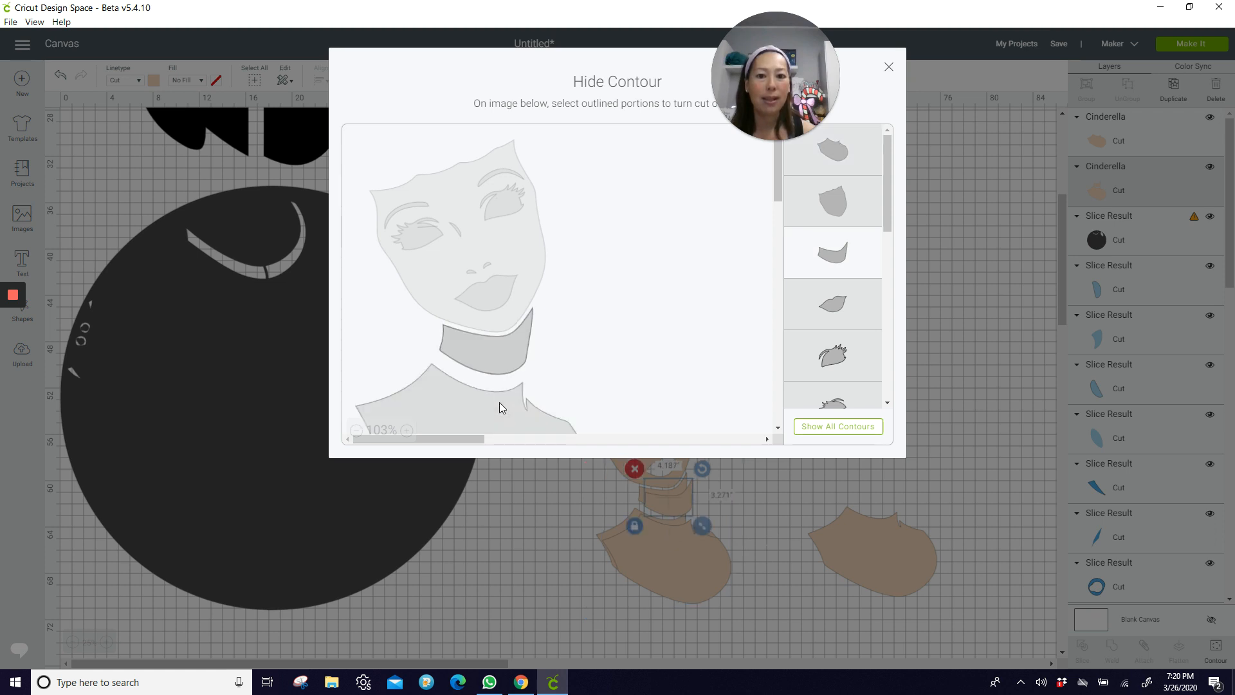
left_click(891, 70)
left_click_drag(674, 503, 879, 493)
Hide the neck and shoulder contours of the original skin-tone layer and move the remaining face to about X 45.1, Y 50.2.
left_click(655, 445)
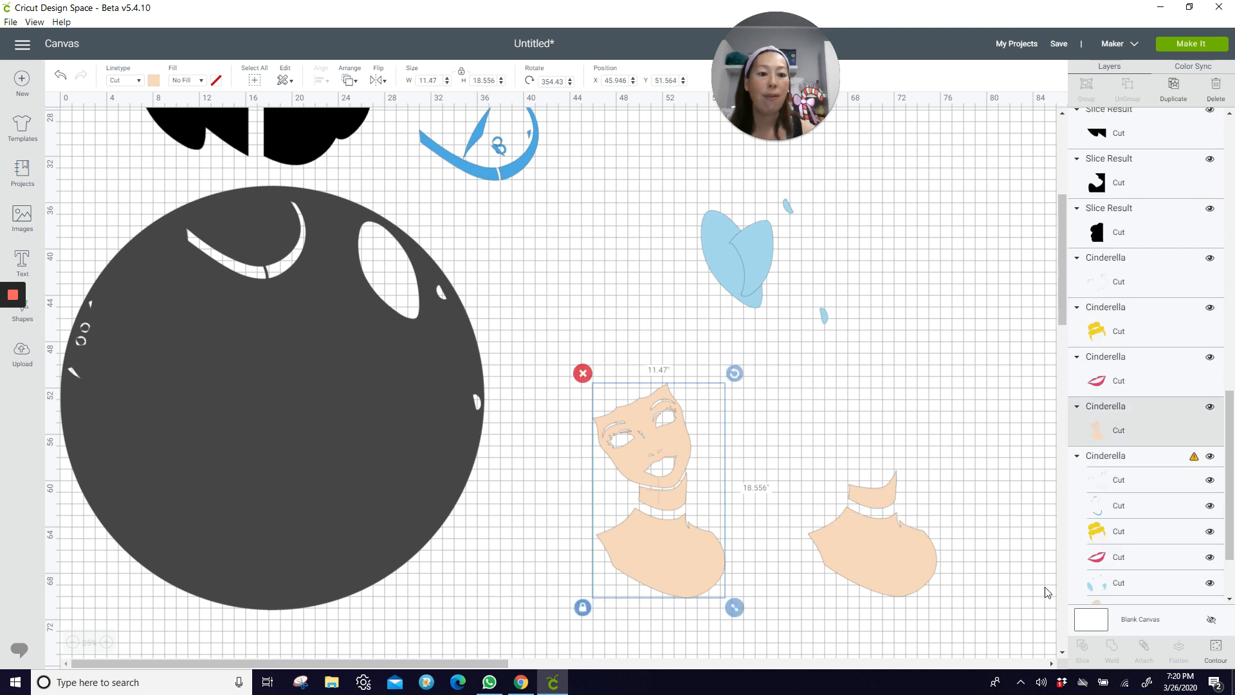
left_click(1216, 650)
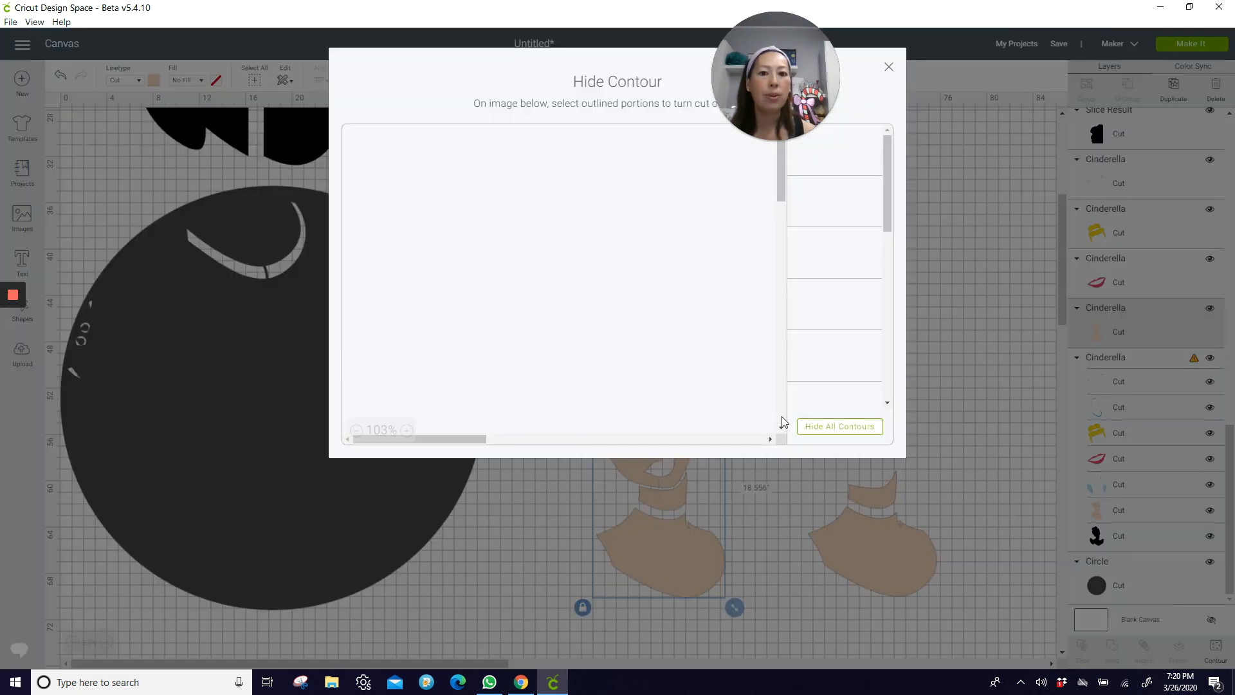
left_click(504, 355)
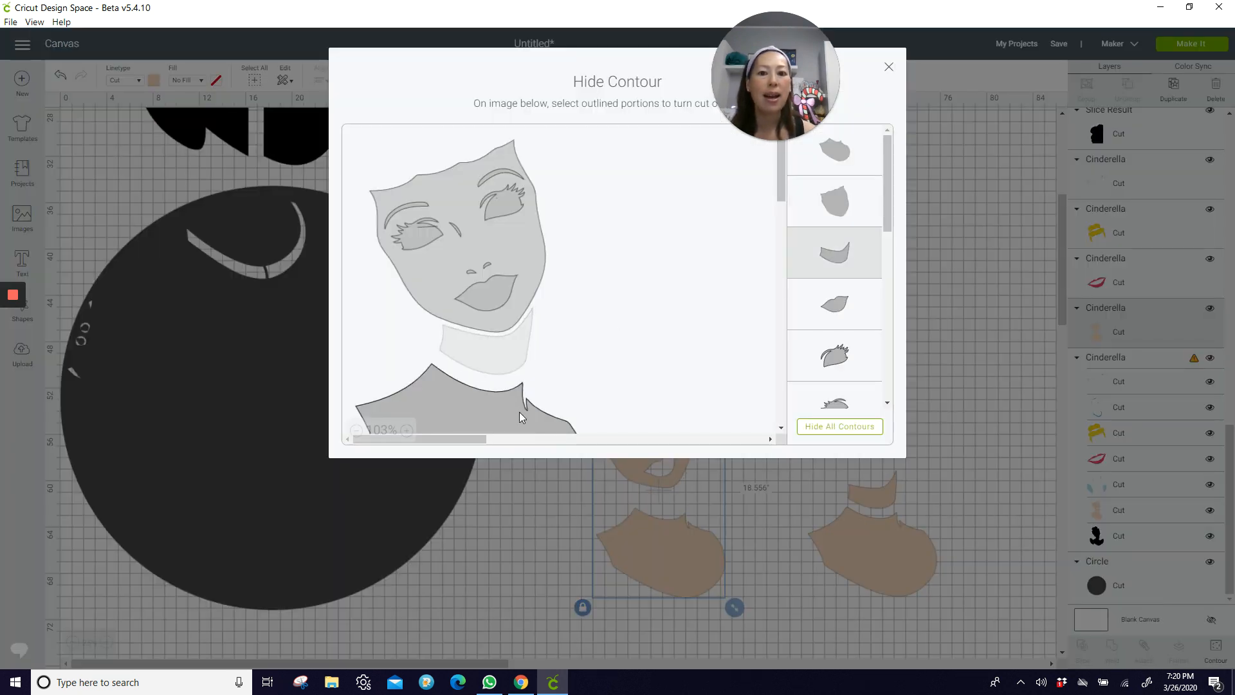
left_click(520, 411)
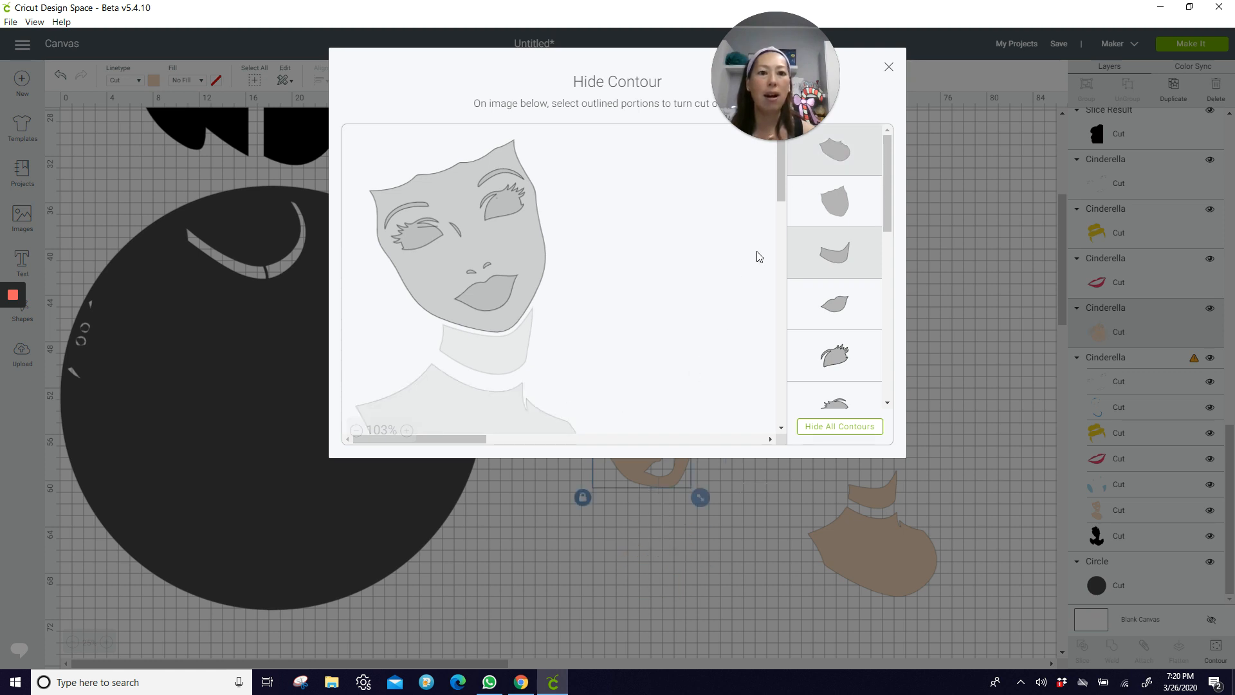
left_click(889, 67)
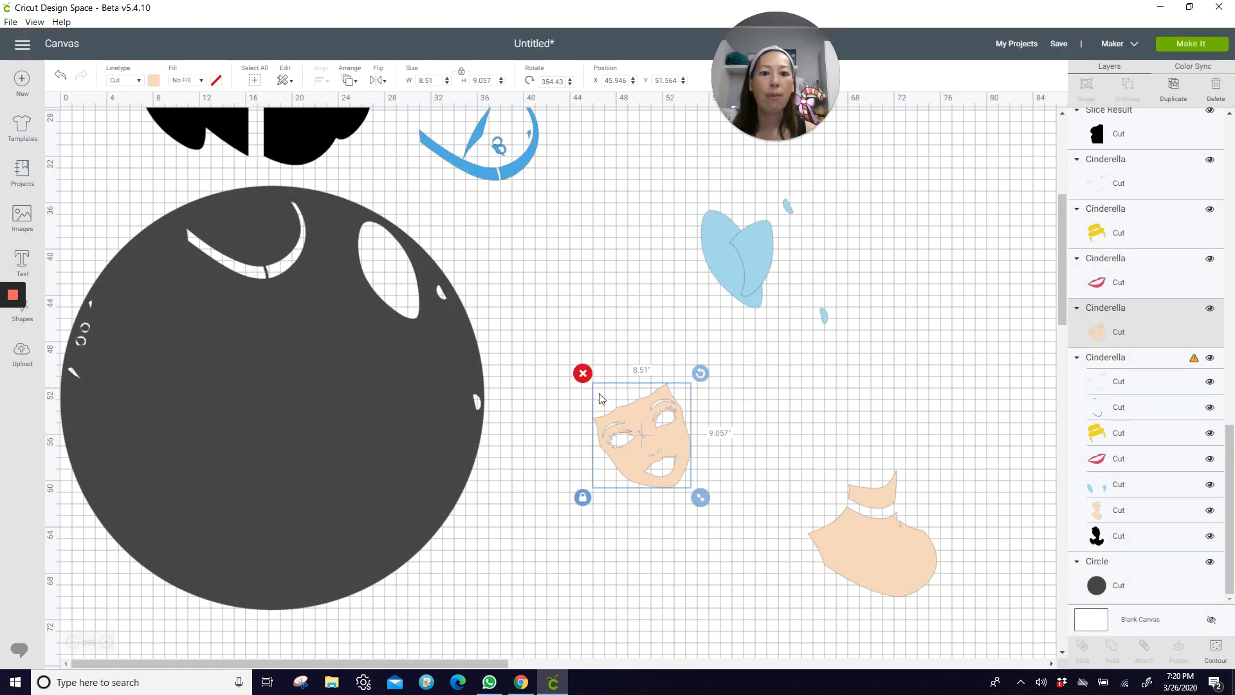
left_click_drag(701, 457, 656, 425)
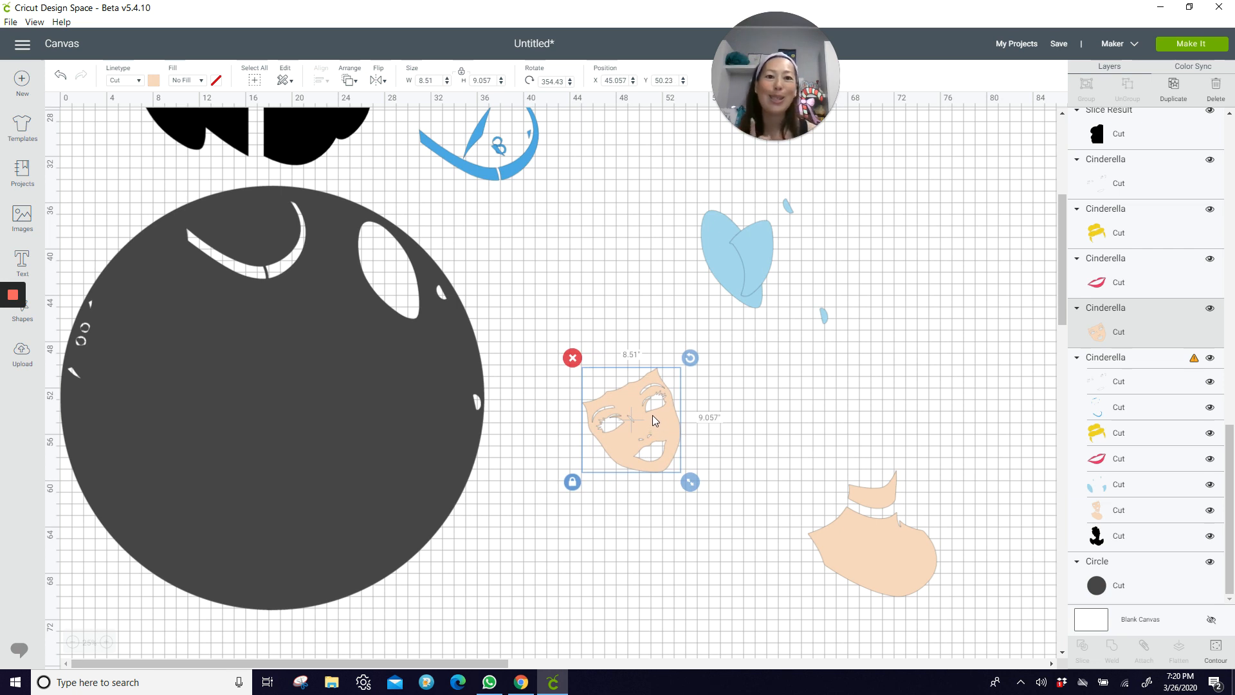
Duplicate the face beside the original at about X 54.7, Y 50.3 and hide the copy's inner contours to leave a solid face shape.
left_click(1174, 88)
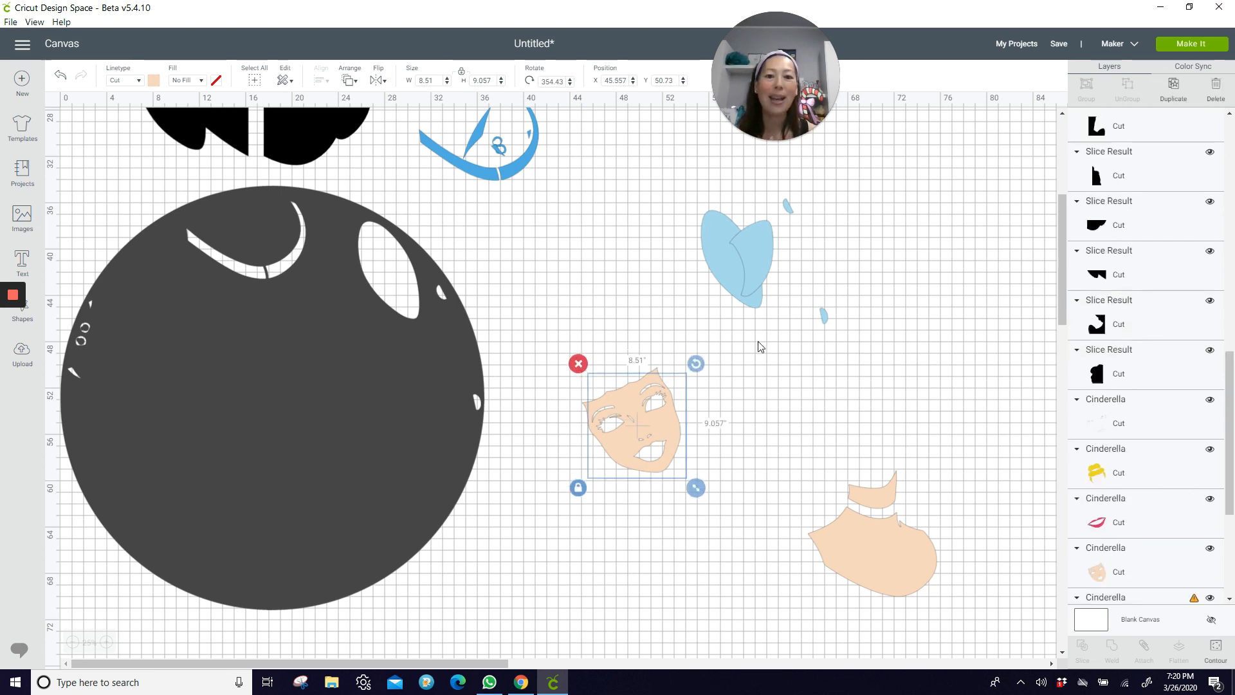
left_click_drag(654, 440, 763, 429)
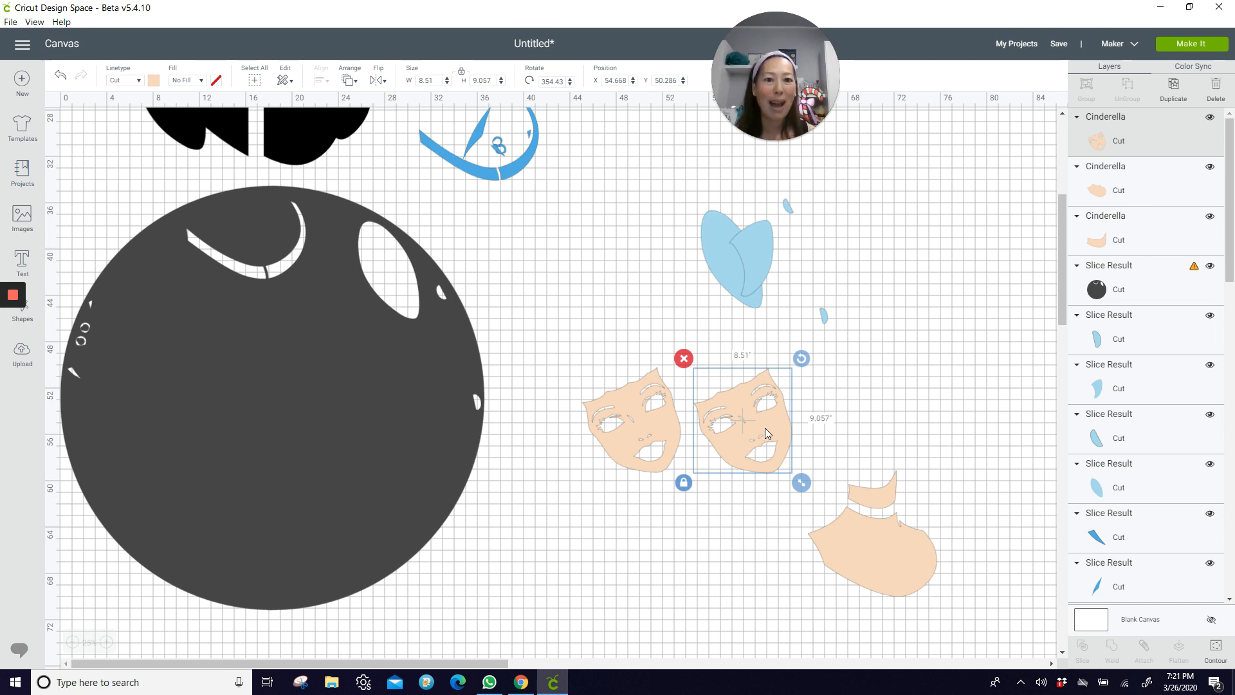
left_click(1220, 652)
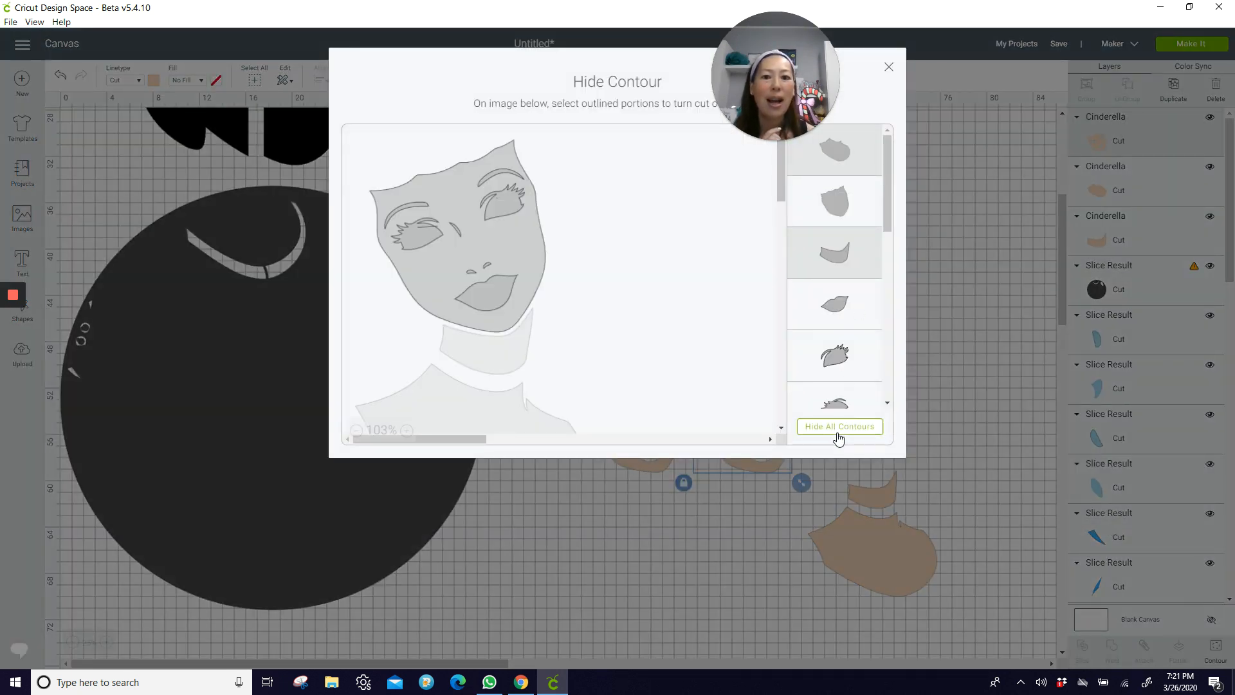
left_click(839, 426)
left_click(530, 249)
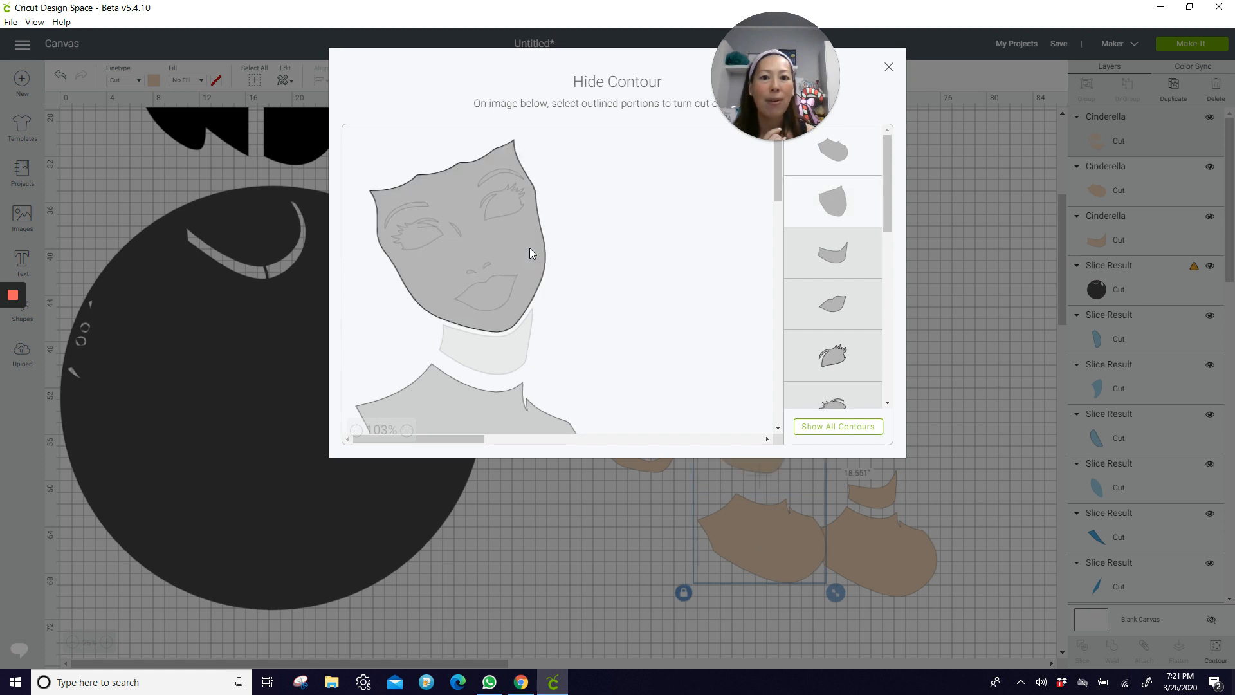
left_click(503, 402)
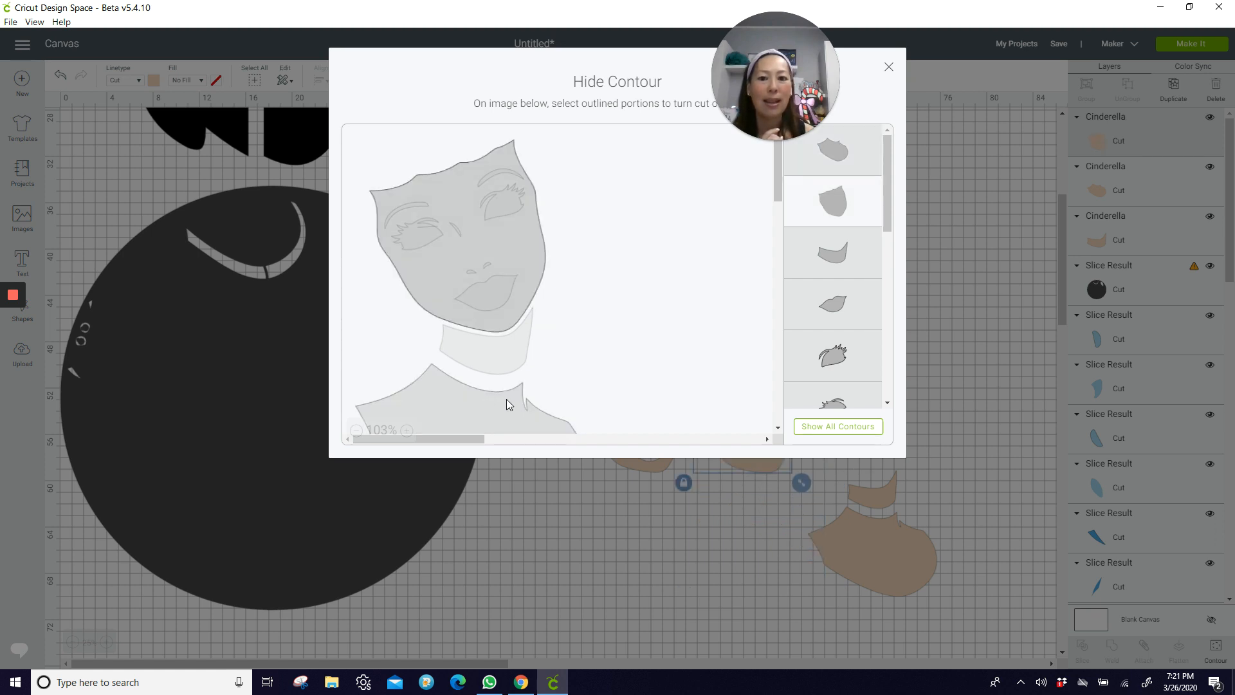
left_click(890, 67)
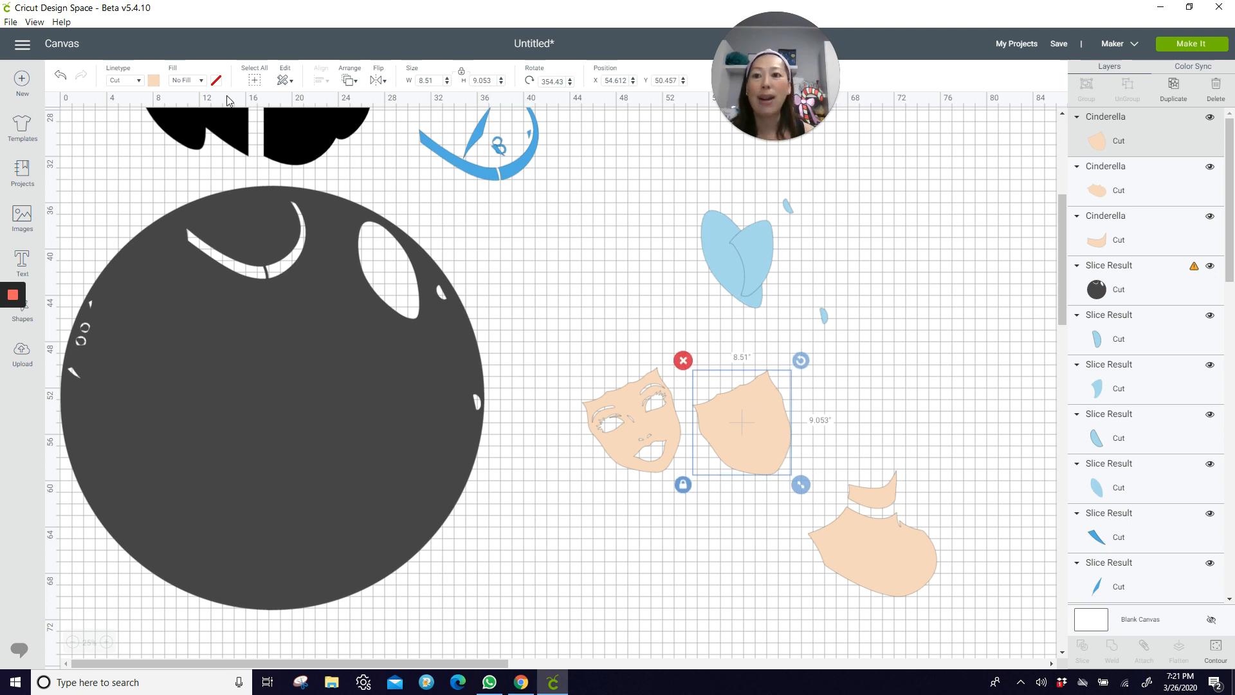
Color the solid face black, send the detailed face to the front to test over it, and set it aside at about X 62.9, Y 48.5.
left_click(154, 81)
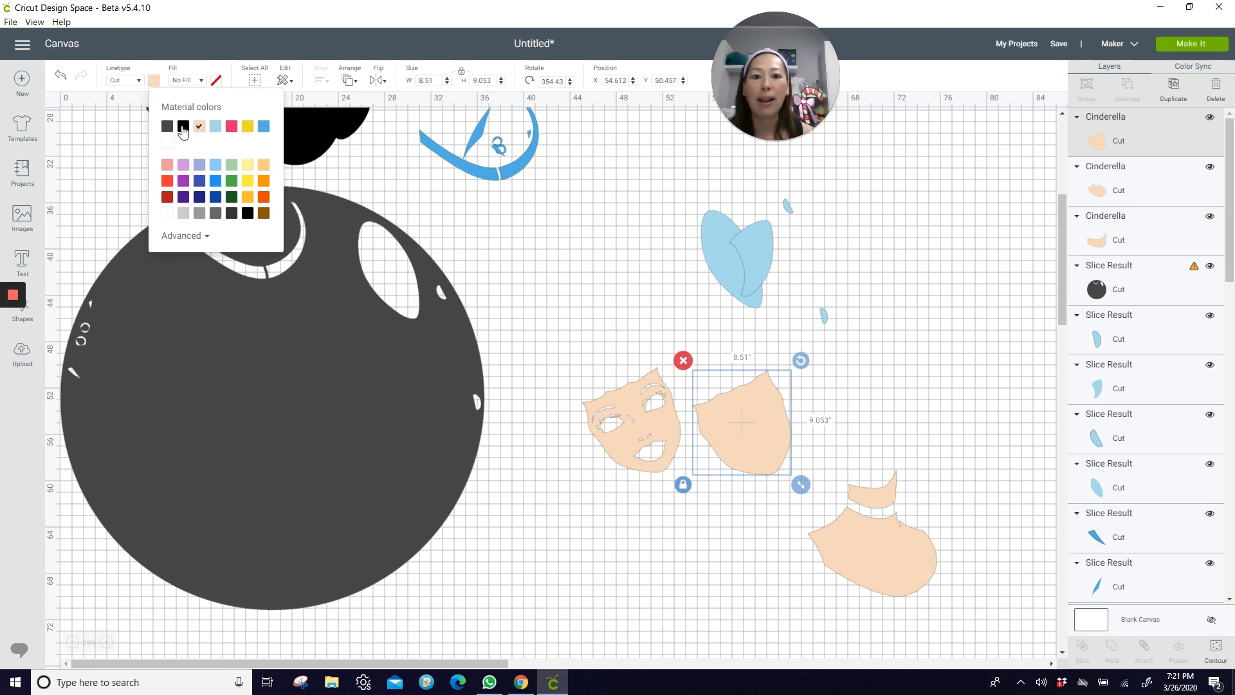
left_click(183, 127)
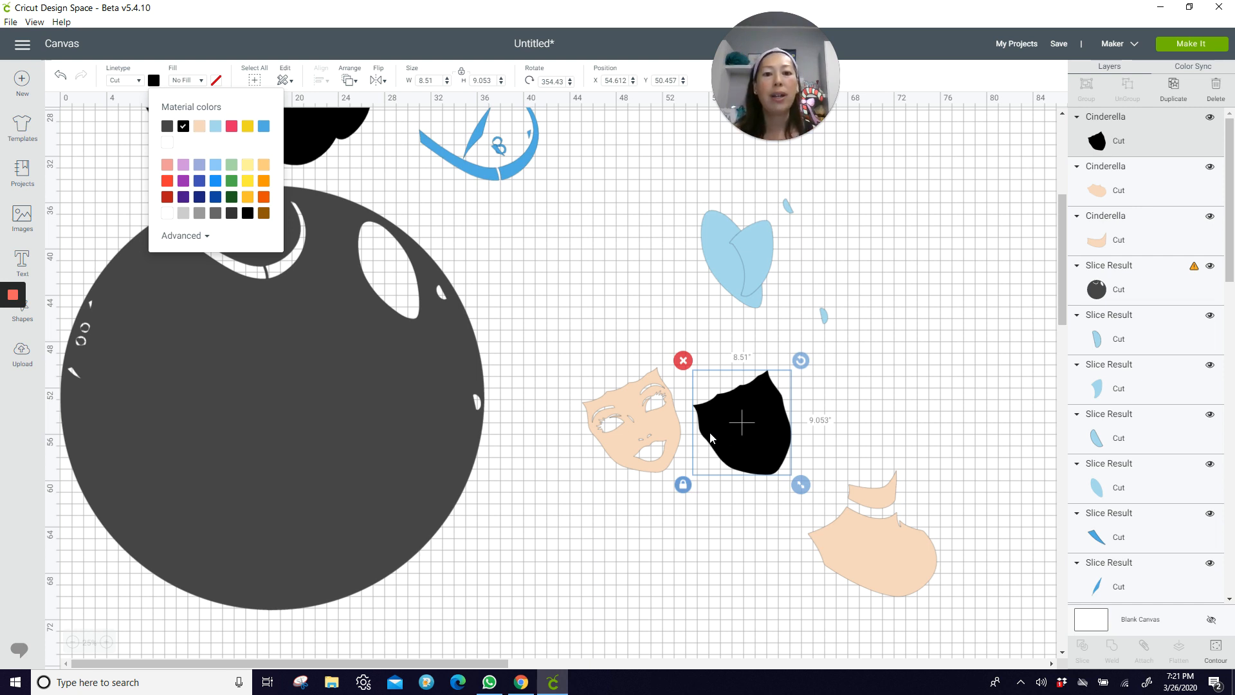
left_click(664, 426)
mouse_move(664, 426)
left_mouse_down()
mouse_move(735, 427)
mouse_move(672, 435)
left_mouse_up()
left_click(350, 81)
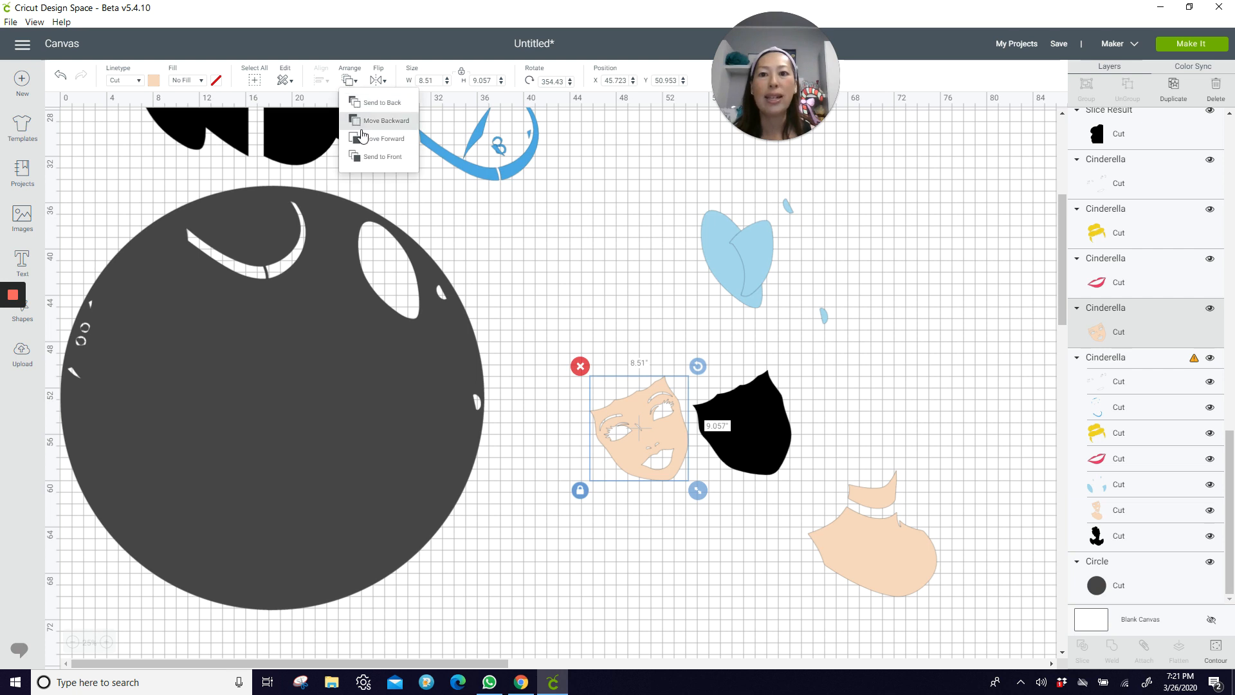
left_click(383, 158)
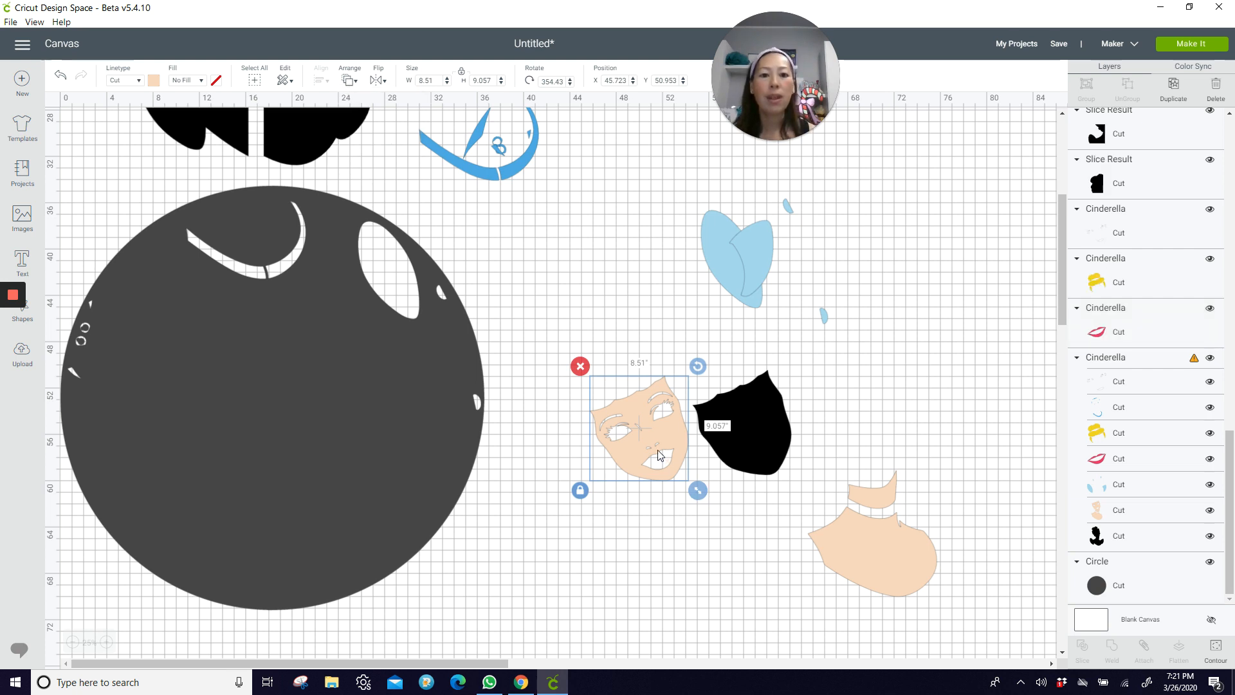
left_click_drag(653, 440, 755, 435)
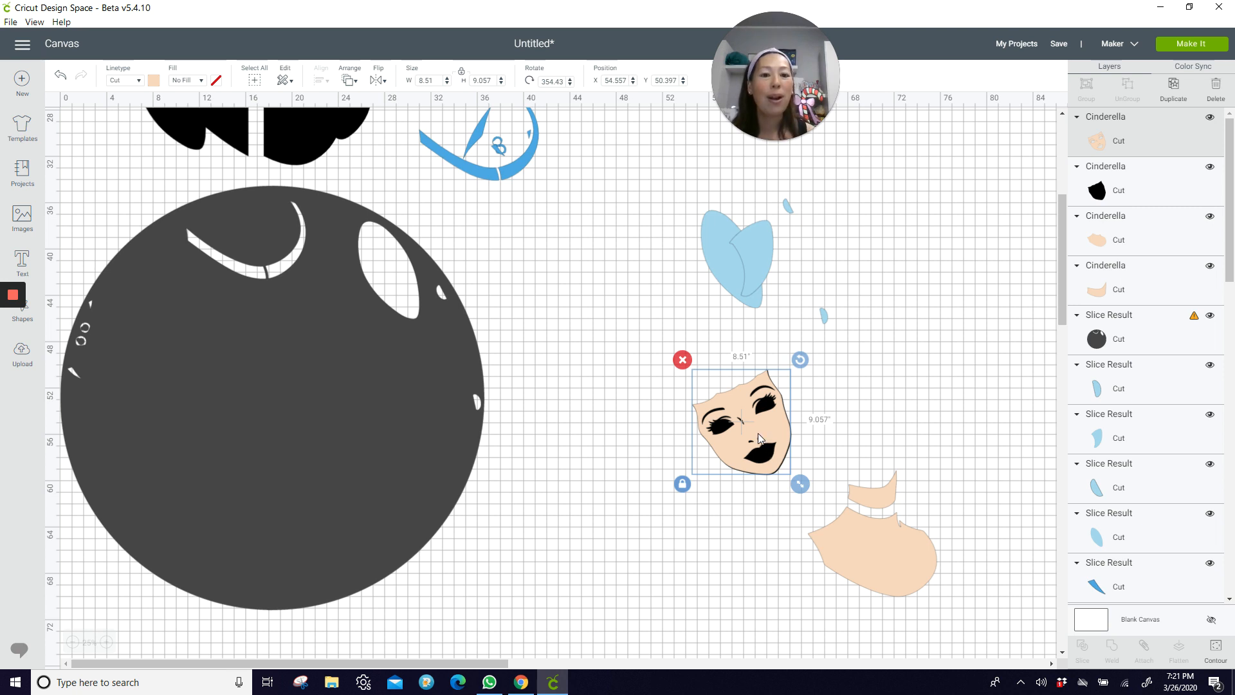
left_click_drag(762, 426, 859, 404)
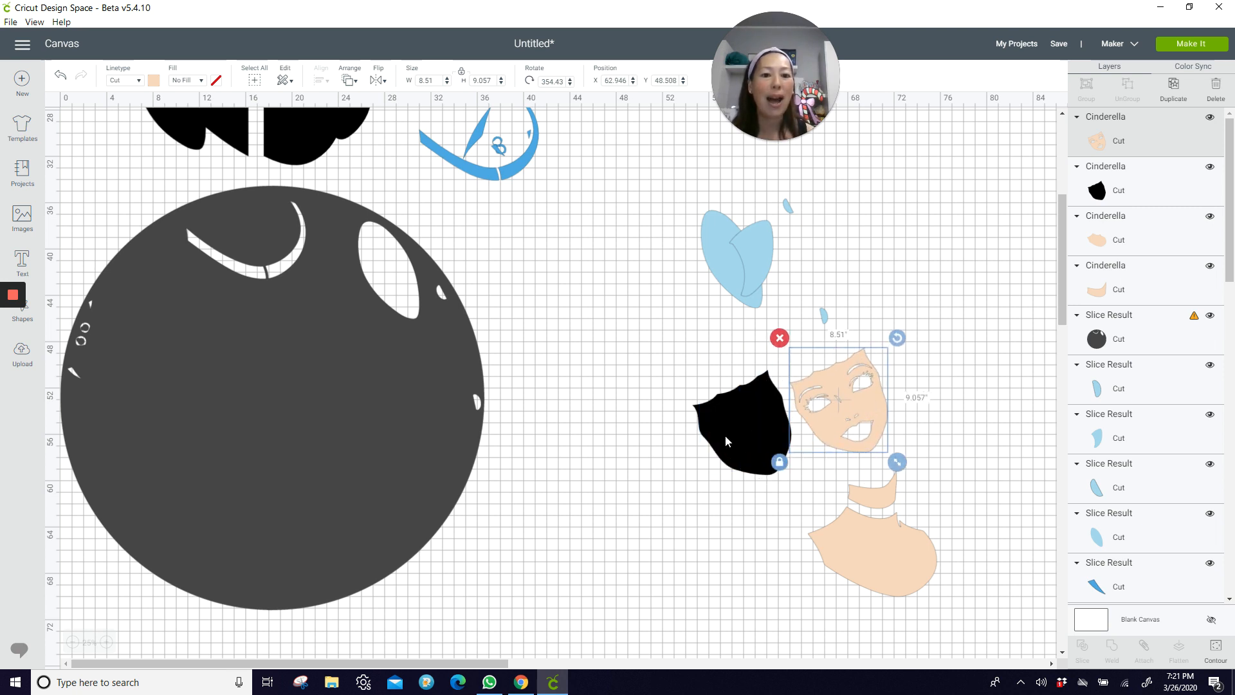
Close the gaps between the upper four black silhouette slices, moving the shoulder piece to about X 7.7, Y 16.2.
scroll(340, 181, "up", 5)
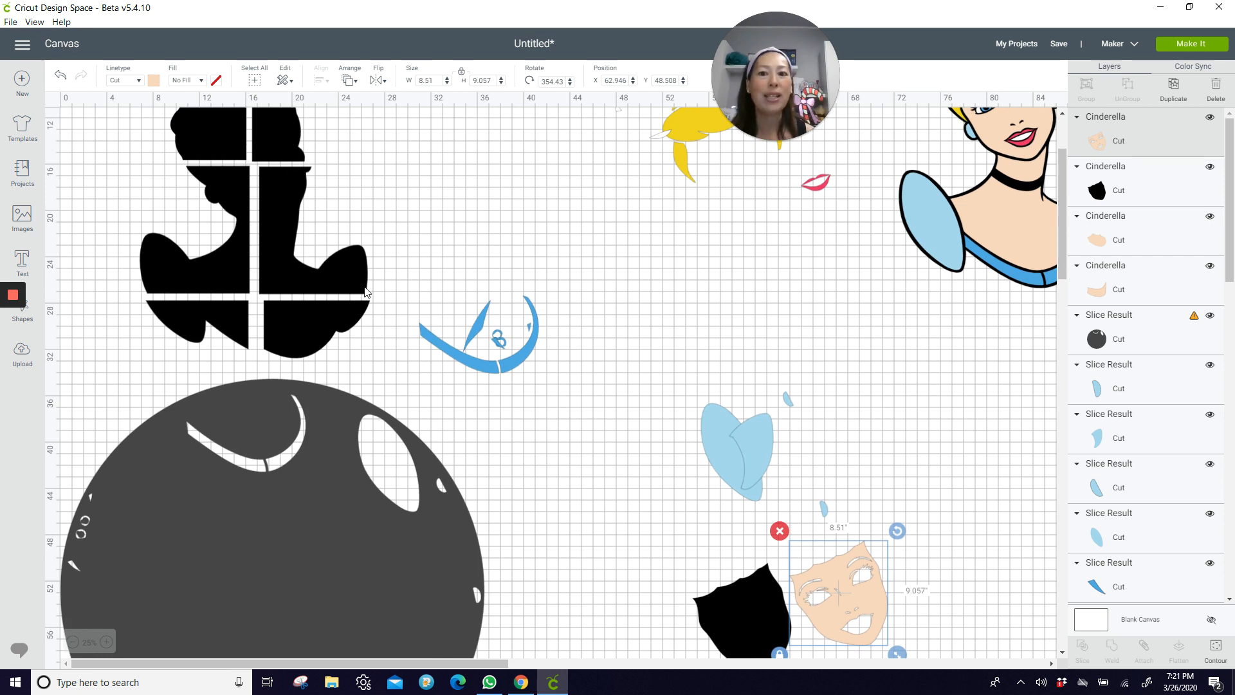
left_click_drag(235, 186, 244, 186)
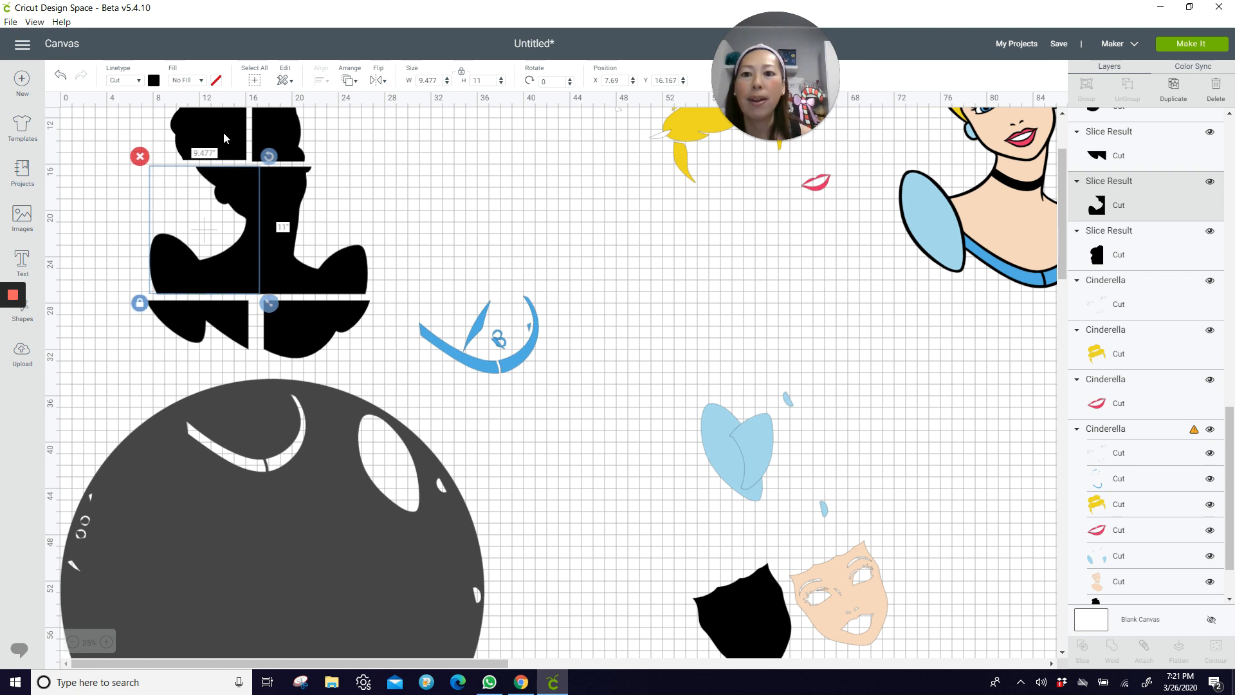
left_click_drag(223, 132, 283, 141)
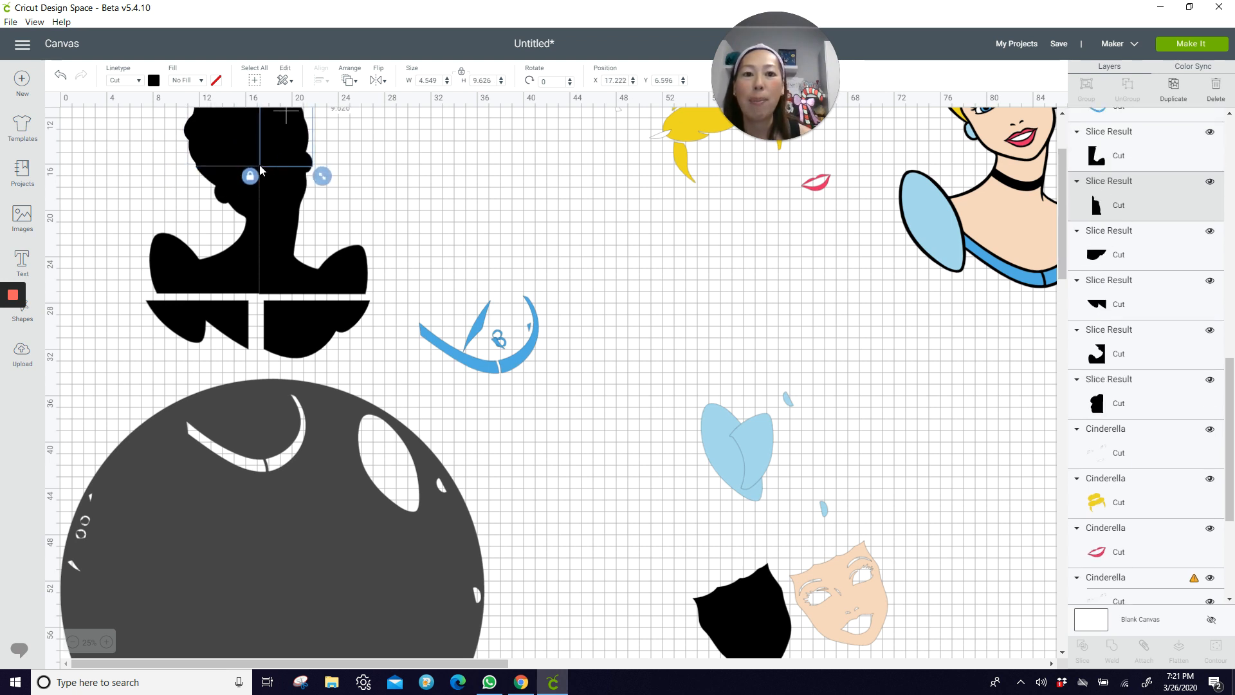
Recolor all the black silhouette slices light blue.
left_click_drag(150, 138, 335, 337)
left_click(153, 80)
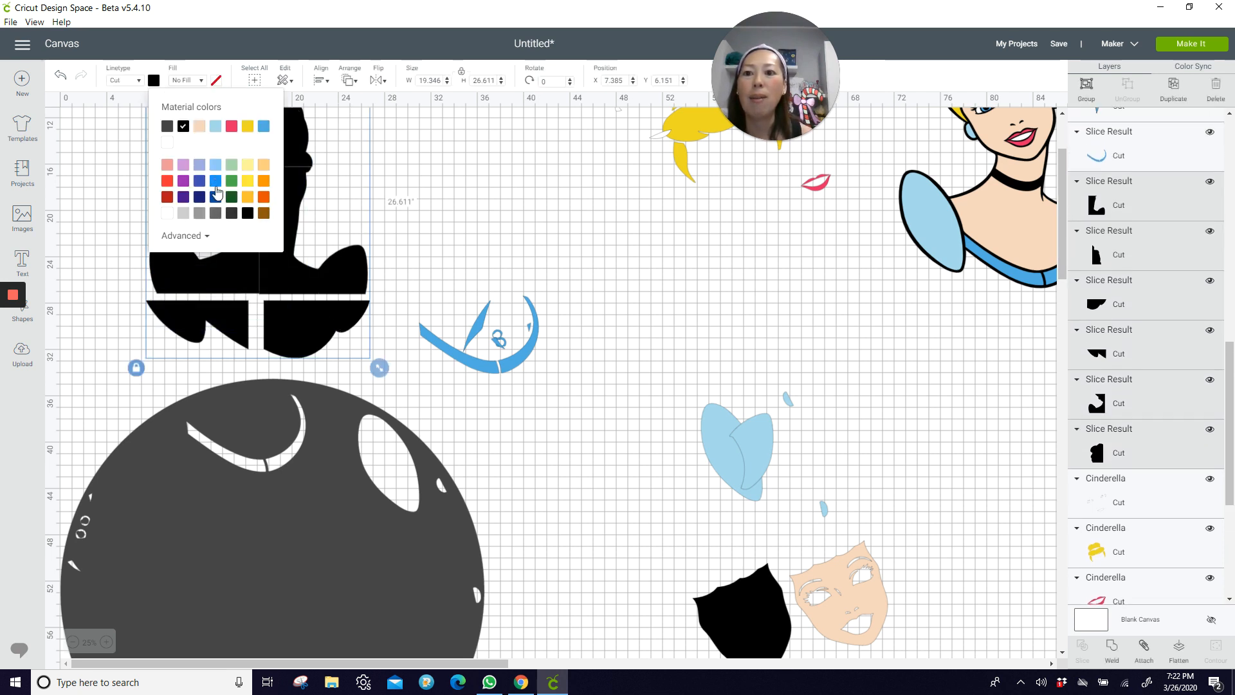
left_click(215, 168)
left_click(351, 224)
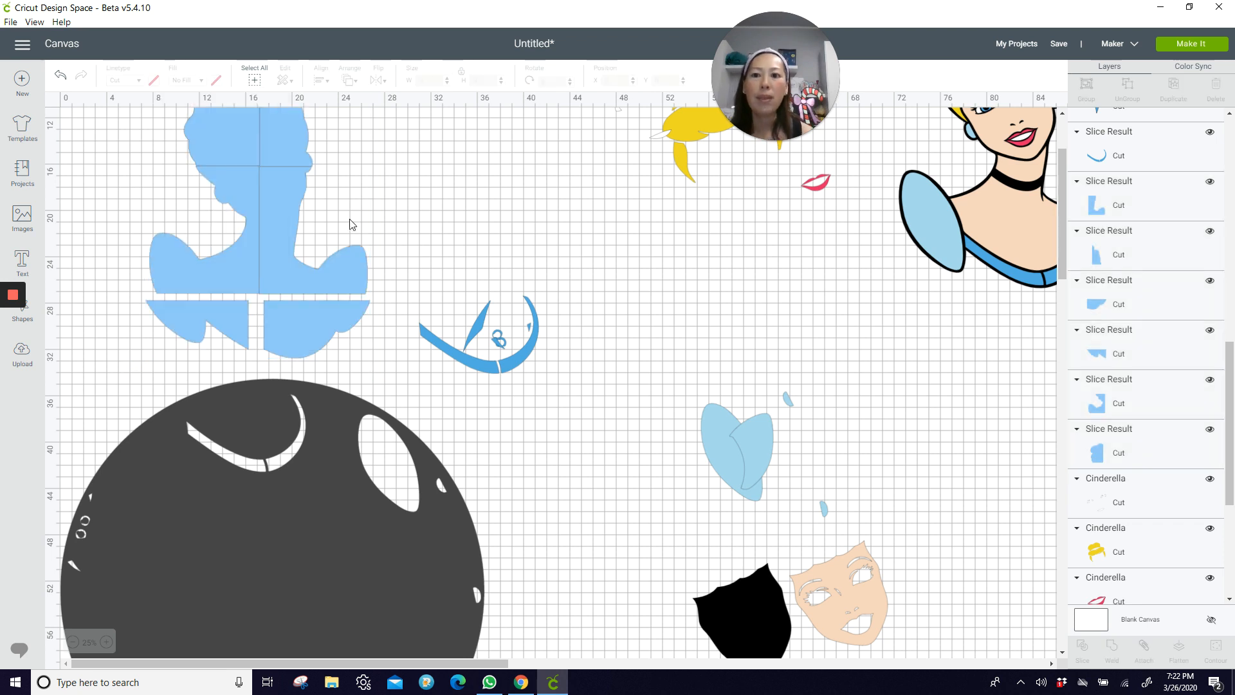
Try the detailed face alone over the blue silhouette at about X 12.1, Y 11.5, and move it off to about X 32.6, Y 13.6.
scroll(675, 544, "up", 3)
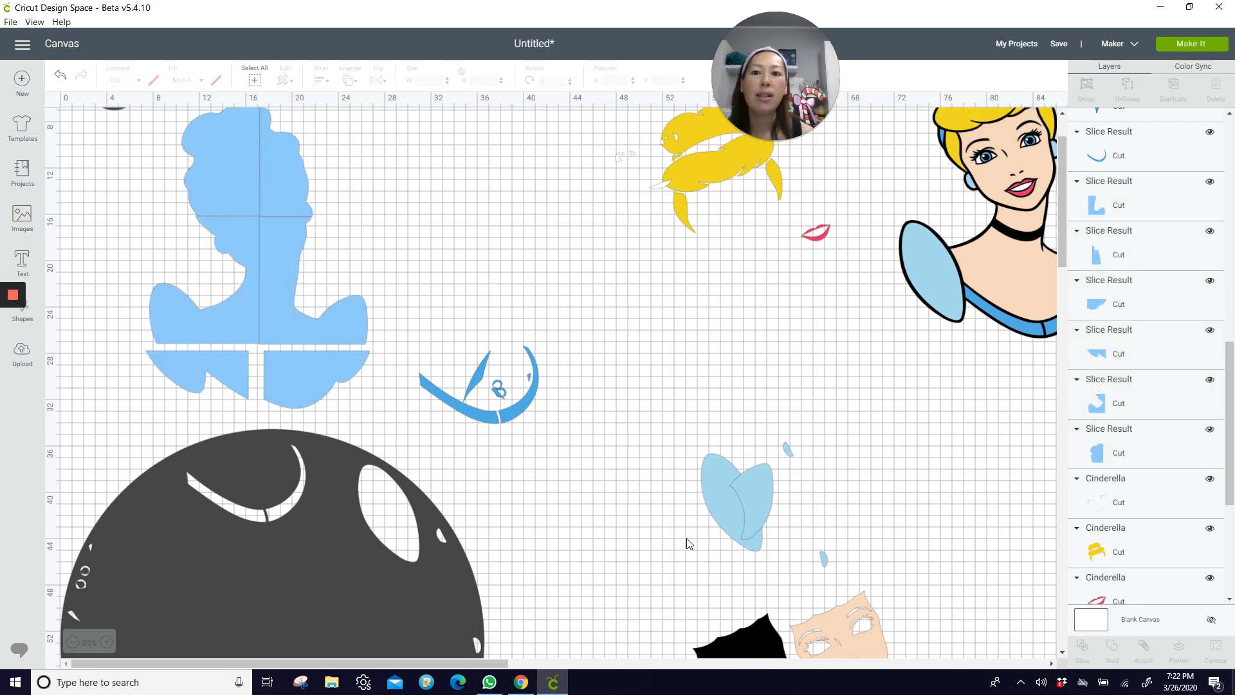
left_click(852, 630)
left_click_drag(669, 385, 271, 213)
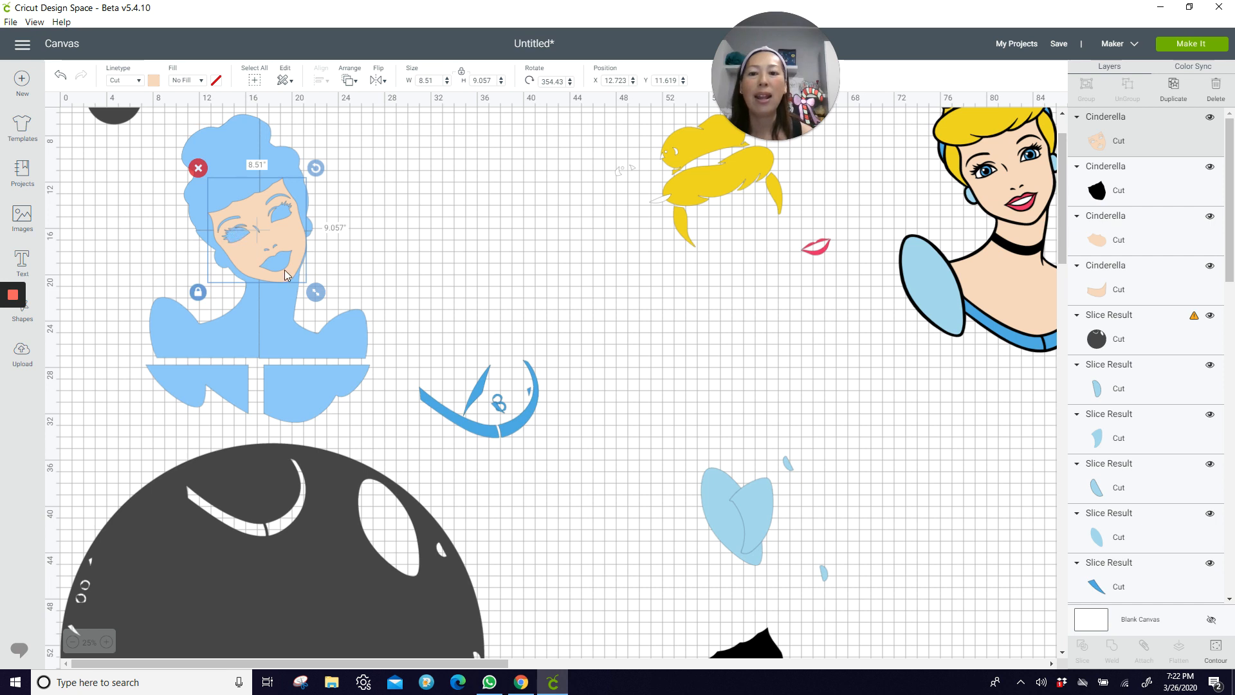
left_click_drag(283, 238, 273, 233)
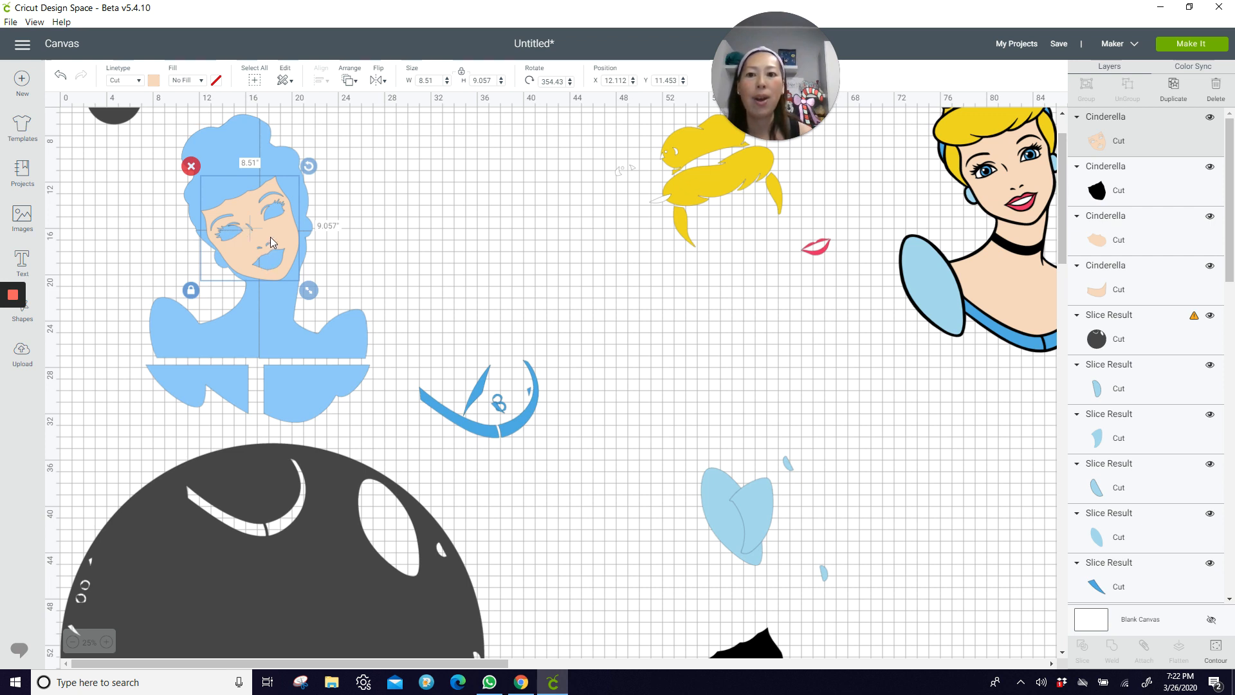
left_click_drag(274, 238, 512, 261)
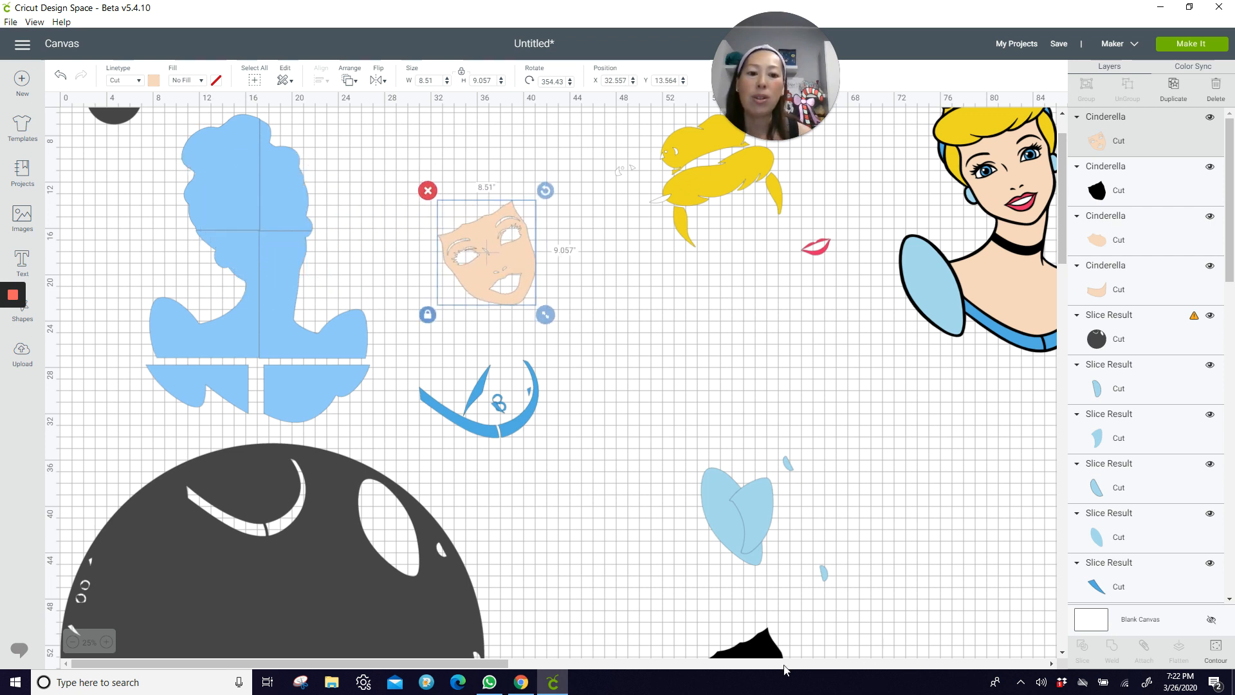
Try the black face backing with the detailed face on top over the blue silhouette, and move both back beside the light-blue pieces.
left_click_drag(763, 654, 272, 195)
left_click_drag(481, 251, 277, 234)
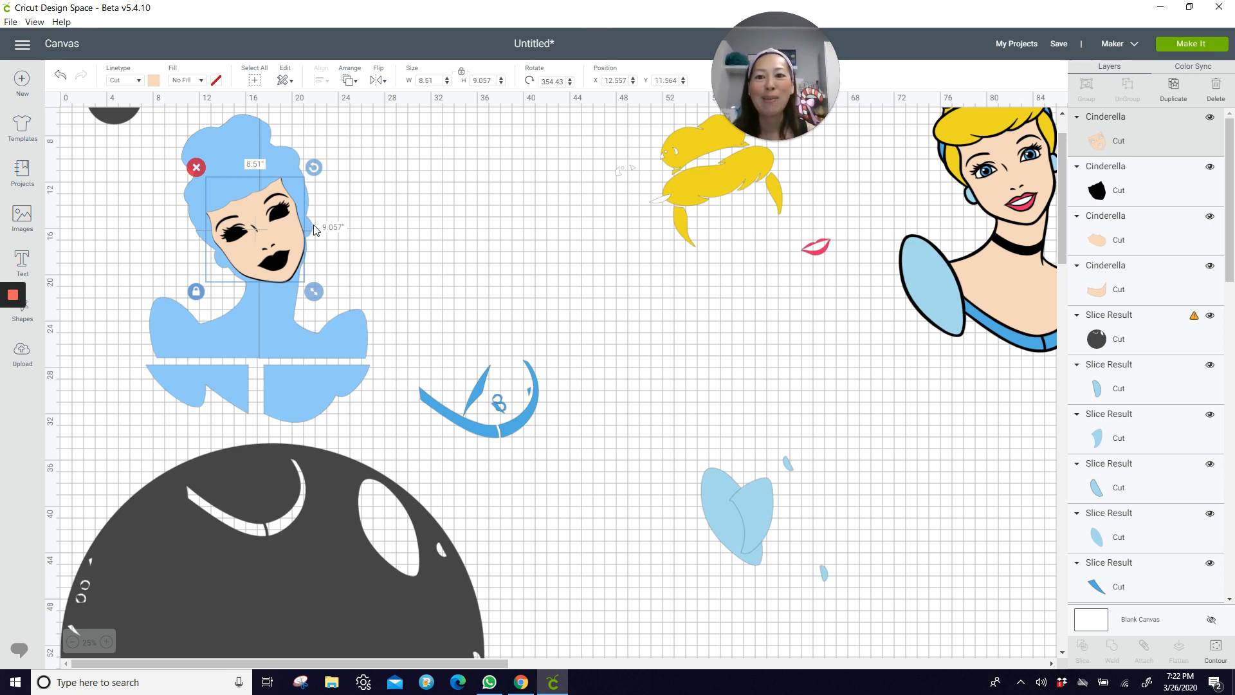
left_click_drag(310, 253, 871, 469)
left_click_drag(301, 267, 779, 529)
Recolor all the light-blue silhouette slices back to black.
left_click_drag(142, 156, 350, 415)
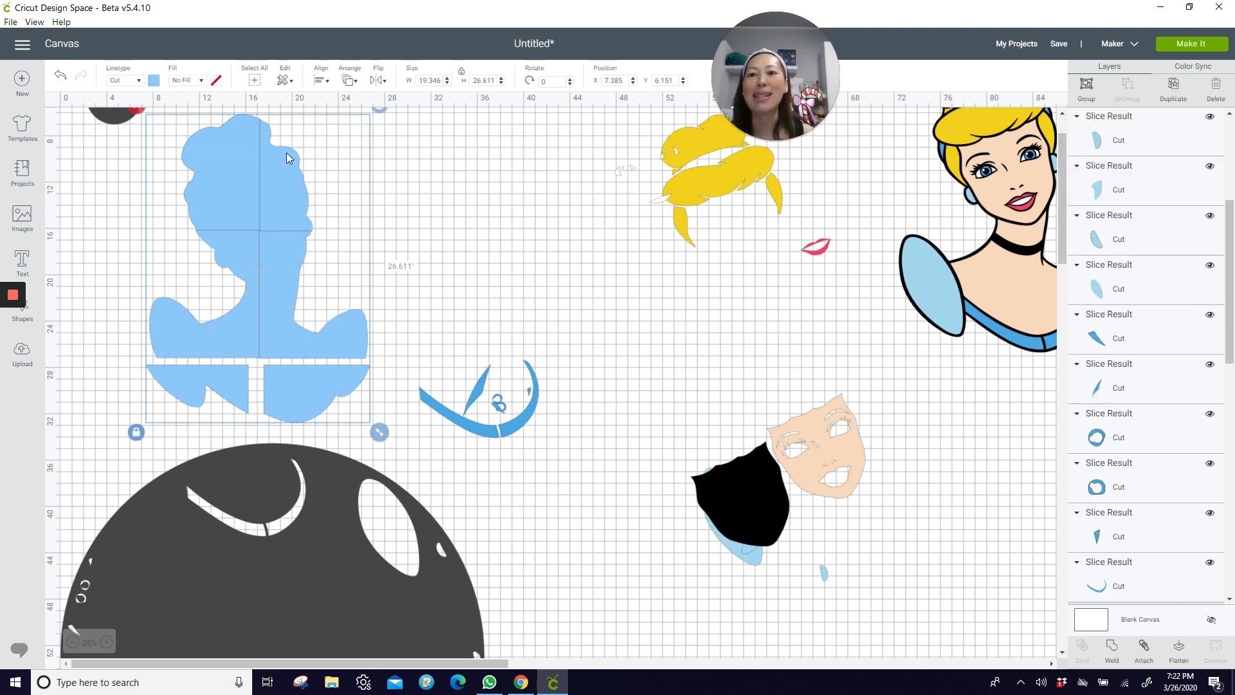
left_click(153, 81)
left_click(184, 127)
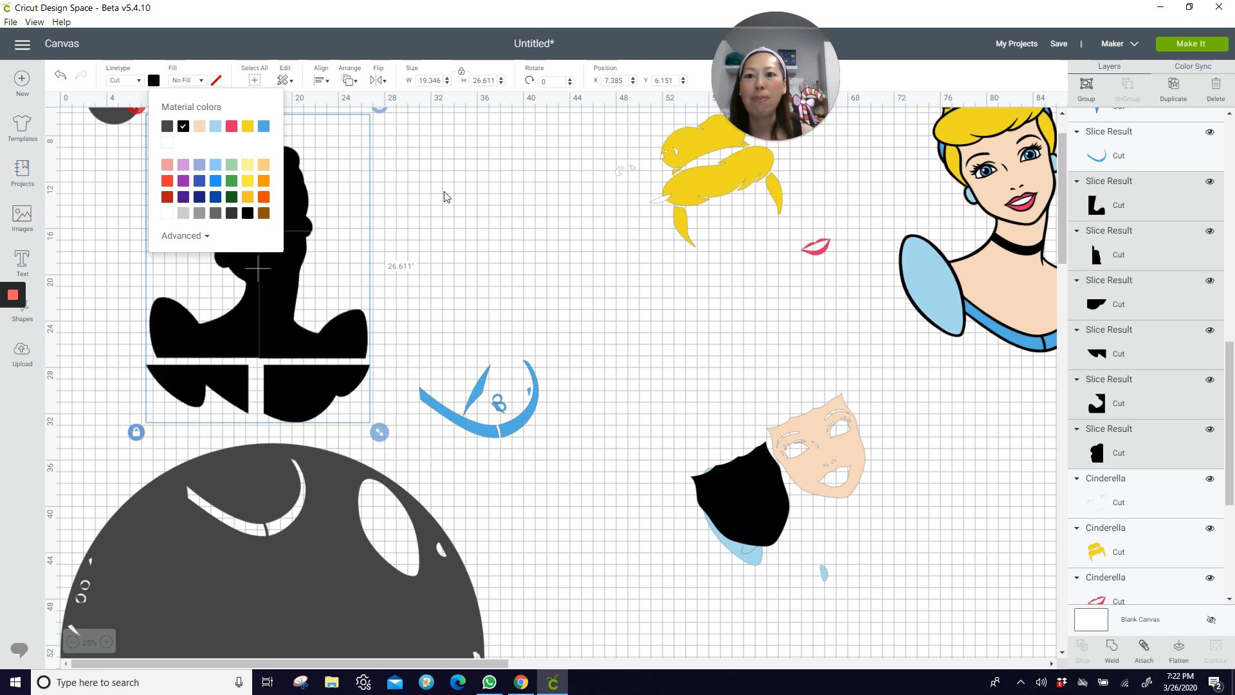
left_click(447, 197)
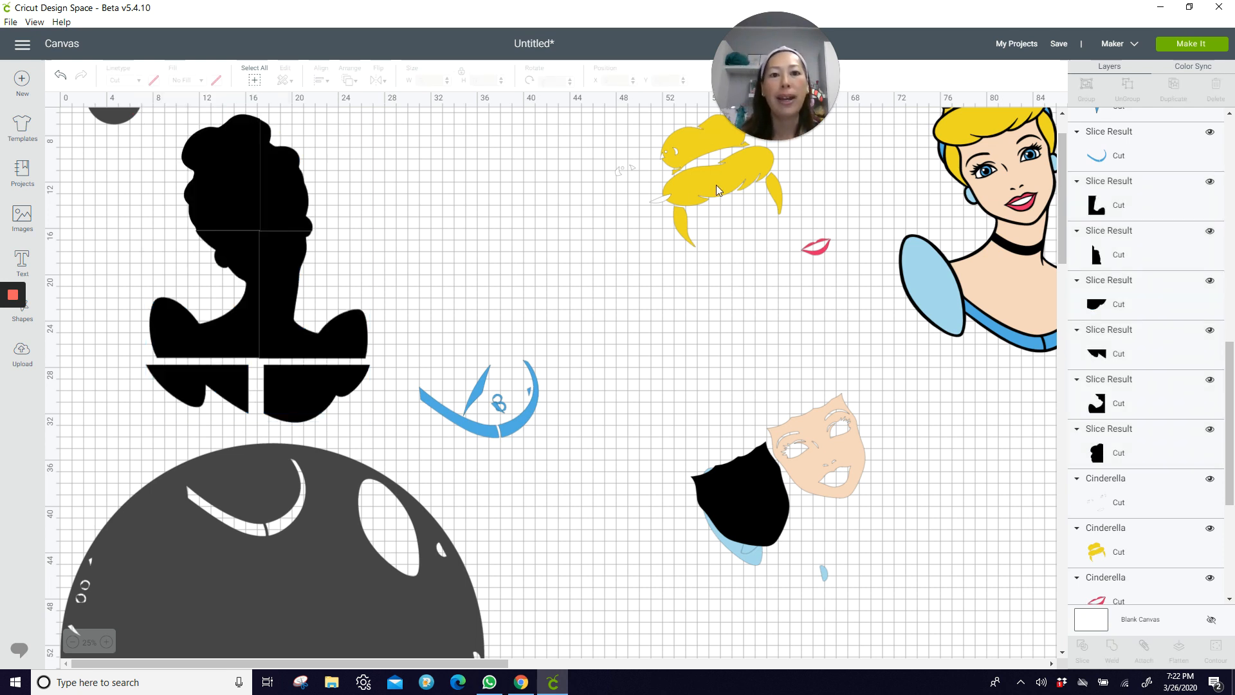
Move the yellow hair layer to about X 47.2, Y 19.8 and duplicate it twice.
left_click_drag(716, 184, 662, 341)
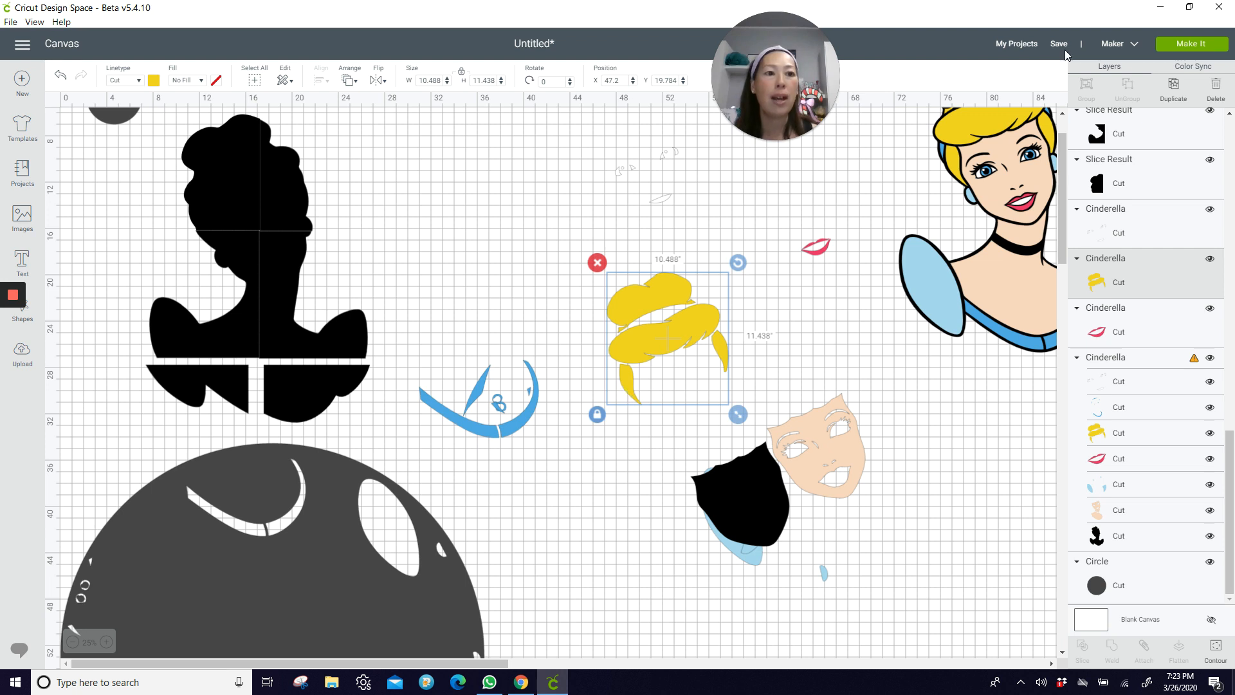
left_click(1175, 92)
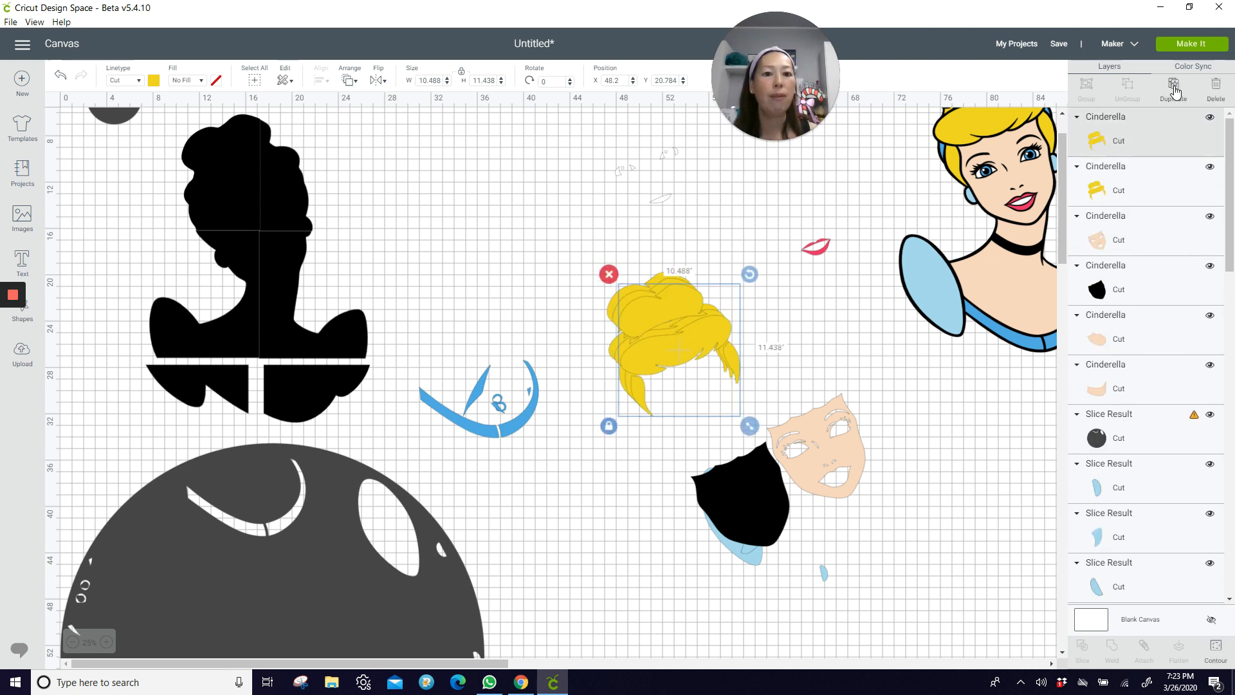
left_click(1175, 92)
Use Contour to keep only the hair's lower front band in the top copy and place it at about X 33.9, Y 16.2.
left_click(1216, 649)
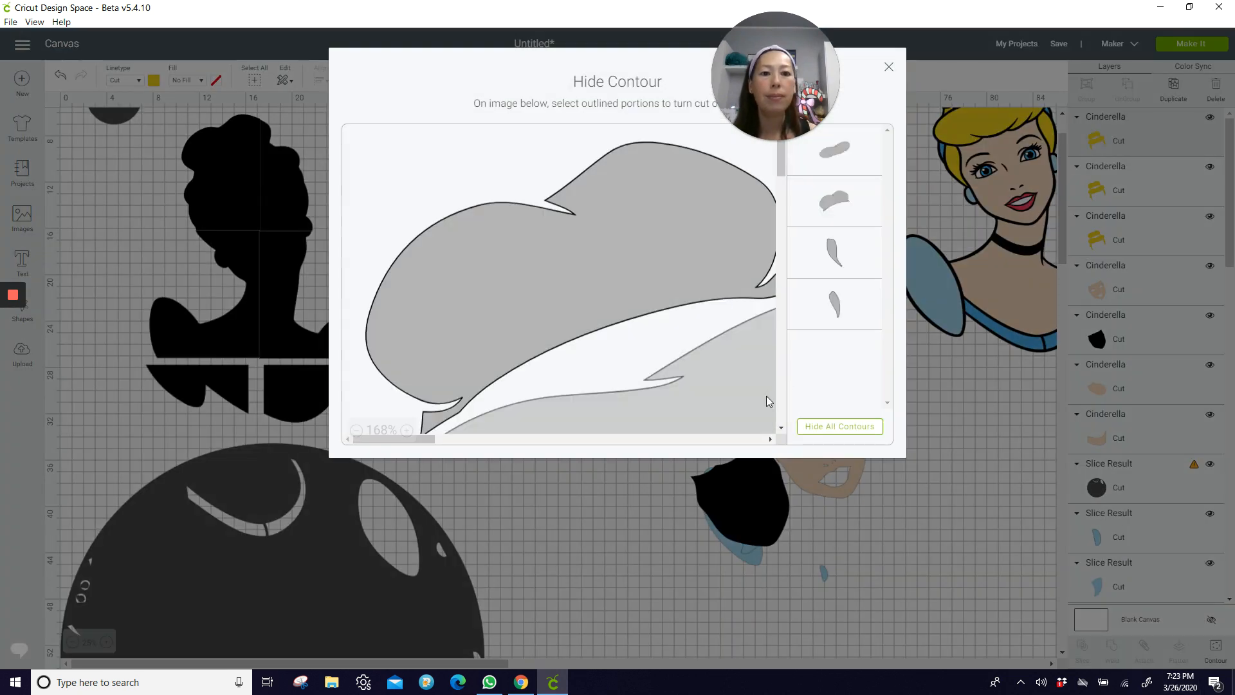
left_click(839, 427)
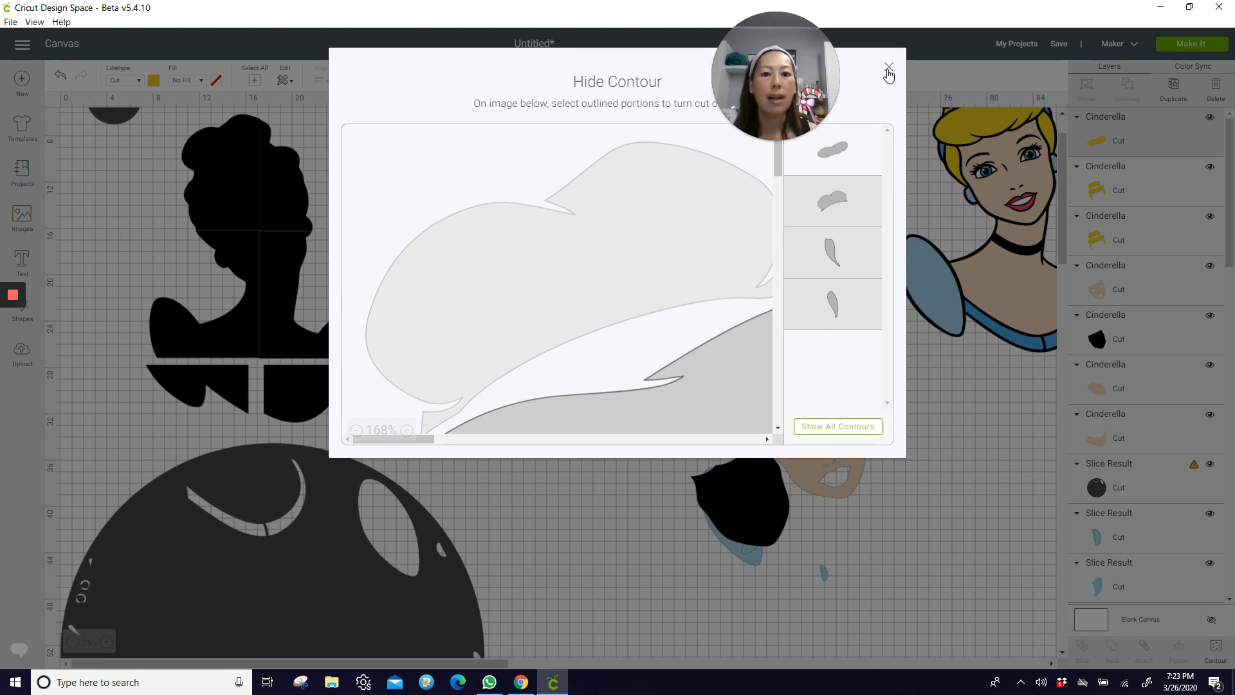
left_click(888, 67)
left_click_drag(705, 368, 524, 264)
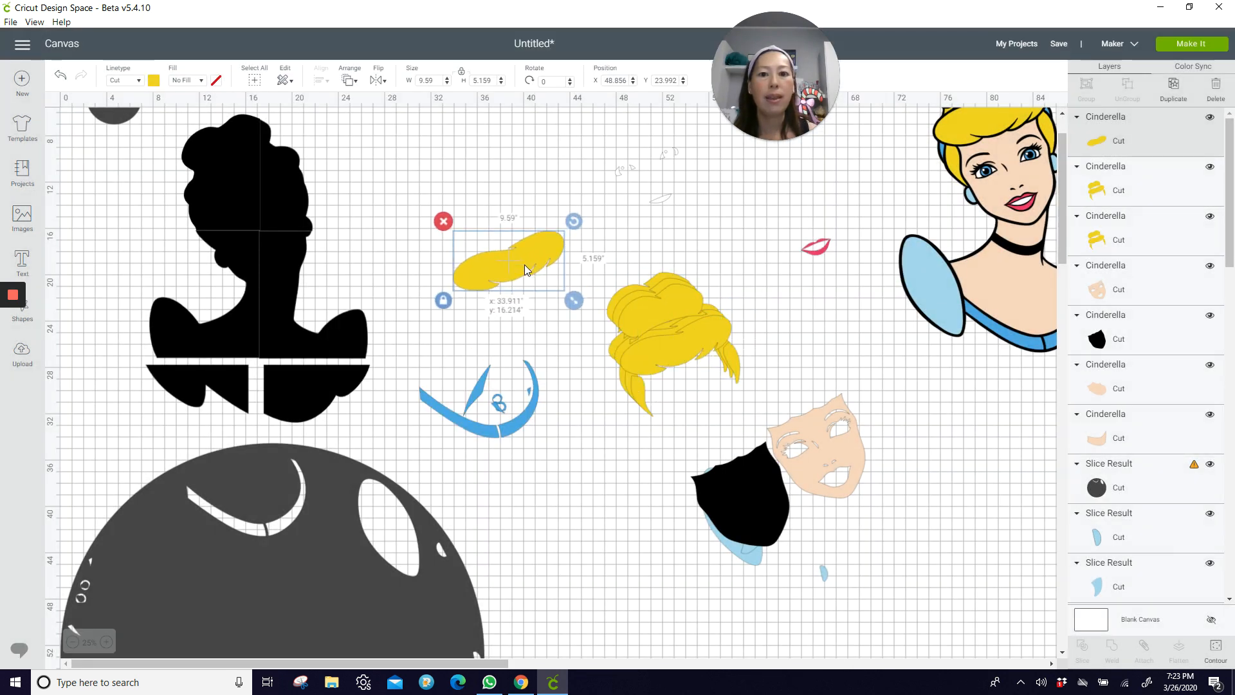
Use Contour to keep only the upper bun in the second hair copy and place it above the front hair band.
left_click(669, 346)
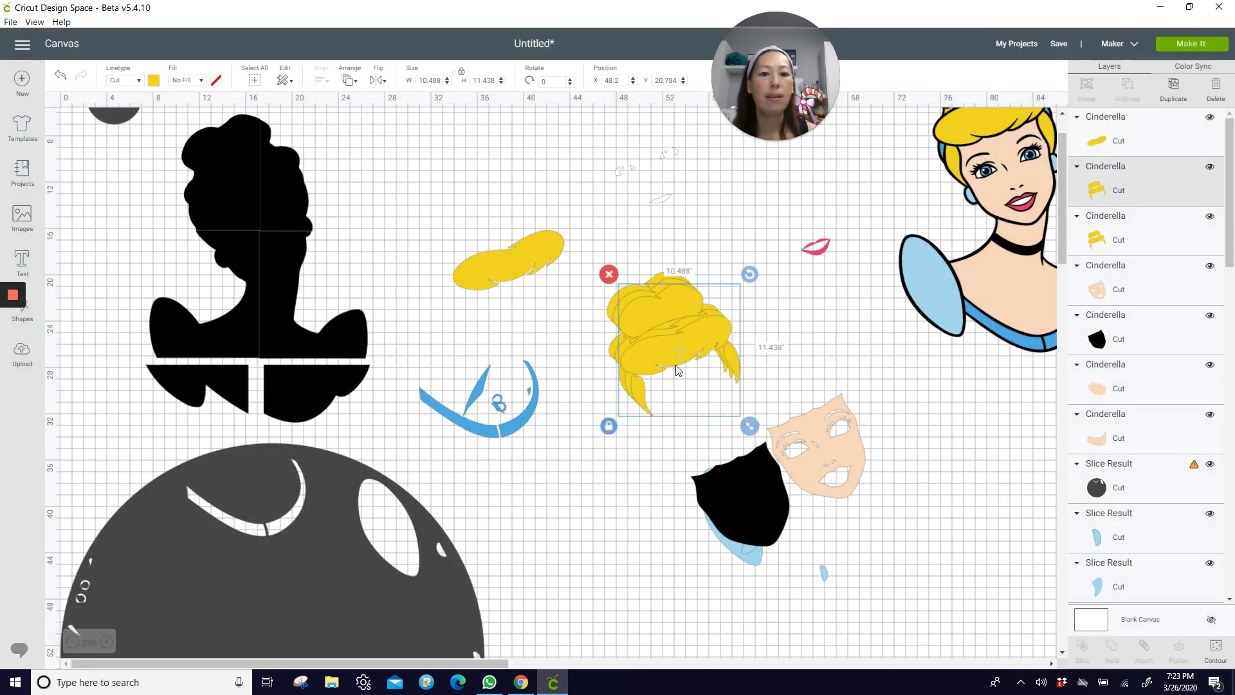
left_click(1218, 650)
left_click(838, 428)
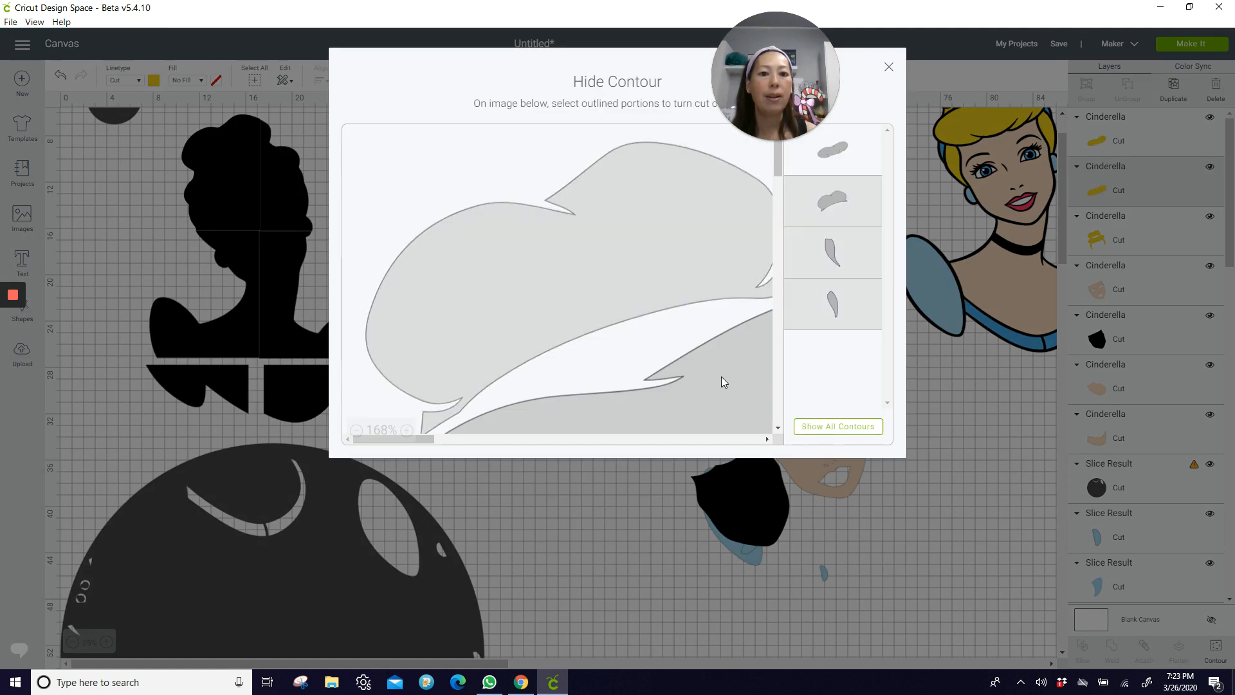
scroll(697, 335, "down", 4)
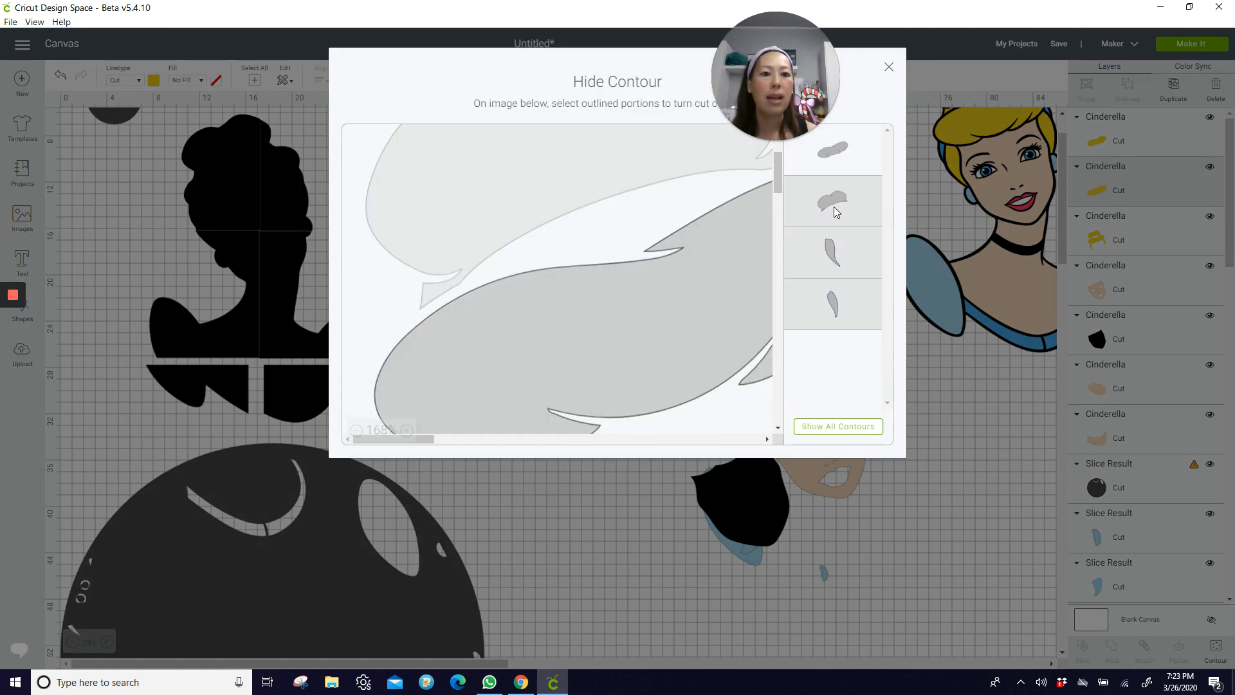
left_click(834, 206)
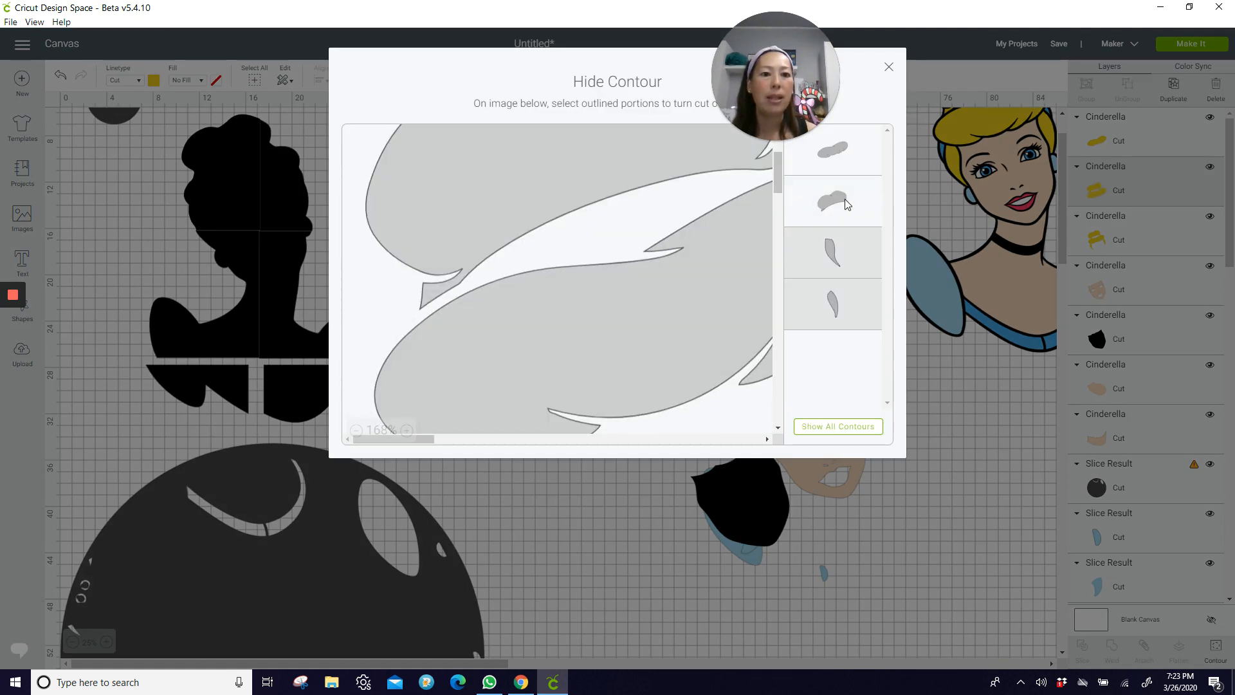
left_click(863, 153)
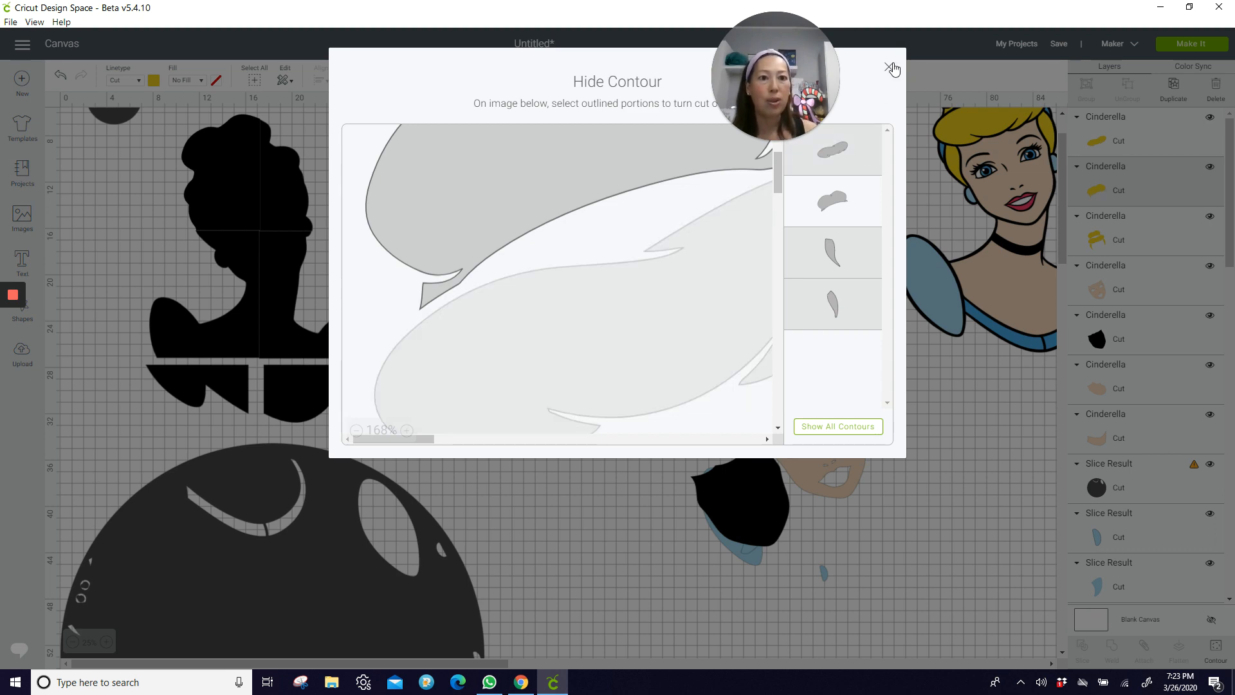
left_click(890, 67)
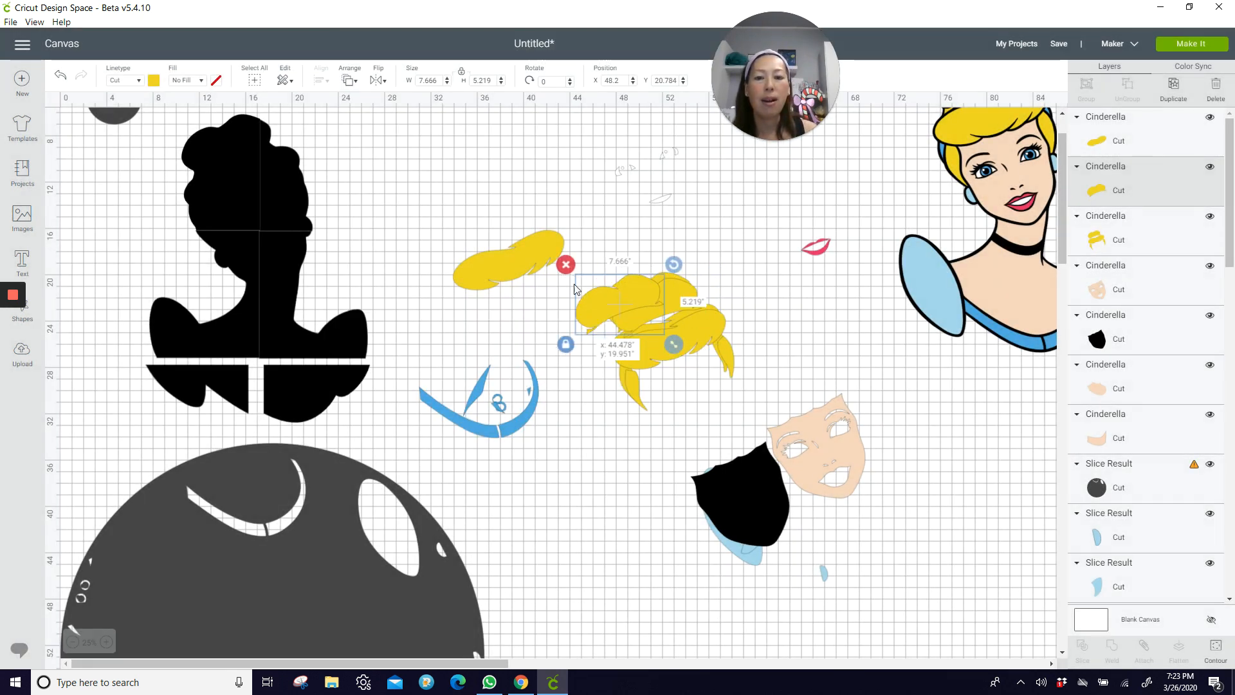
left_click_drag(577, 288, 491, 218)
Use Contour to keep only the left side lock in the next hair copy and place it at about X 34.4, Y 22.0.
left_click(672, 344)
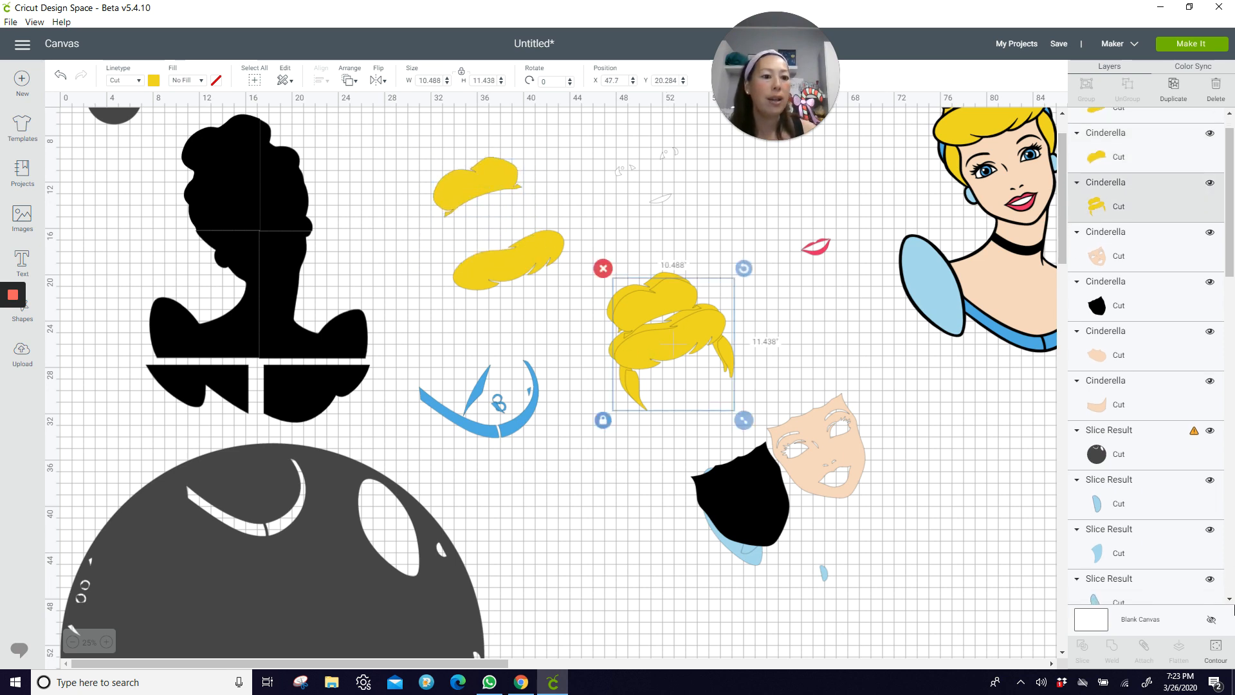
left_click(1216, 650)
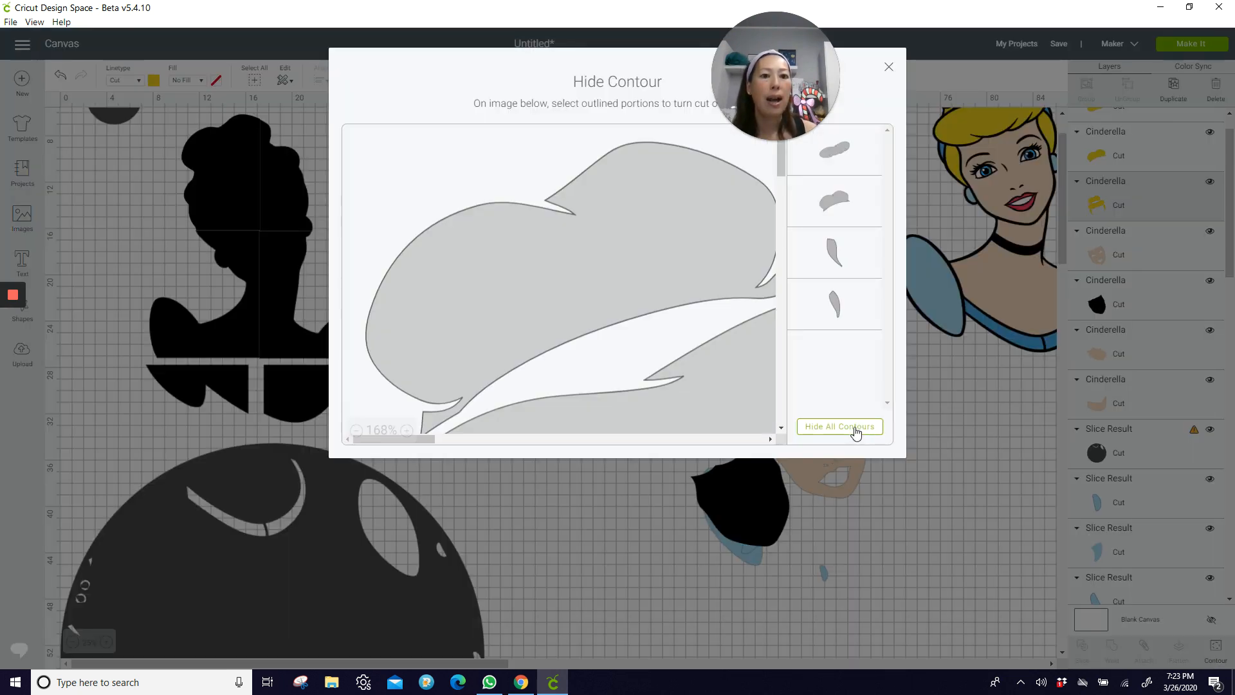
left_click(856, 428)
left_click(838, 254)
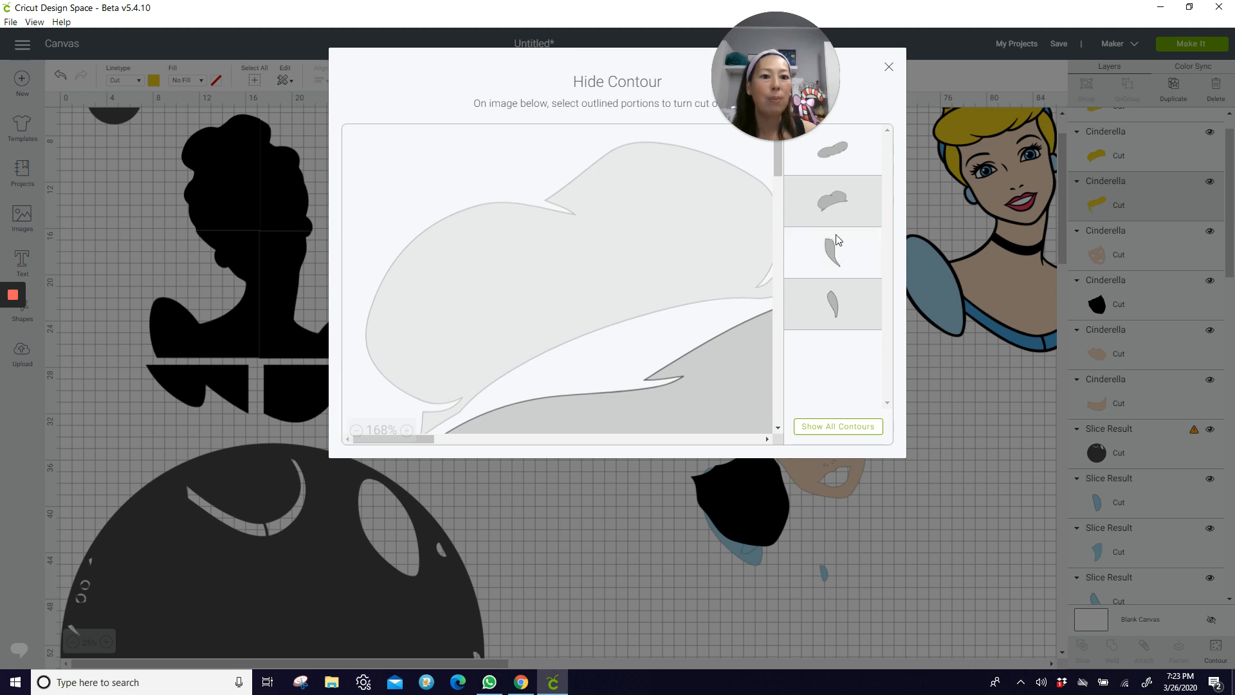
left_click(860, 164)
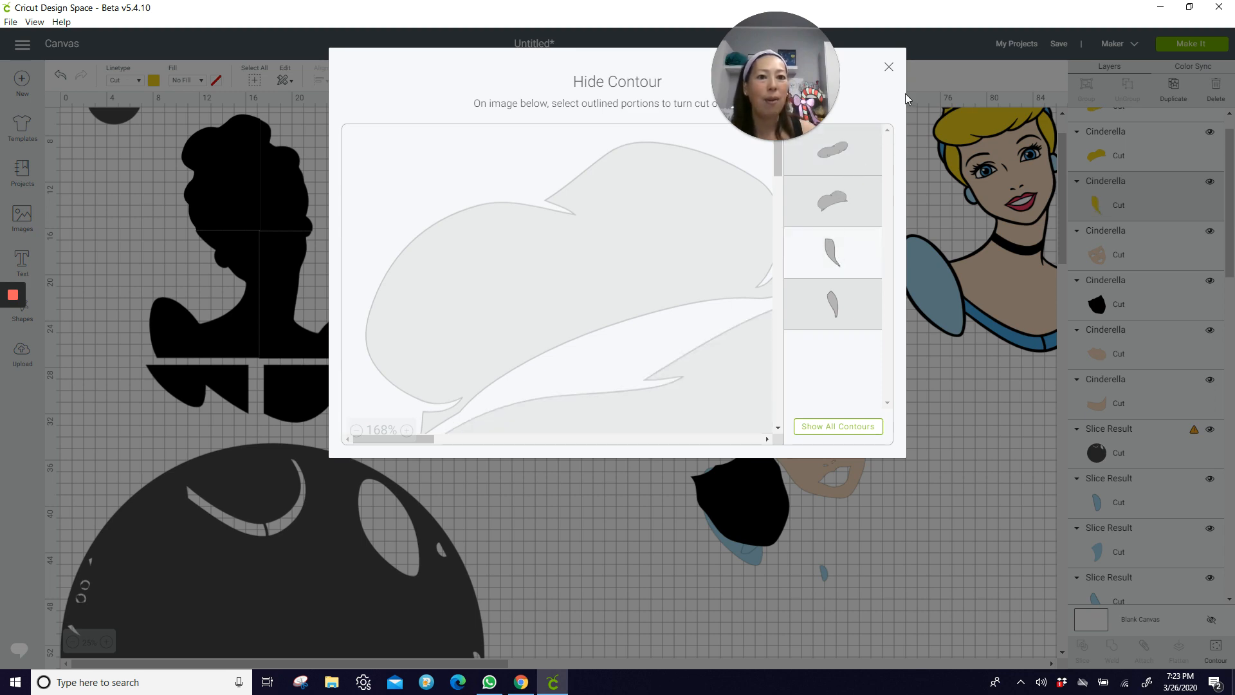
left_click(890, 68)
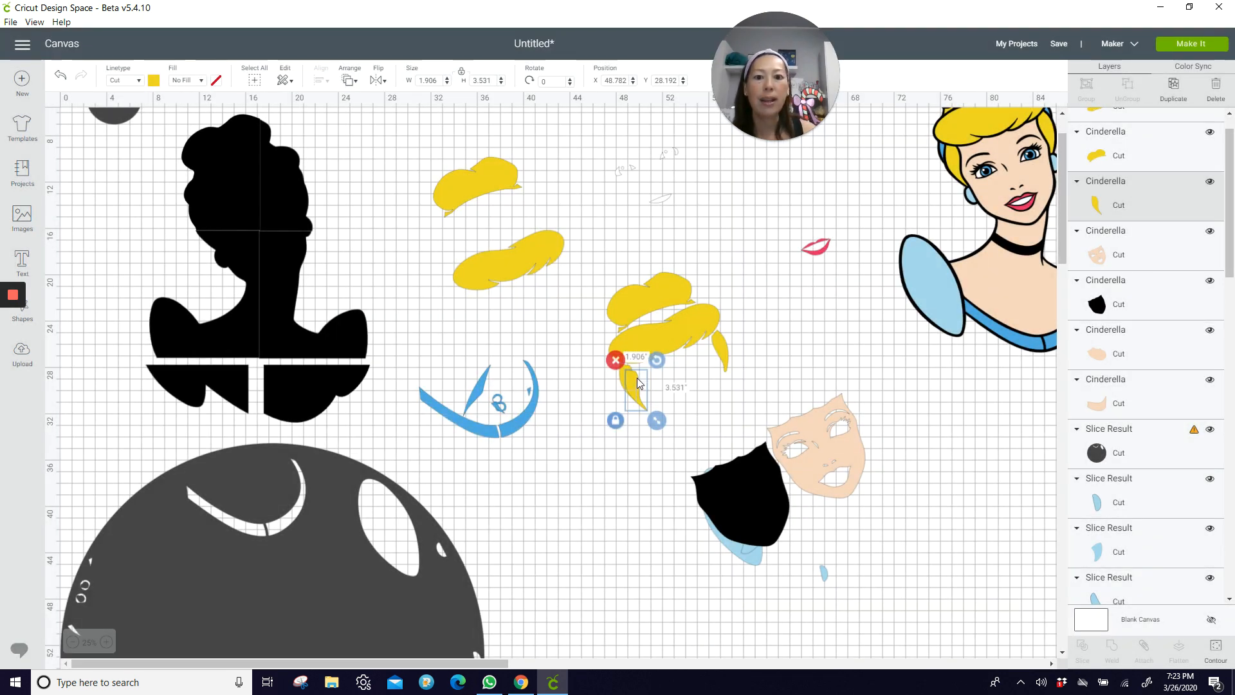
left_click_drag(639, 383, 472, 312)
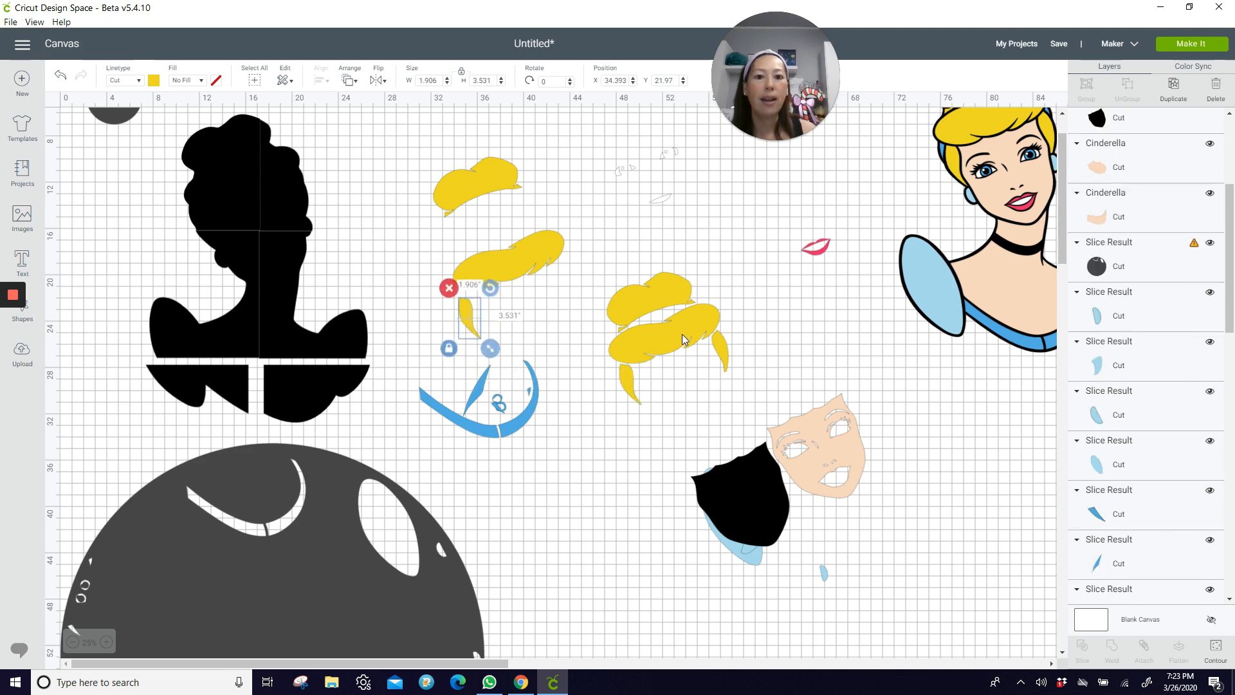
Use Contour to keep only the right side lock in the last separate hair layer and place it at about X 44.6, Y 18.4.
left_click(684, 339)
left_click(1224, 655)
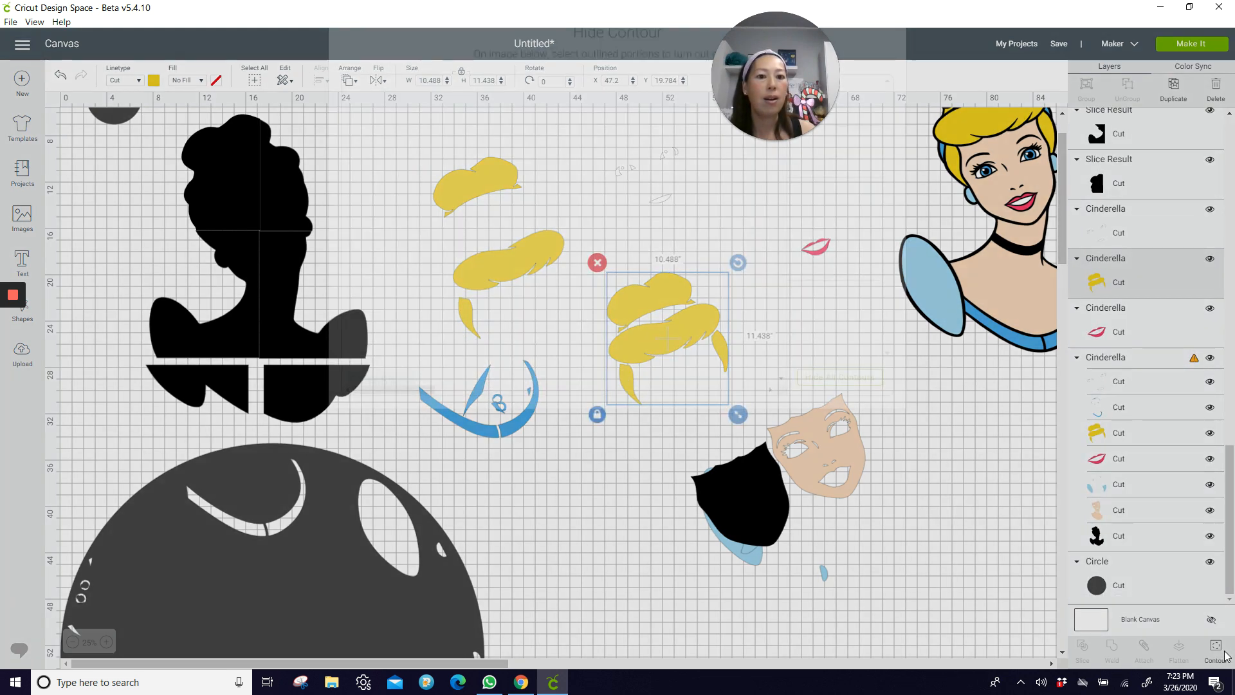
left_click(850, 429)
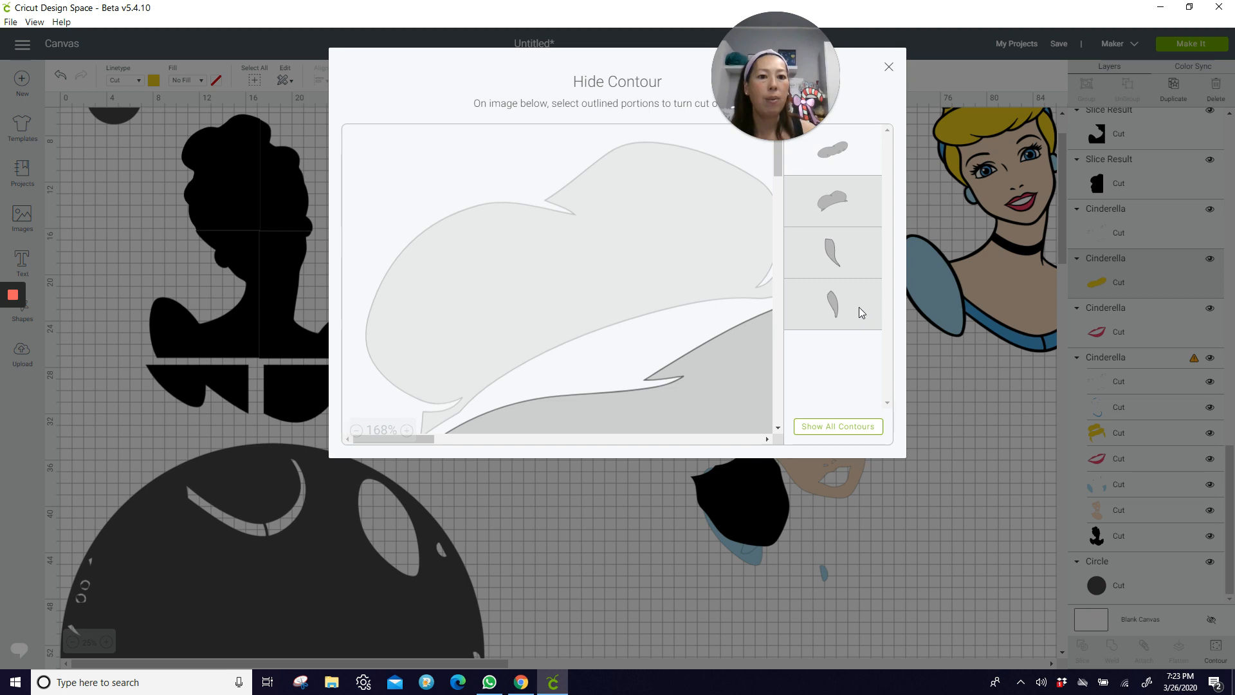
left_click(859, 306)
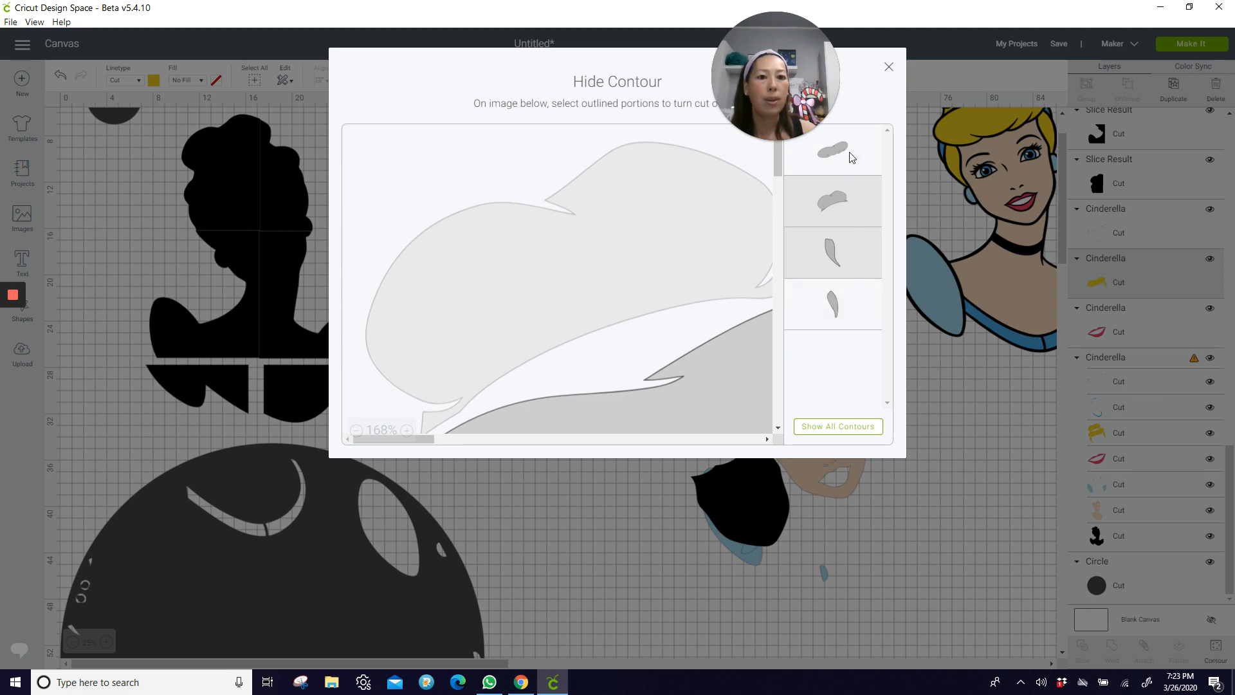
left_click(890, 75)
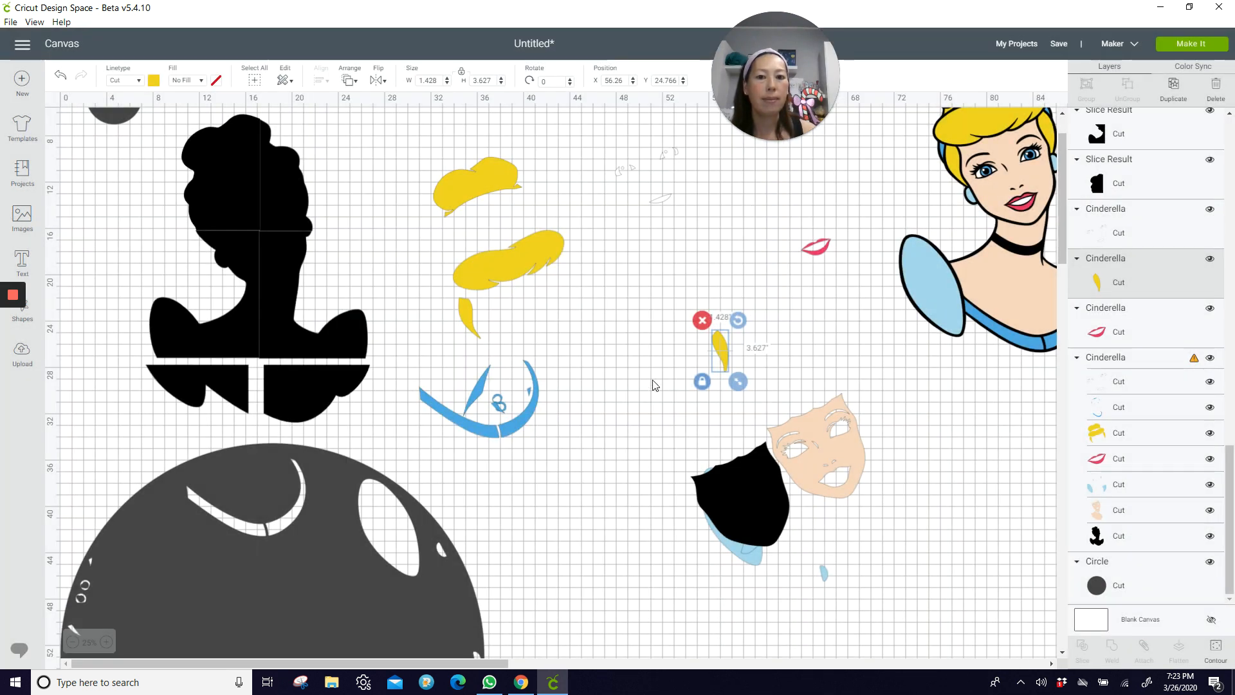
left_click_drag(724, 341, 591, 280)
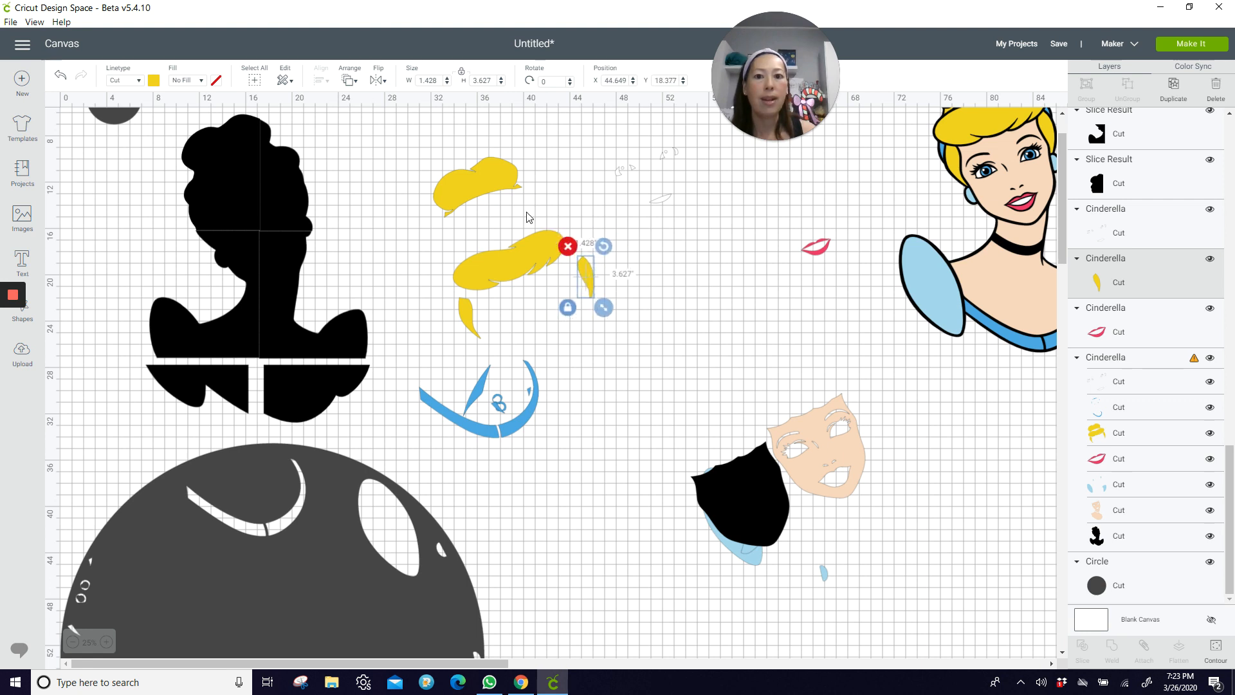
Gather the bun and right lock closely around the front hair band, and move the lips to about X 47.7, Y 22.3.
left_click_drag(497, 196, 519, 233)
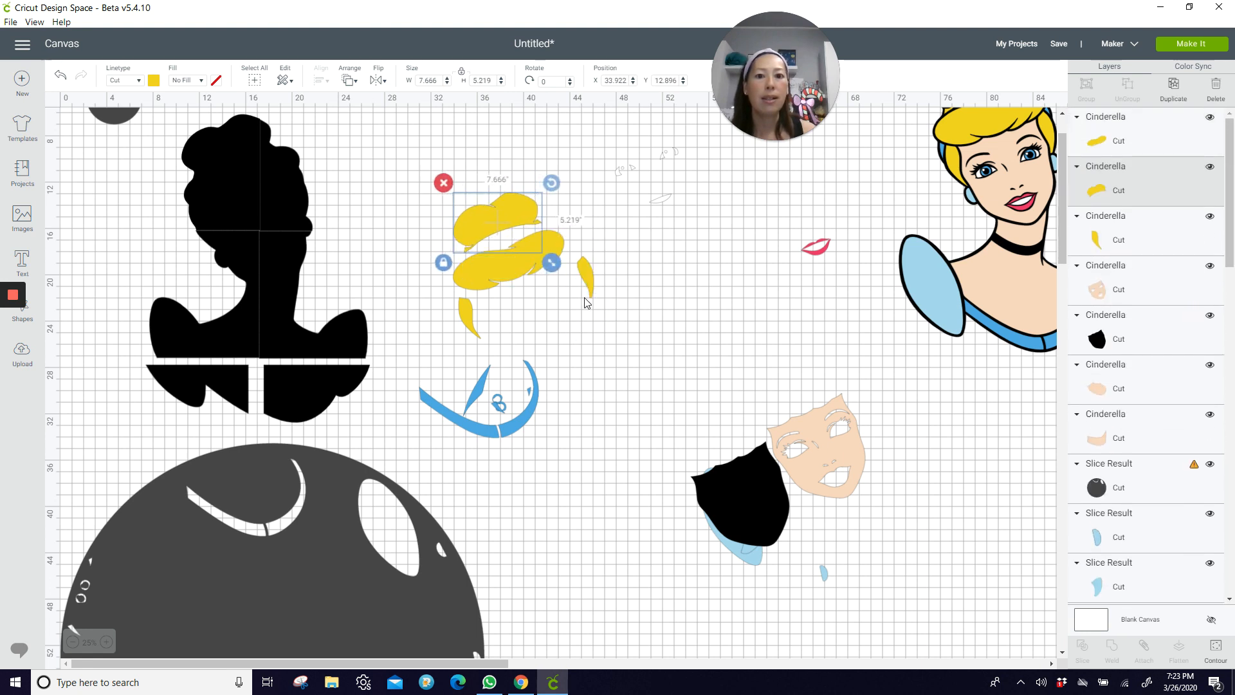
left_click_drag(582, 282, 571, 287)
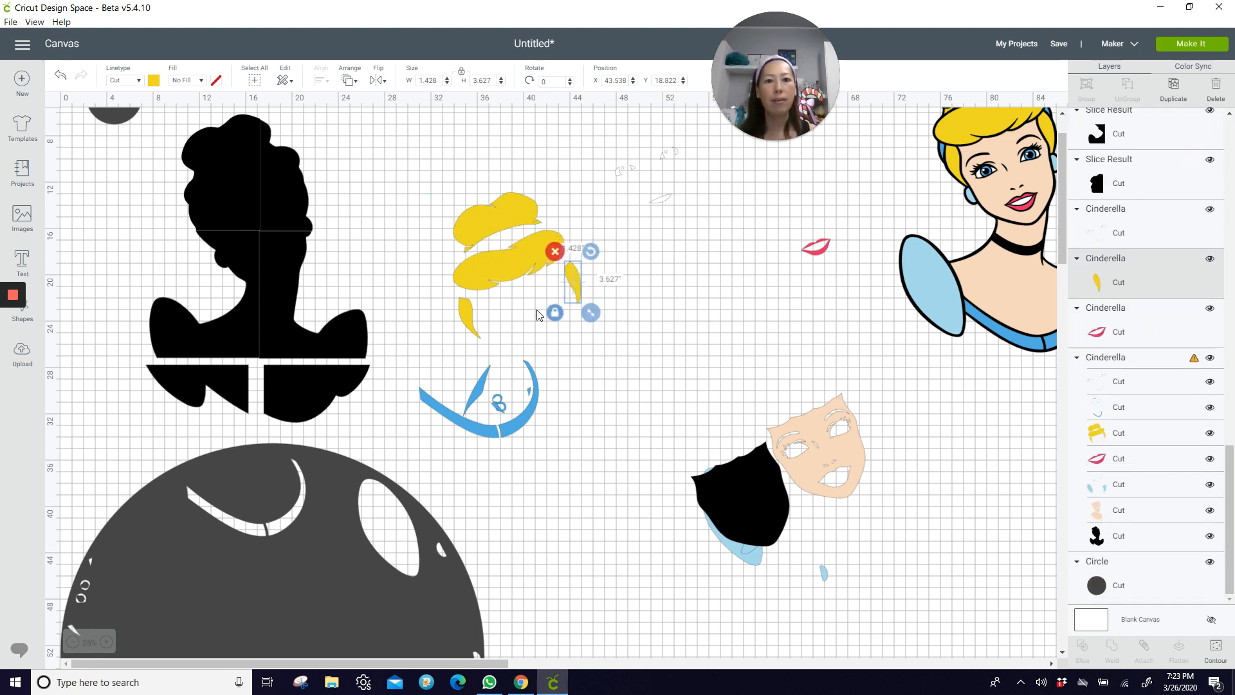
left_click(816, 248)
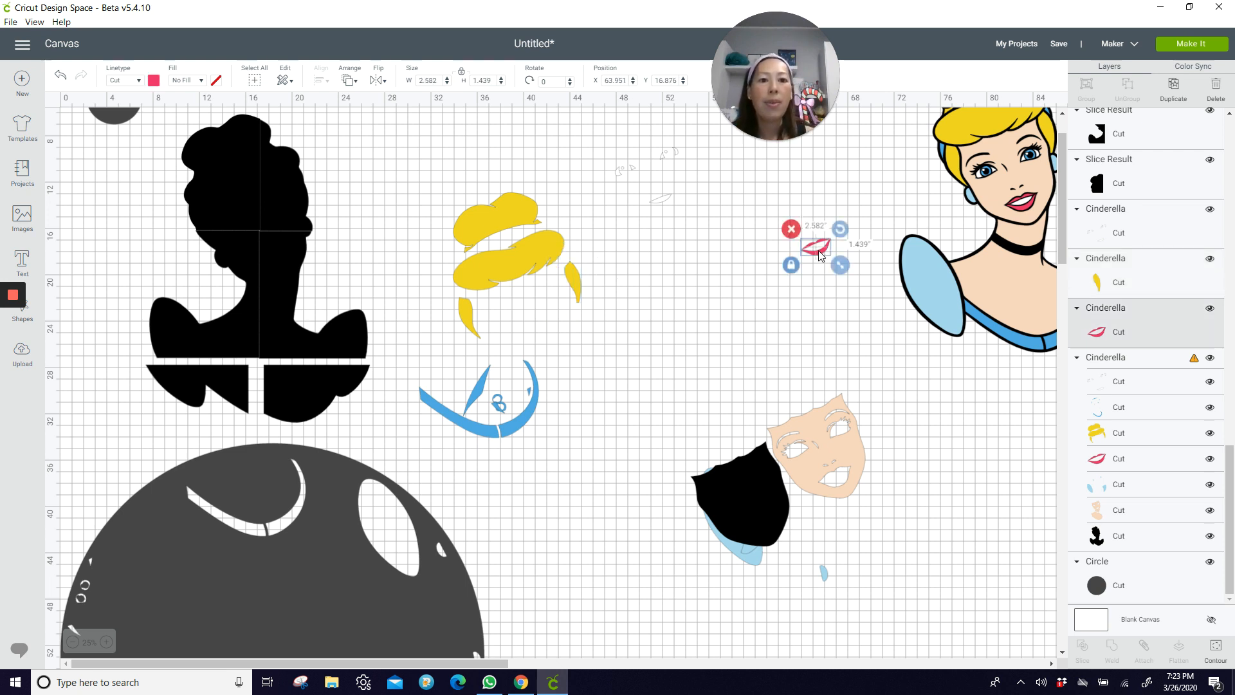
left_click_drag(816, 248, 623, 317)
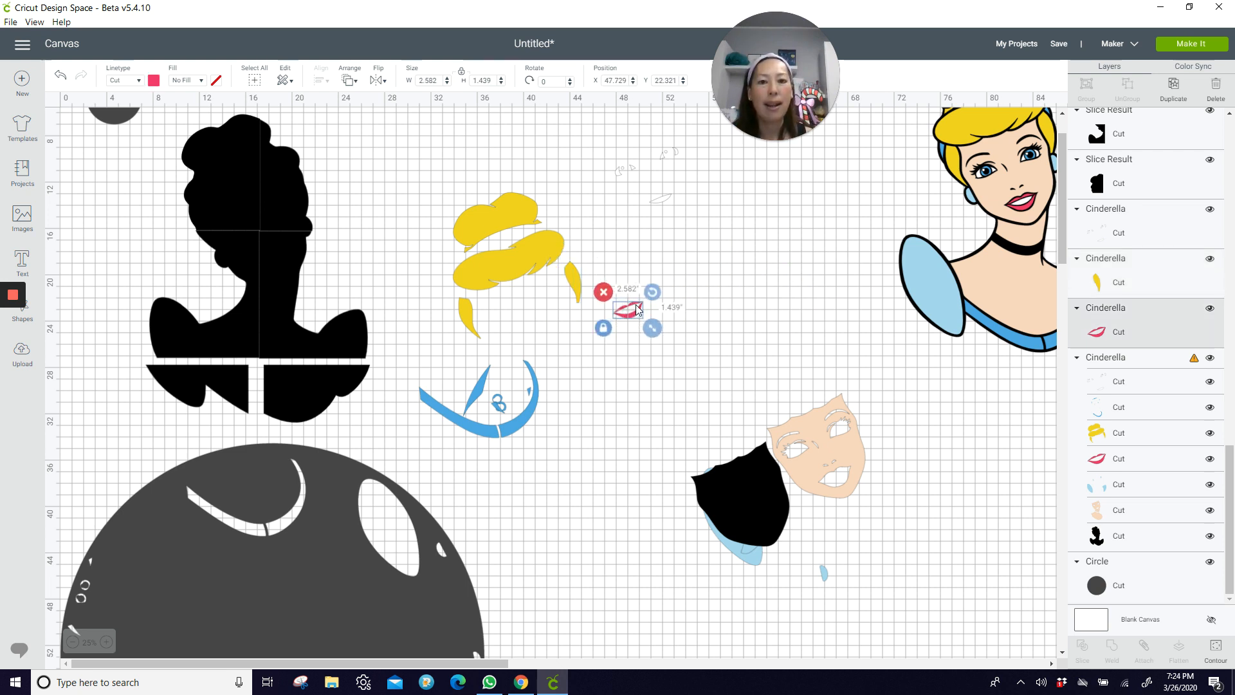
Overlap only the teeth of the white face details with the dark circle and slice them apart from the eye whites.
left_click_drag(666, 201, 721, 271)
left_click_drag(740, 215, 494, 605)
left_click_drag(547, 544, 552, 599)
left_click_drag(514, 556, 503, 569)
left_click(597, 590)
left_click_drag(600, 590, 455, 608)
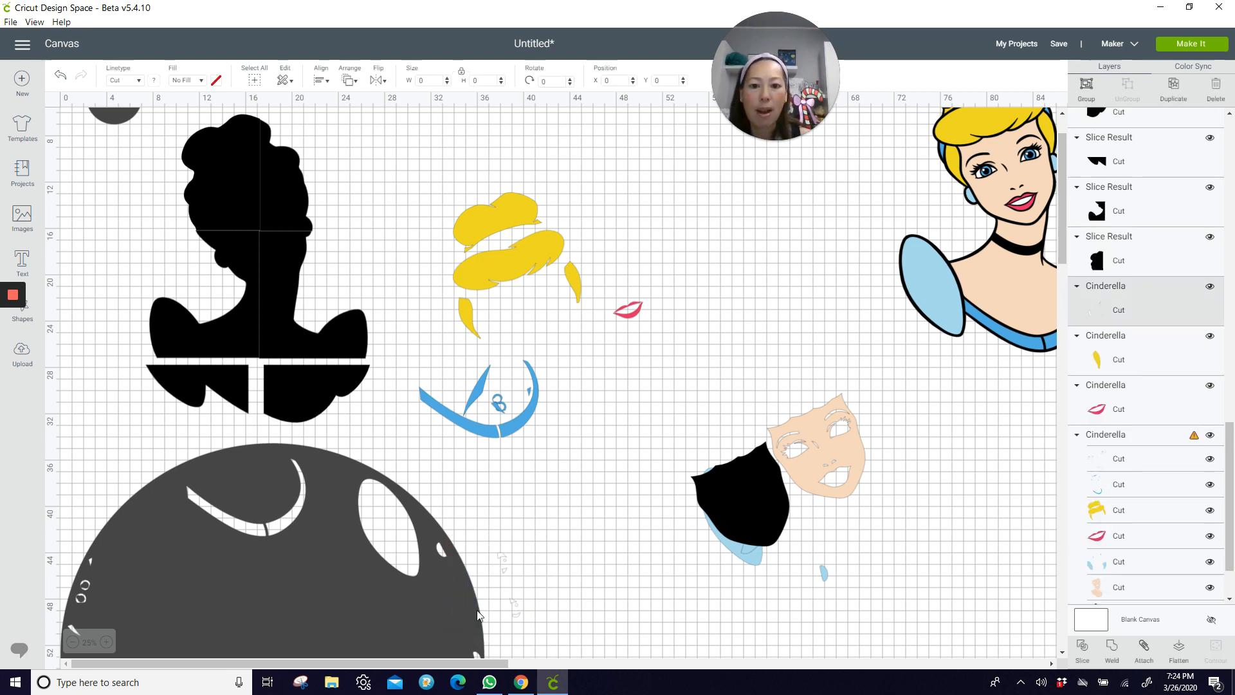
left_click(1087, 650)
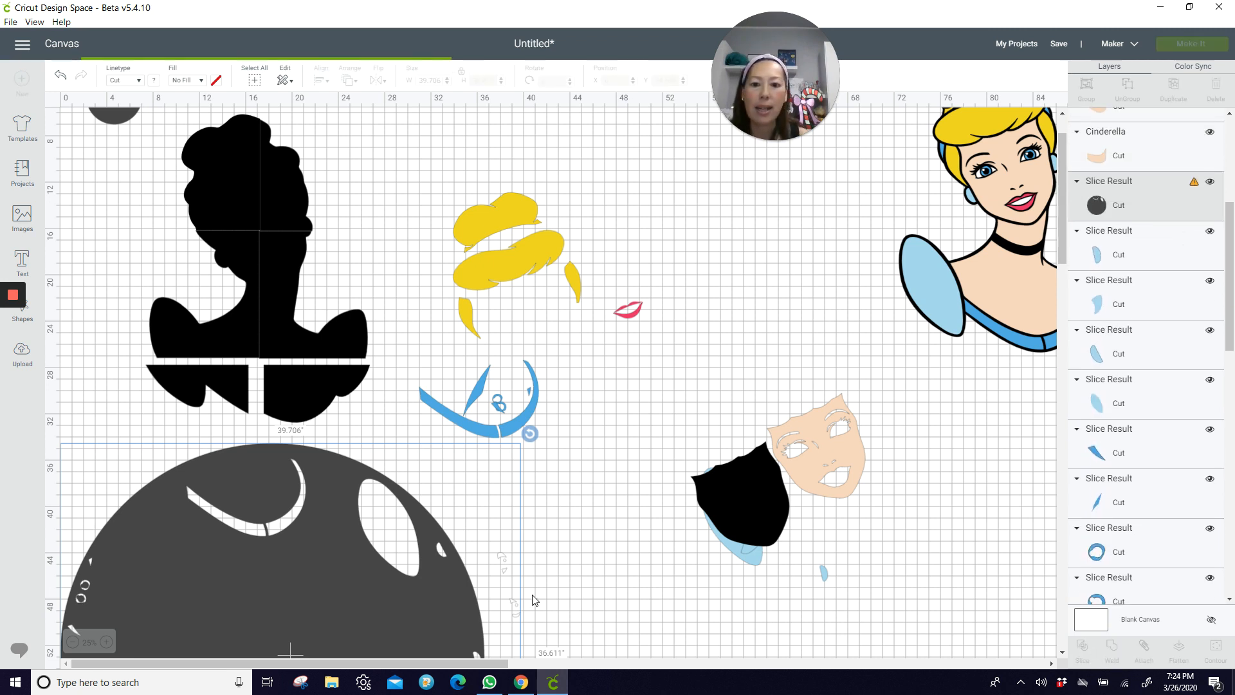
Overlap one eye's white pieces with the edge of the dark circle and slice them apart from the other eye's.
left_click(516, 577)
left_click_drag(505, 562, 479, 624)
left_click(559, 603)
left_click(514, 559)
left_click(561, 612)
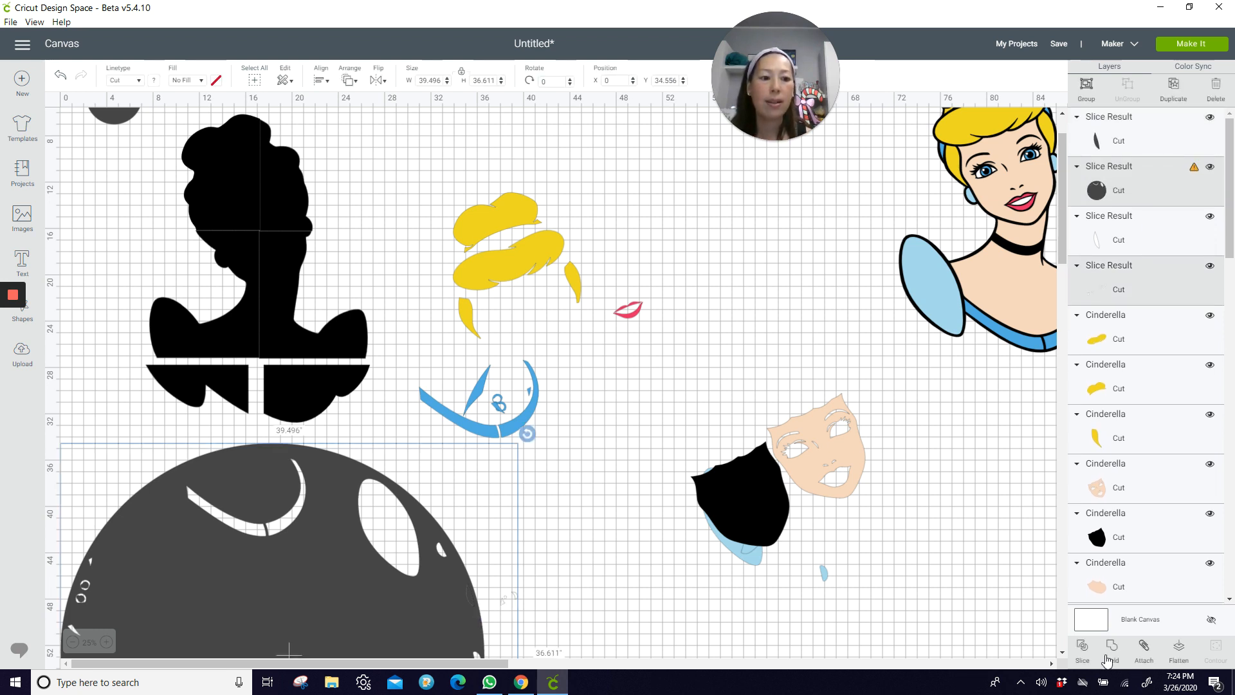
left_click(1083, 649)
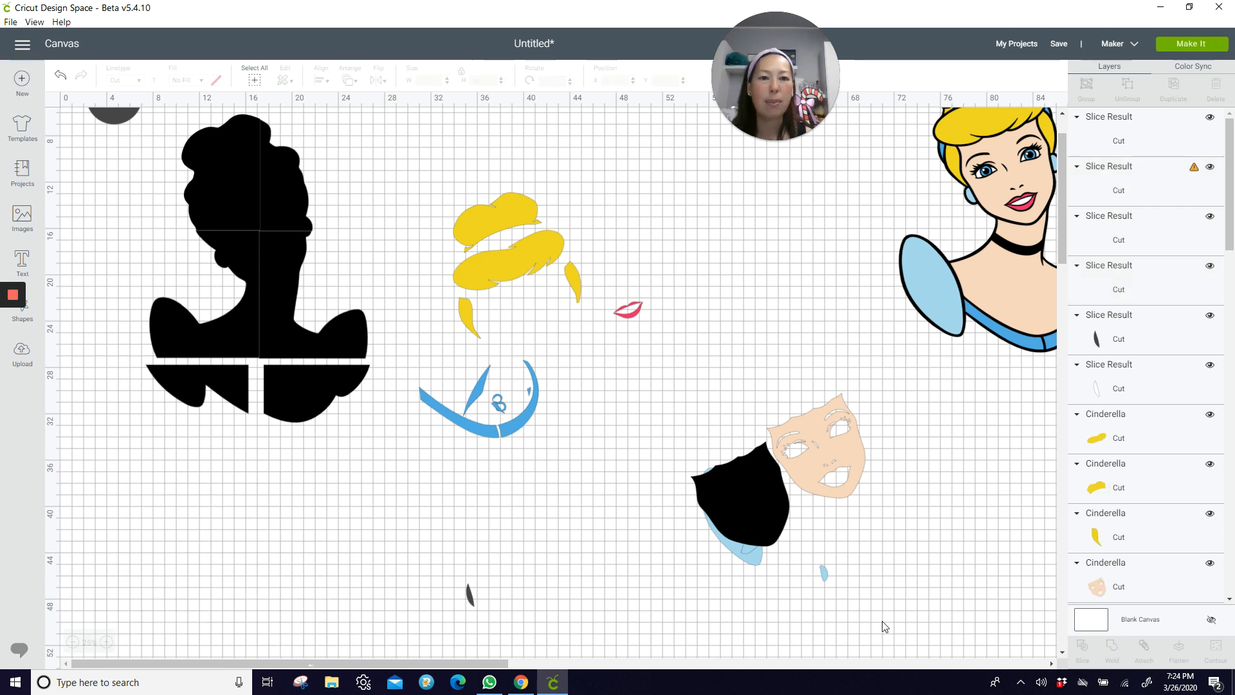
Separate the sliced white pieces, delete the dark teeth and eye leftovers, and reposition the dark circle at about X 14.3, Y 28.7.
left_click_drag(505, 600, 548, 517)
left_click_drag(242, 610, 829, 635)
left_click(468, 601)
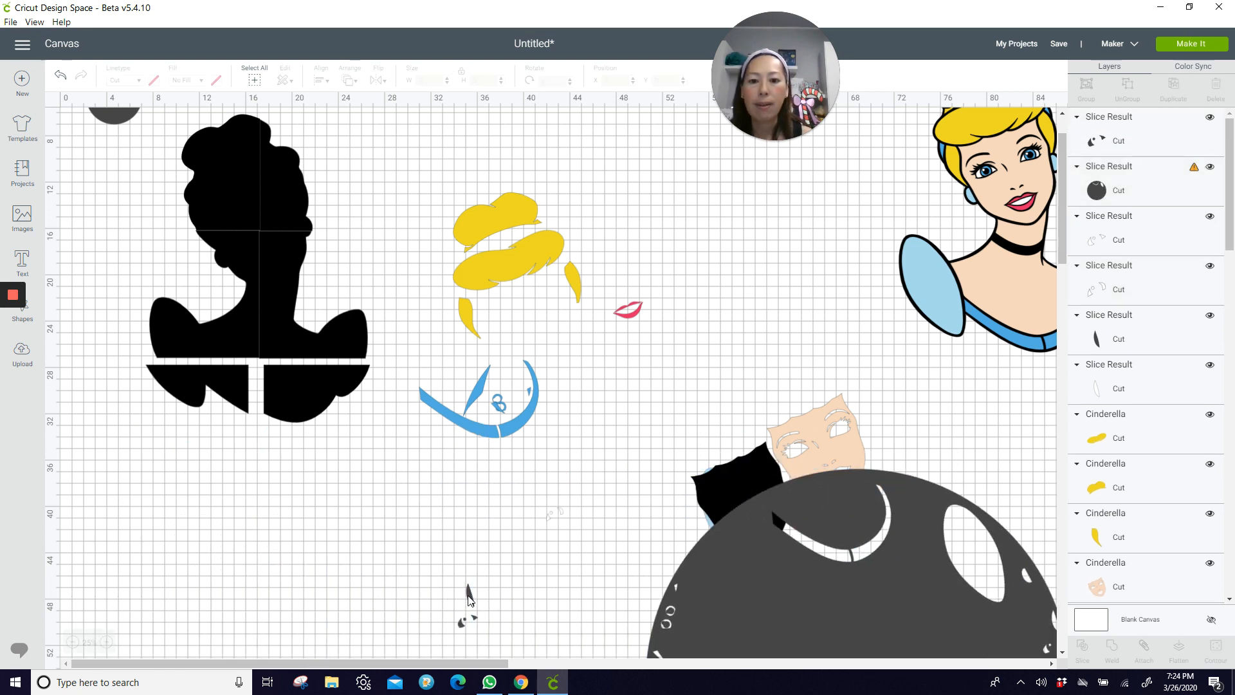
left_click_drag(469, 600, 395, 581)
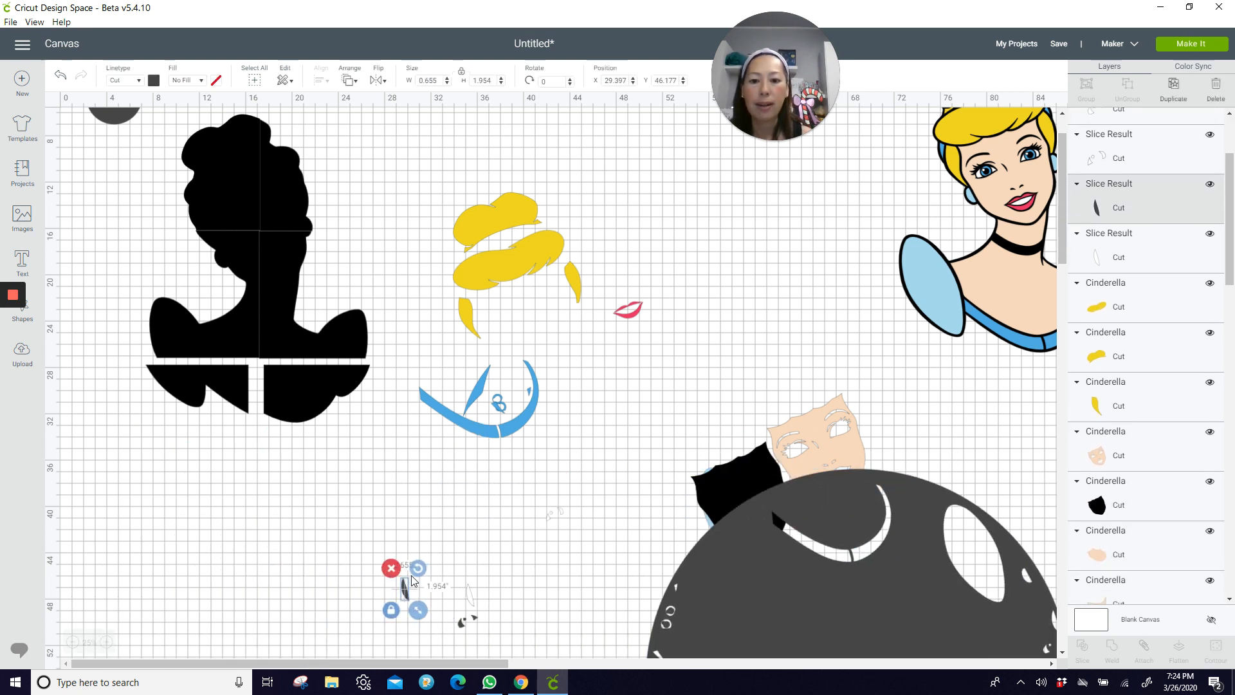
key("Delete")
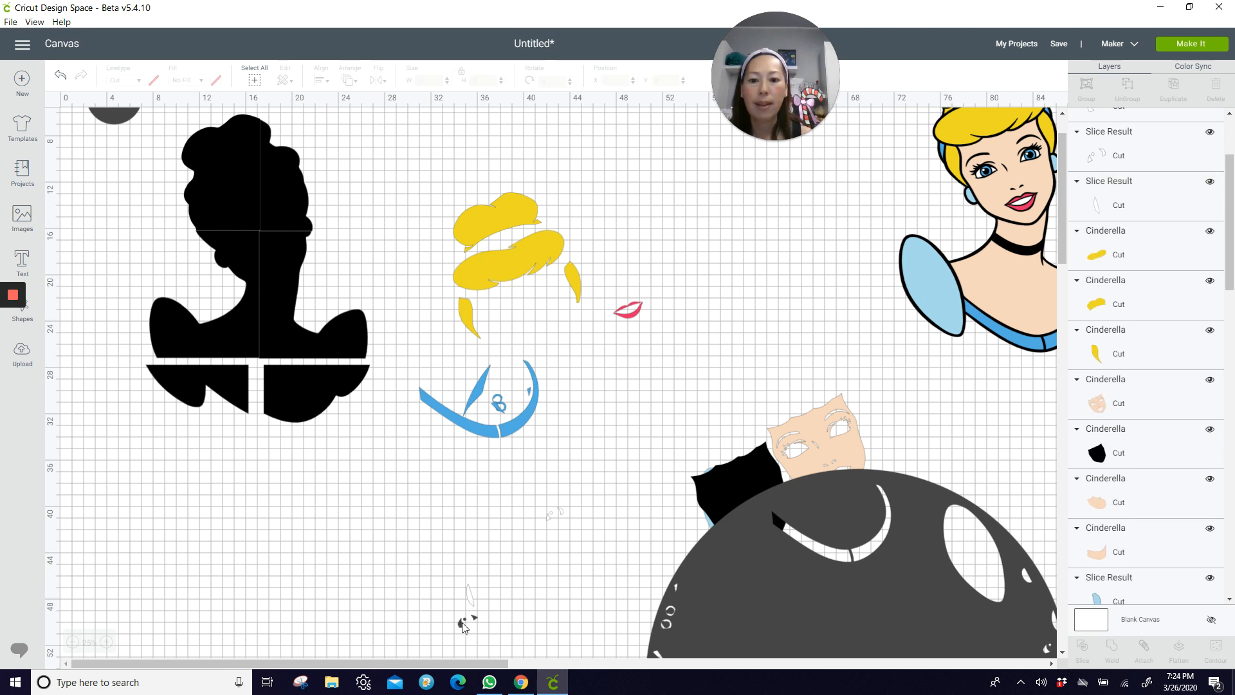
left_click_drag(463, 627, 393, 620)
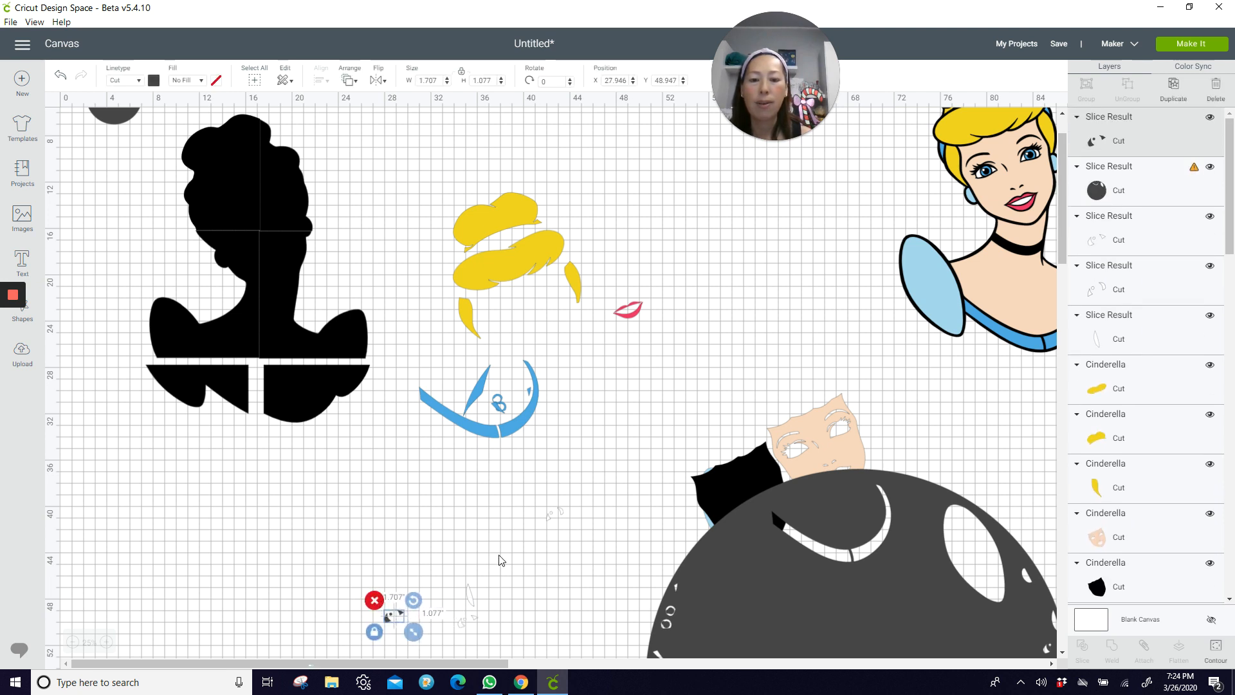
key("Delete")
left_click_drag(768, 578, 349, 484)
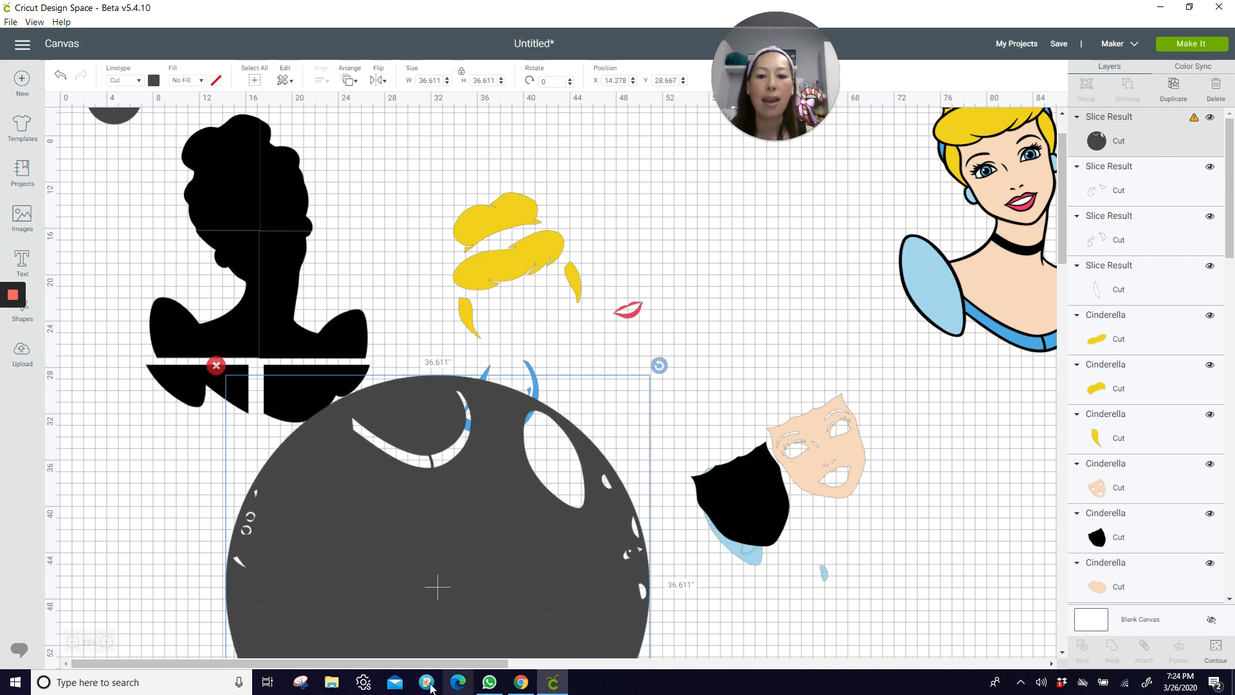
Move the complete Cinderella figure to about X 86.8, Y 16.7 and ungroup its layers.
left_click_drag(349, 663, 584, 666)
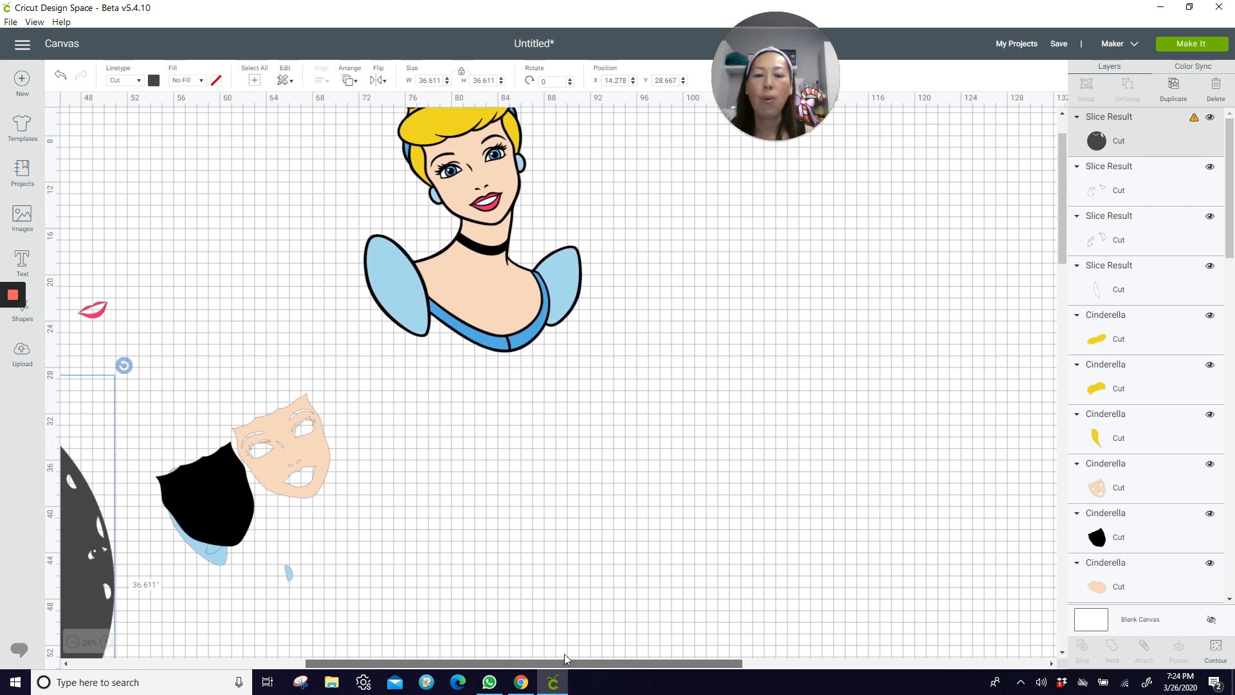
left_click_drag(553, 340, 656, 453)
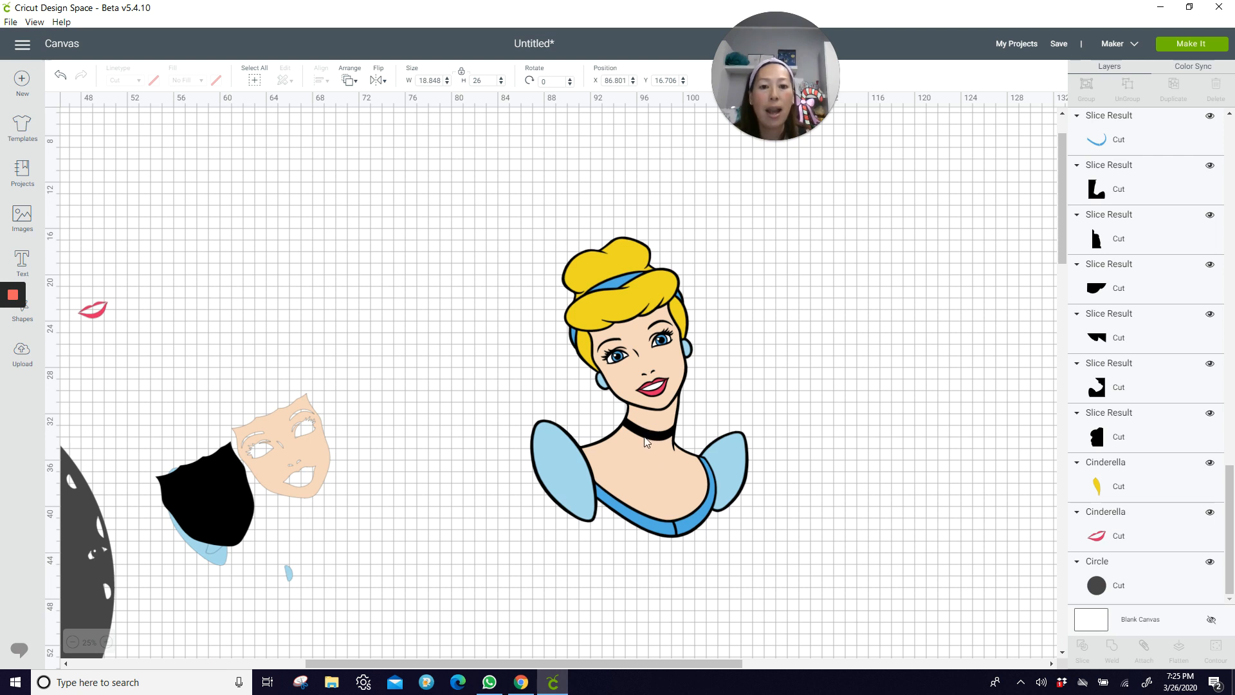
left_click(579, 483)
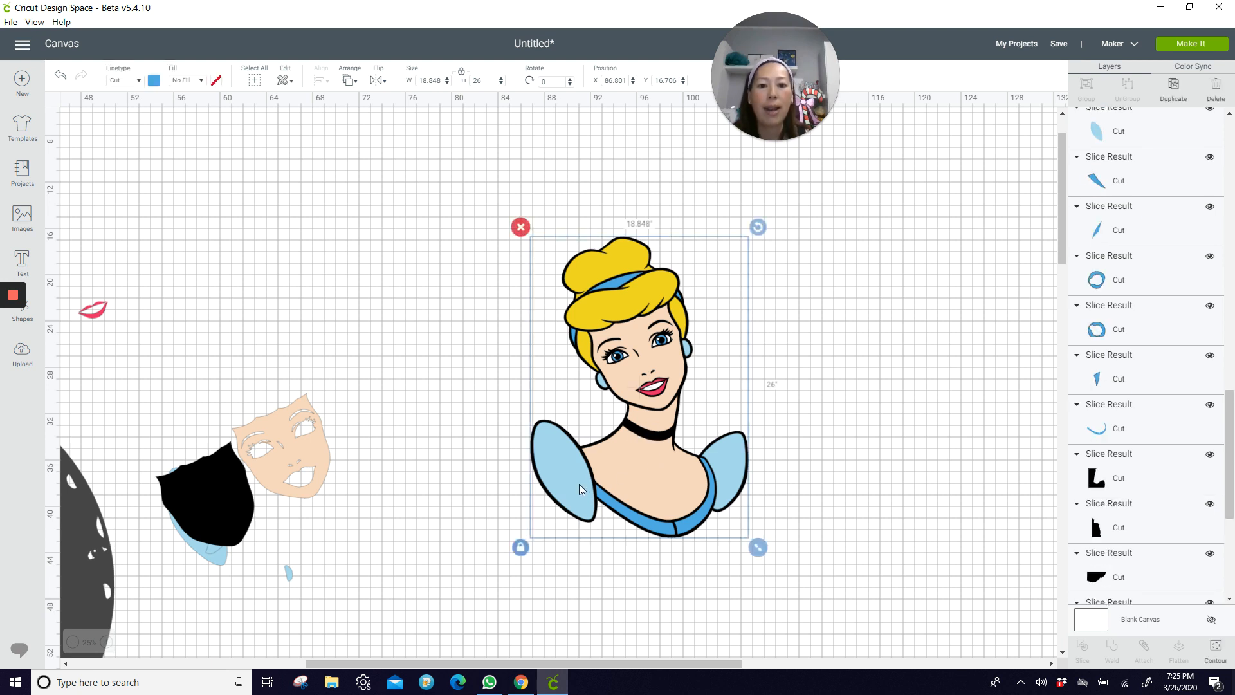
left_click(623, 471)
Delete the light blue, blue and yellow layers from the complete Cinderella figure.
left_click_drag(581, 483, 847, 436)
left_click_drag(724, 464, 875, 421)
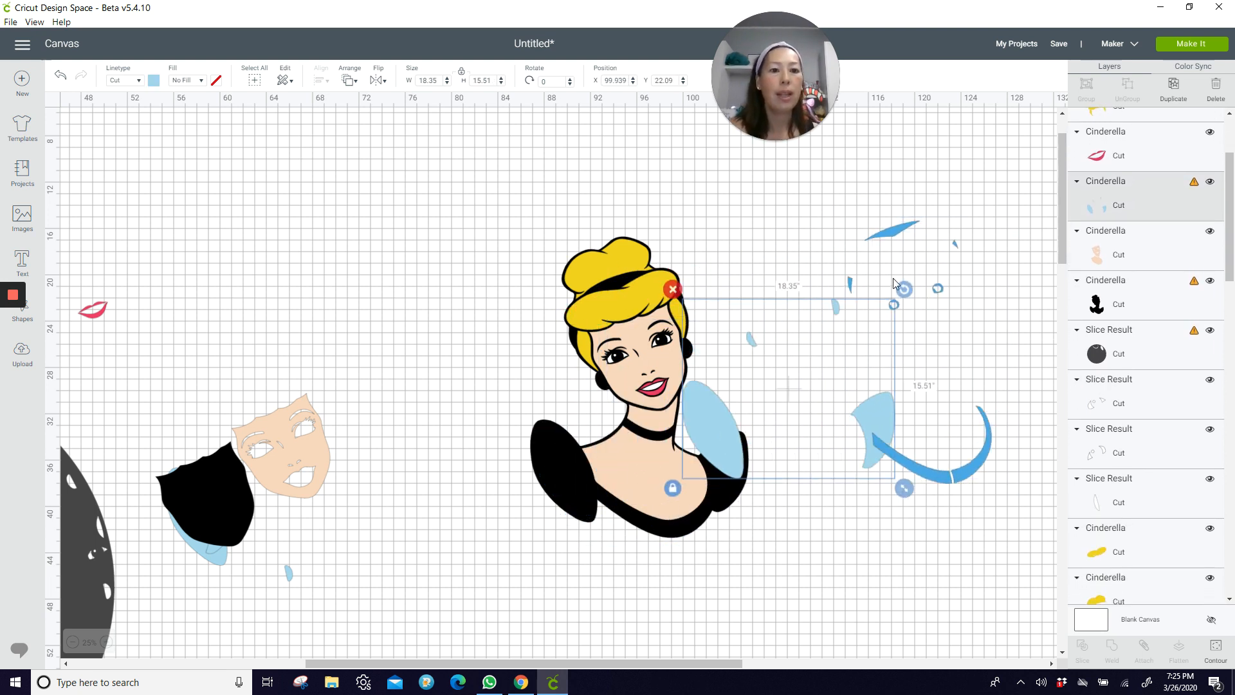
key("Delete")
left_click(894, 231)
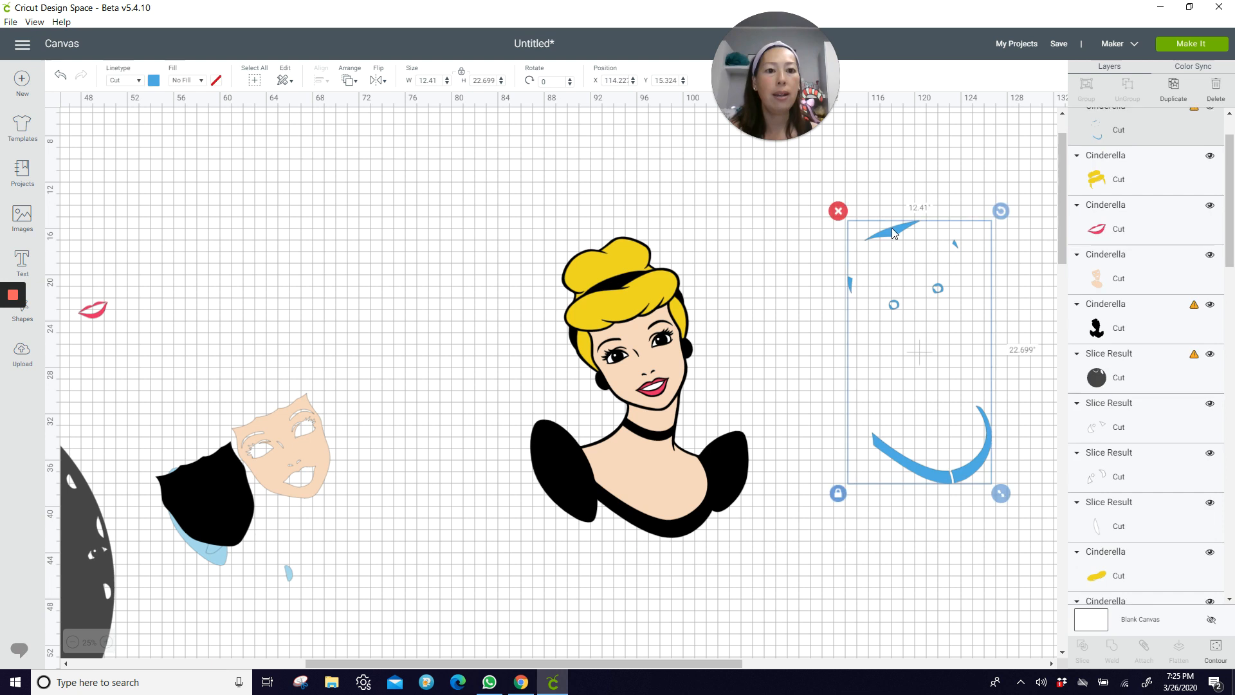
key("Delete")
left_click(601, 258)
key("Delete")
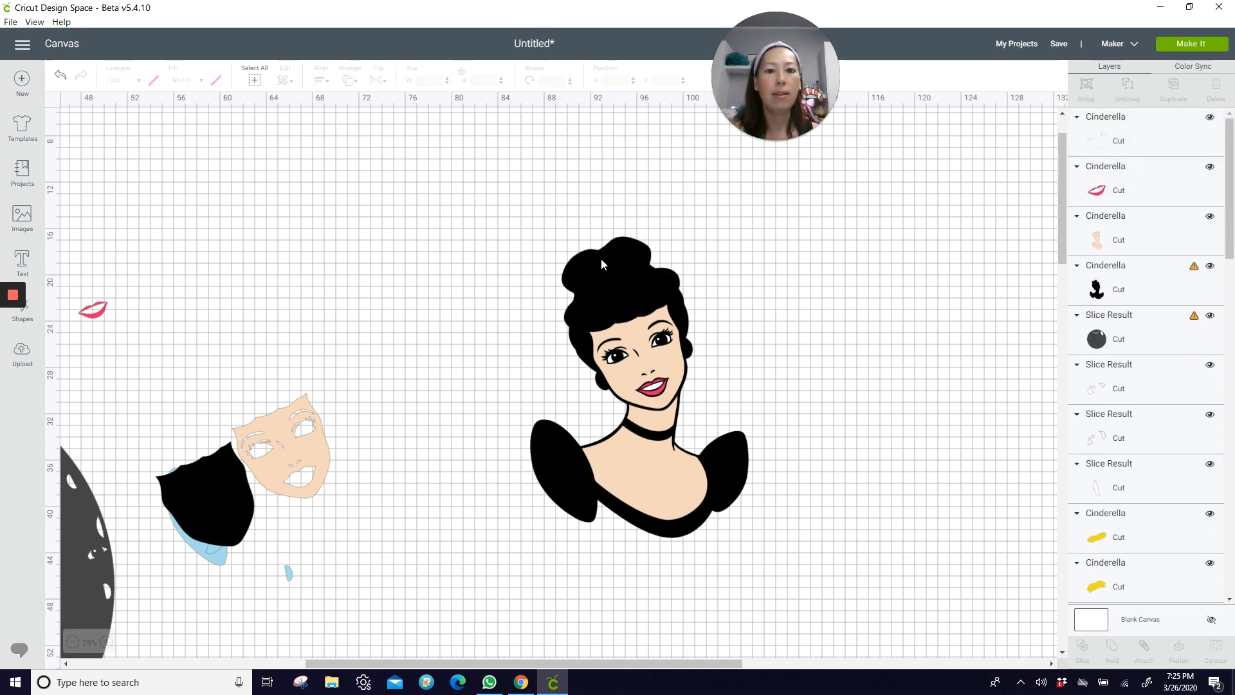
Delete the white face details and the red lips from the complete figure.
left_click(657, 394)
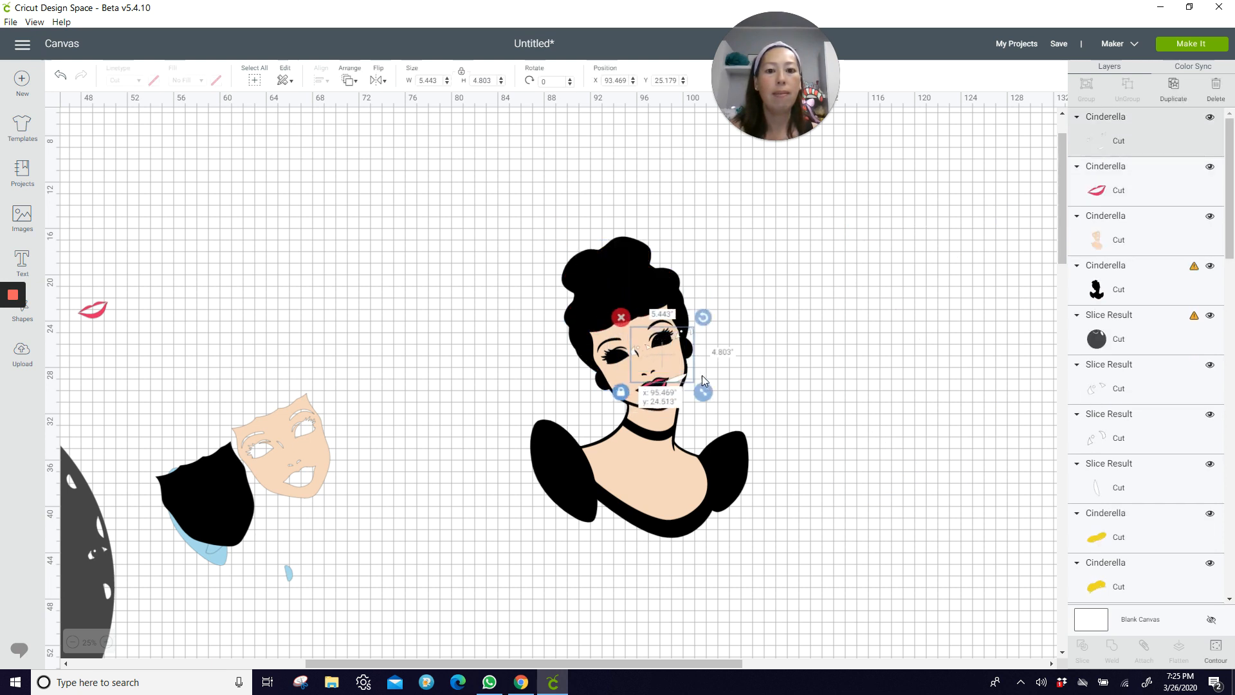
left_click_drag(702, 376, 803, 383)
key("Delete")
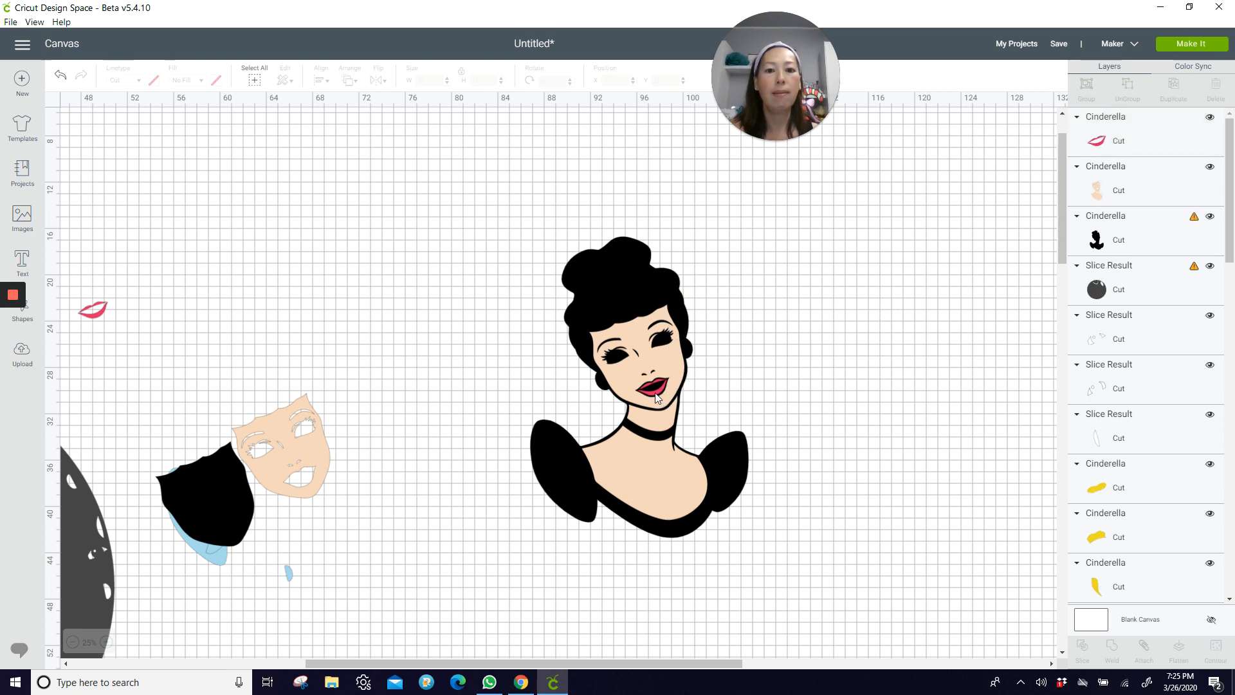
left_click_drag(655, 392, 840, 369)
key("Delete")
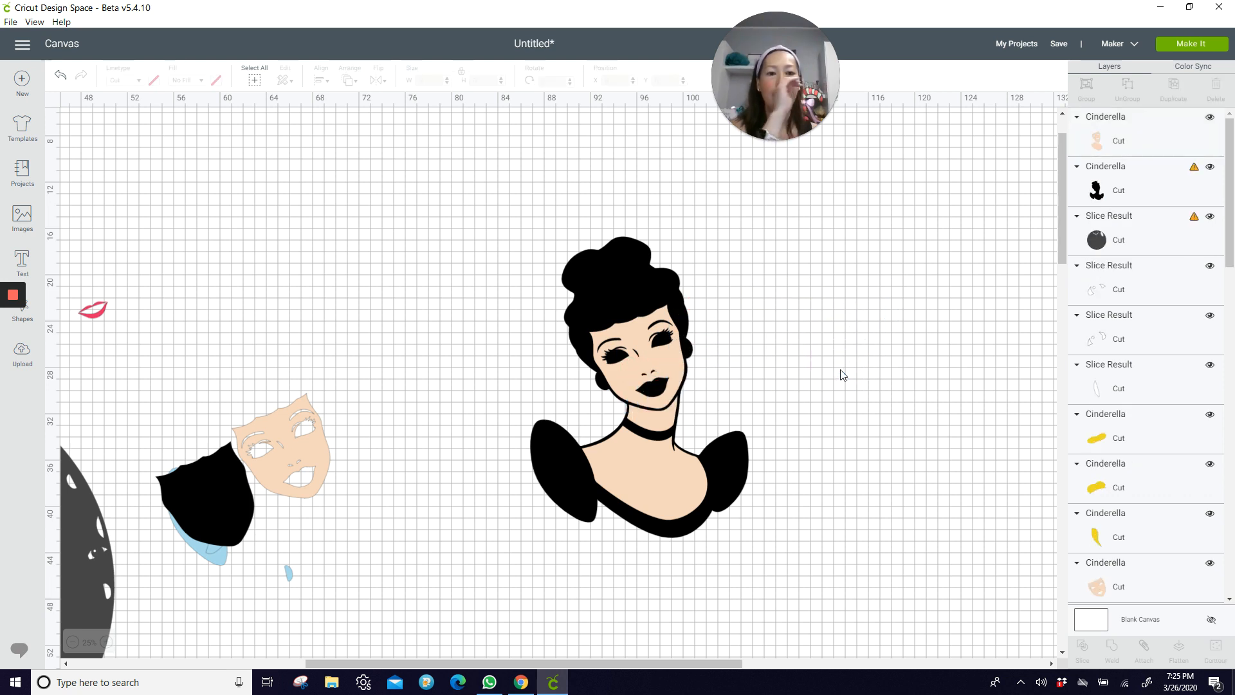
Duplicate the figure's skin layer twice, aligning the copy with the original.
left_click(651, 420)
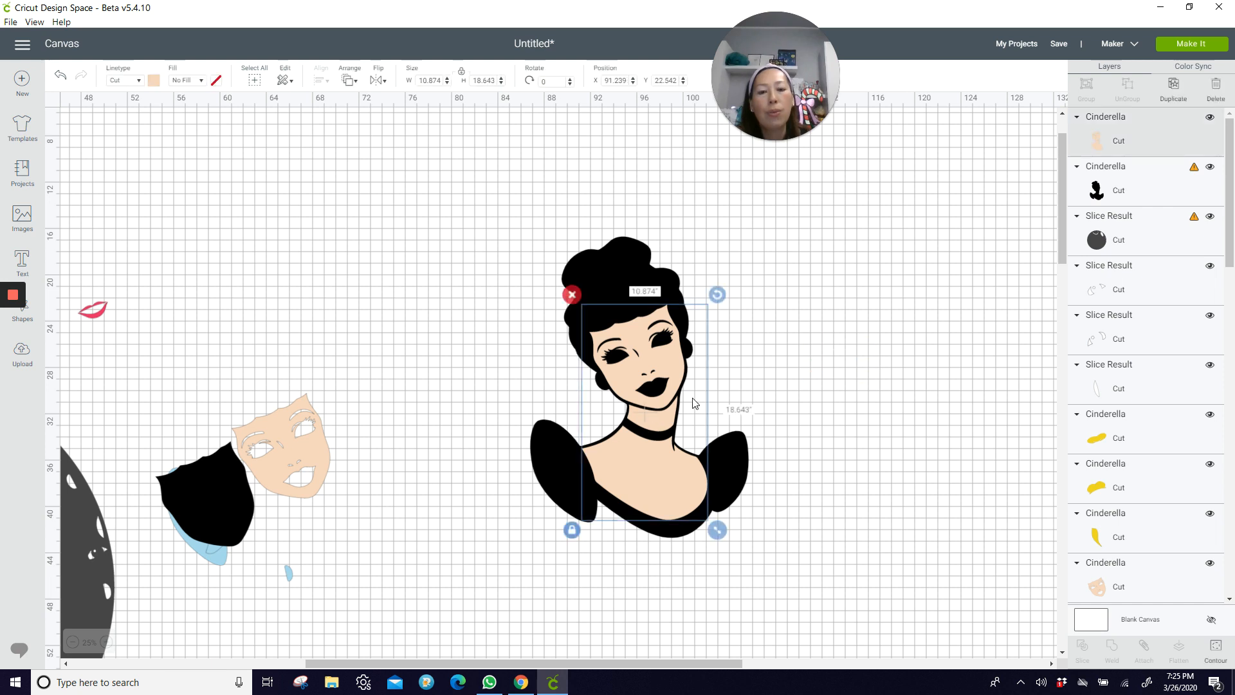
left_click(1174, 91)
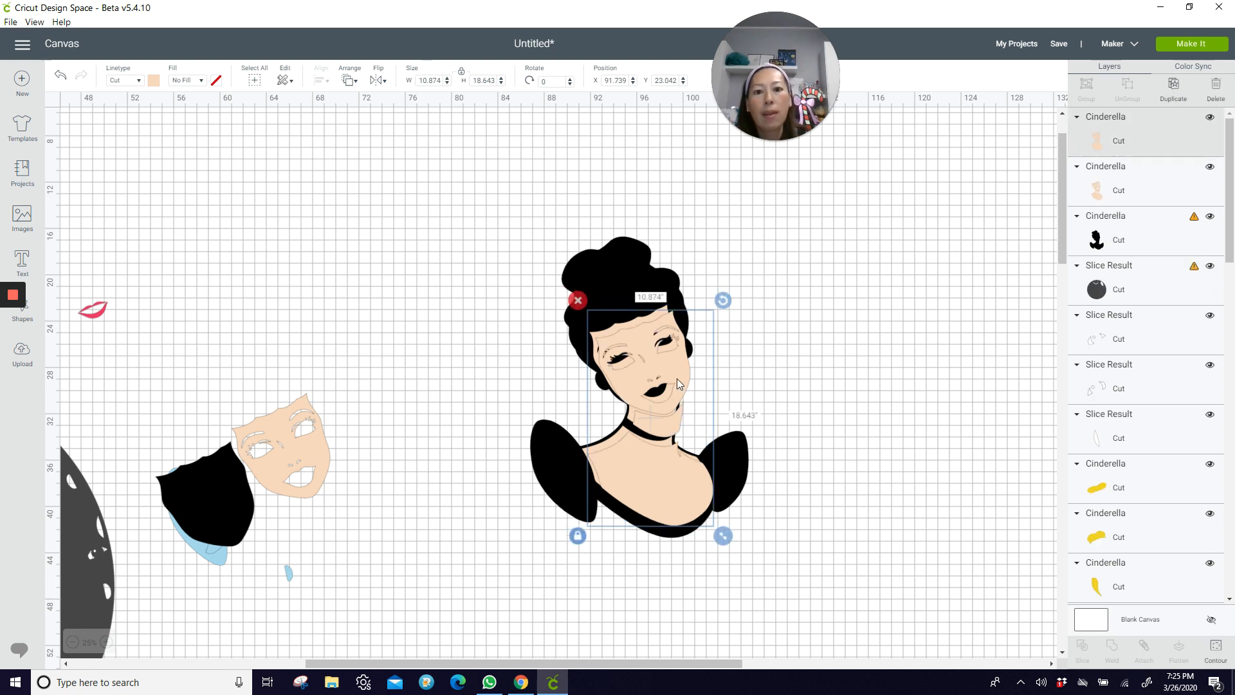
left_click_drag(677, 379, 666, 361)
left_click(1174, 92)
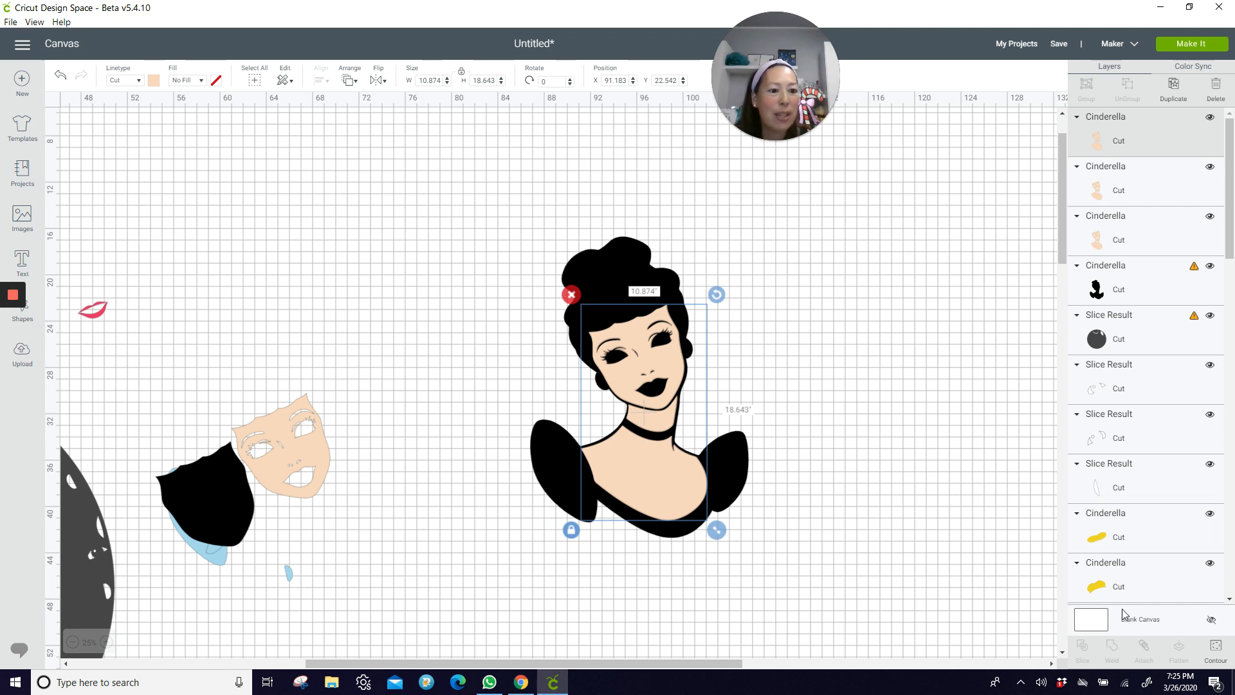
Hide all contours of the topmost skin copy so that only the chest piece is kept.
left_click(1214, 643)
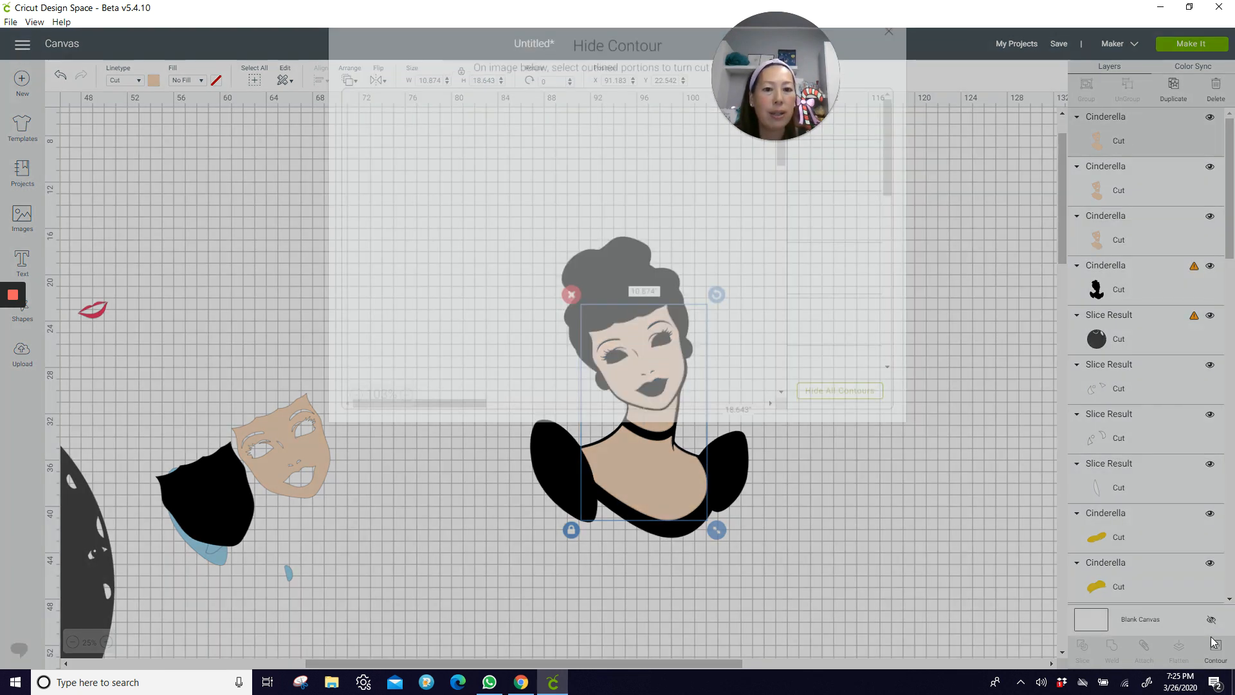
left_click(834, 435)
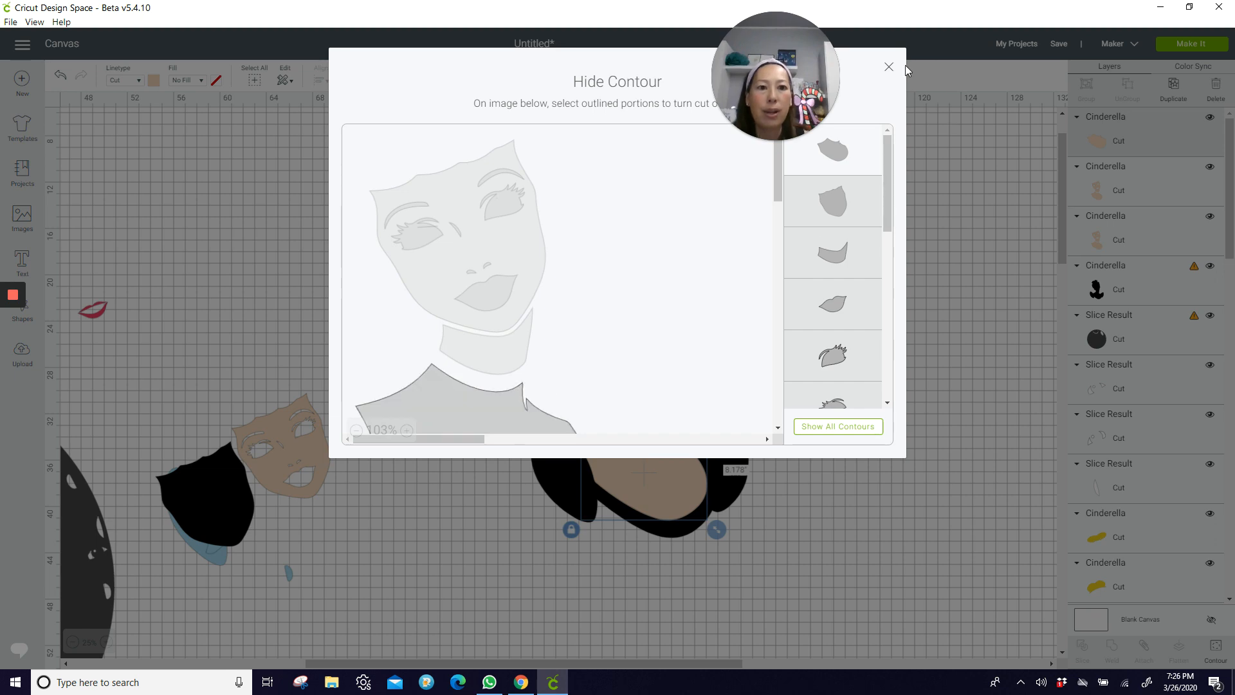
left_click(888, 69)
Contour the second skin copy so that only the neck piece is kept, hiding the face and chest.
left_click(1152, 186)
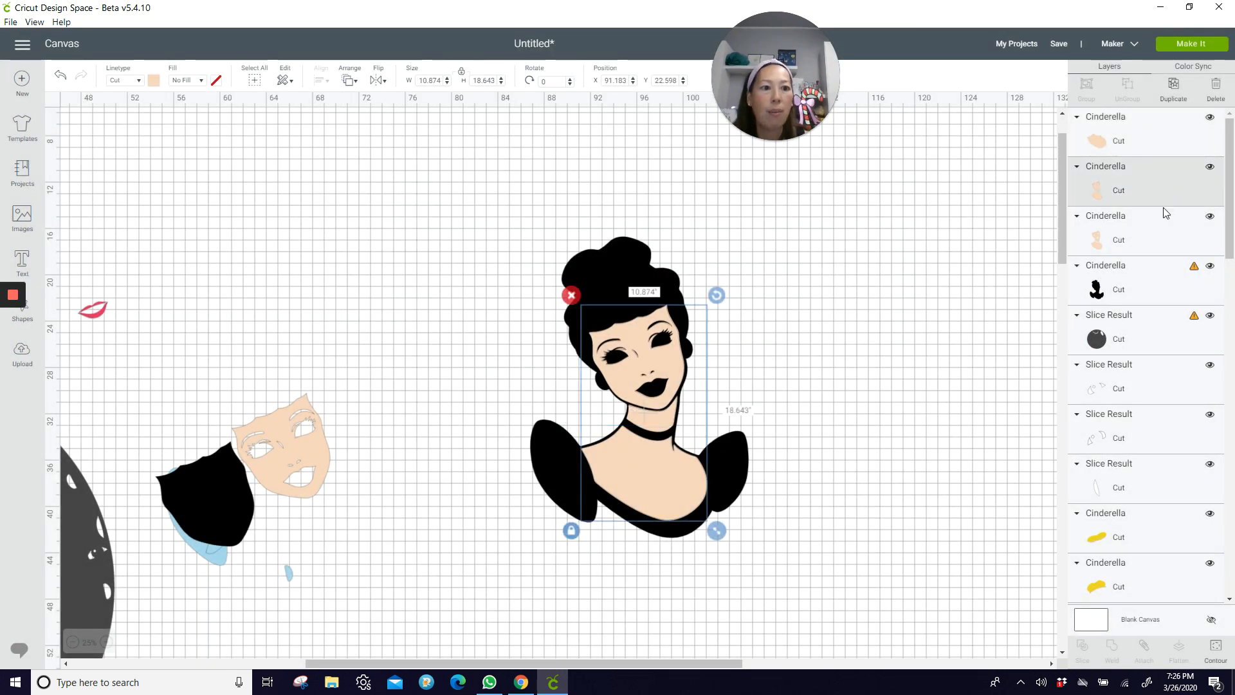
left_click(1216, 648)
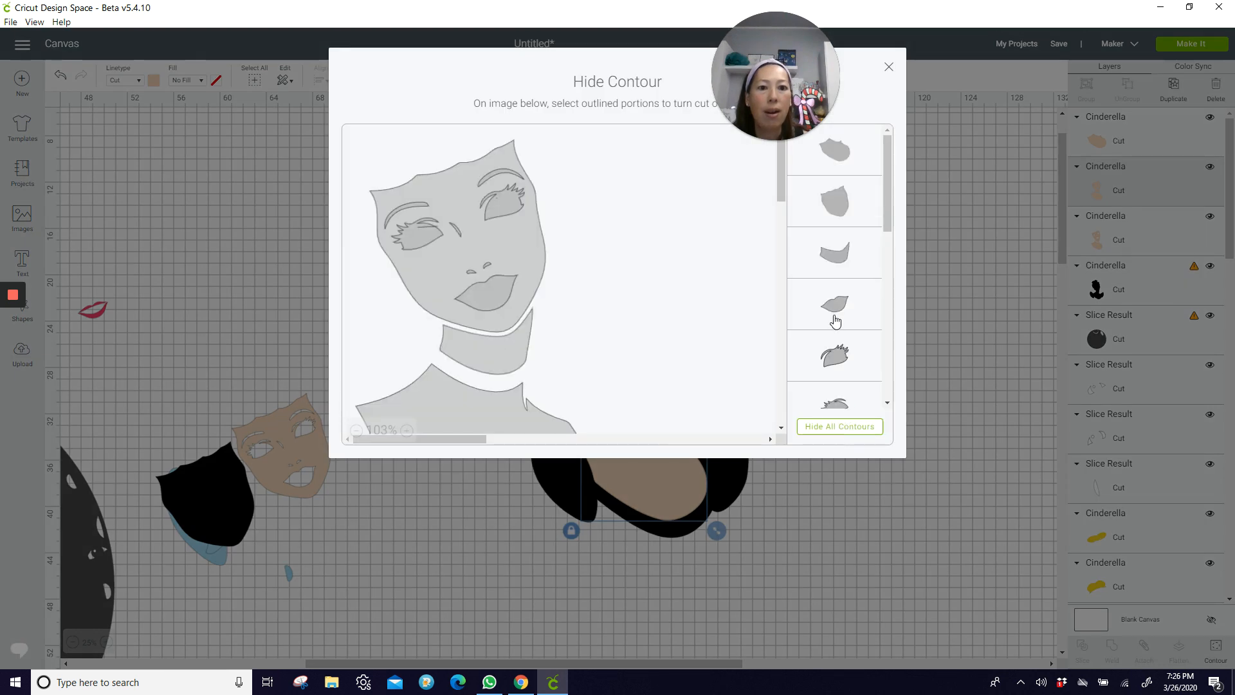
left_click(839, 426)
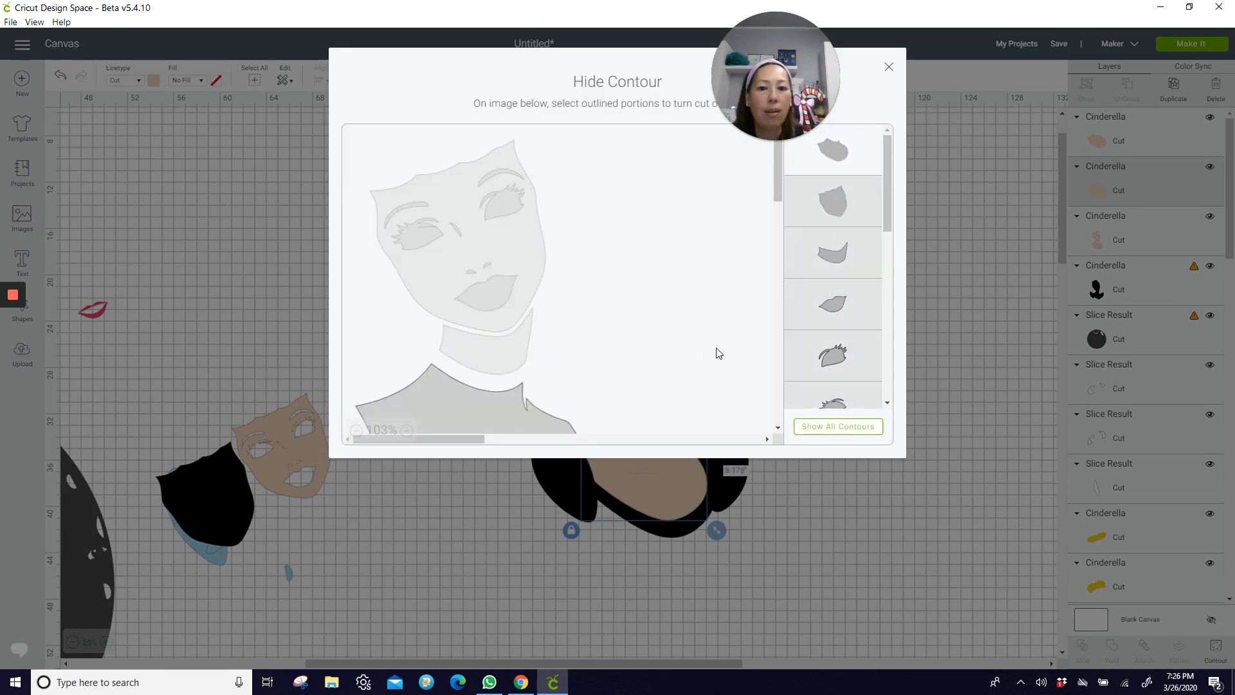
left_click(500, 361)
left_click(494, 417)
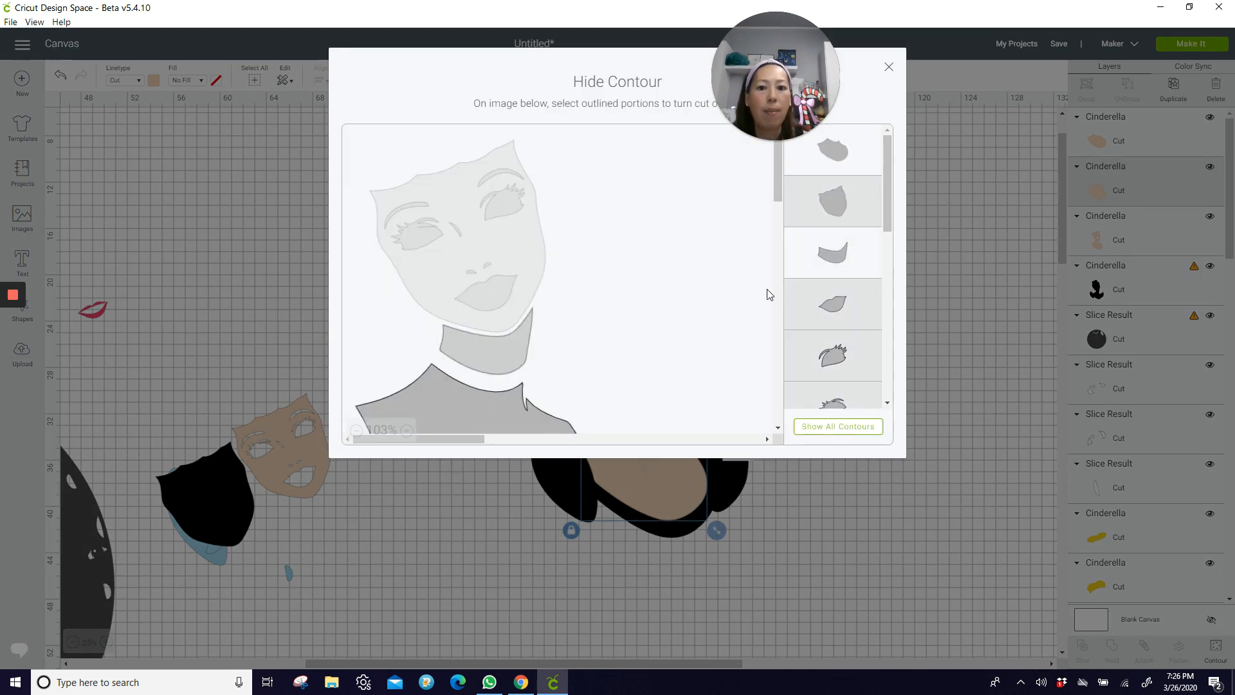
left_click(888, 67)
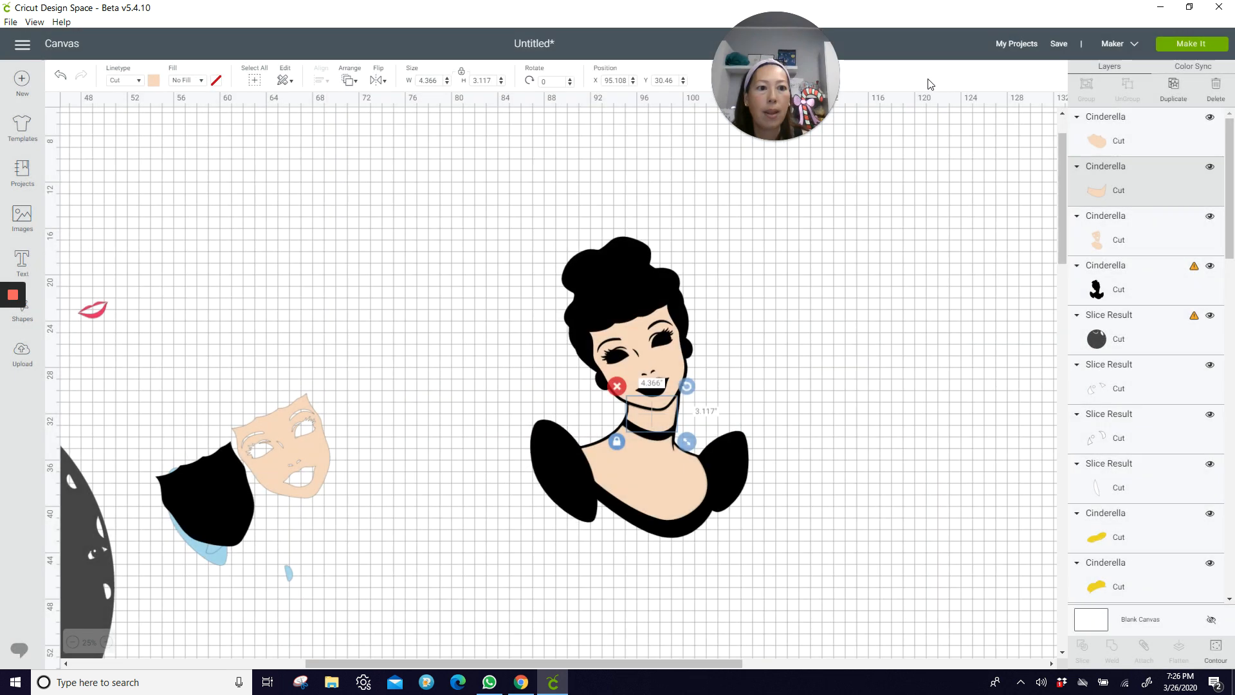
Delete the remaining full skin layer with the face, leaving its contours unedited.
left_click(1133, 238)
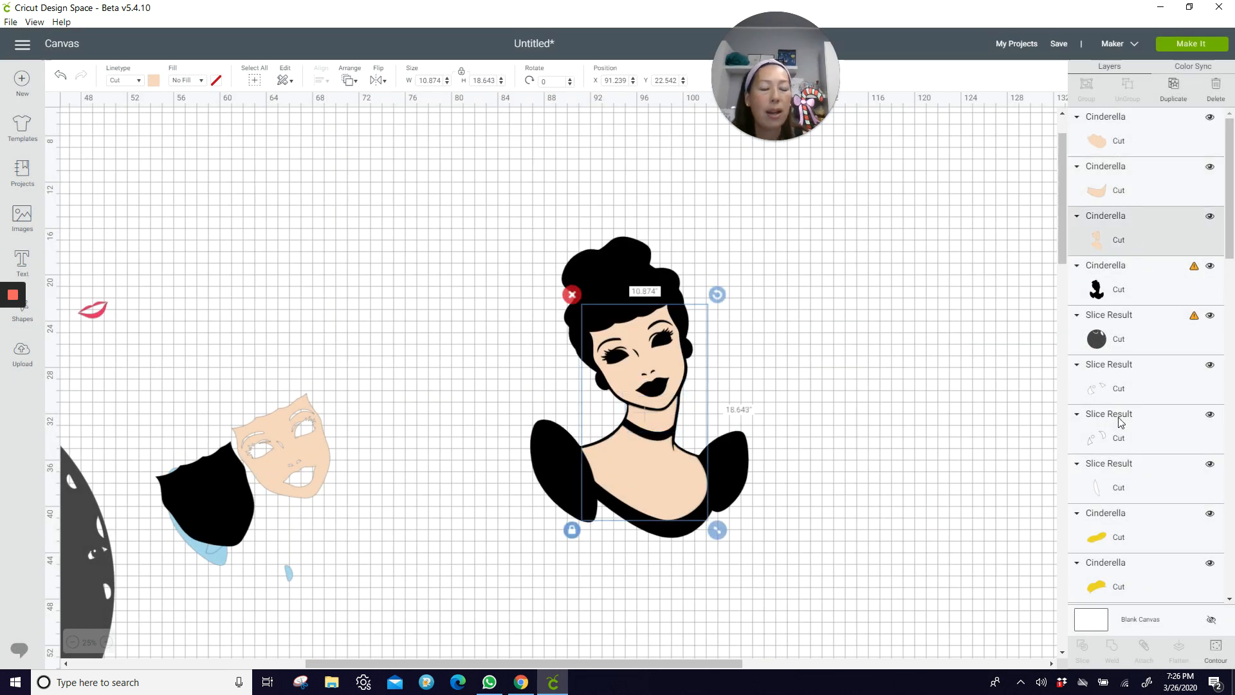
left_click(1215, 651)
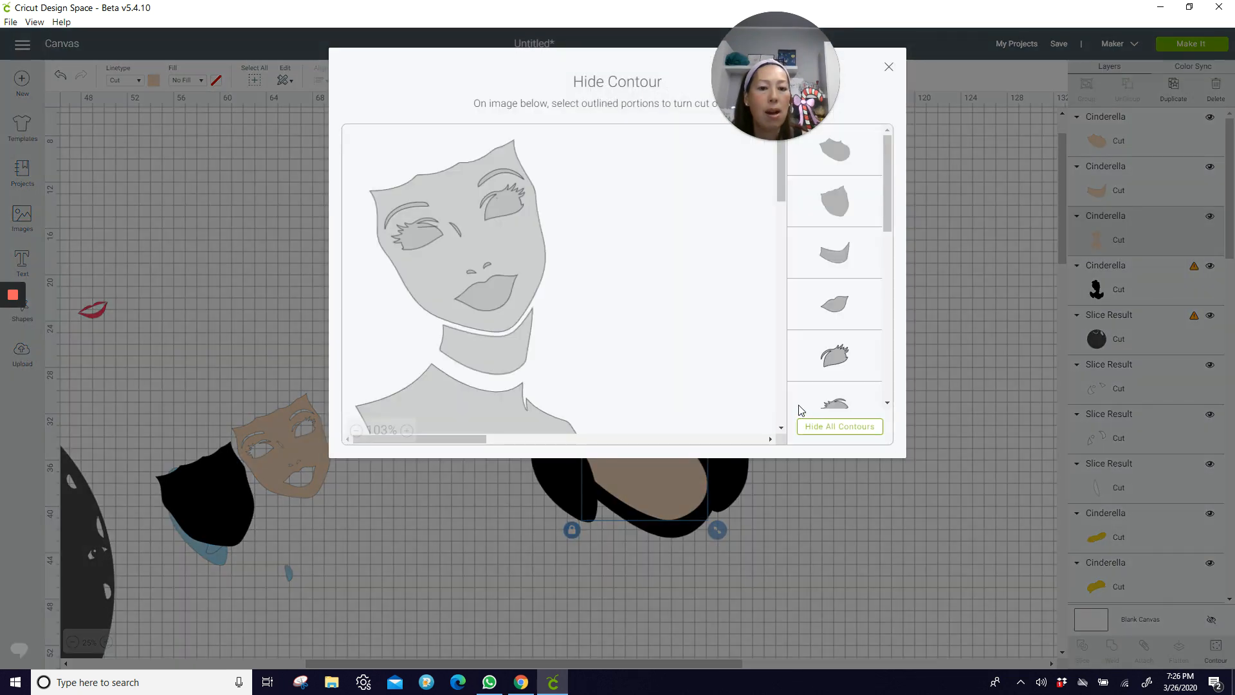
left_click(889, 68)
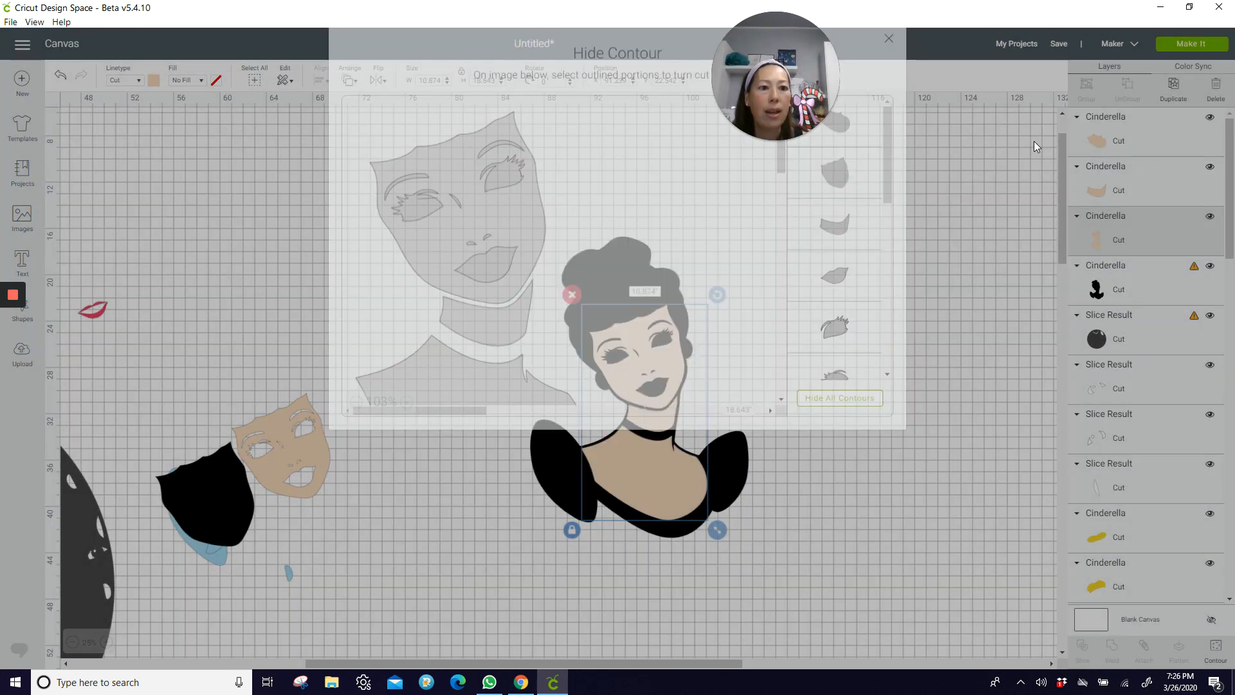
key("Delete")
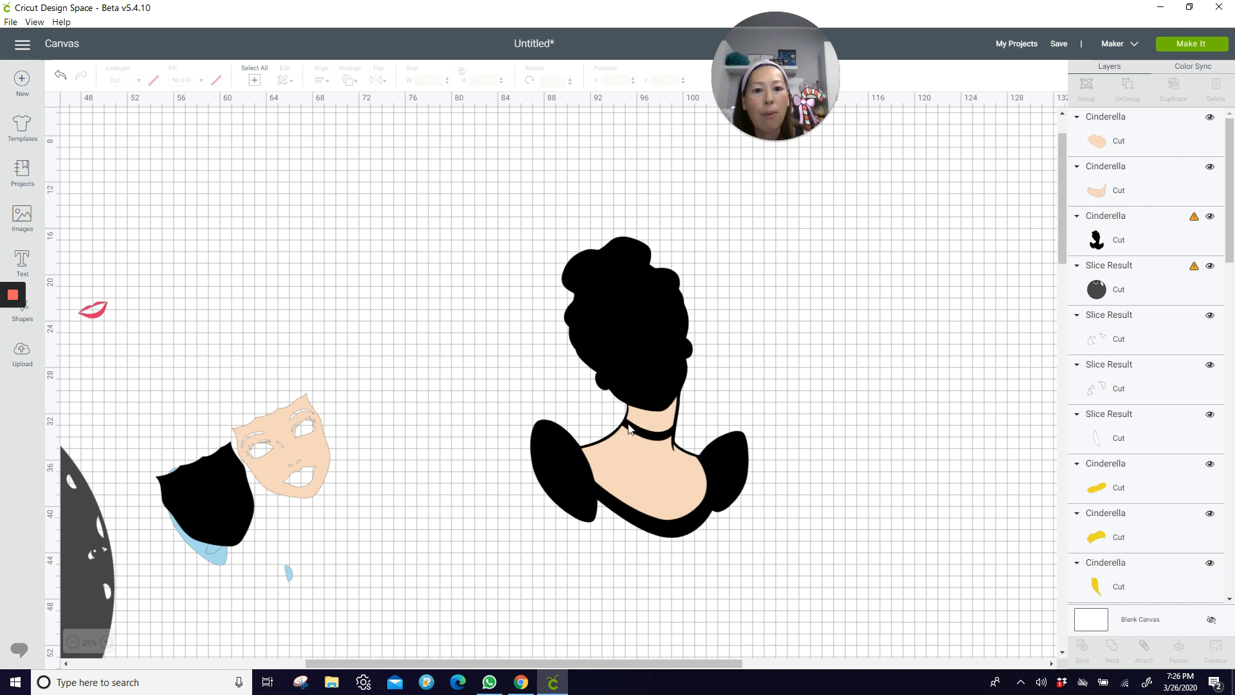
Duplicate the neck piece and set the spare copy beside the figure at about X 107.6, Y 29.6.
left_click(662, 430)
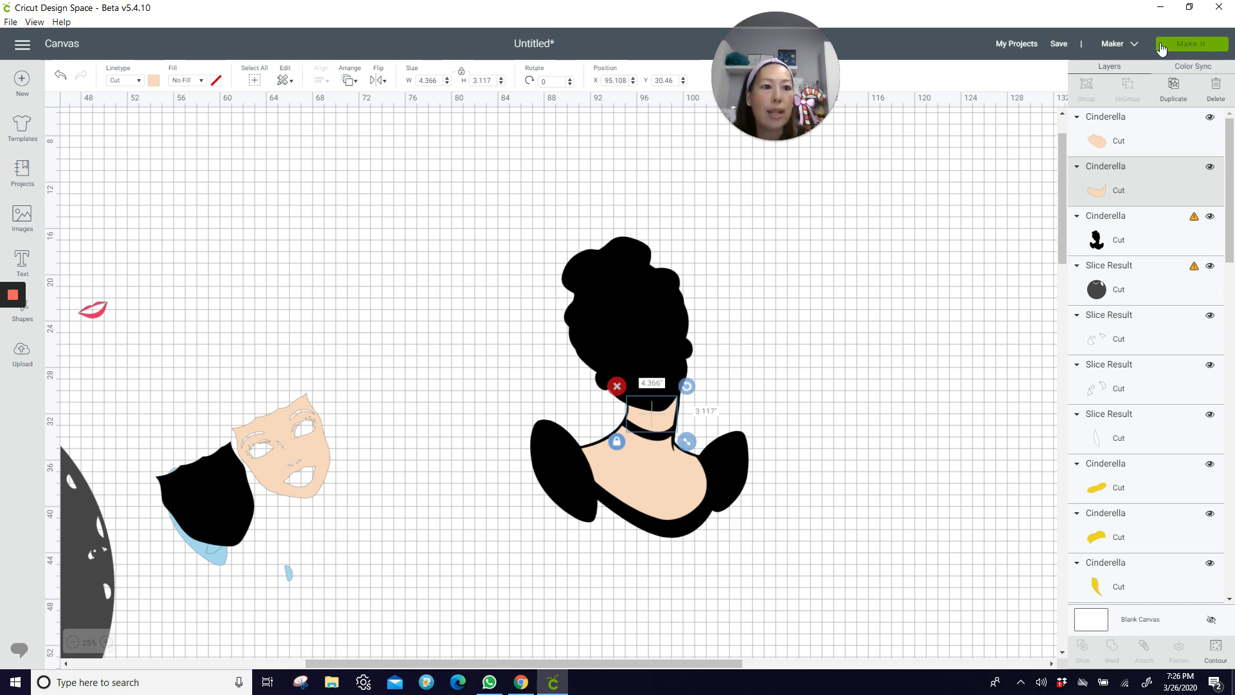
left_click(1173, 84)
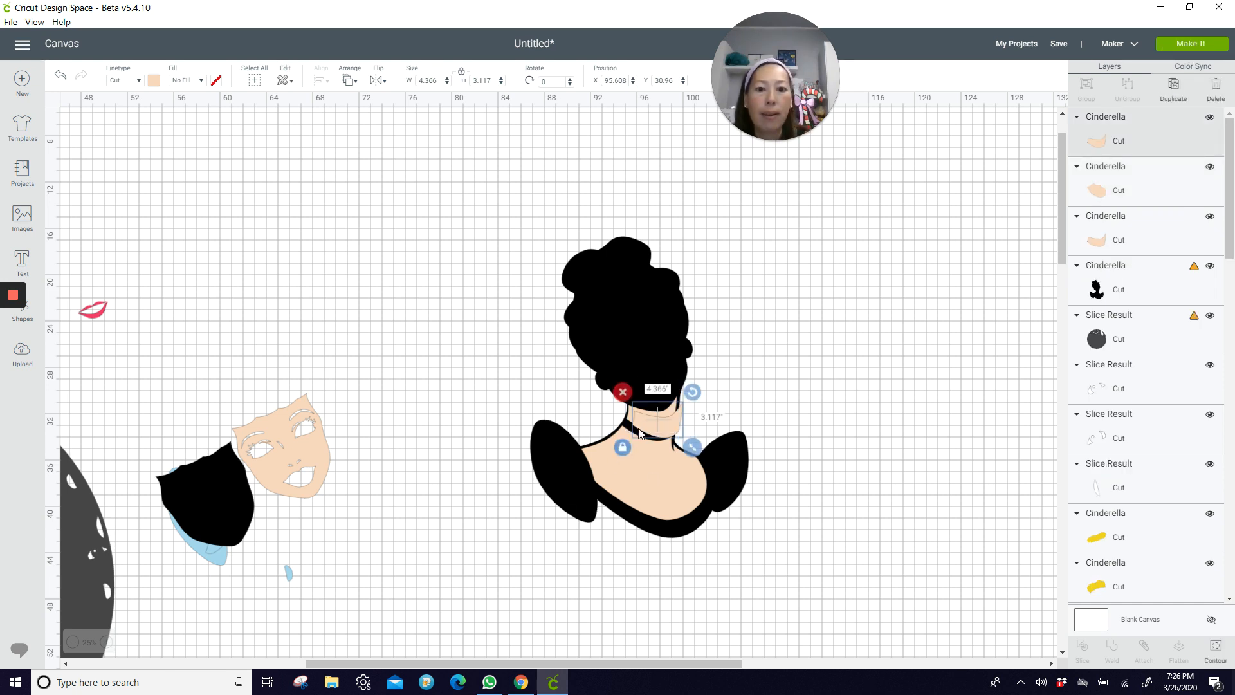
left_click_drag(663, 425, 785, 411)
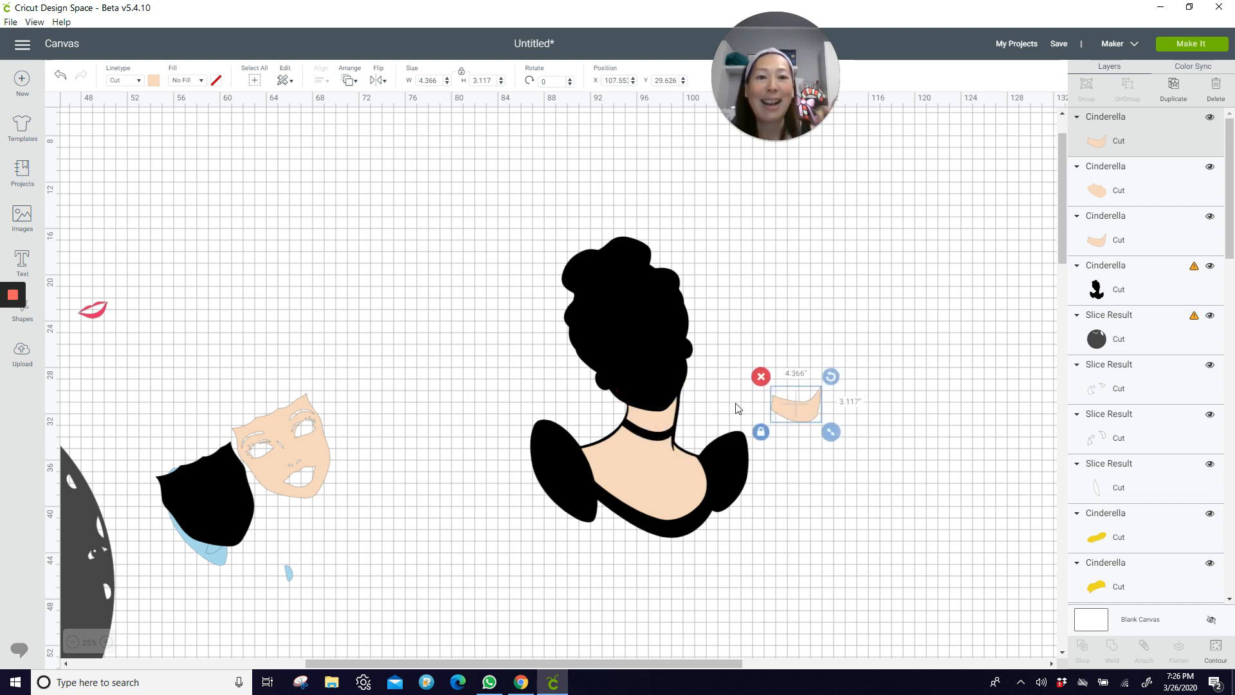
Shift the neck piece on the figure slightly down to about Y 30.5.
left_click(640, 423)
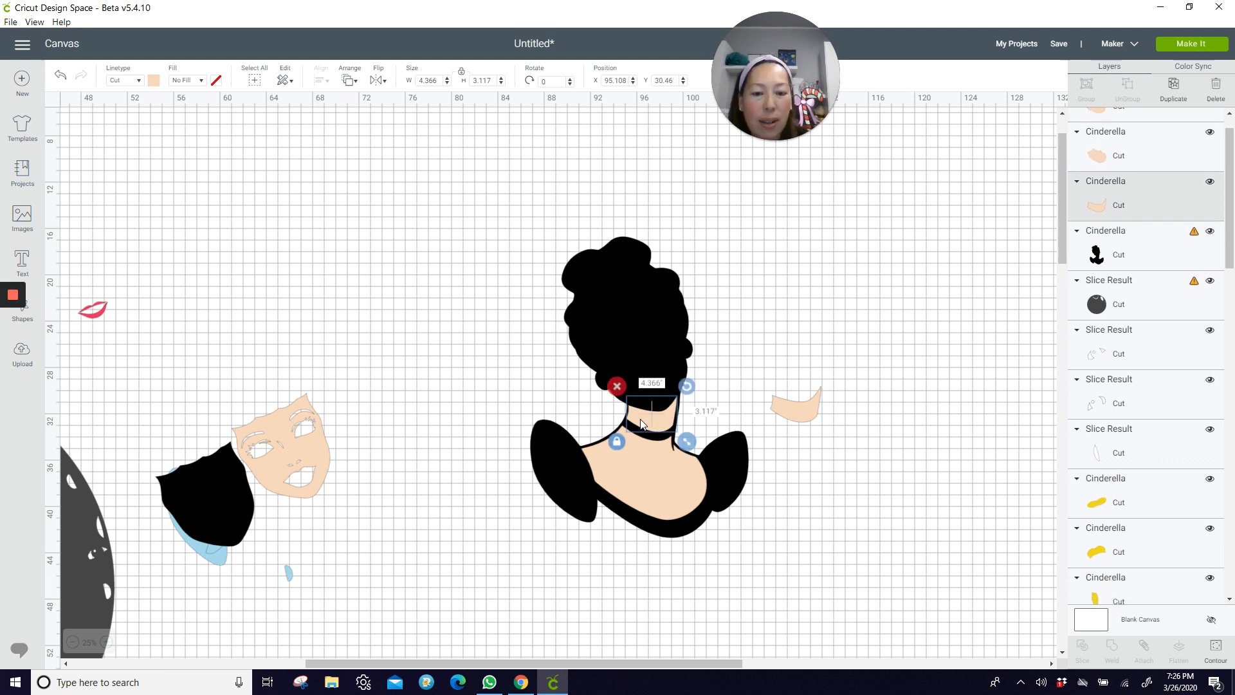
key("Down")
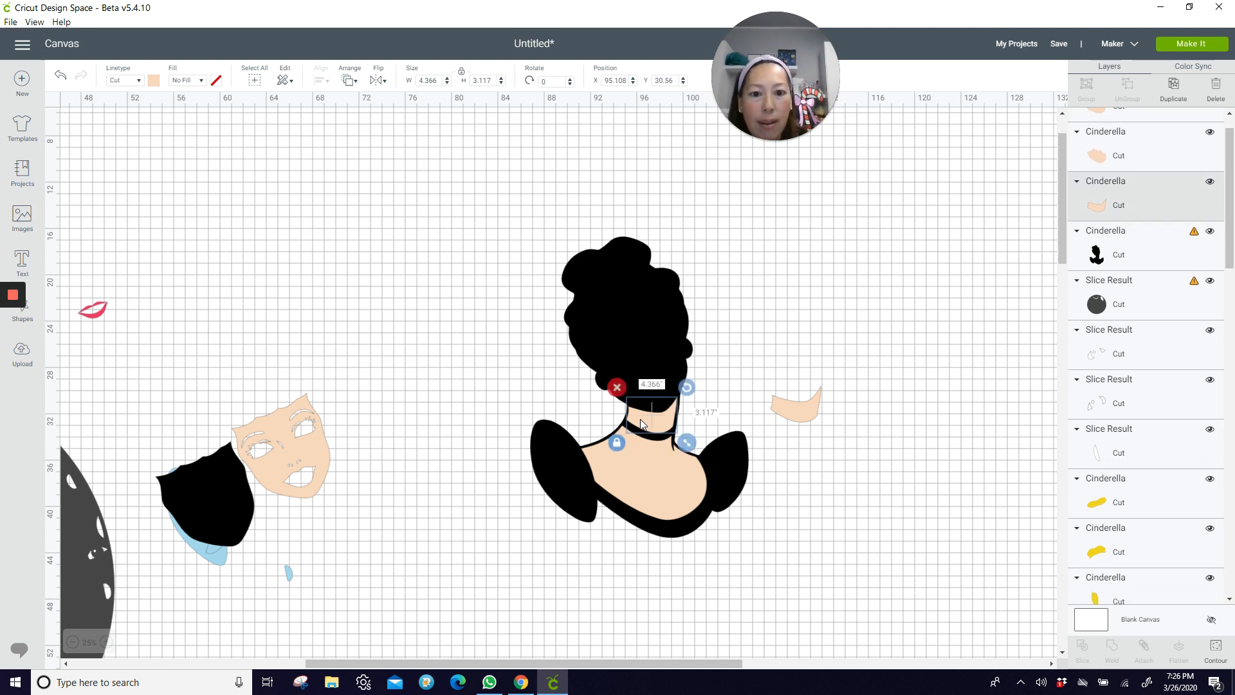
left_click_drag(641, 424, 641, 423)
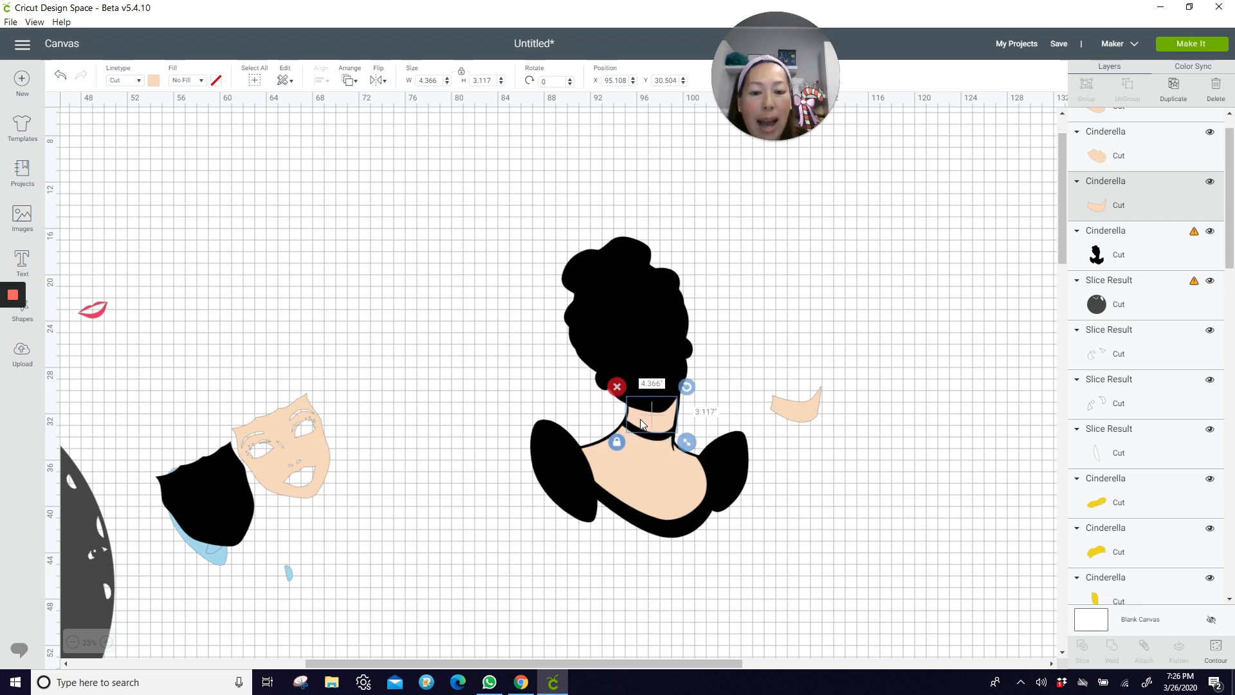
left_click(649, 477)
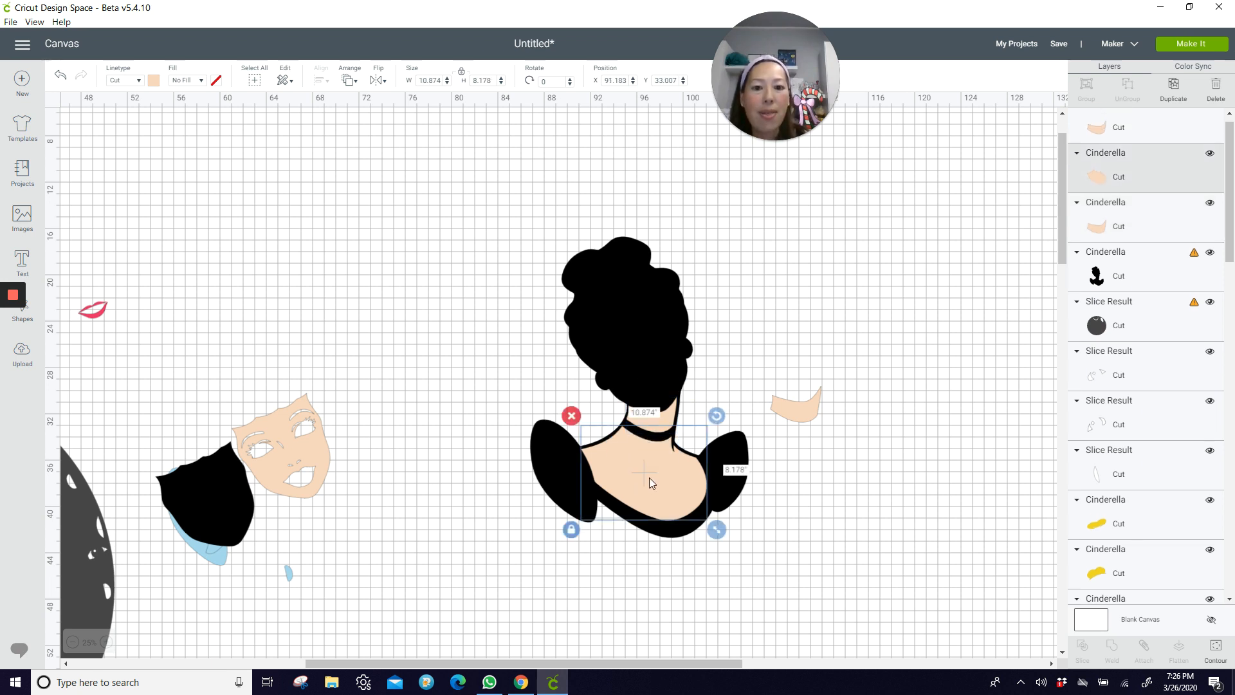
left_click(852, 445)
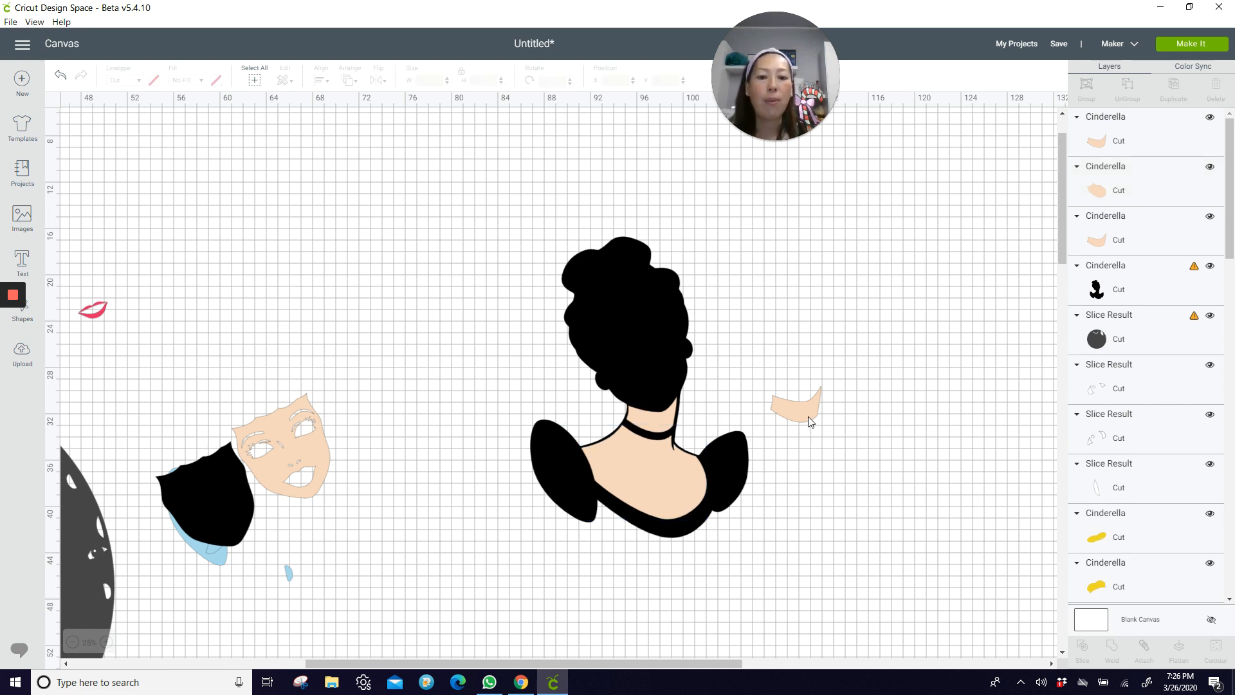
Weld the figure's neck piece and chest piece into one shape.
left_click(670, 423)
left_click(657, 474, "shift")
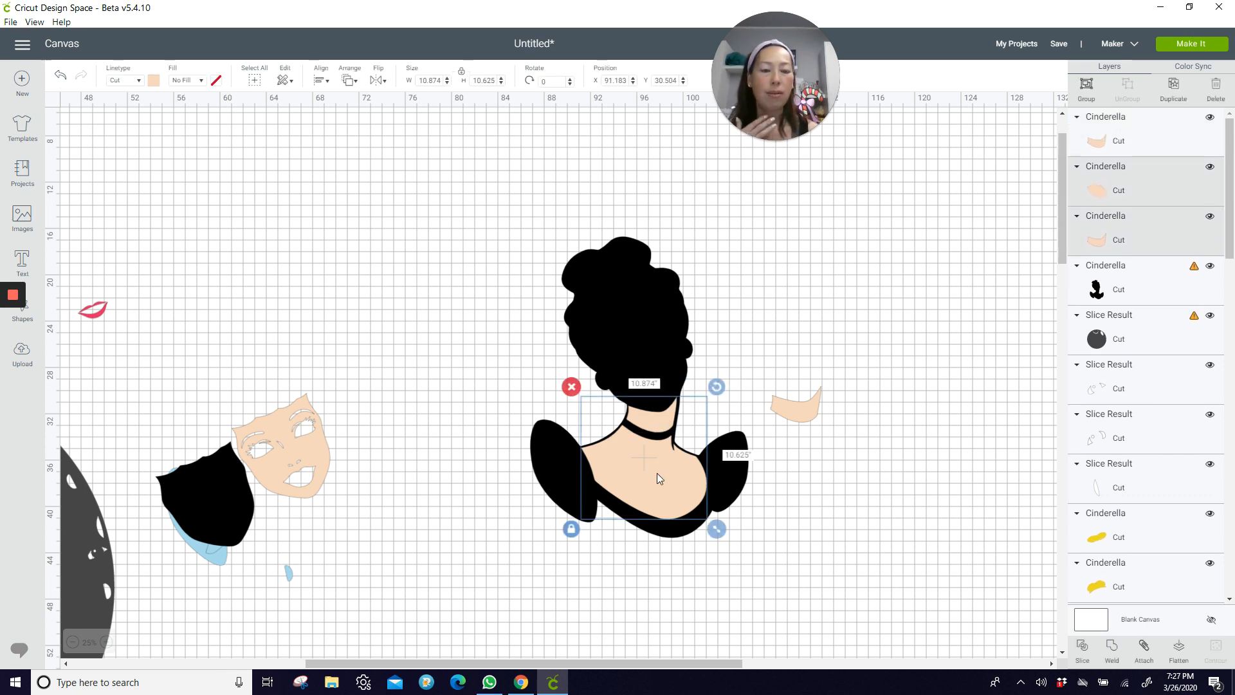
left_click(1112, 647)
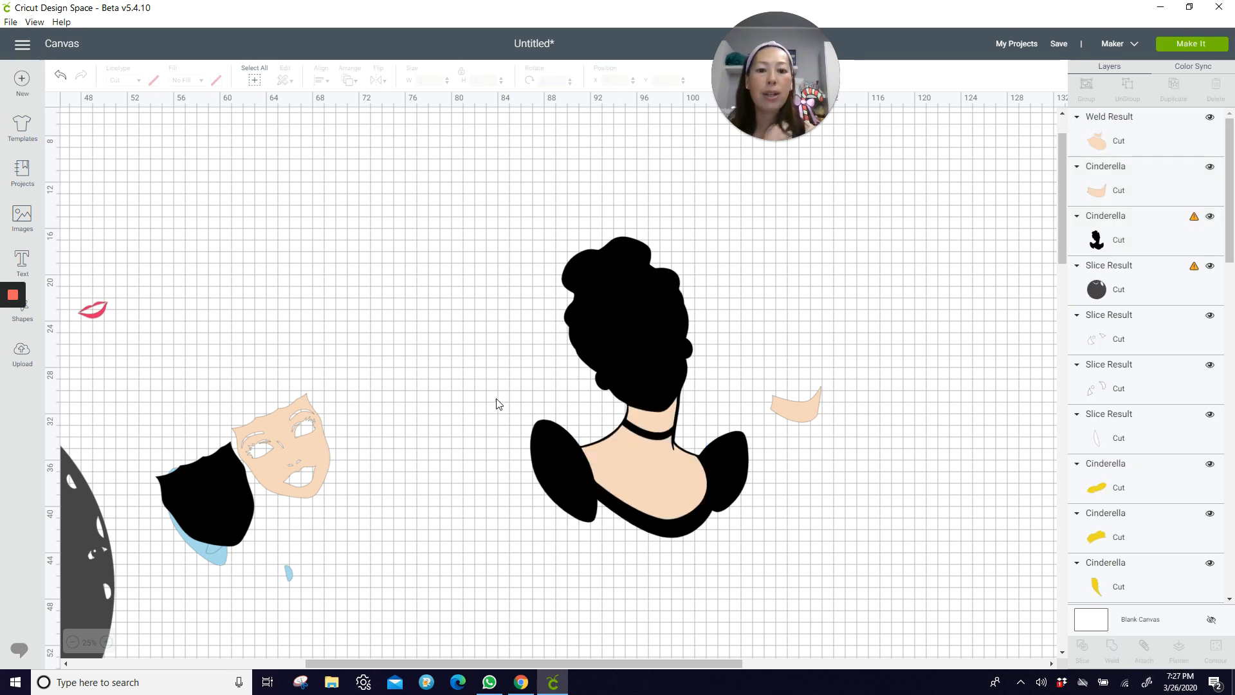
Slice the welded neck and chest out of the black silhouette, then move the cut-out pieces and the spare neck piece apart.
left_click_drag(496, 403, 685, 511)
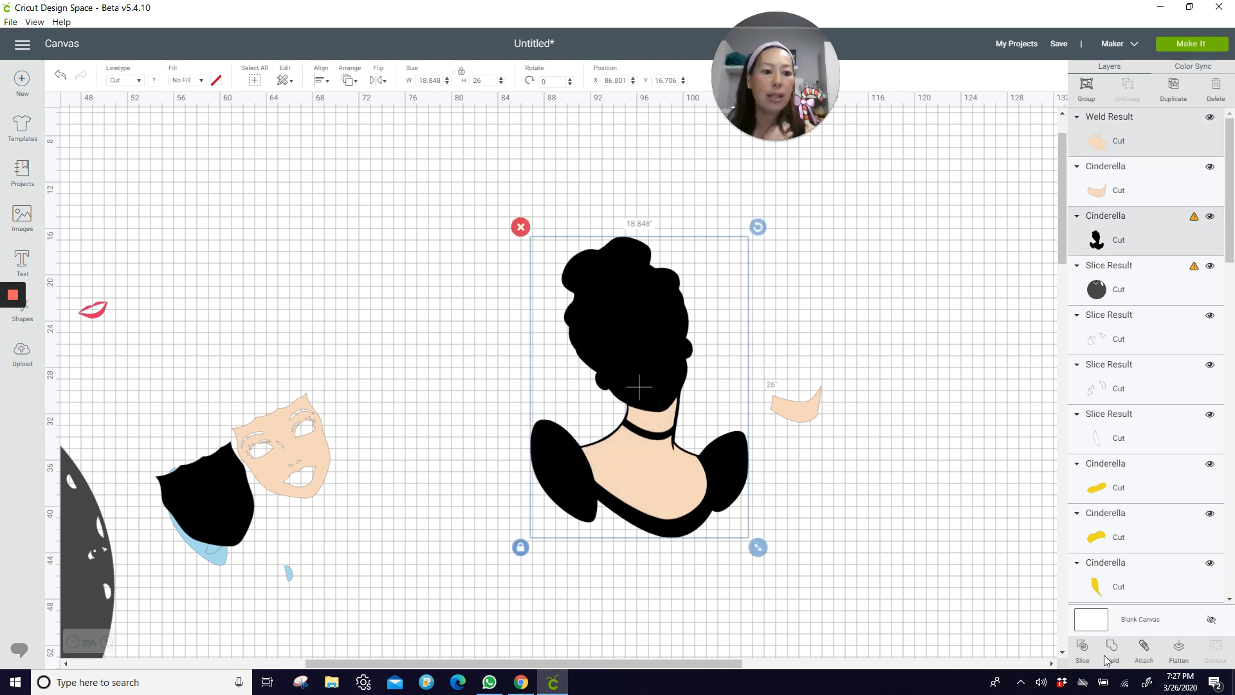
left_click(1083, 651)
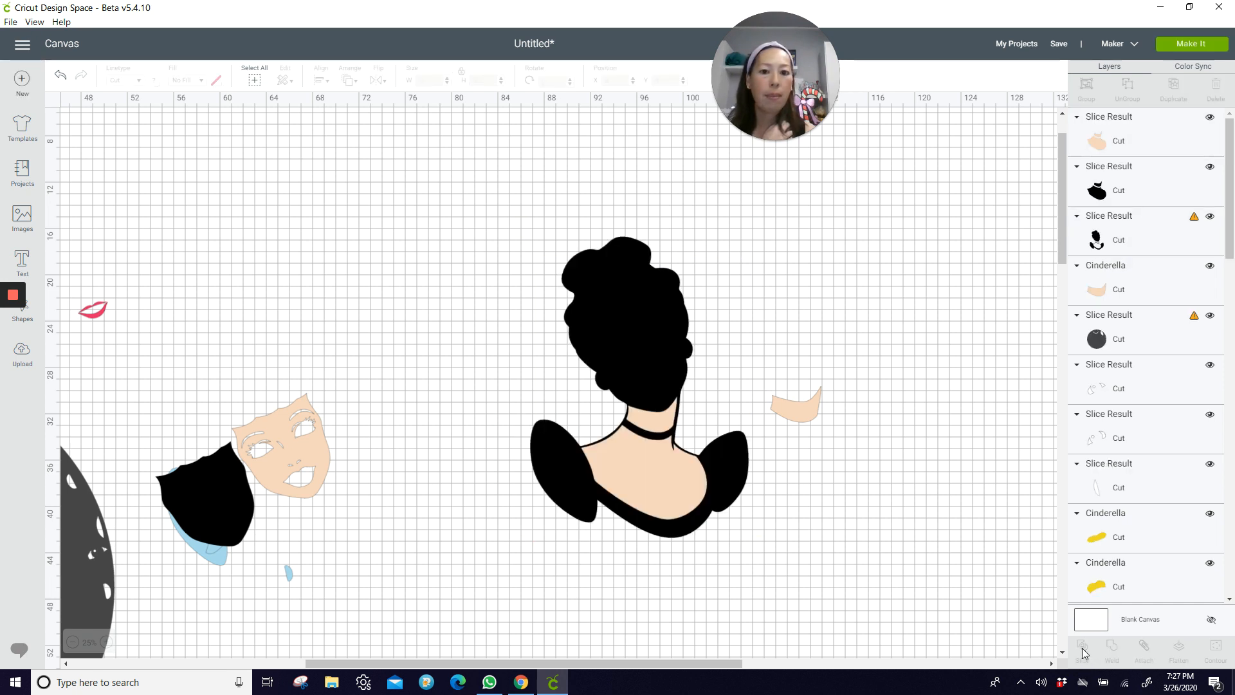
left_click_drag(651, 436, 900, 449)
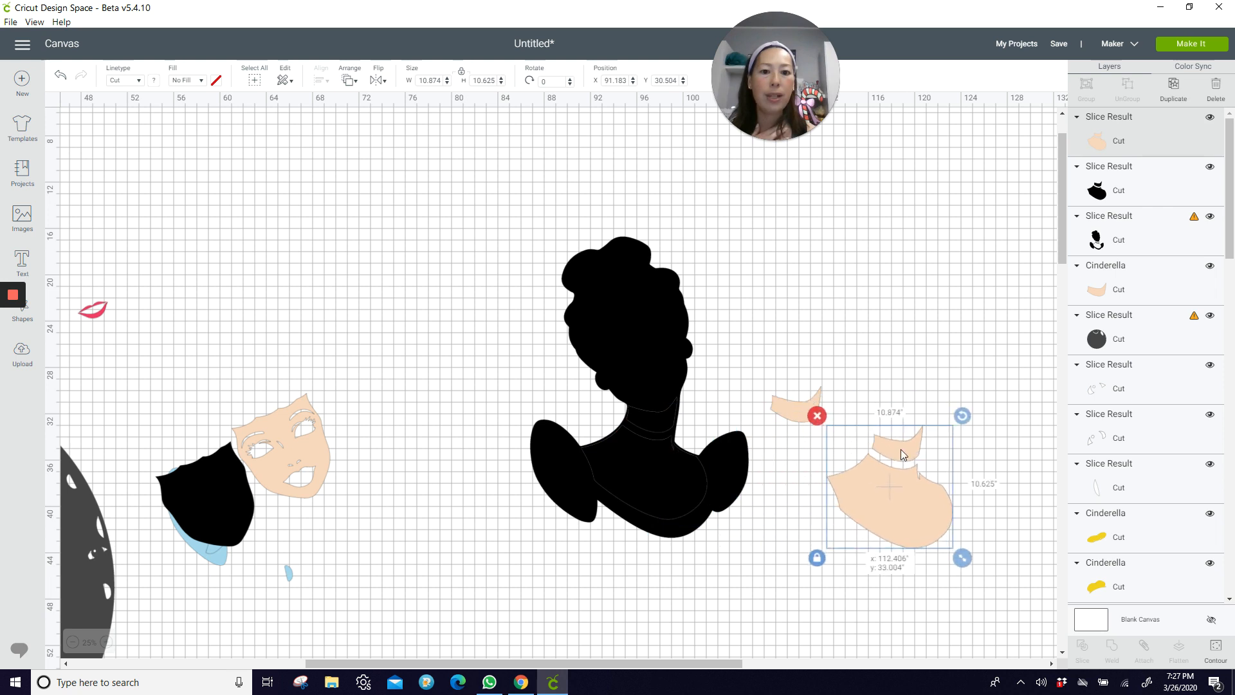
left_click_drag(660, 434, 804, 278)
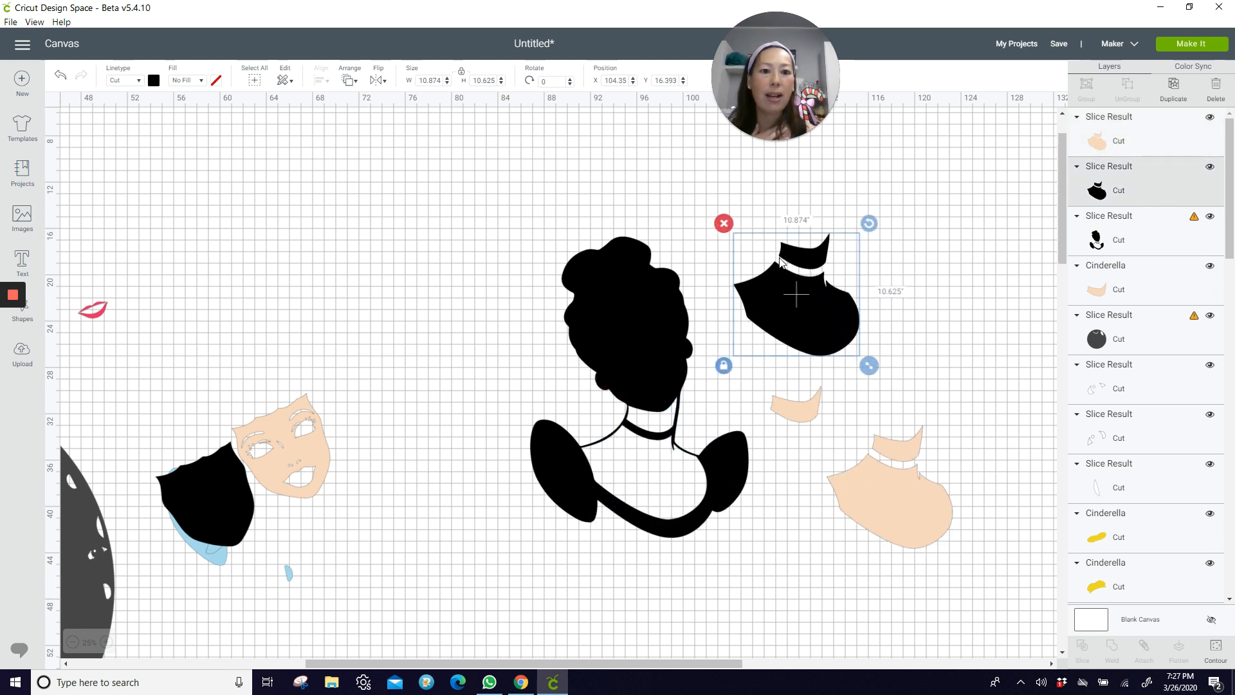
left_click_drag(799, 415, 882, 270)
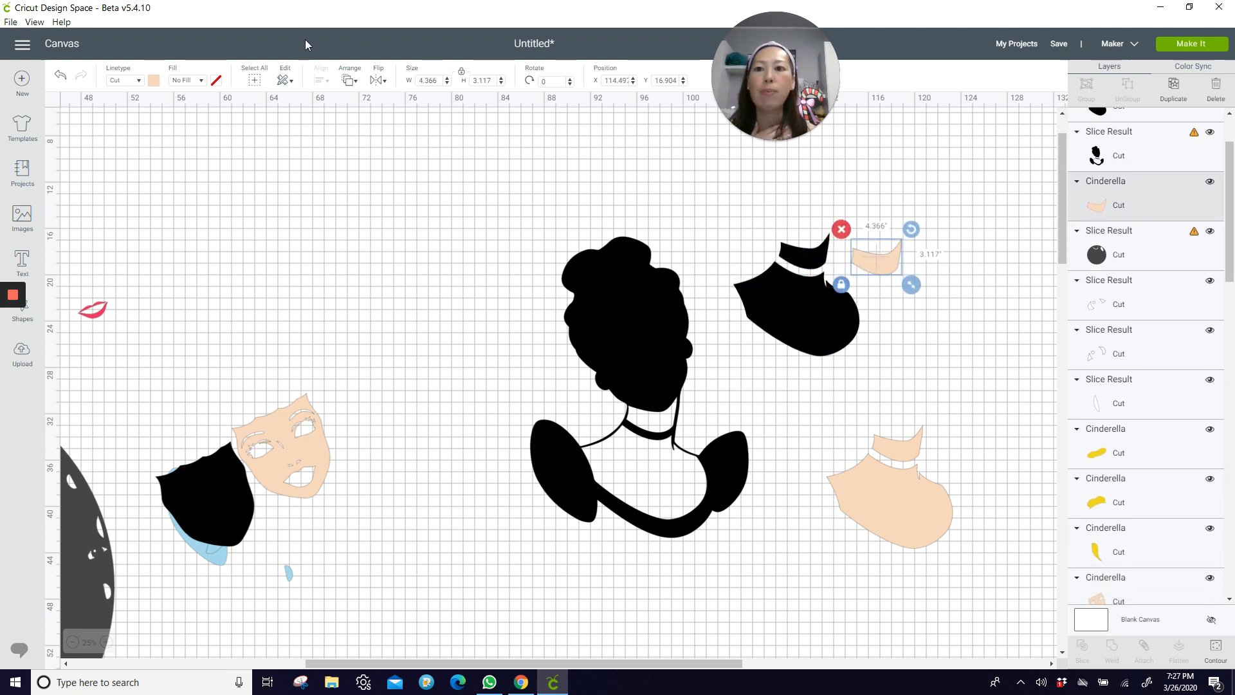
Bring the spare neck piece to the front and fit it over the black cut-out's neck gap, about 4.36 × 2.82 in, rotated 7.19°.
left_click(349, 81)
left_click(376, 159)
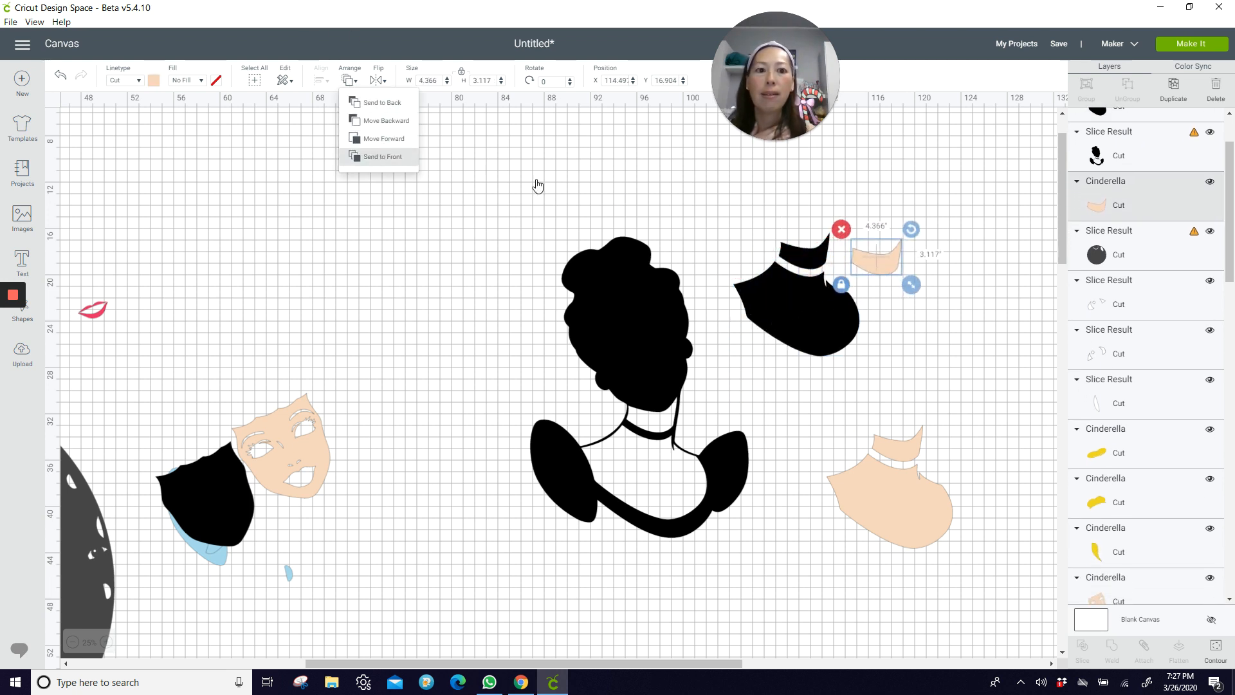
left_click_drag(884, 256, 812, 272)
left_click(767, 291)
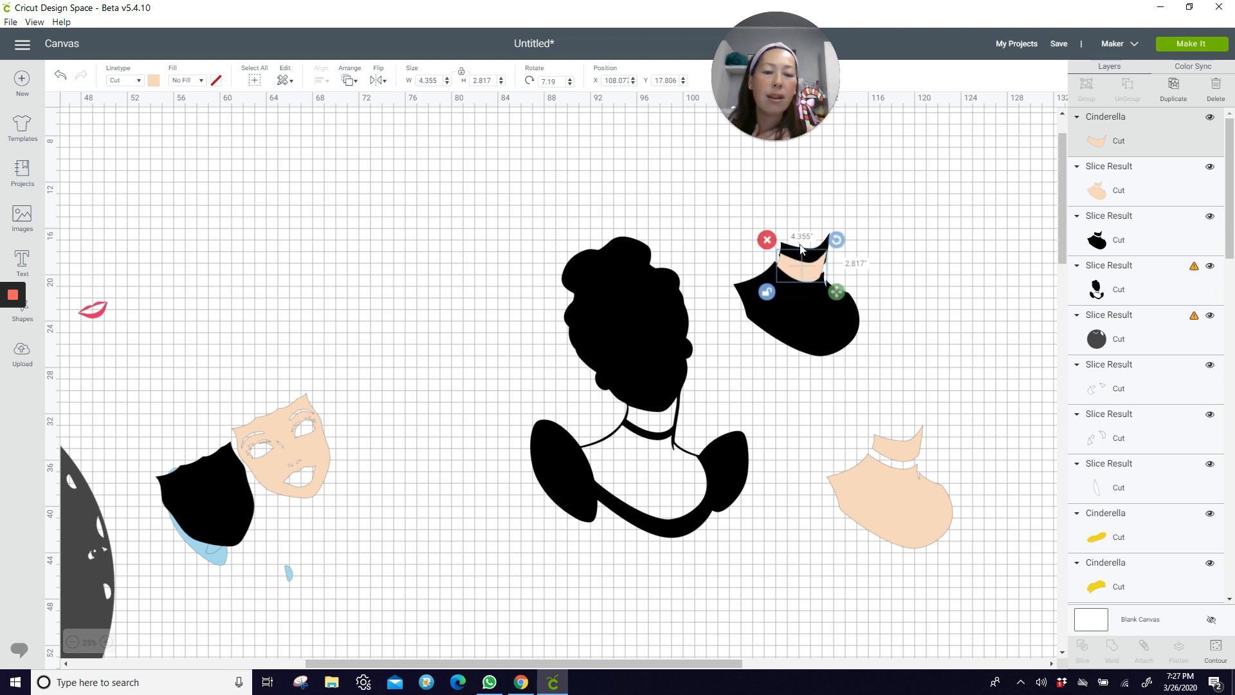
Slice the neck piece with the black neck-and-chest cut-out, and move the black remainder and the choker-shaped band apart.
left_click_drag(781, 200, 834, 338)
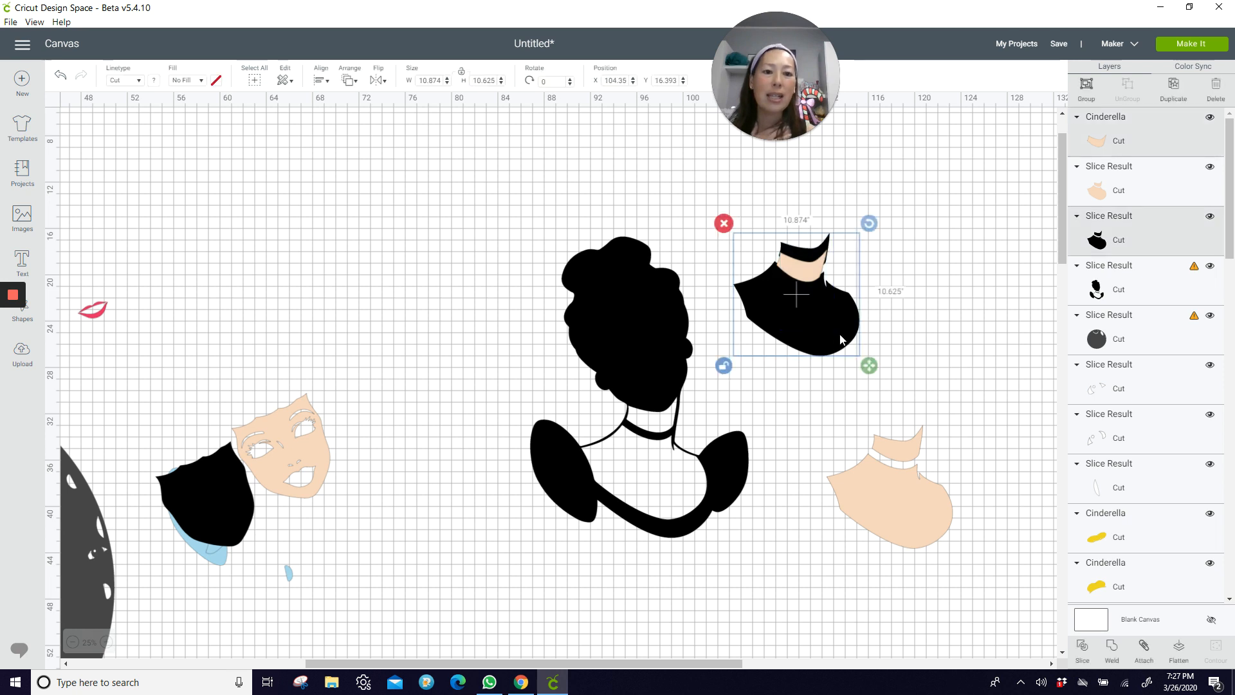
left_click(1082, 649)
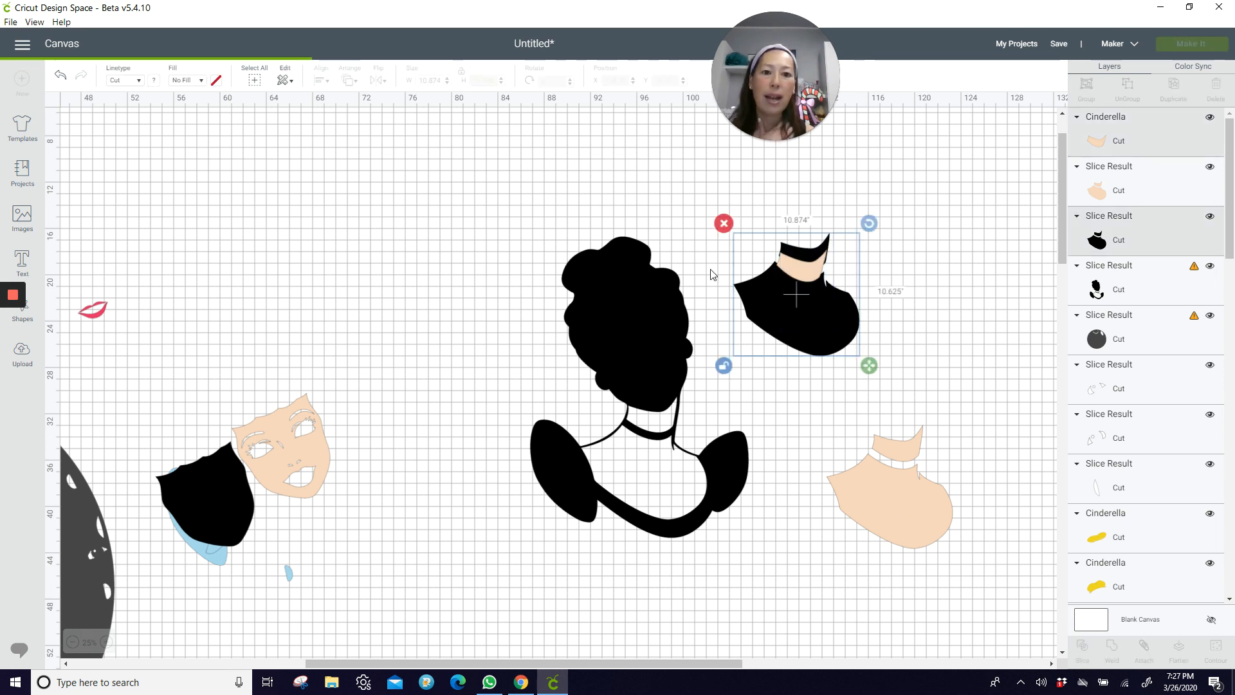
left_click_drag(802, 270, 925, 307)
left_click_drag(790, 286, 744, 209)
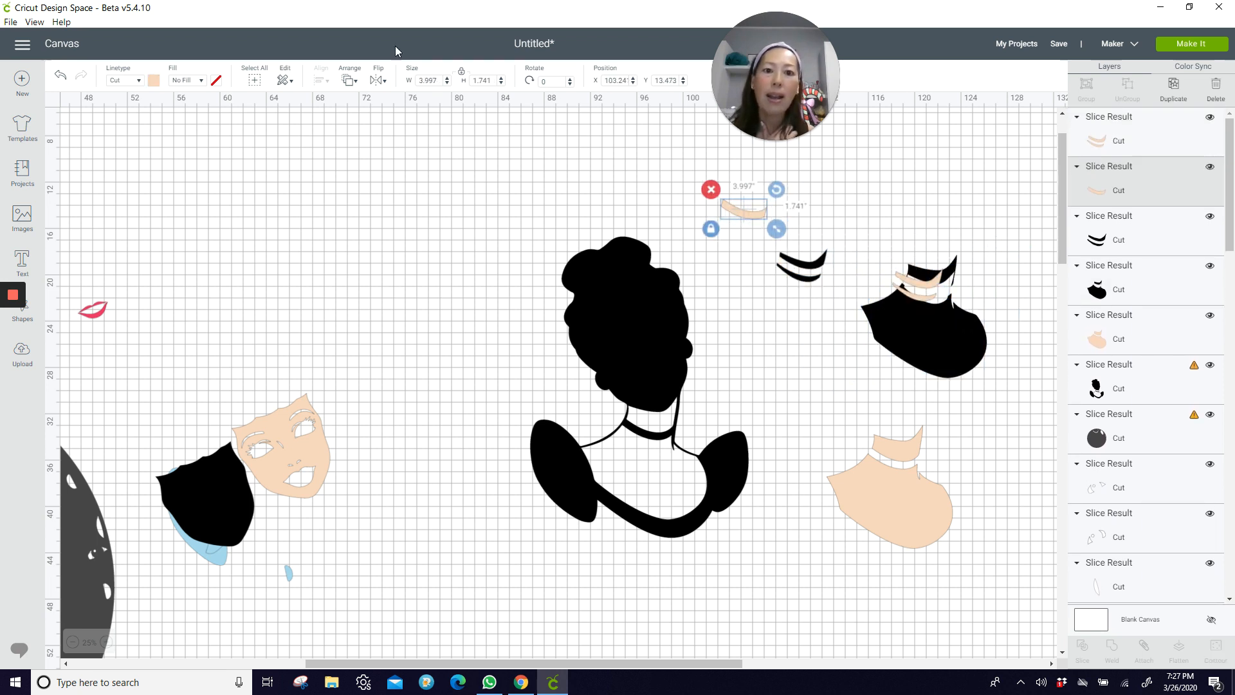
Recolor the choker band to the project's light blue material and move it to about X 78.1, Y 29.1.
left_click(153, 80)
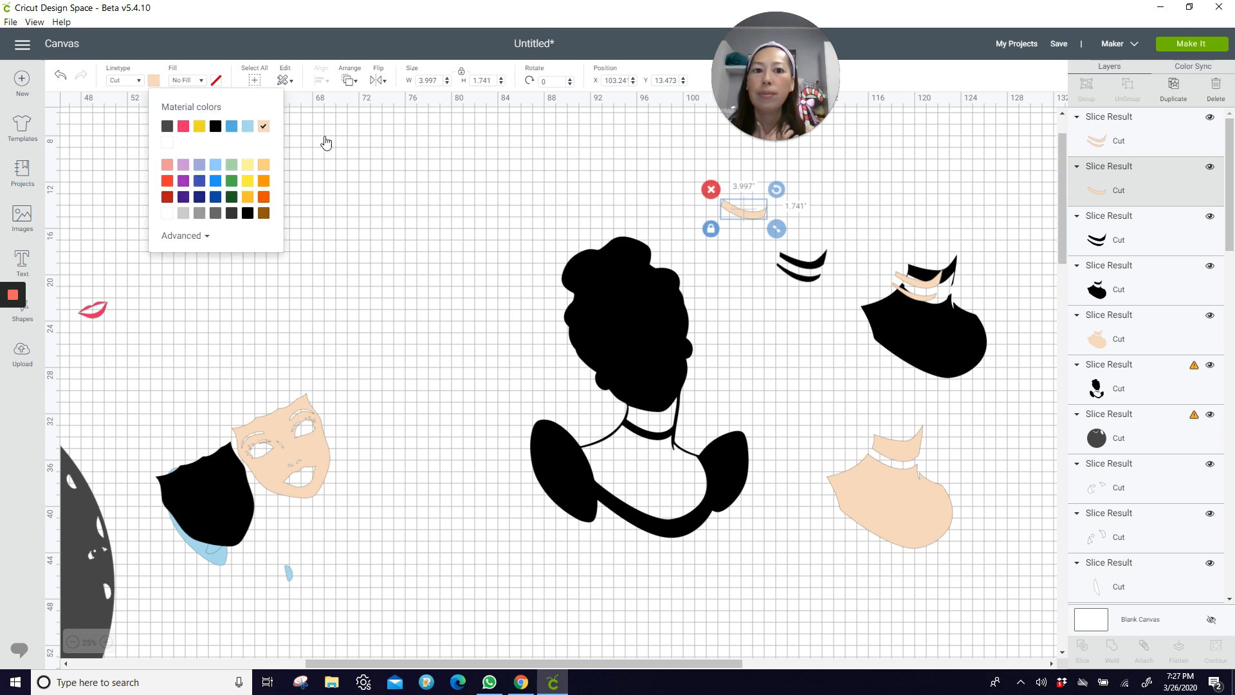
left_click_drag(750, 215, 457, 399)
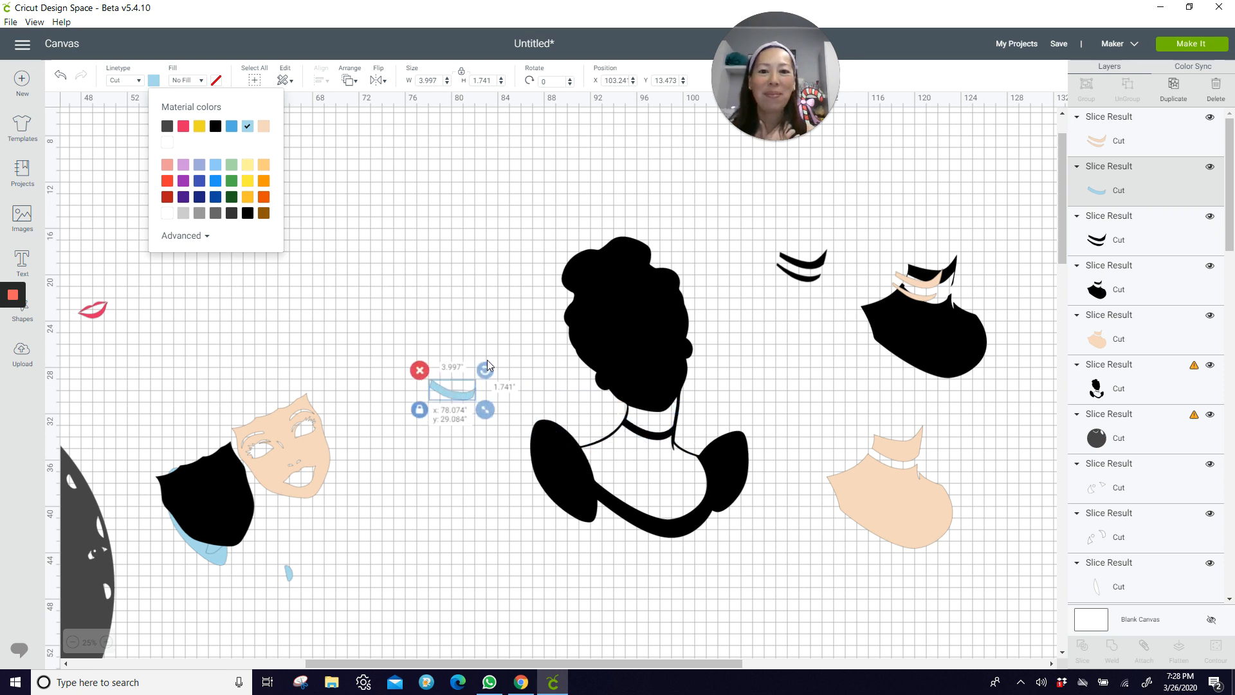
left_click(522, 204)
Delete the black silhouette with all leftover slice pieces around it, and shift the light blue band to about X 72, Y 28.9.
left_click_drag(681, 457, 1008, 573)
key("Delete")
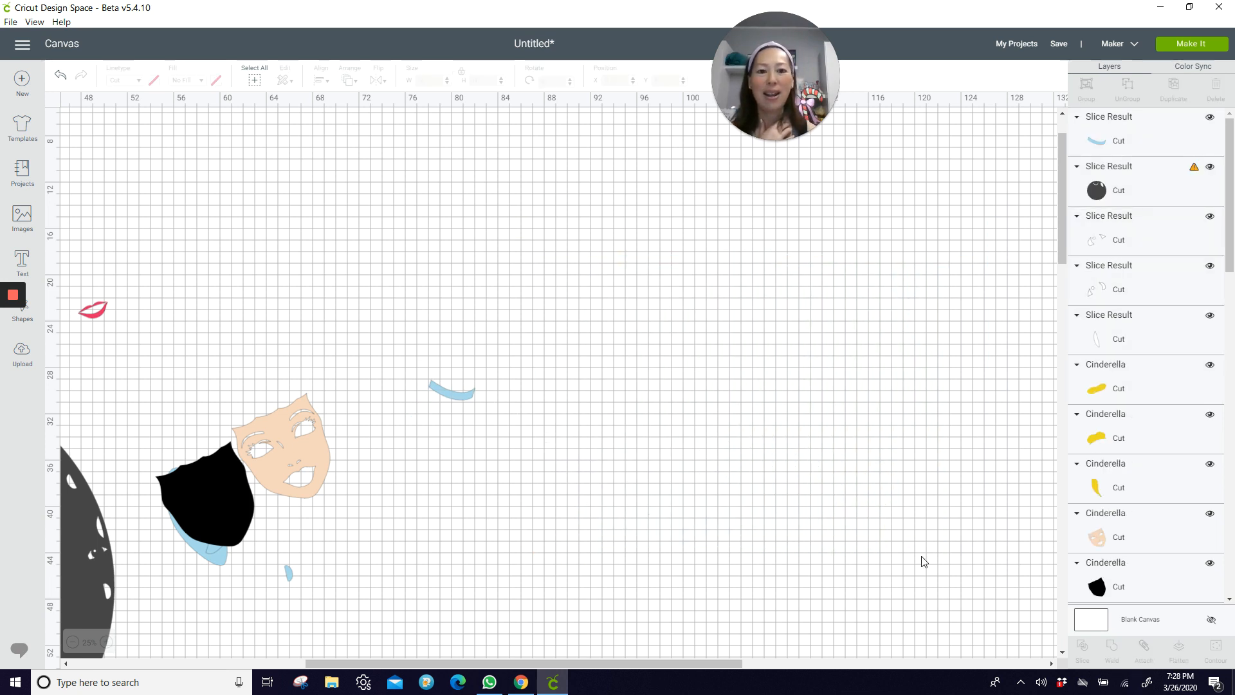
left_click_drag(448, 397, 384, 397)
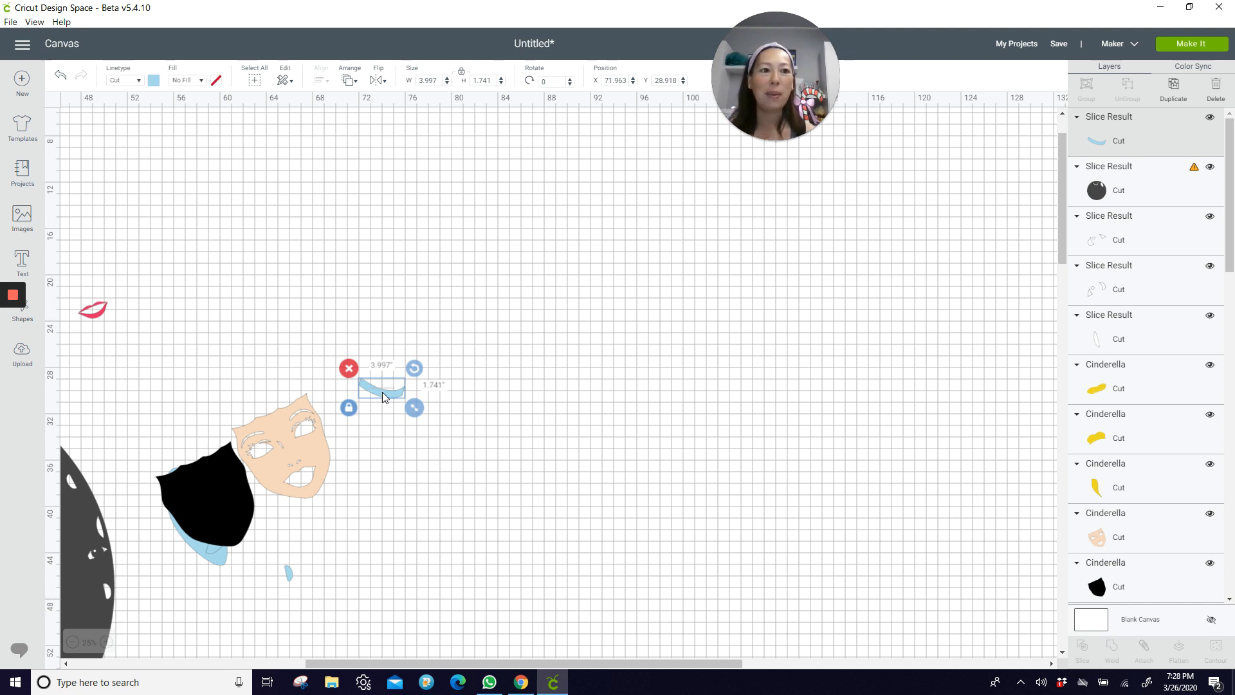
Try to send the project to the mats, and delete the oversized dark grey circle piece from the canvas.
left_click(1187, 45)
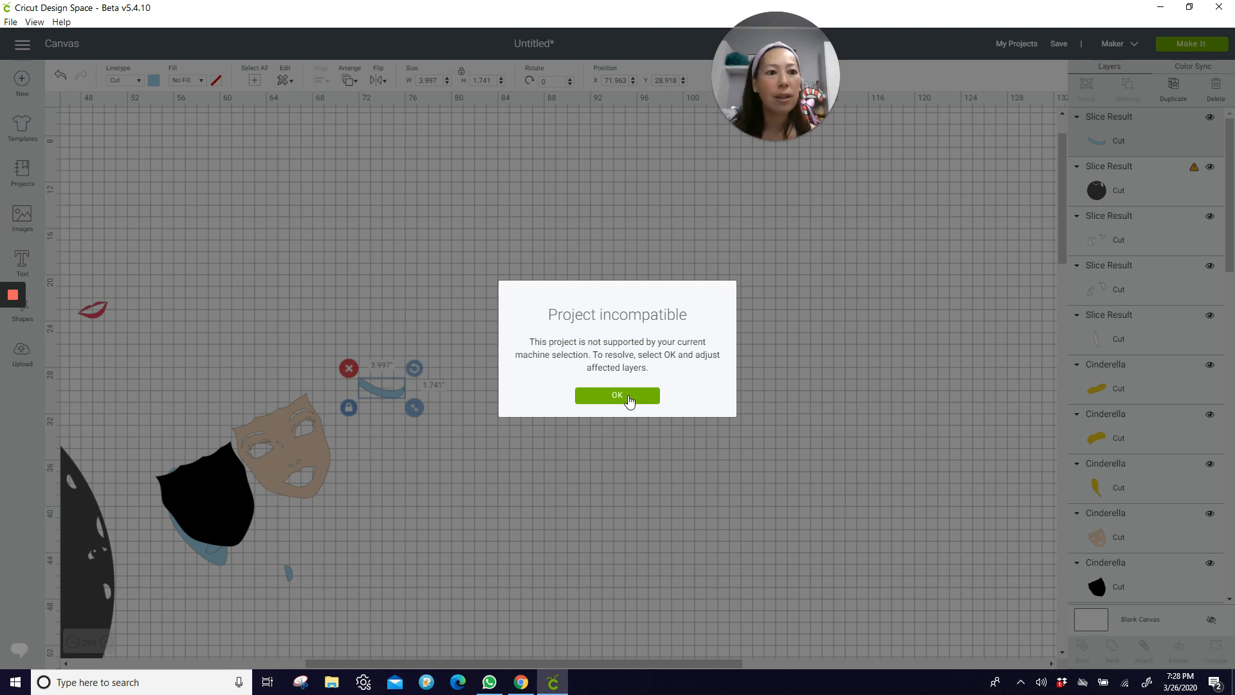
left_click(629, 398)
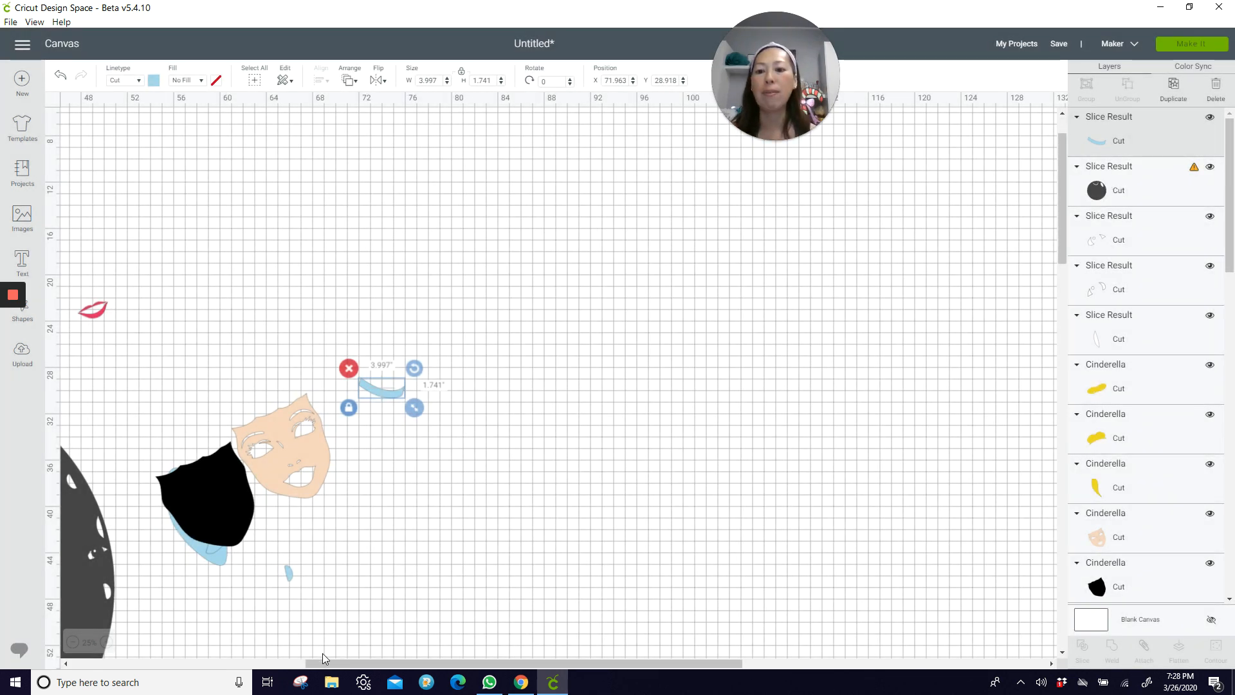
scroll(257, 540, "left", 5)
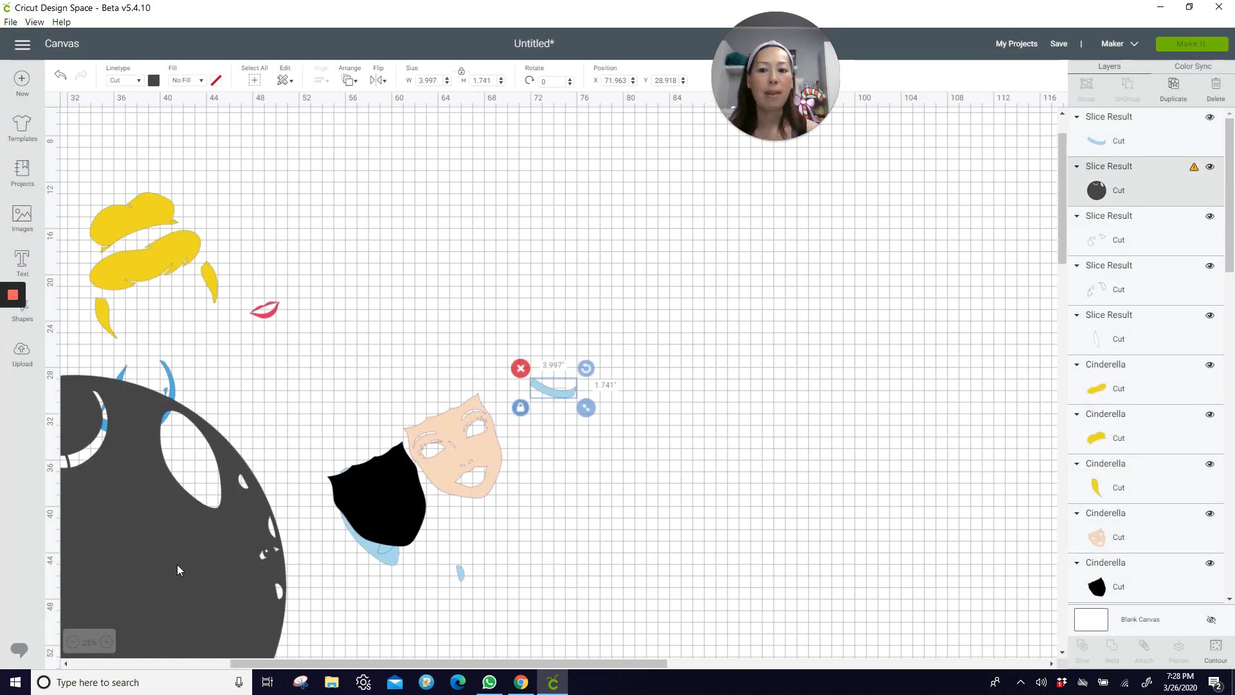
left_click(178, 566)
key("Delete")
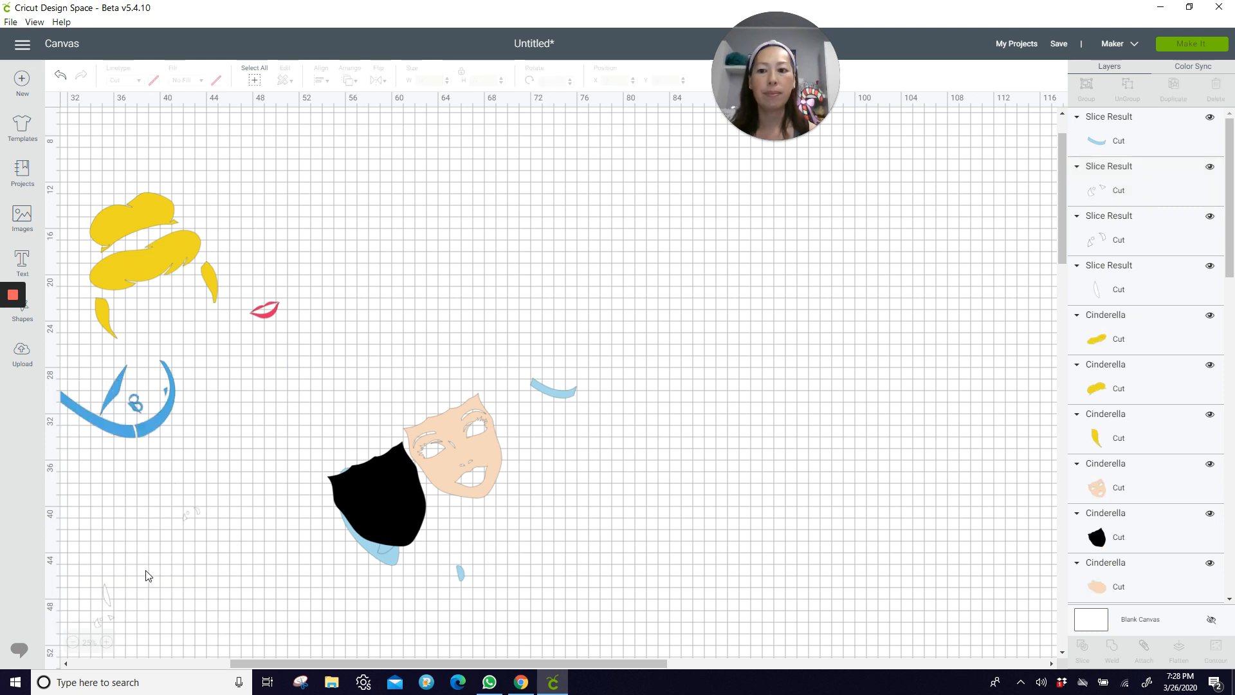
Open the mat preparation view and nest the small white pieces closer together on mat 1.
left_click(1188, 44)
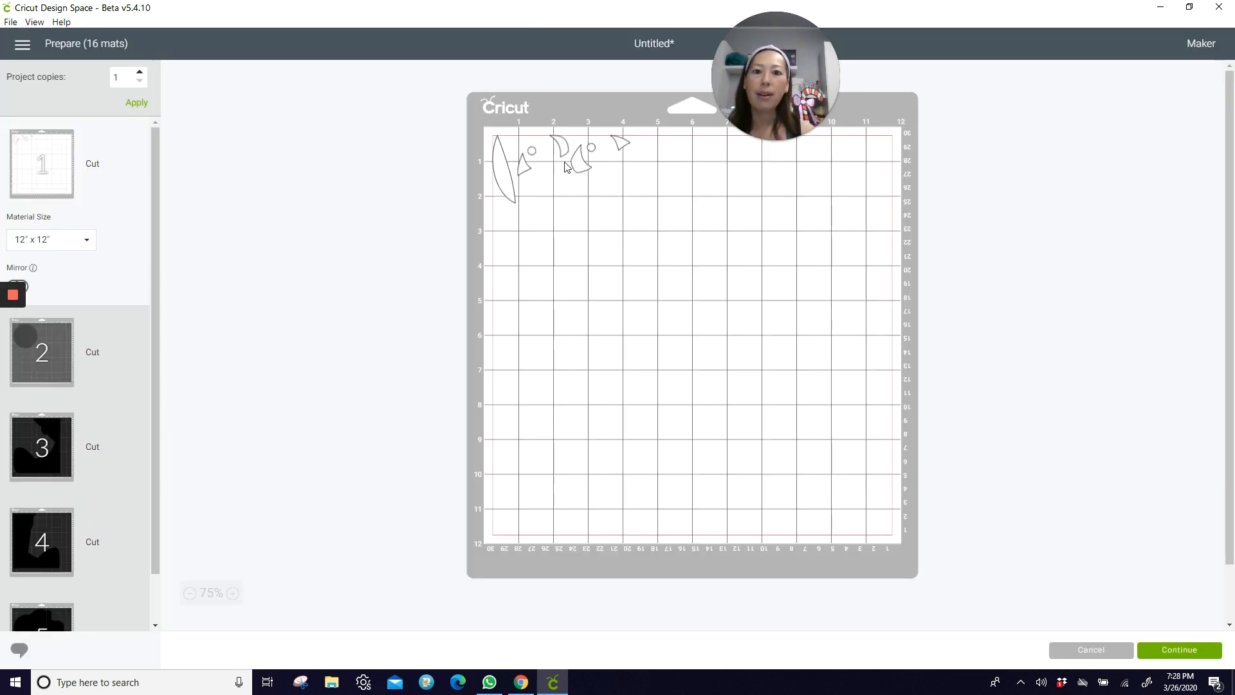
left_click_drag(580, 171, 539, 198)
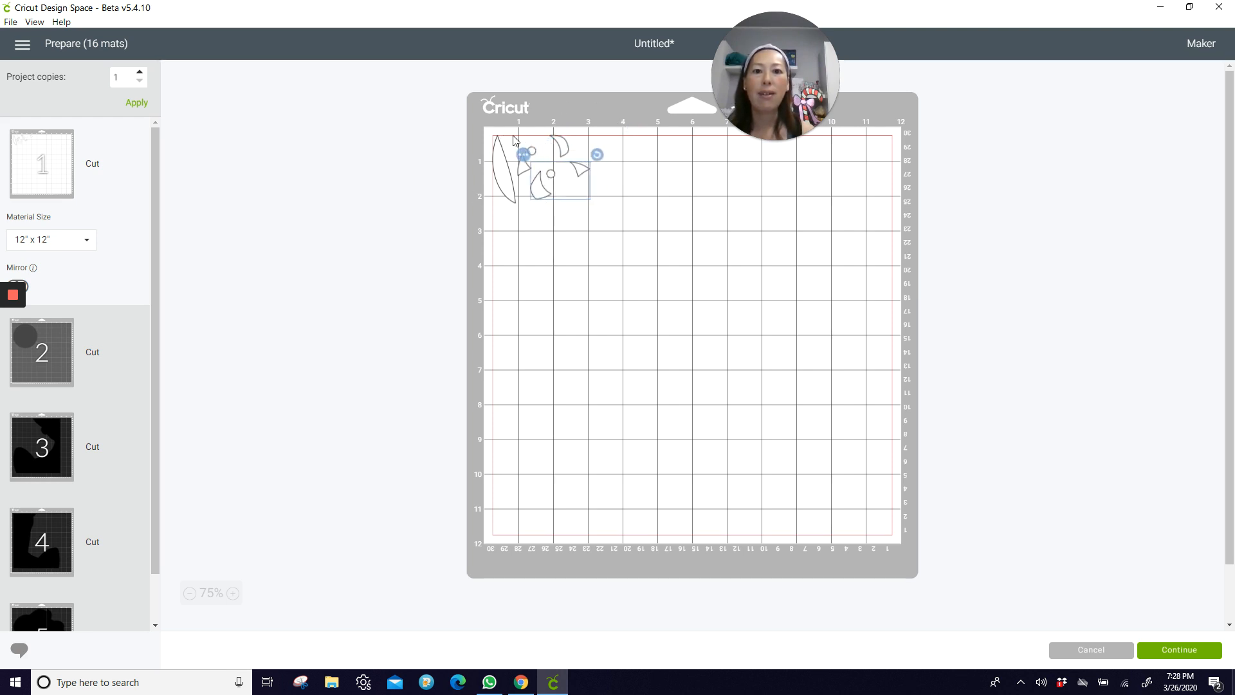
left_click_drag(582, 173, 577, 173)
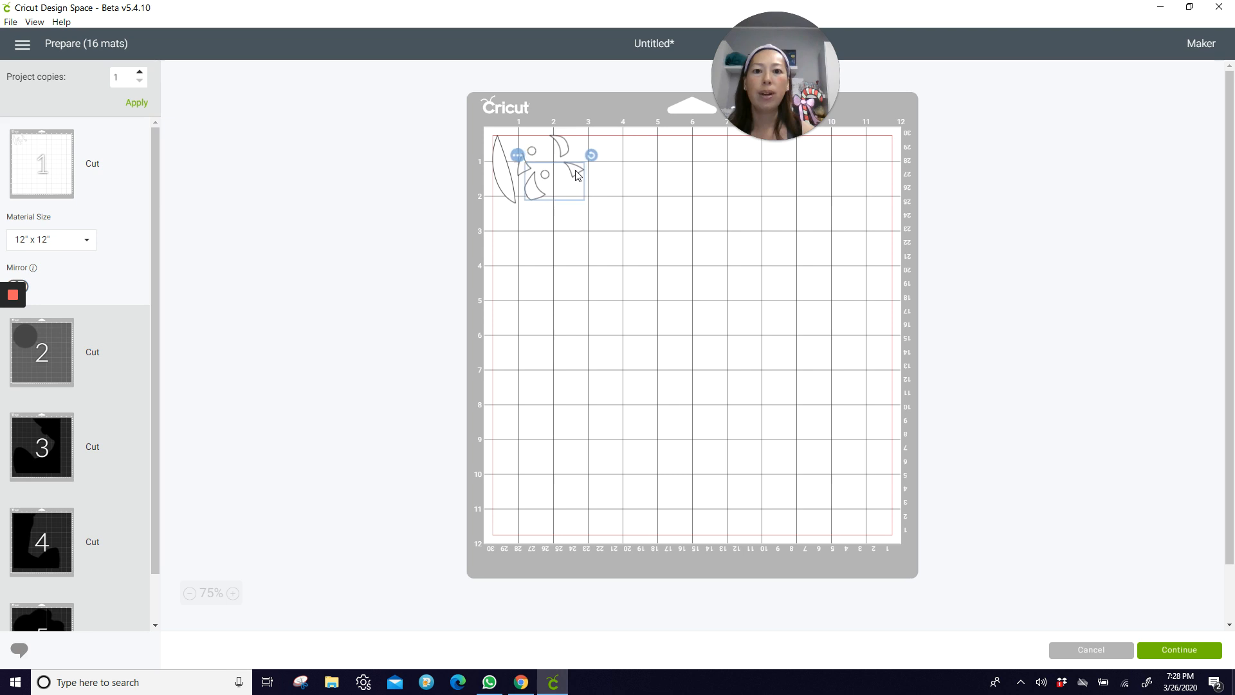
left_click(502, 158)
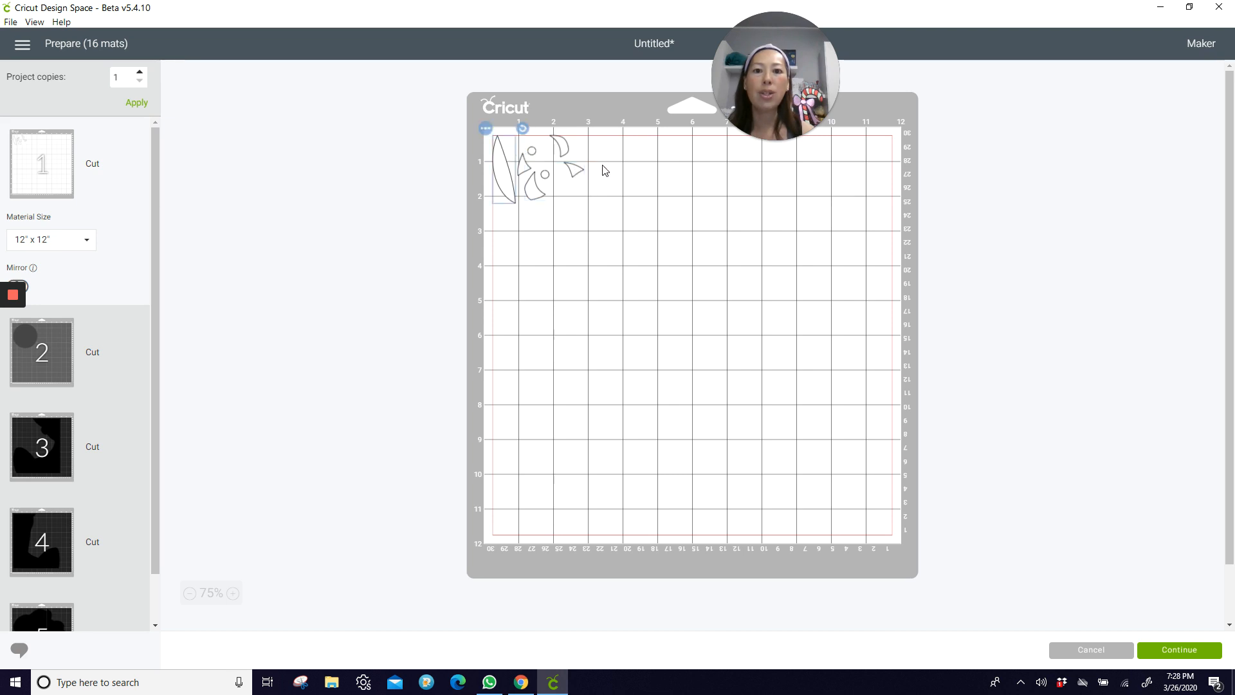
Hide the dark grey circle on mat 2 so it is not cut.
left_click(49, 344)
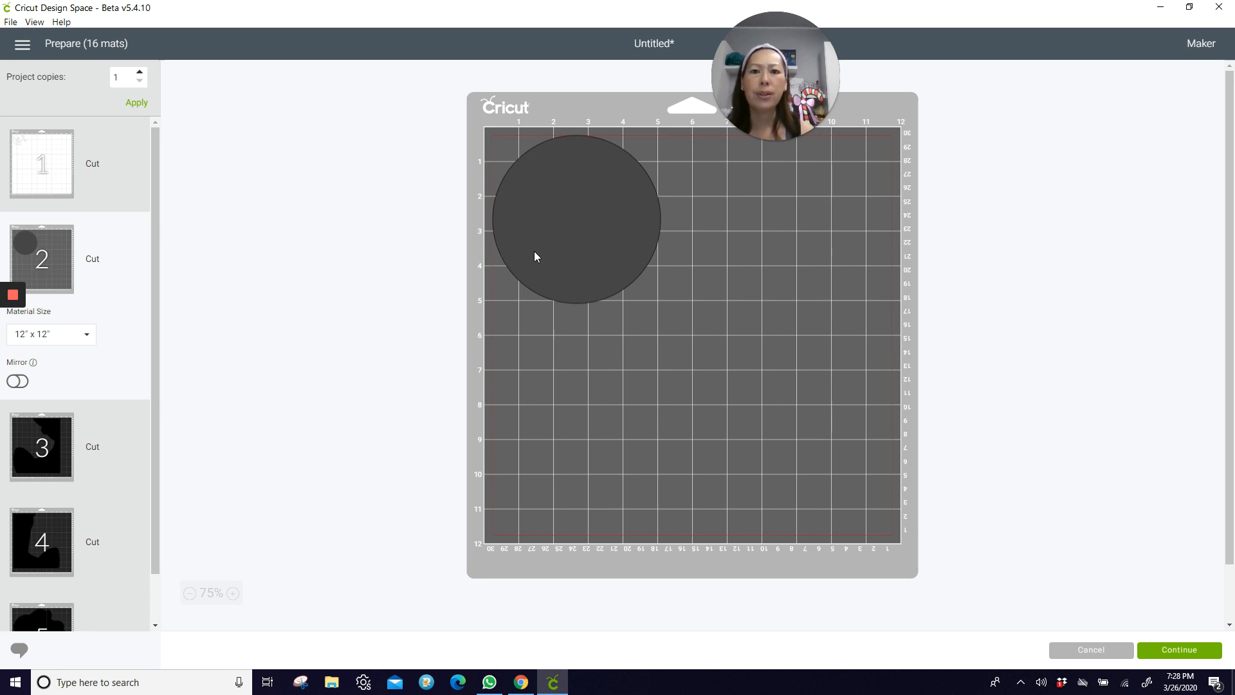
left_click(571, 240)
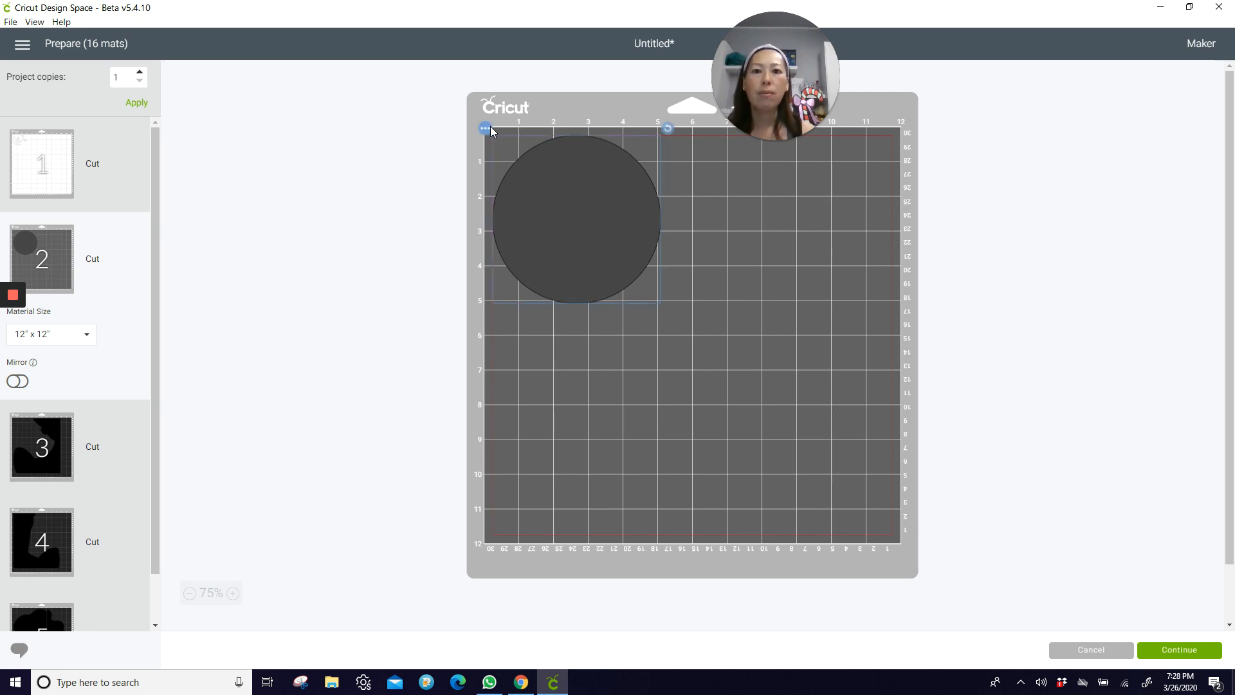
left_click(487, 131)
left_click(485, 169)
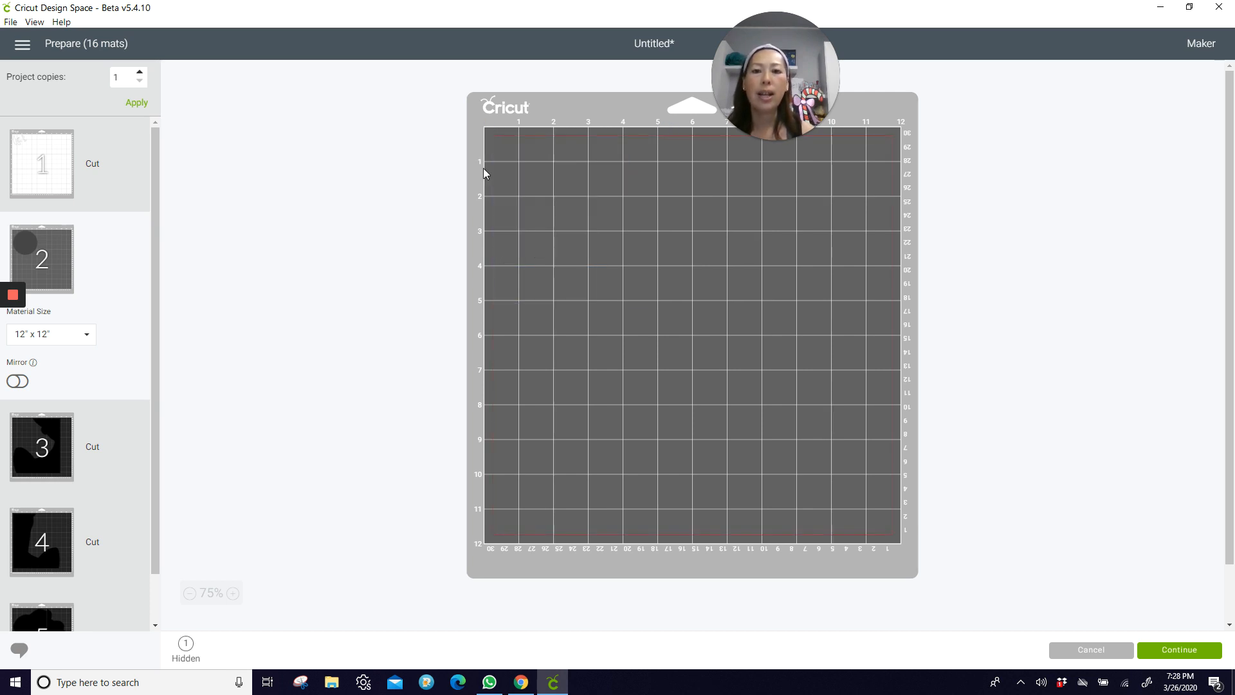
Check the layouts of mats 3 to 5 and nudge the narrower black hair piece on mat 5 away from its neighbour.
left_click(56, 430)
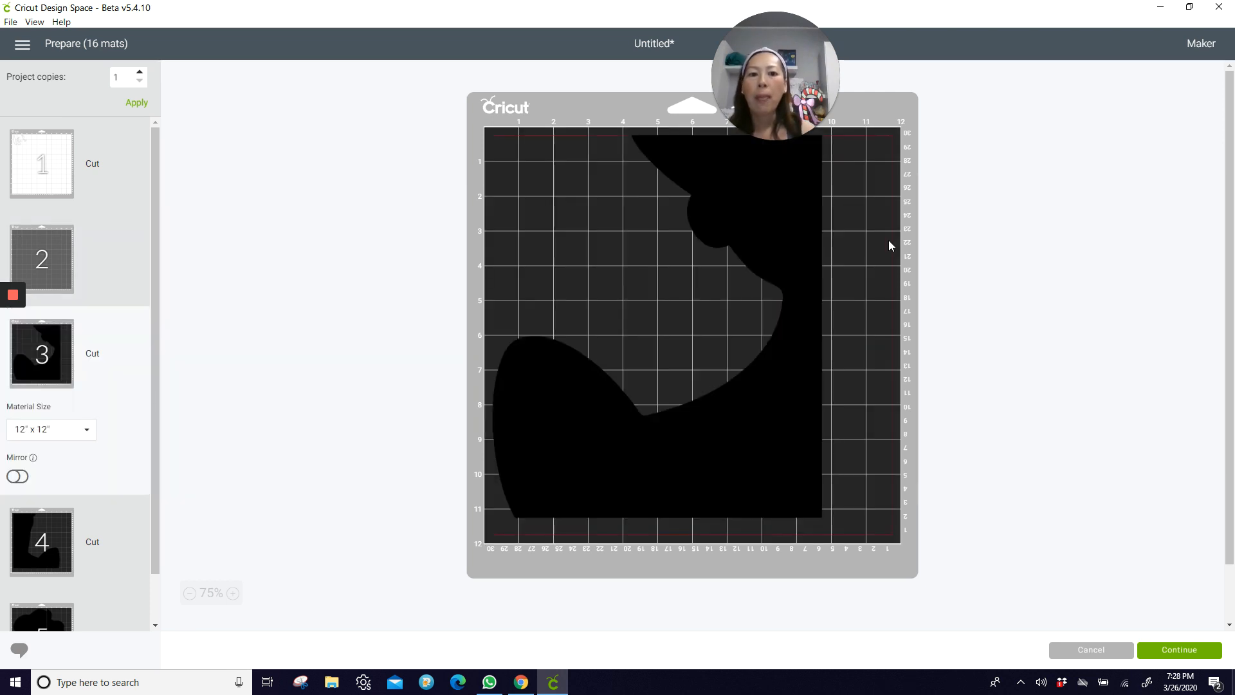
scroll(612, 355, "down", 2)
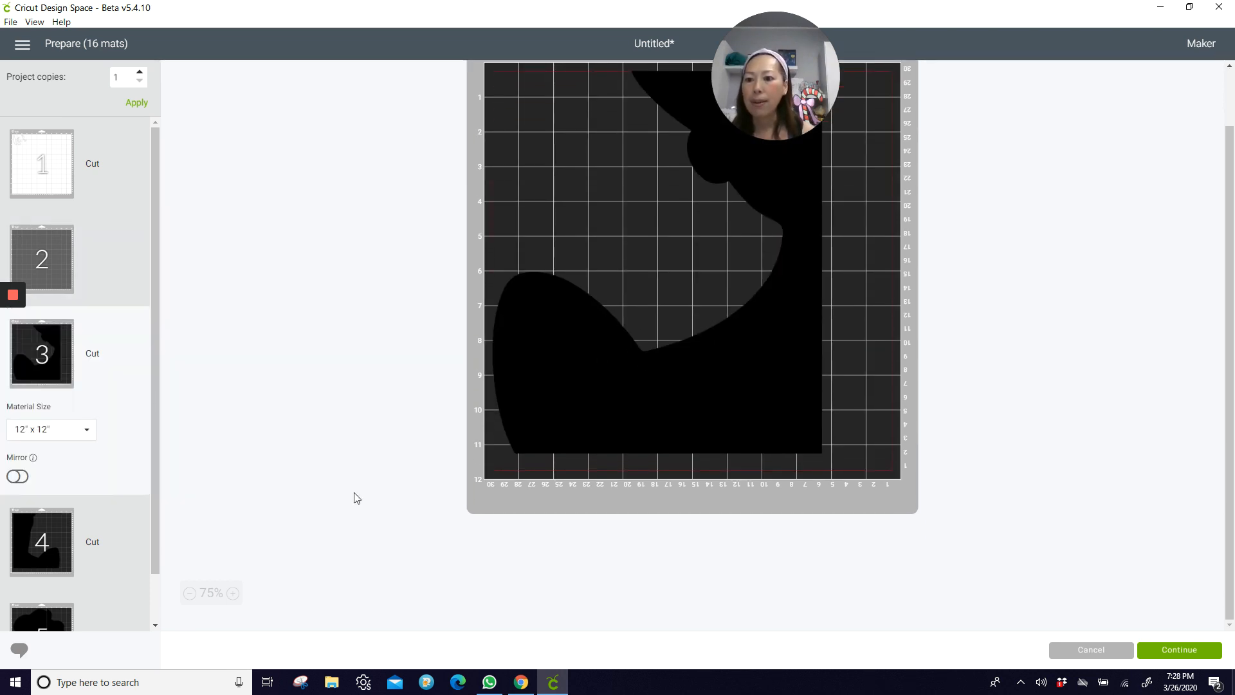
left_click(26, 542)
left_click(28, 527)
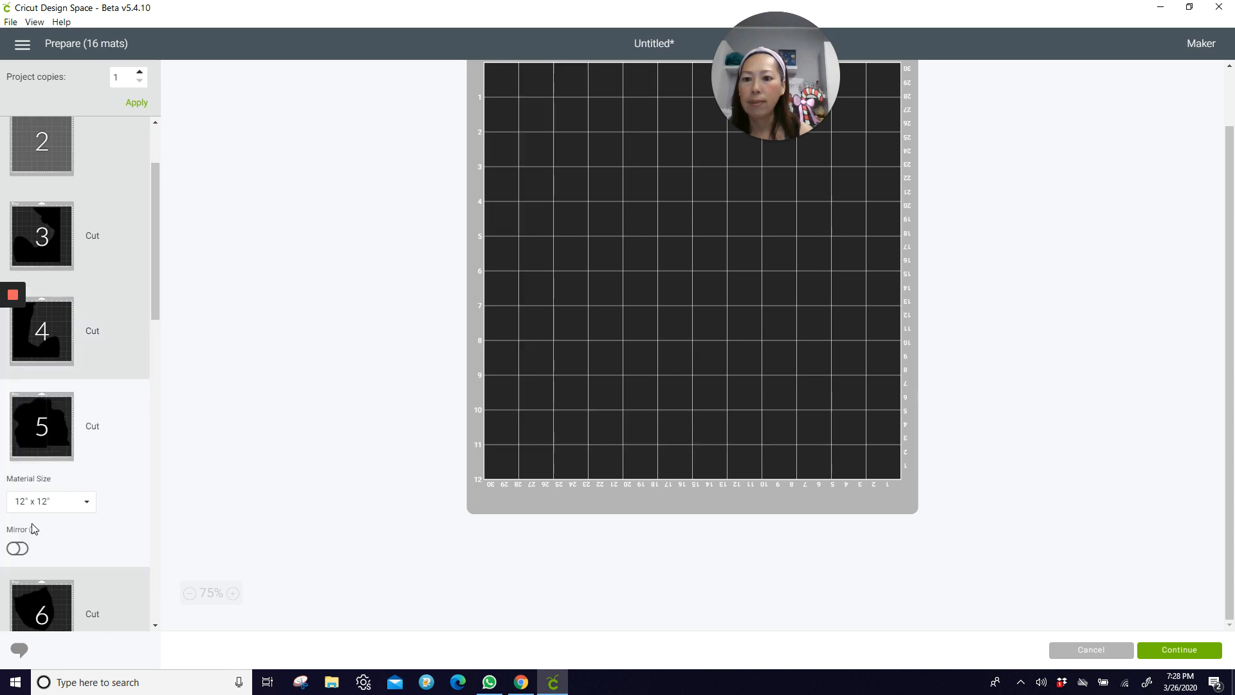
mouse_move(809, 326)
left_mouse_down()
mouse_move(825, 335)
mouse_move(815, 336)
left_mouse_up()
scroll(111, 468, "down", 3)
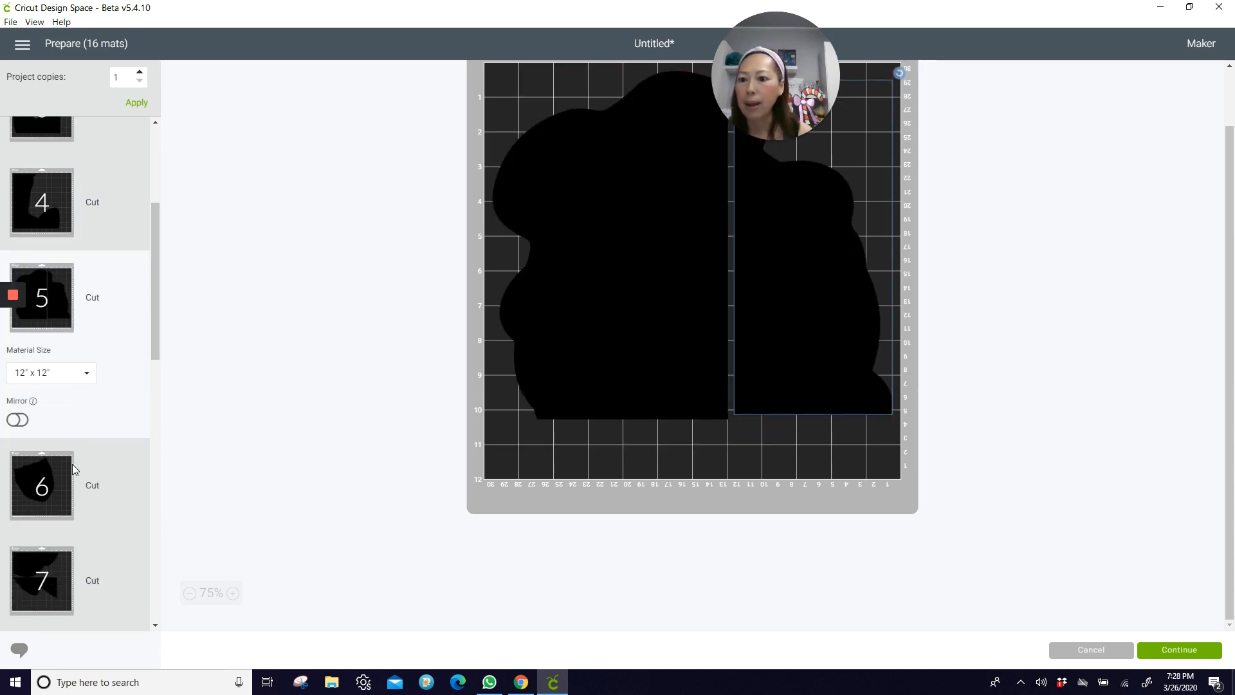
Check mat 6 and move the lower pointed black piece from mat 7 to mat 4.
left_click(63, 475)
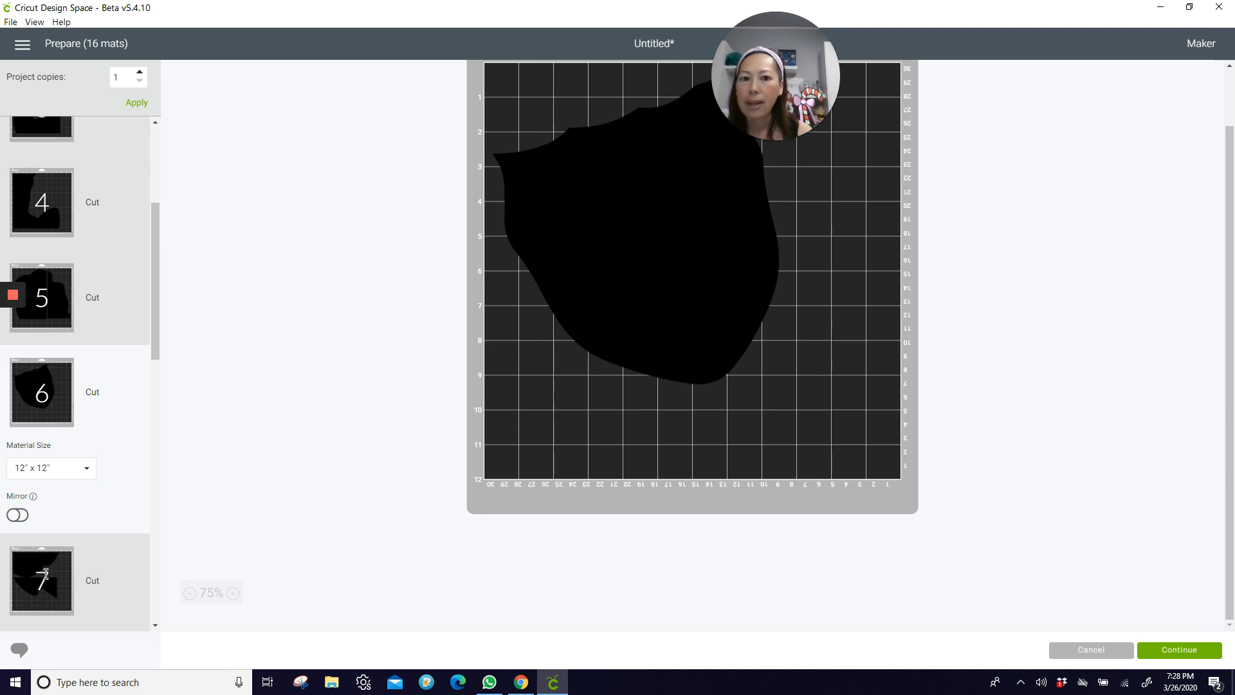
left_click(47, 566)
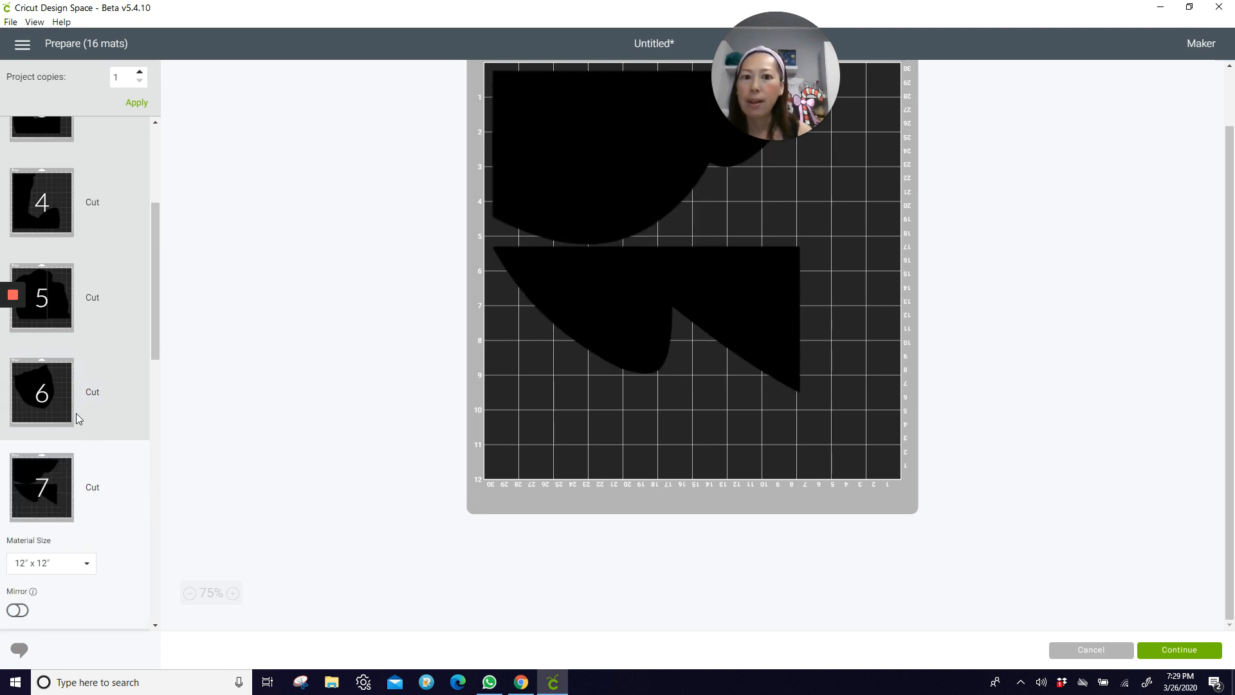
left_click(666, 290)
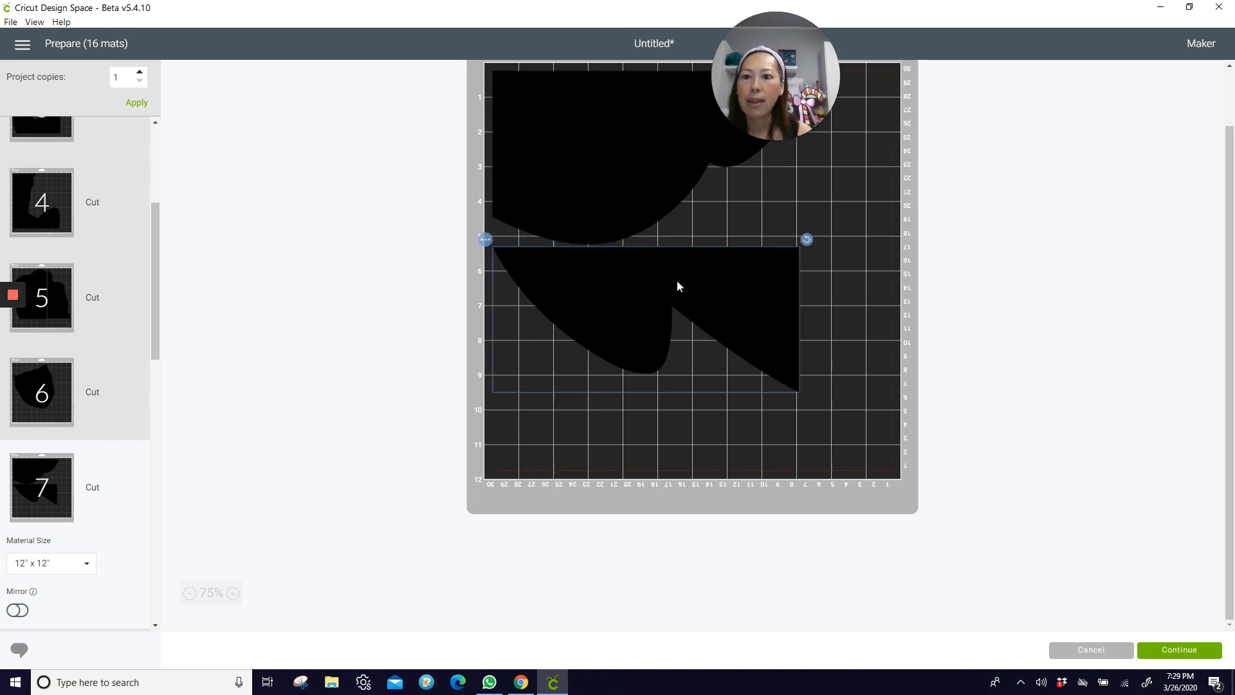
left_click(486, 241)
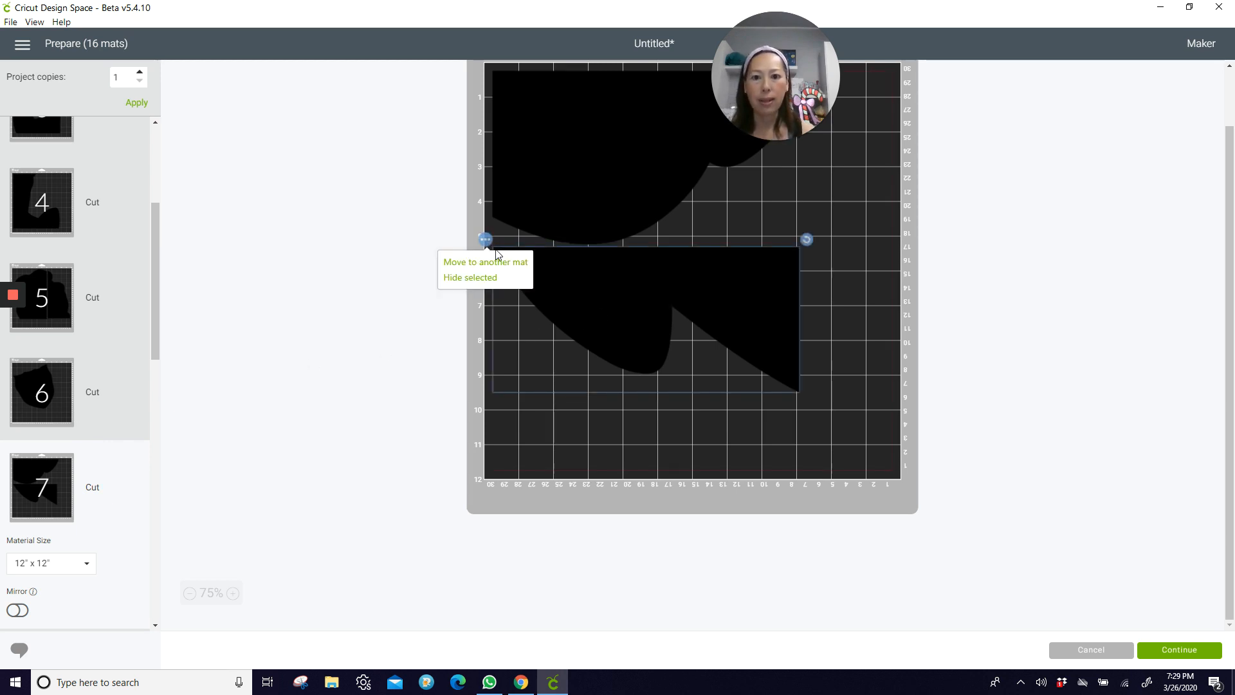
left_click(505, 264)
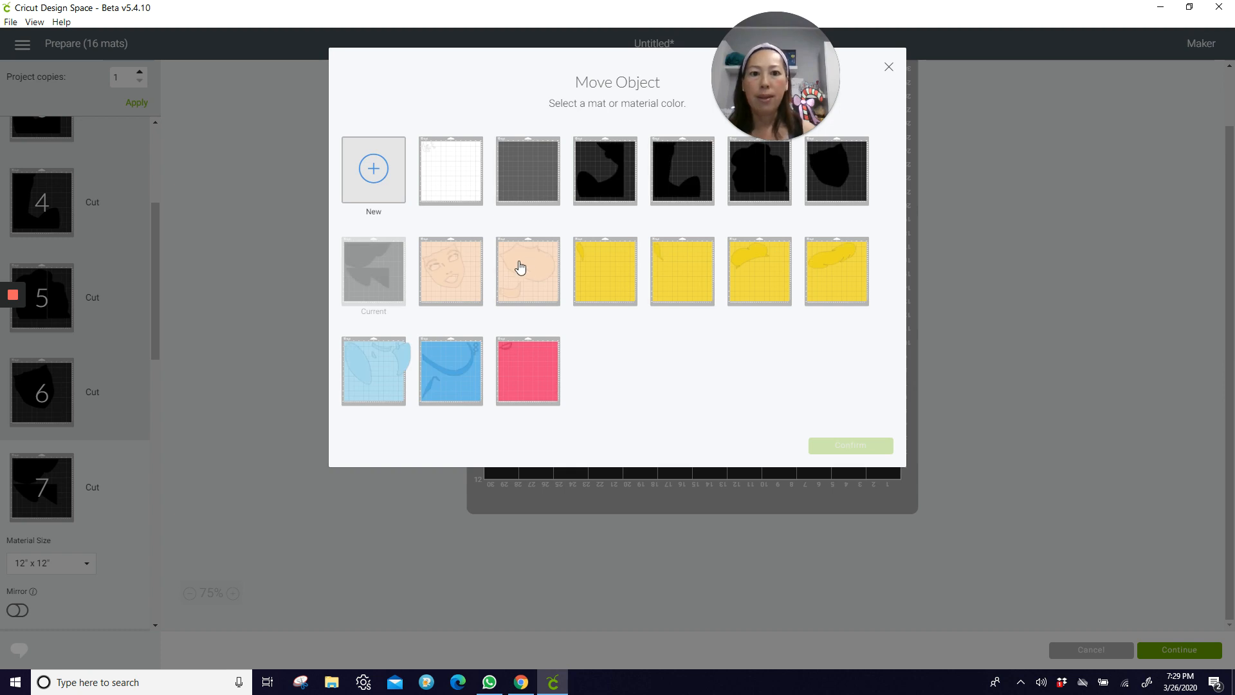
left_click(688, 165)
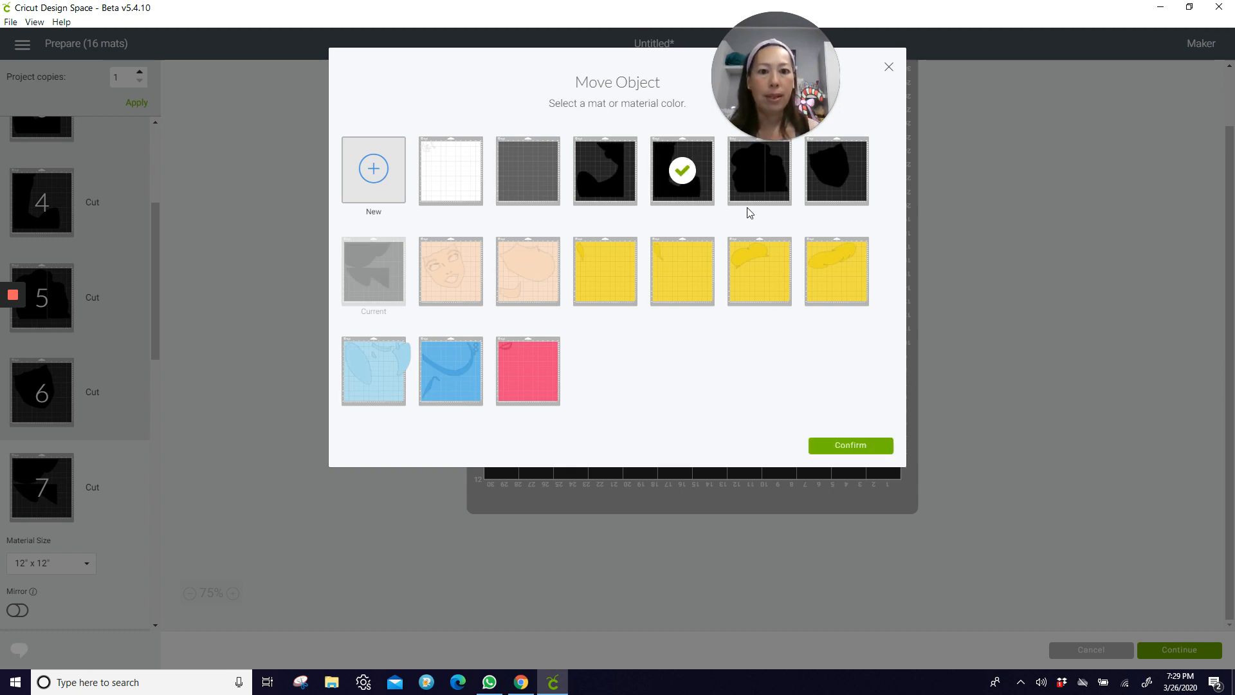
left_click(859, 452)
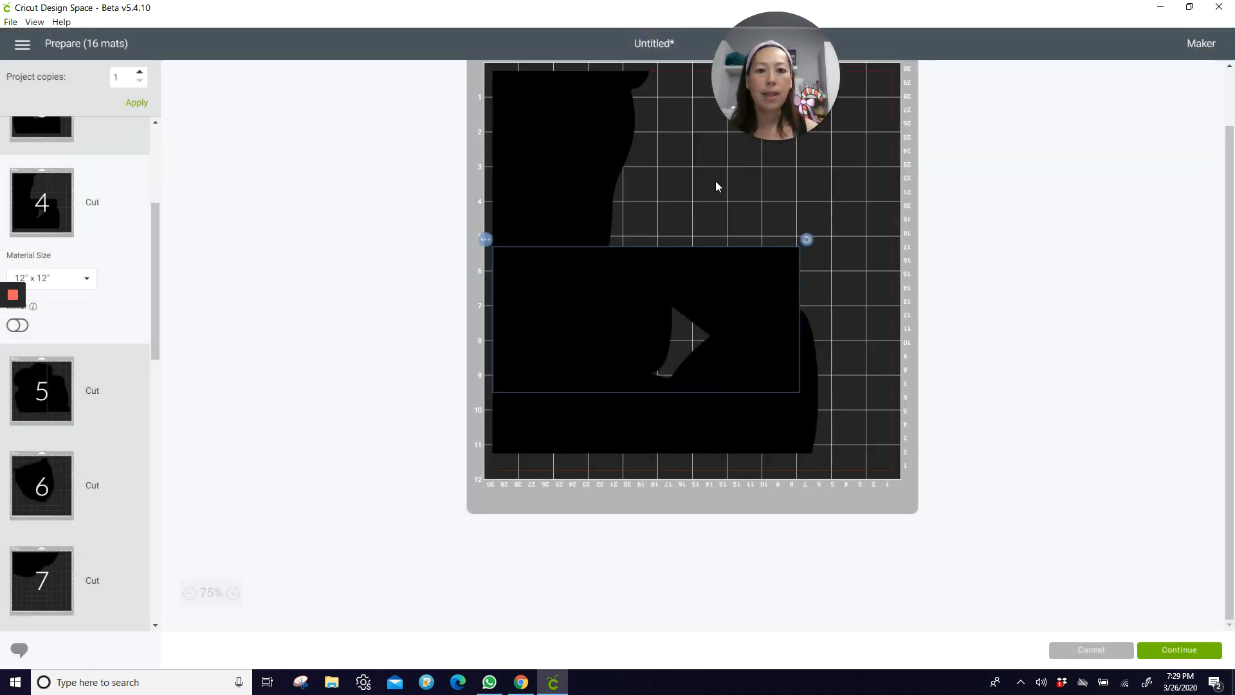
Rotate the moved piece almost upright and reposition both black pieces on mat 4 so they nest without overlapping.
left_click_drag(899, 157, 722, 165)
mouse_move(785, 437)
left_mouse_down()
mouse_move(813, 446)
mouse_move(792, 454)
left_mouse_up()
scroll(848, 398, "up", 2)
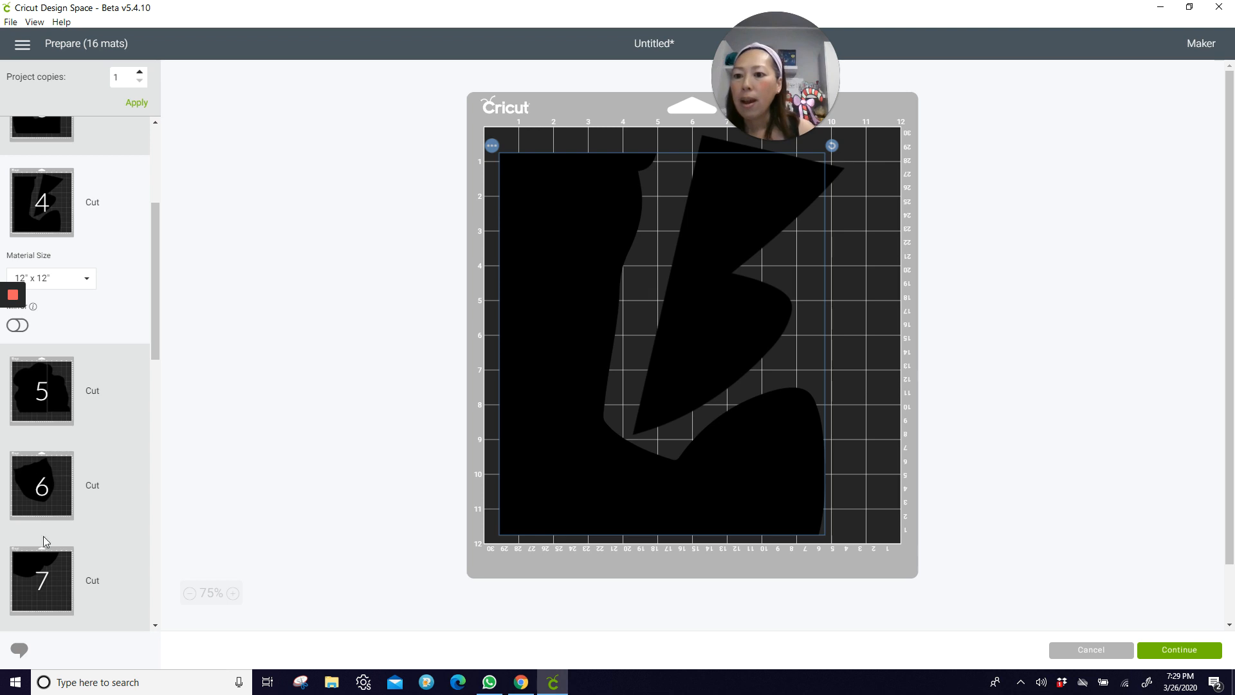
Move the large black piece from mat 7 to mat 6.
left_click(96, 418)
left_click(604, 222)
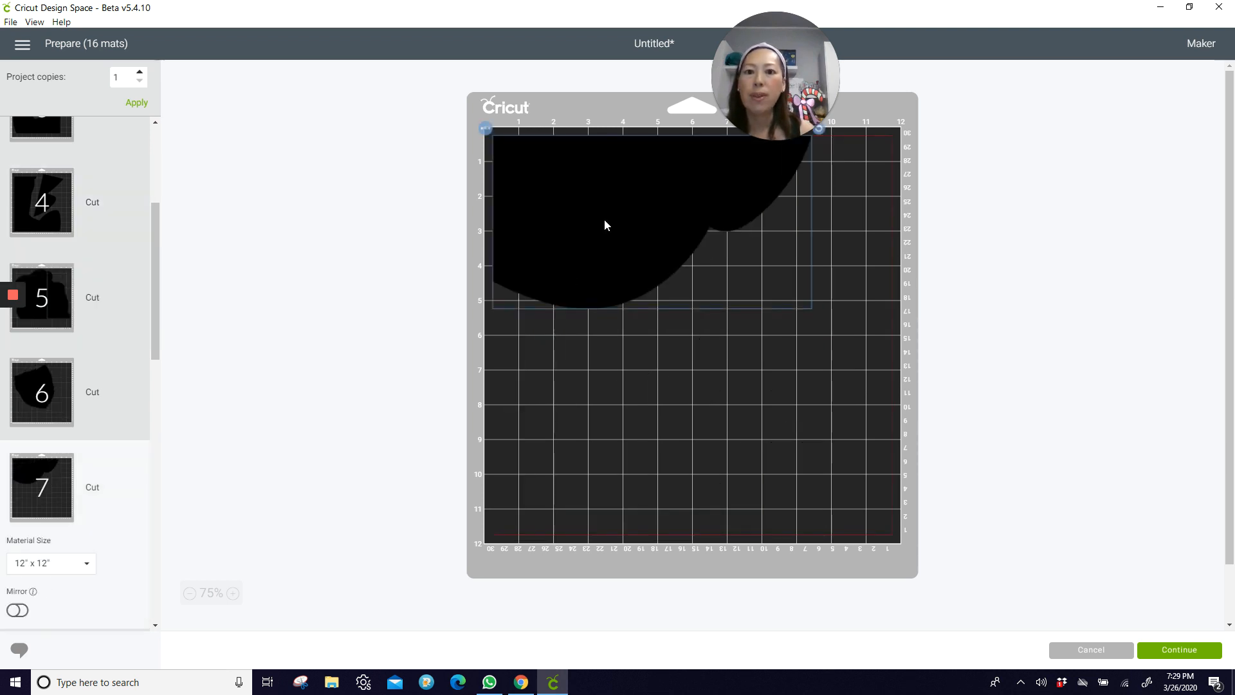
left_click(485, 128)
left_click(519, 151)
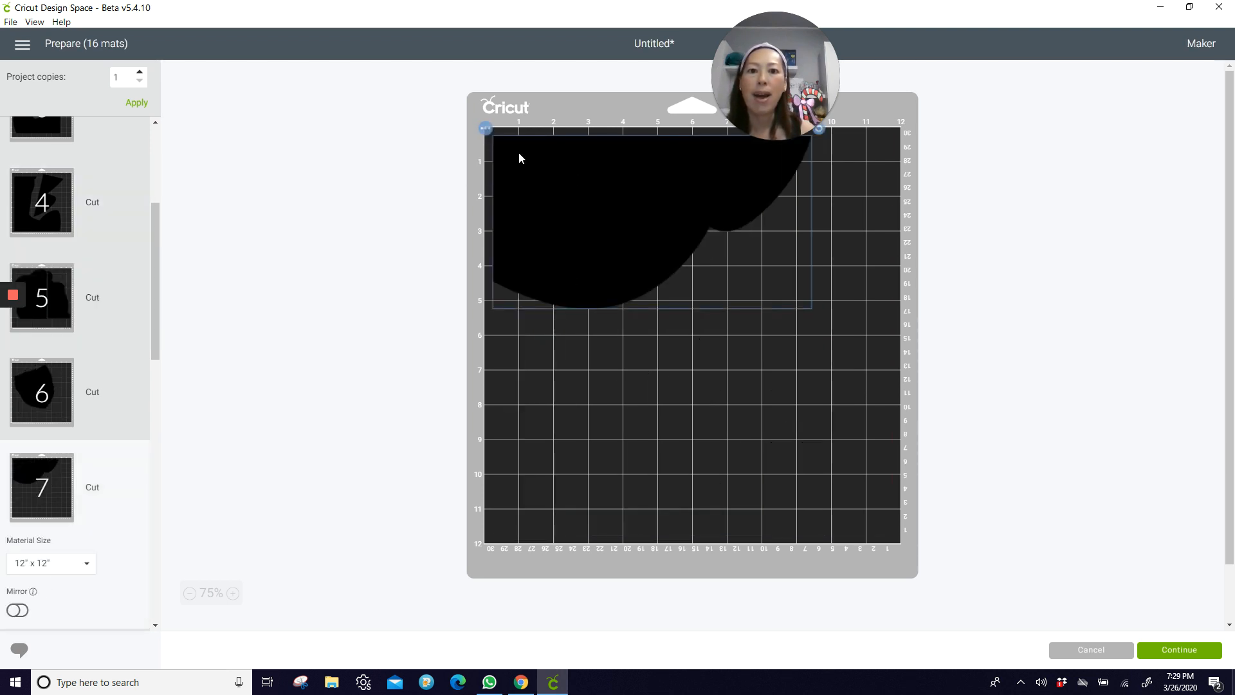
left_click(836, 180)
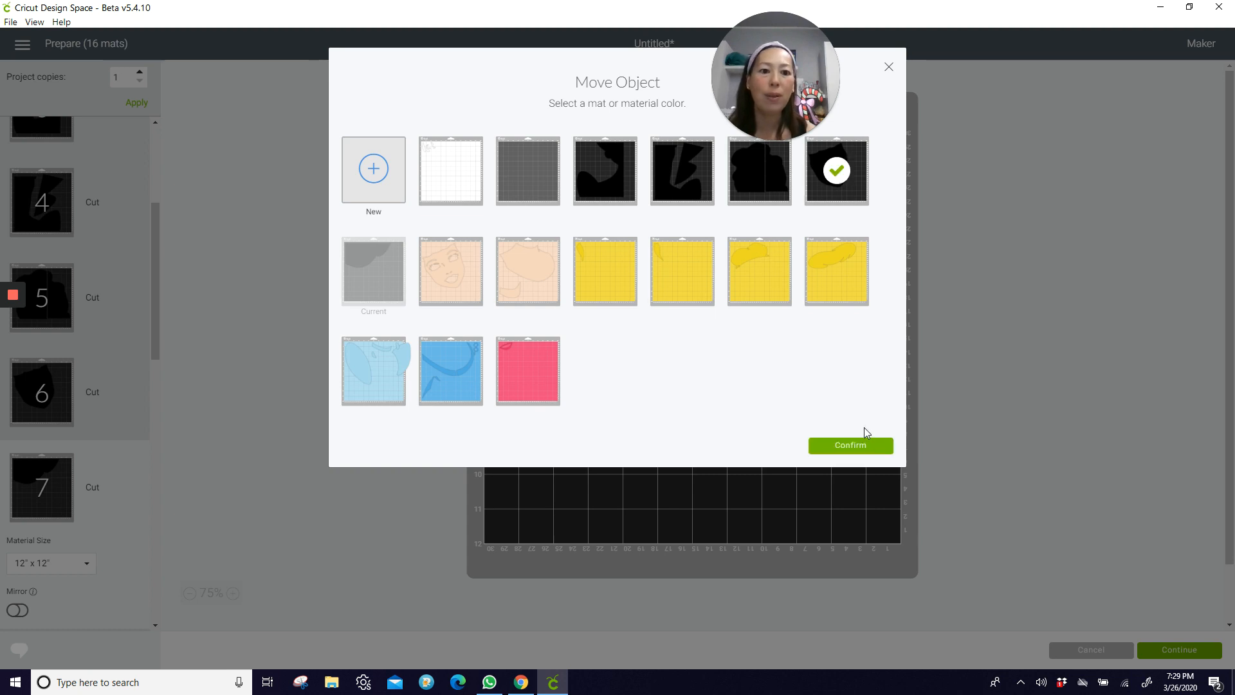
left_click(850, 445)
Rotate the pointed-edge black piece on mat 6 until its jagged edge faces down and position it clear of the moved piece.
left_click_drag(682, 235, 820, 347)
left_click_drag(896, 222, 689, 379)
left_click_drag(724, 337, 837, 373)
left_click_drag(897, 203, 876, 187)
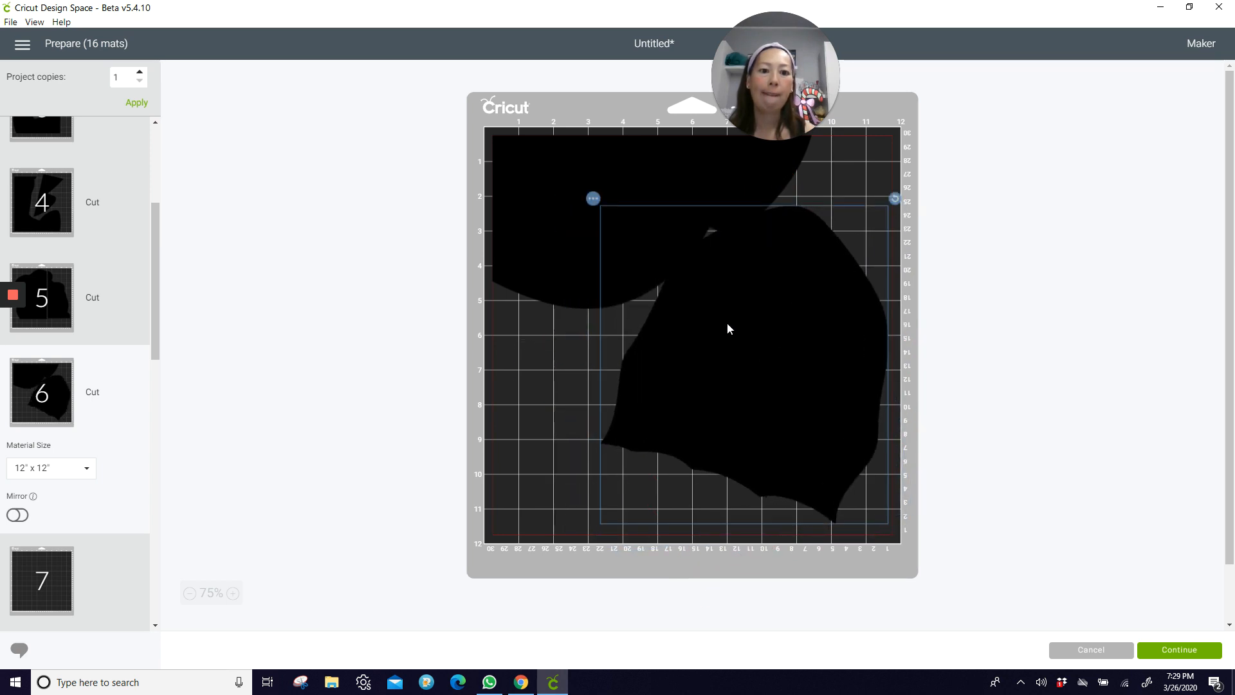
left_click_drag(727, 325, 722, 409)
left_click_drag(898, 210, 855, 210)
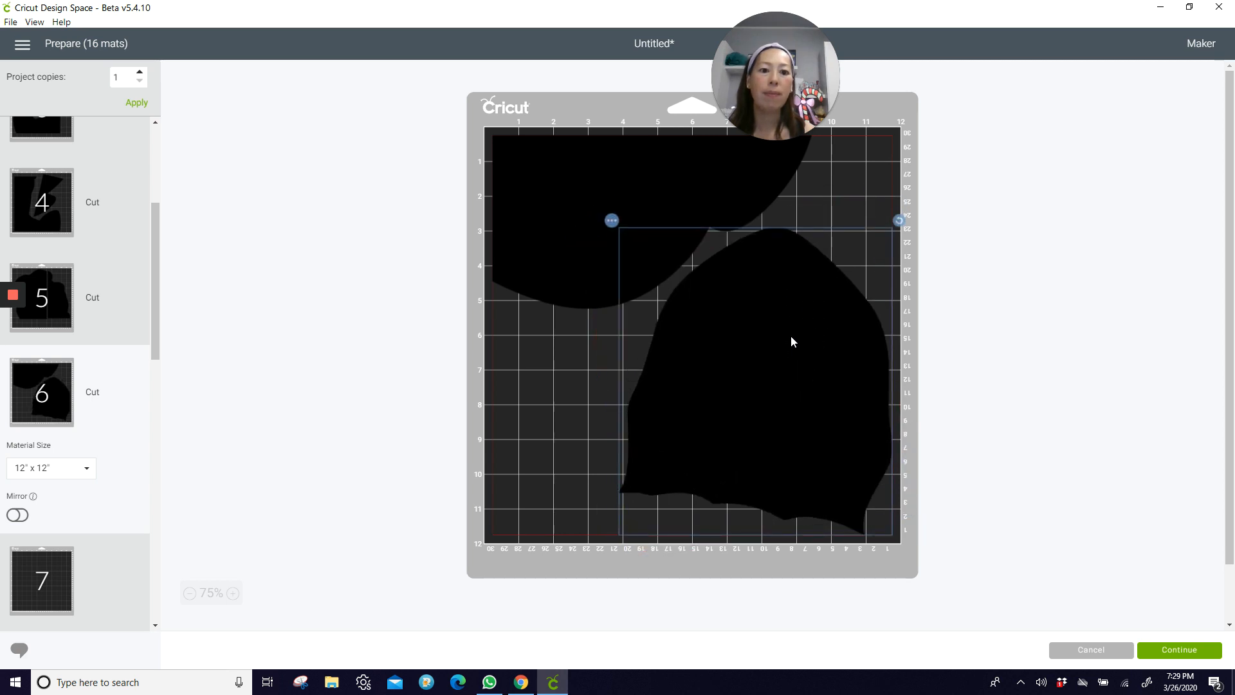
left_click_drag(899, 221, 871, 215)
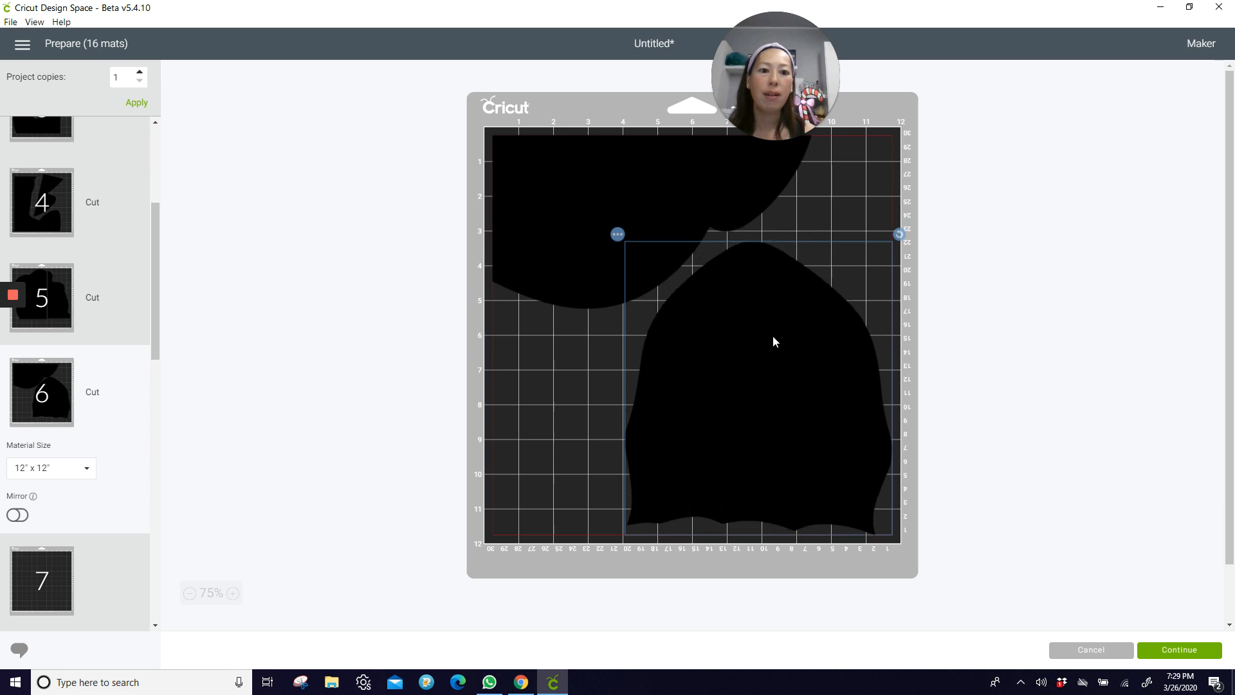
left_click(544, 429)
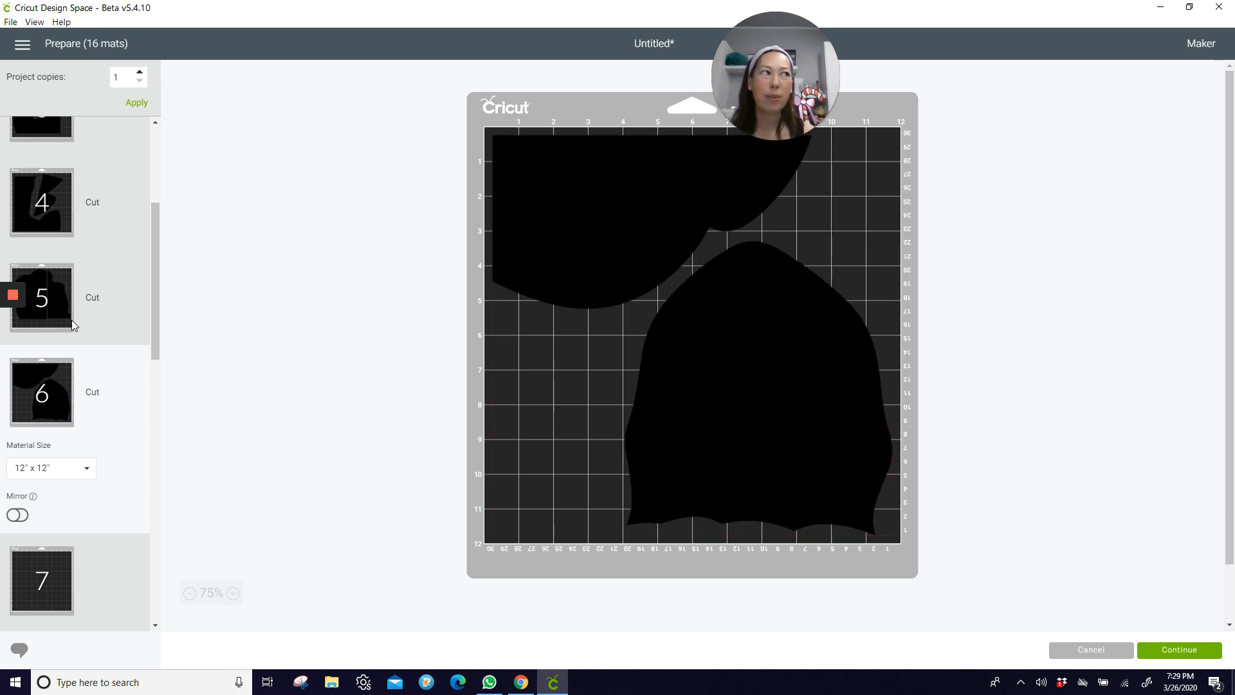
Check the layouts of the skin-coloured pieces on mats 8 and 9.
scroll(72, 325, "down", 5)
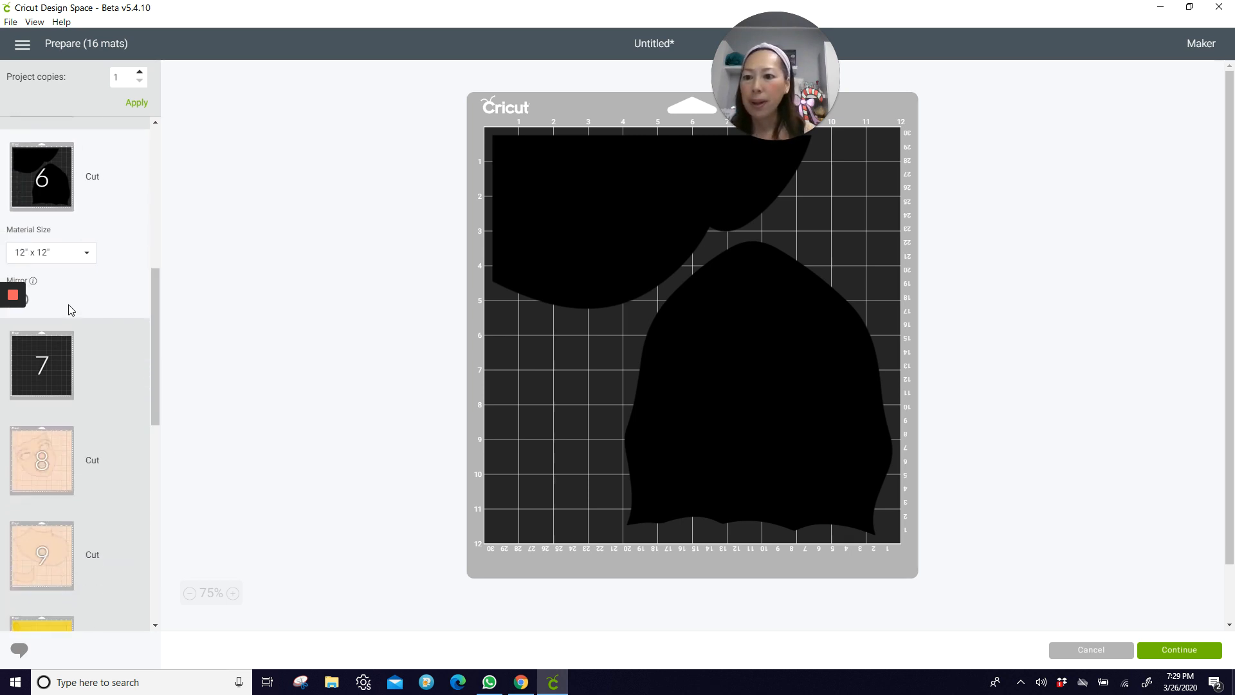
left_click(54, 351)
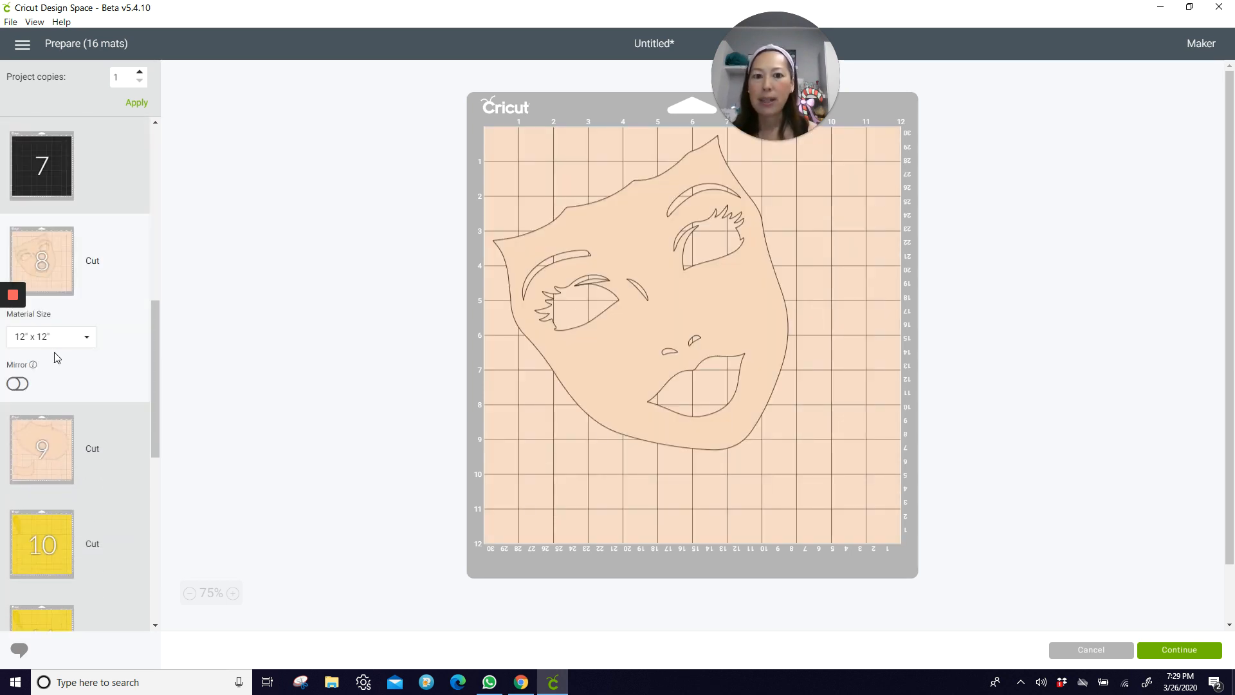
left_click(45, 468)
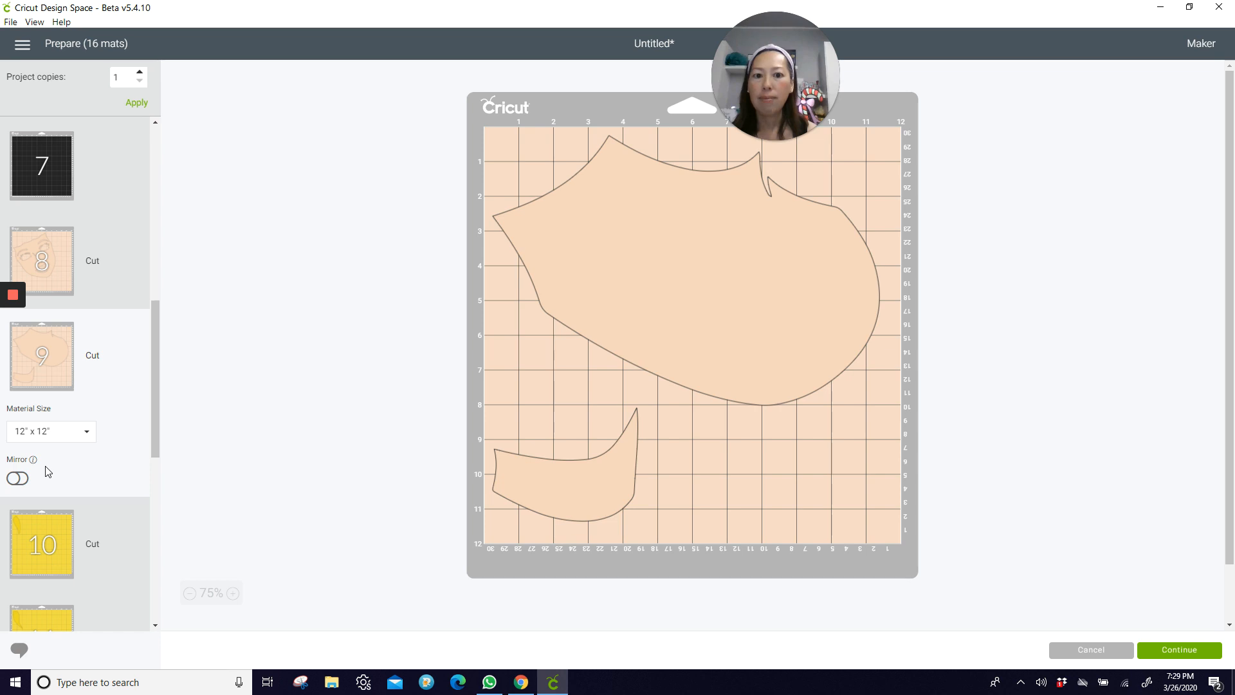
scroll(61, 414, "down", 2)
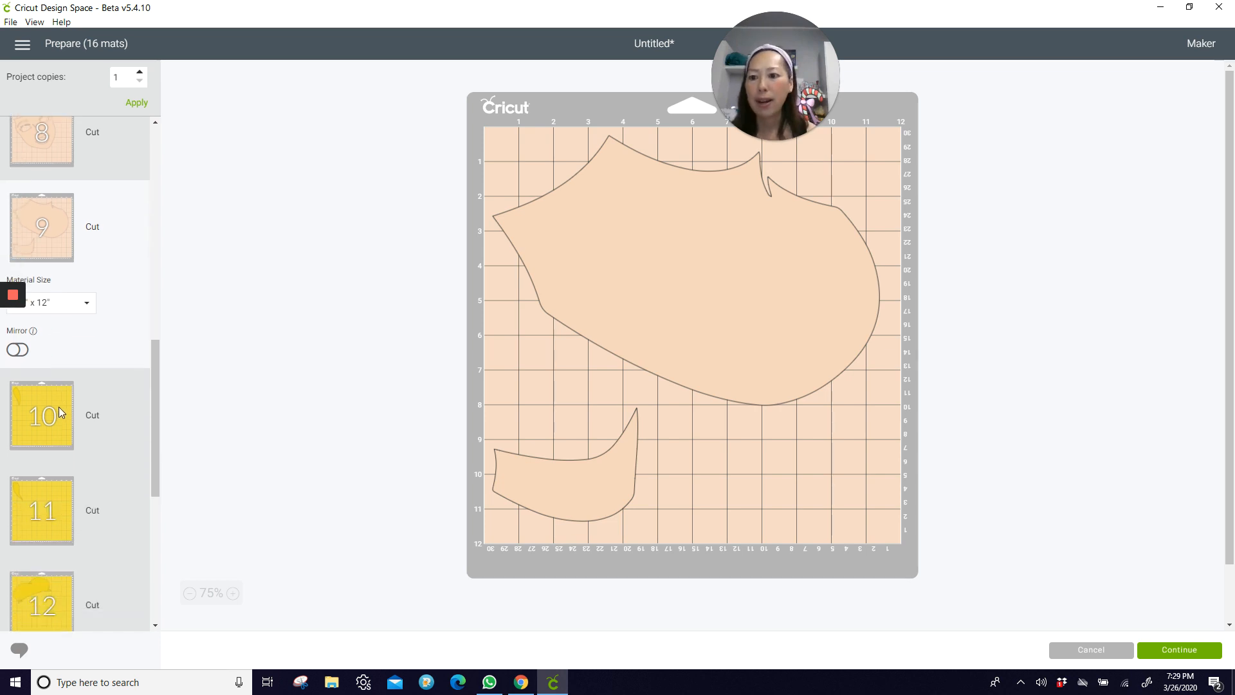
Move the small yellow piece from mat 10 to mat 12.
left_click(61, 412)
scroll(59, 413, "down", 2)
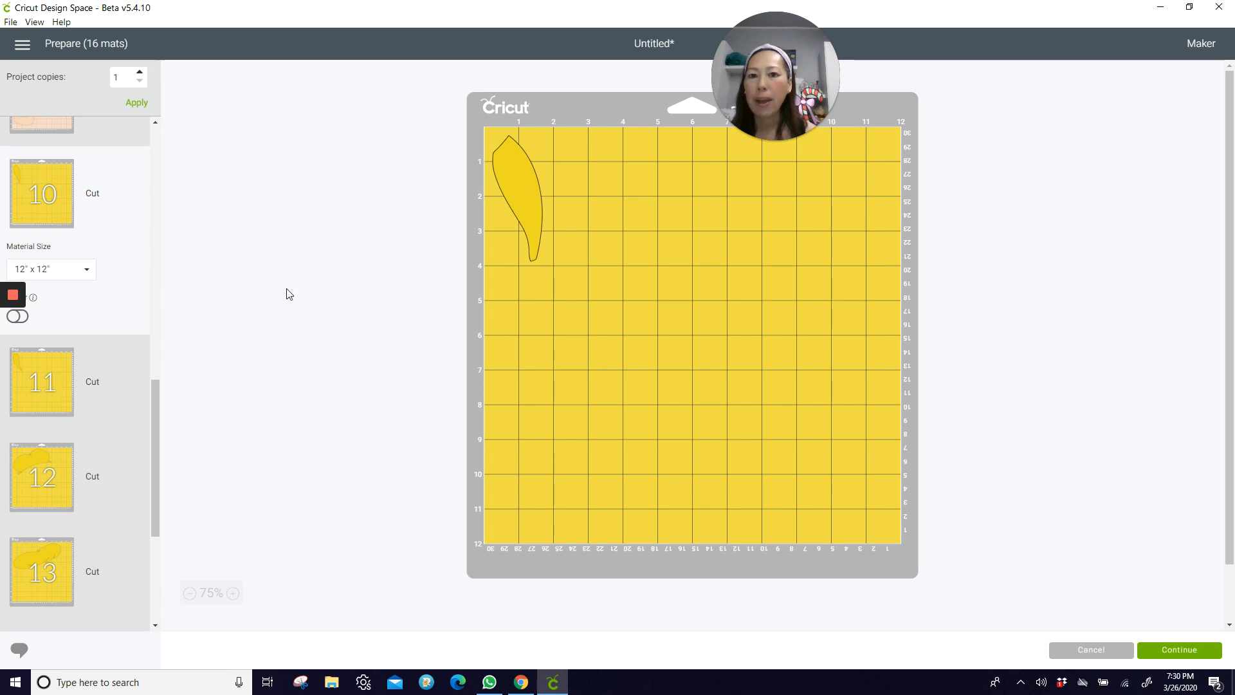
left_click(515, 180)
left_click(485, 128)
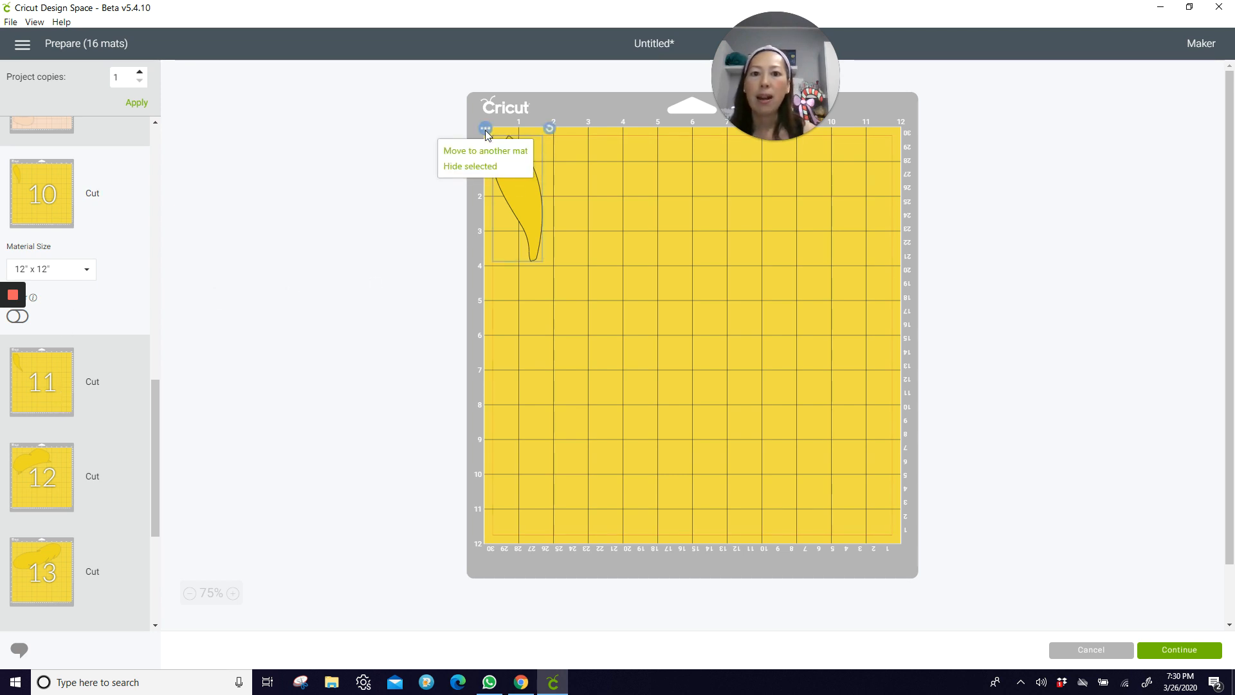
left_click(484, 151)
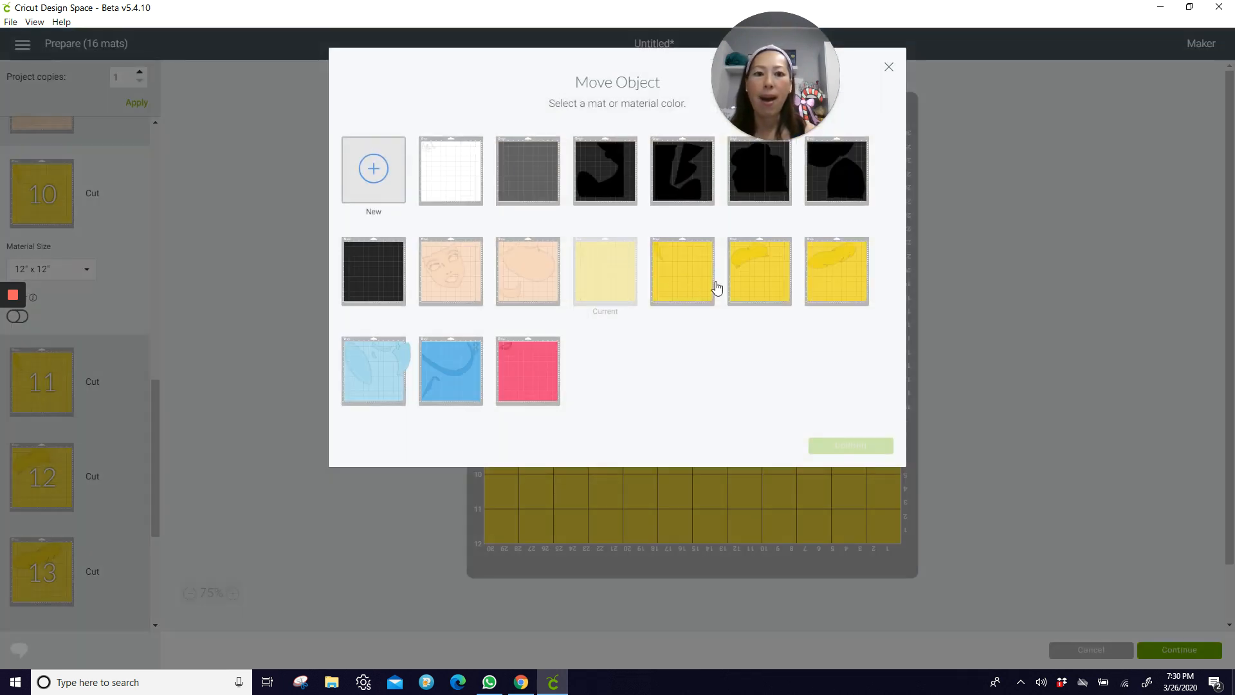
left_click(758, 284)
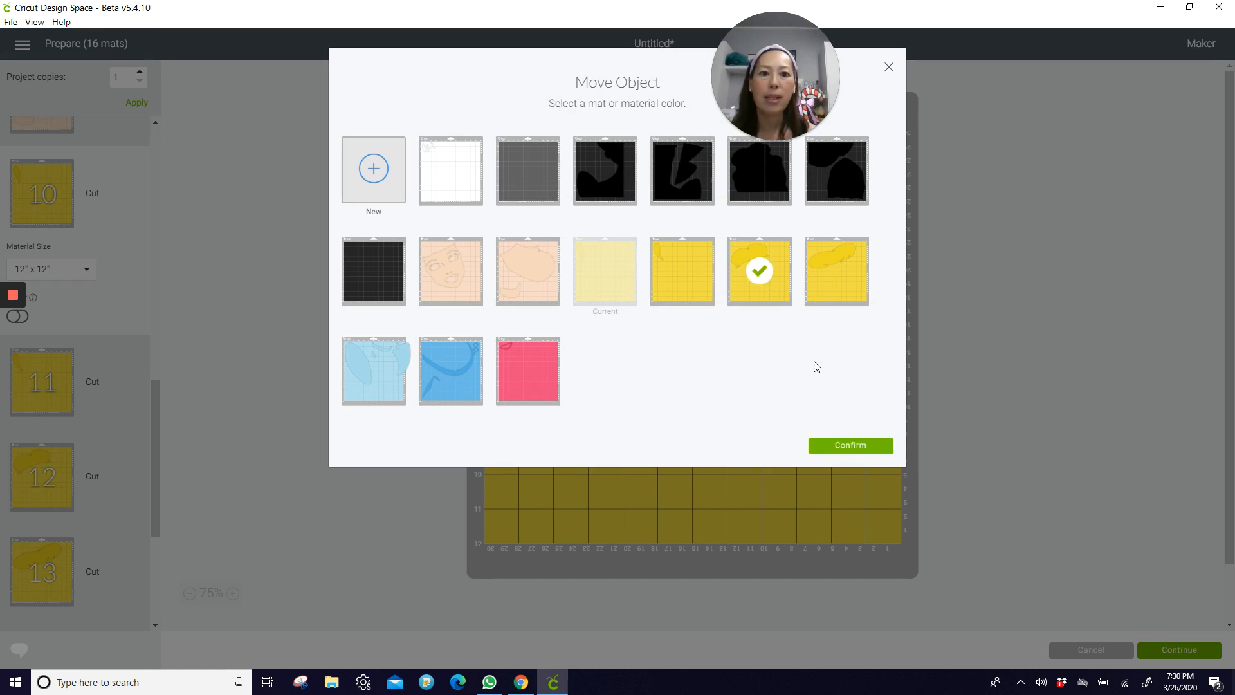
left_click(851, 447)
Move the large yellow hair piece from mat 13 to mat 12.
left_click(47, 571)
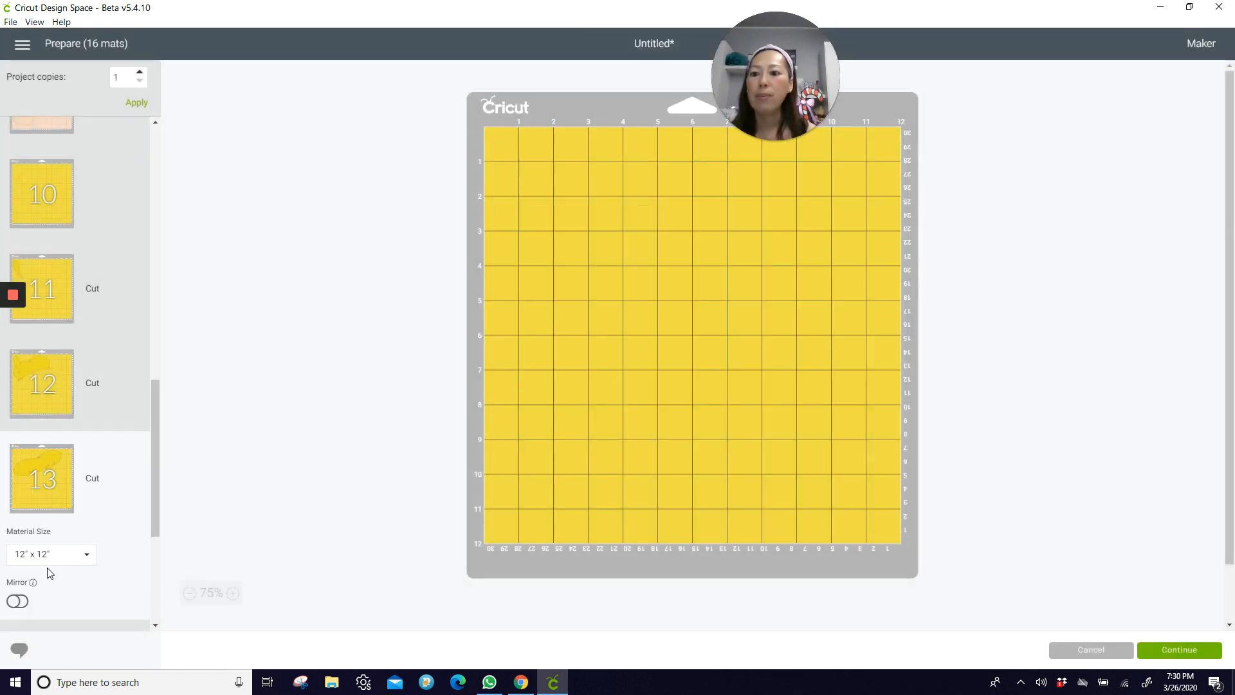
left_click(668, 241)
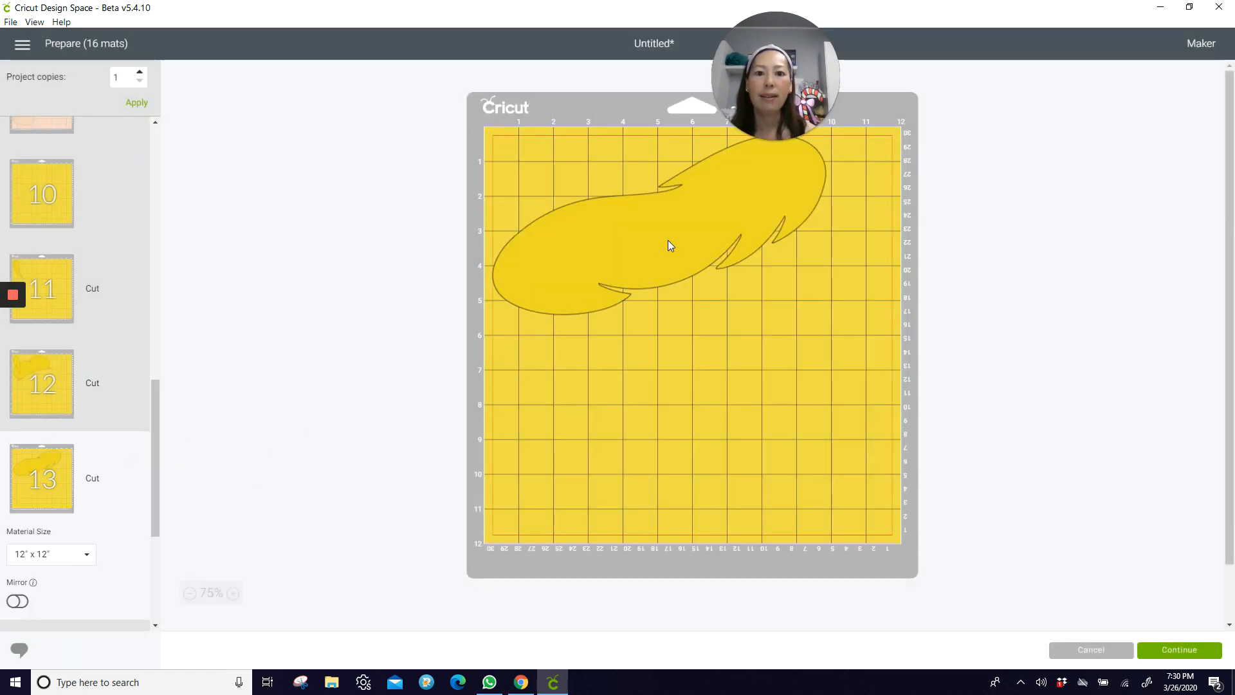
left_click(486, 130)
left_click(509, 156)
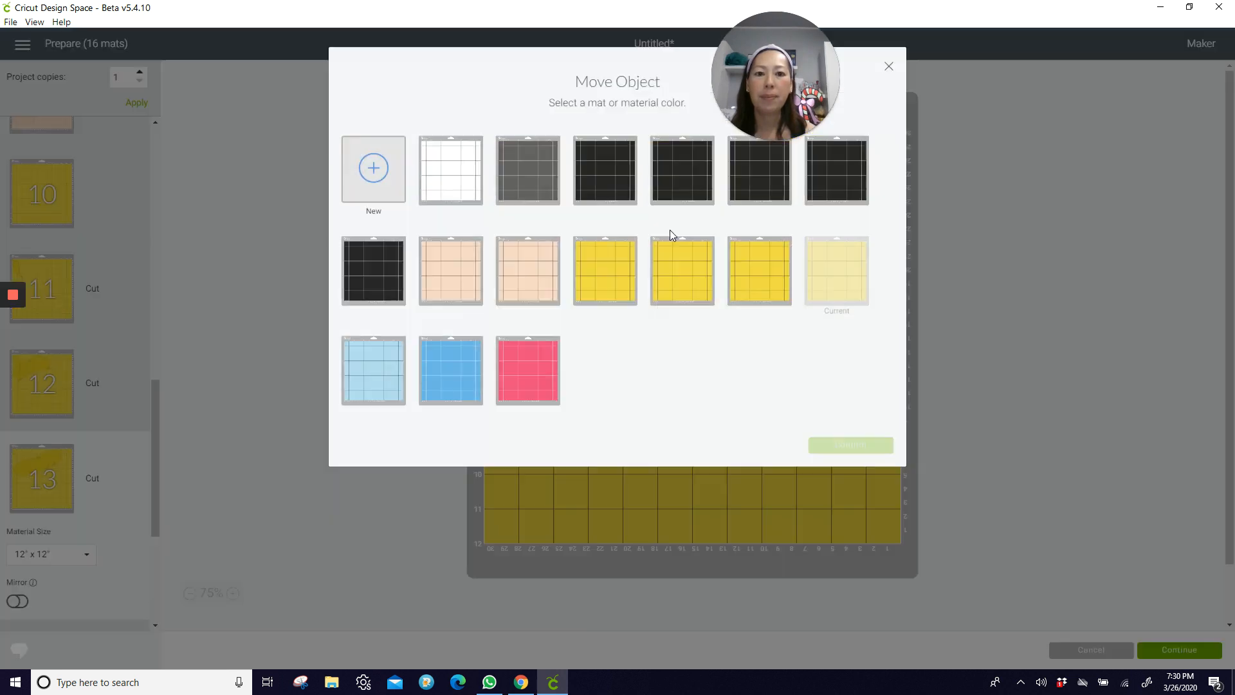
left_click(767, 285)
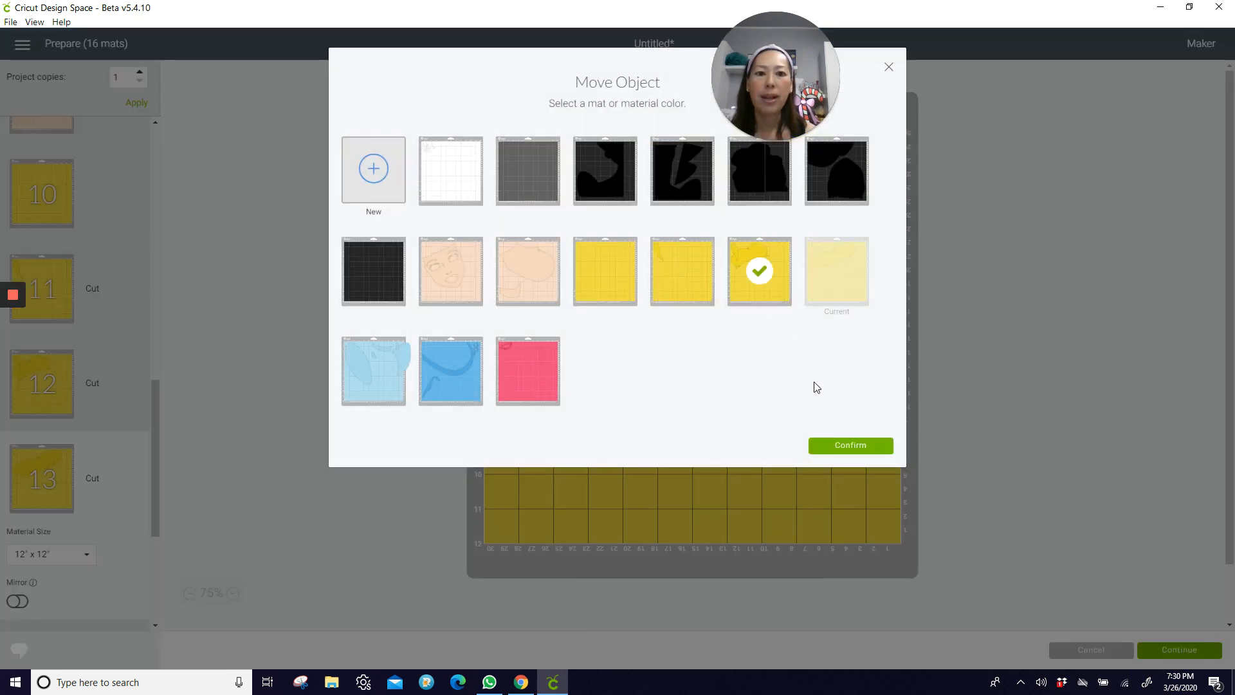
left_click(856, 450)
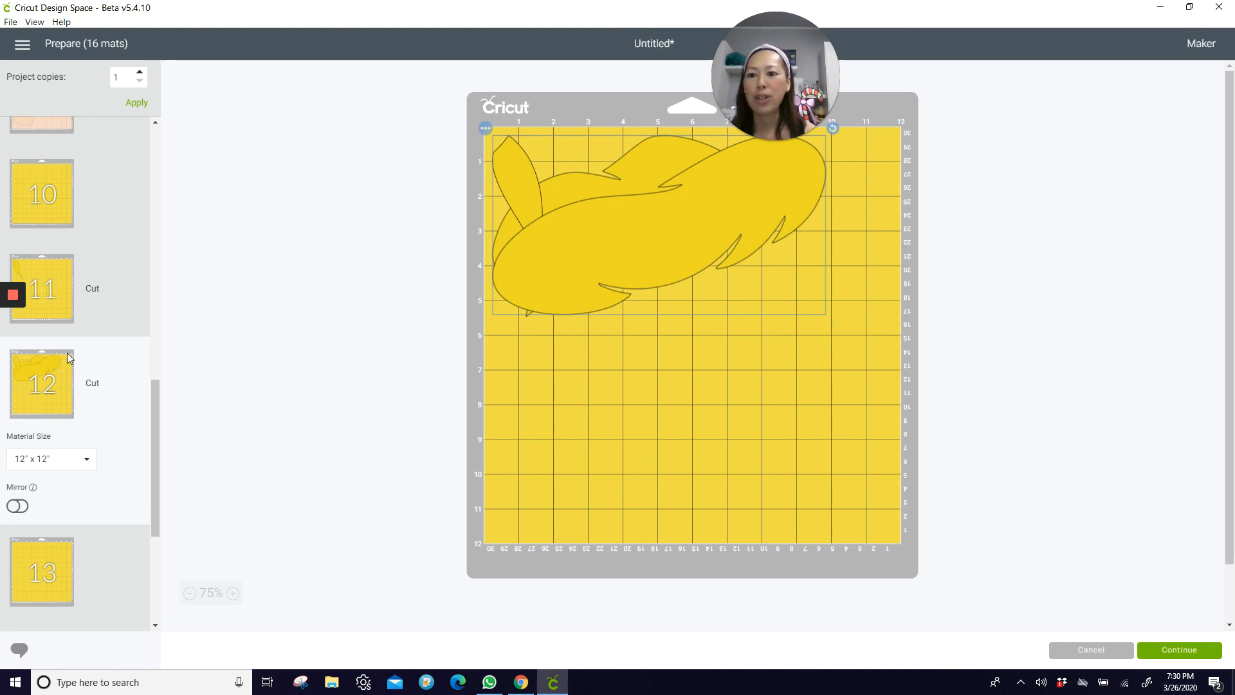
Move the small pointed yellow piece from mat 11 to mat 12.
scroll(76, 373, "up", 1)
left_click(57, 368)
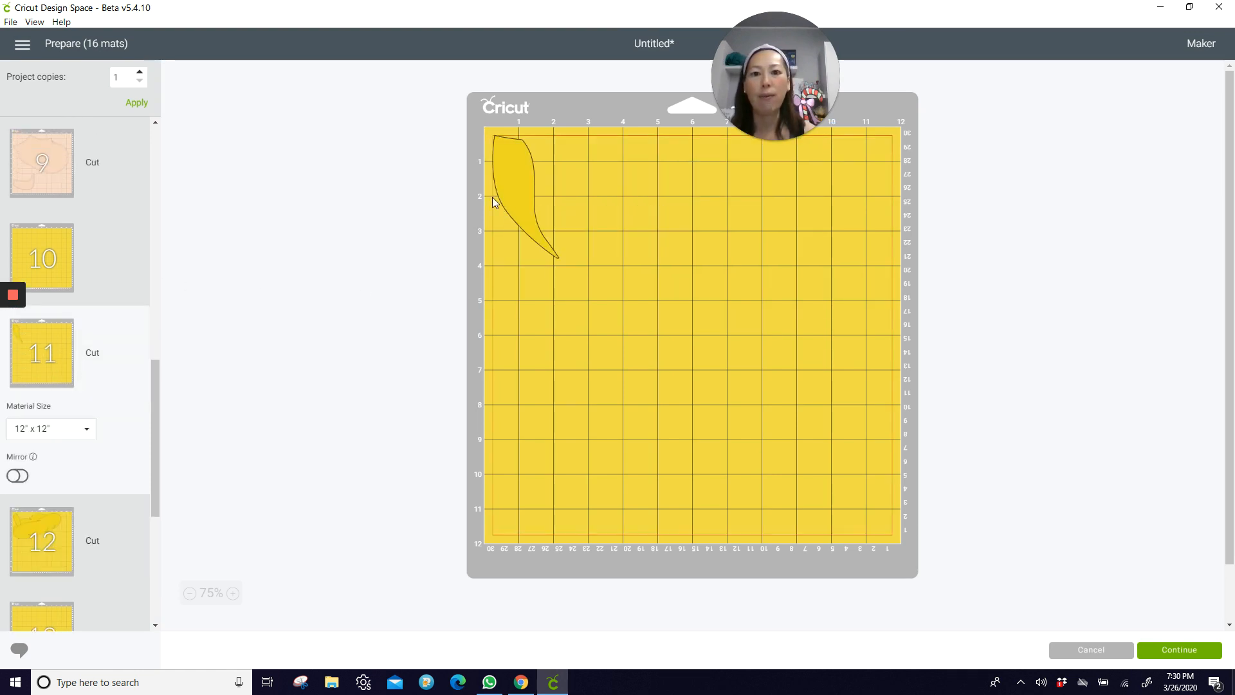
left_click(529, 166)
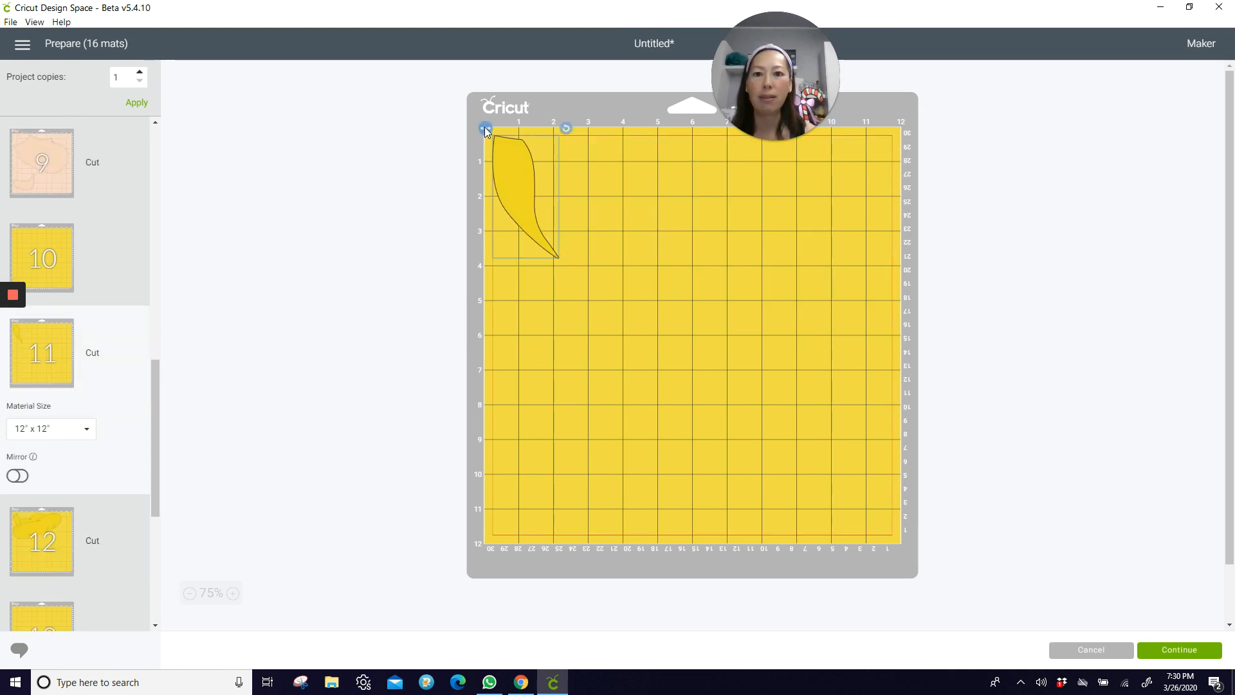
left_click(485, 128)
left_click(496, 155)
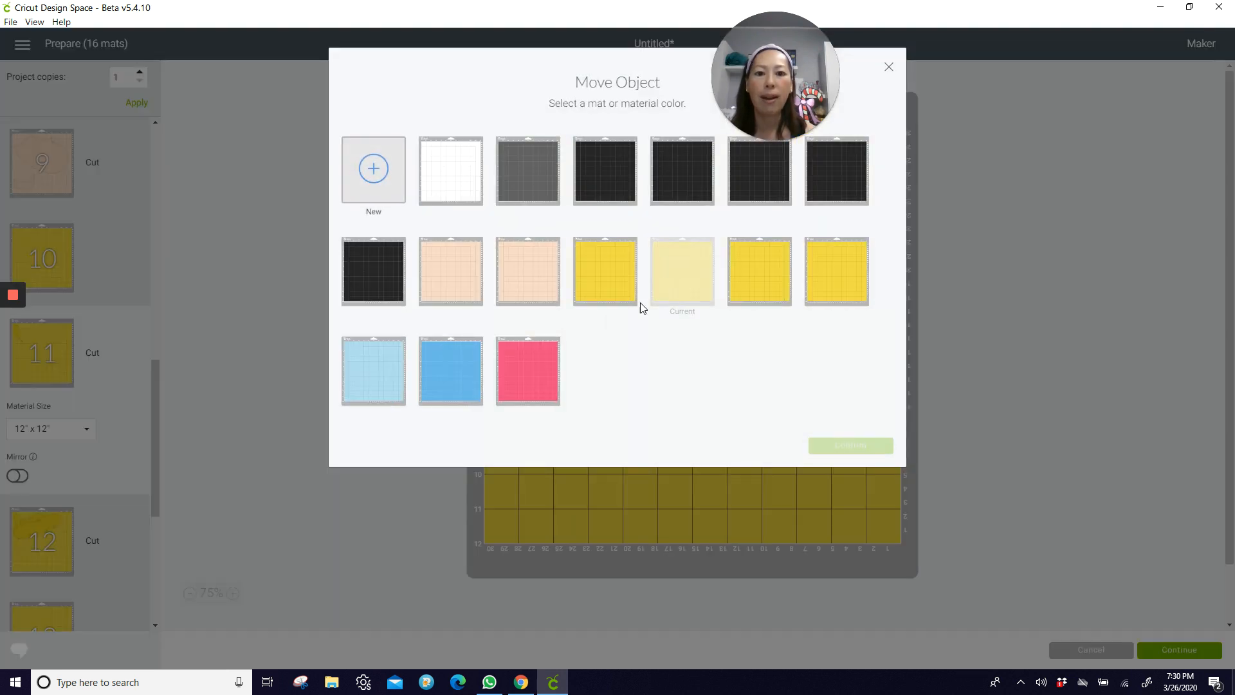
left_click(767, 292)
left_click(851, 446)
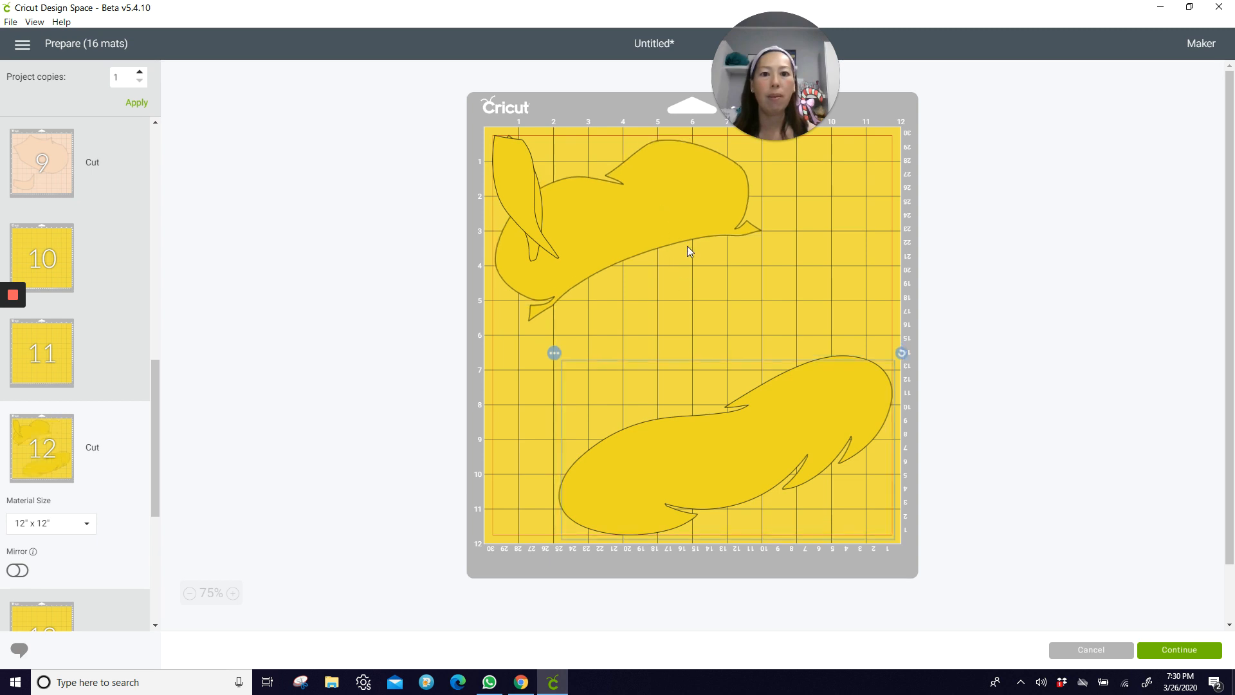
Nest the two large yellow pieces on the lower part of mat 12 and rotate the two small pieces into the gaps beside them.
left_click_drag(638, 206, 638, 356)
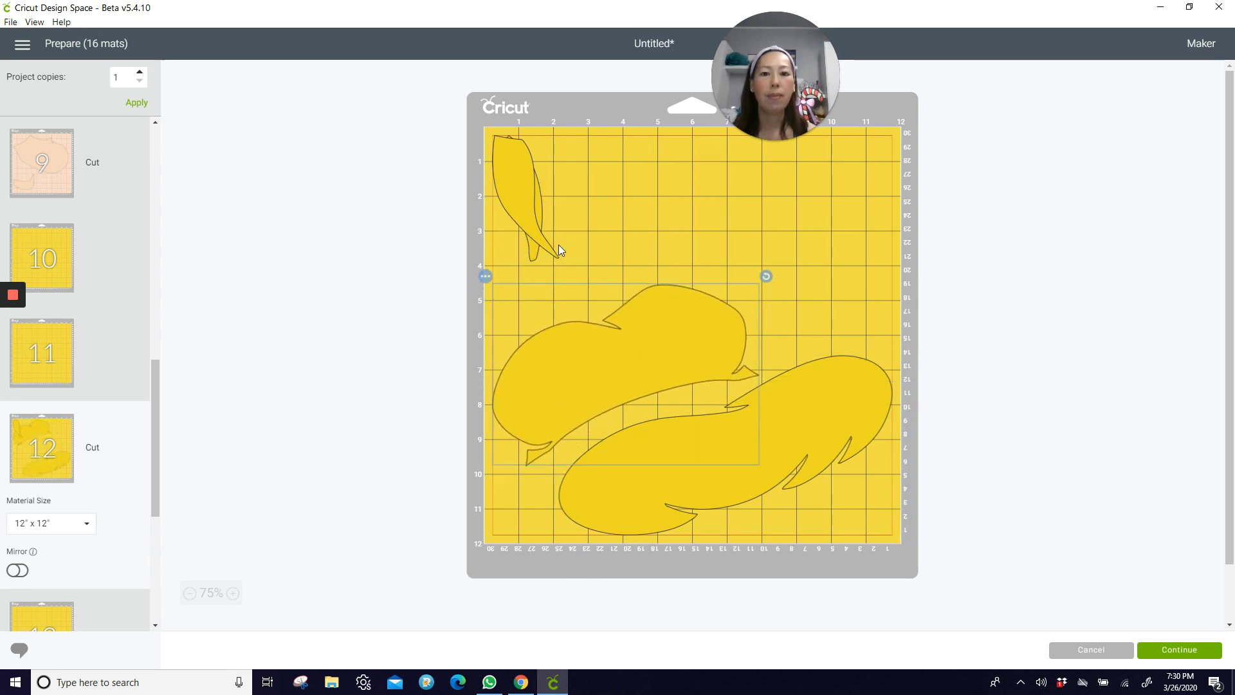
left_click_drag(524, 184, 787, 478)
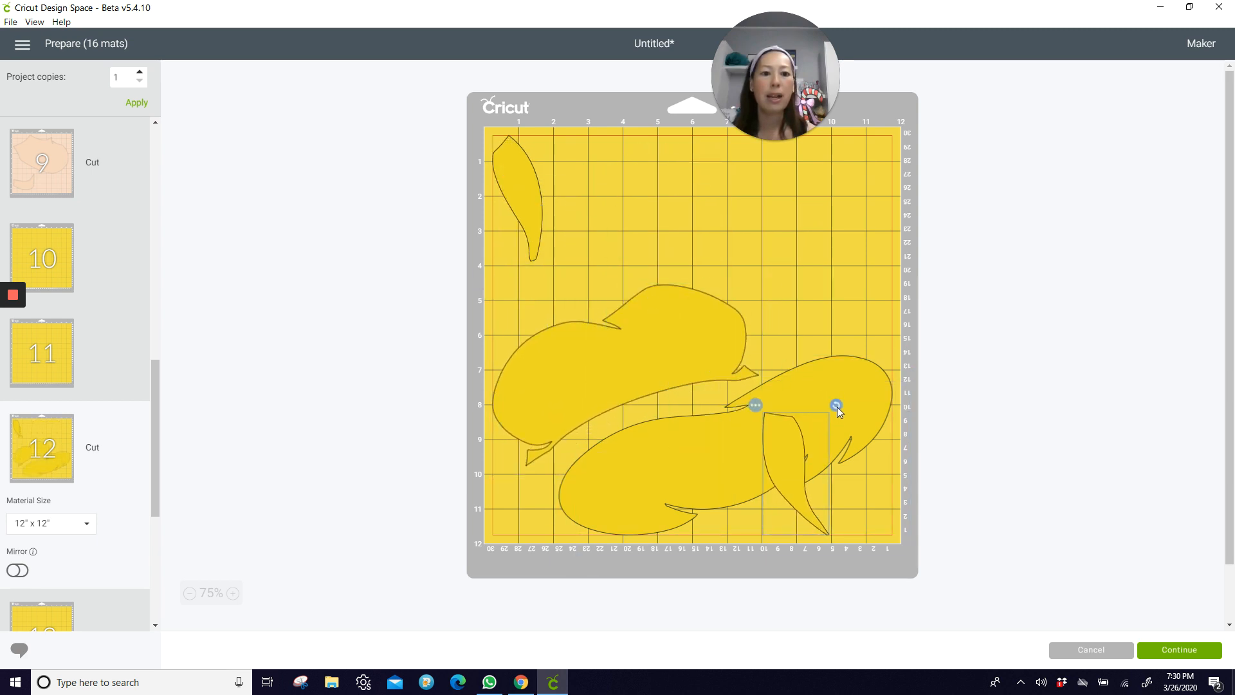
left_click_drag(837, 406, 703, 446)
left_click_drag(811, 500, 859, 519)
left_click_drag(513, 206, 864, 292)
left_click_drag(899, 217, 874, 324)
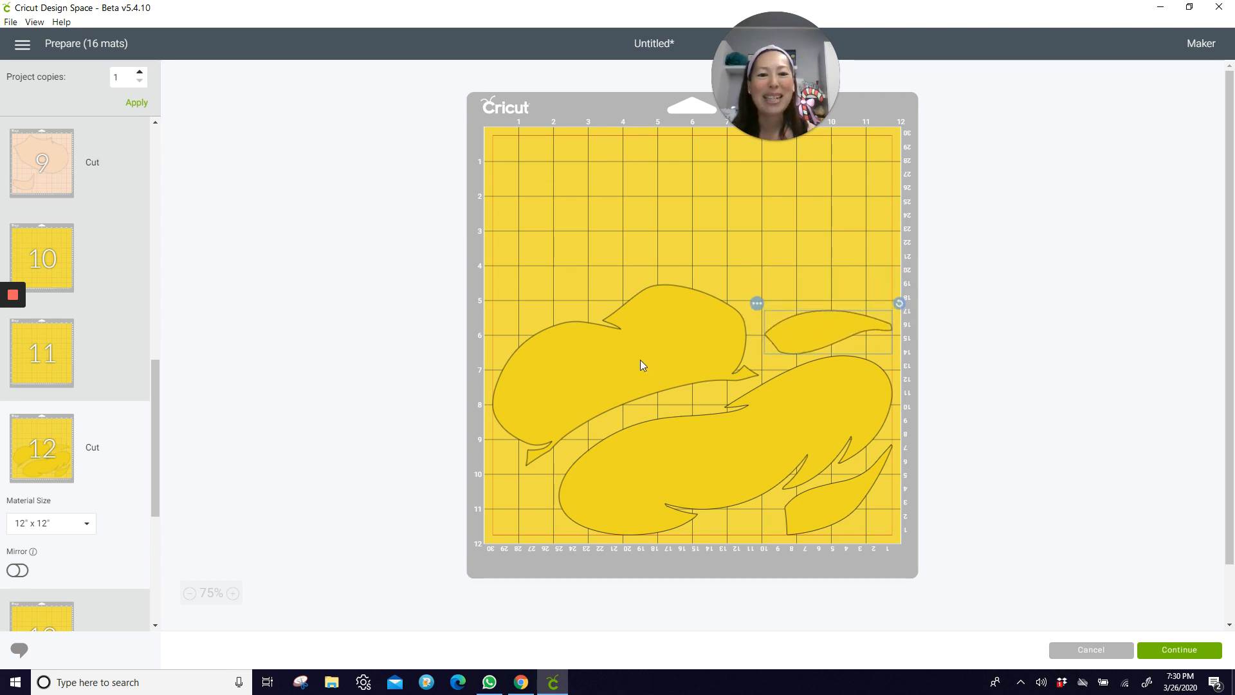
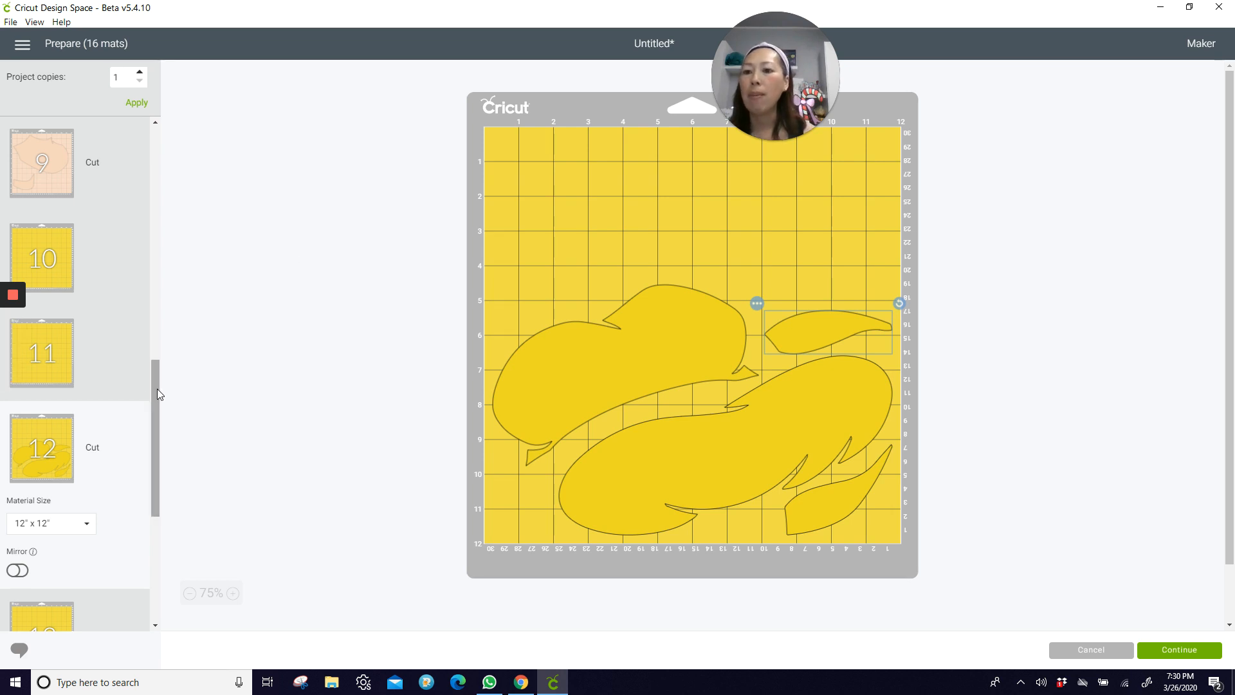
Bring the overhanging light blue piece inside mat 14 and pack it and the three smaller pieces close to the large oval.
left_click_drag(157, 389, 140, 510)
left_click(42, 410)
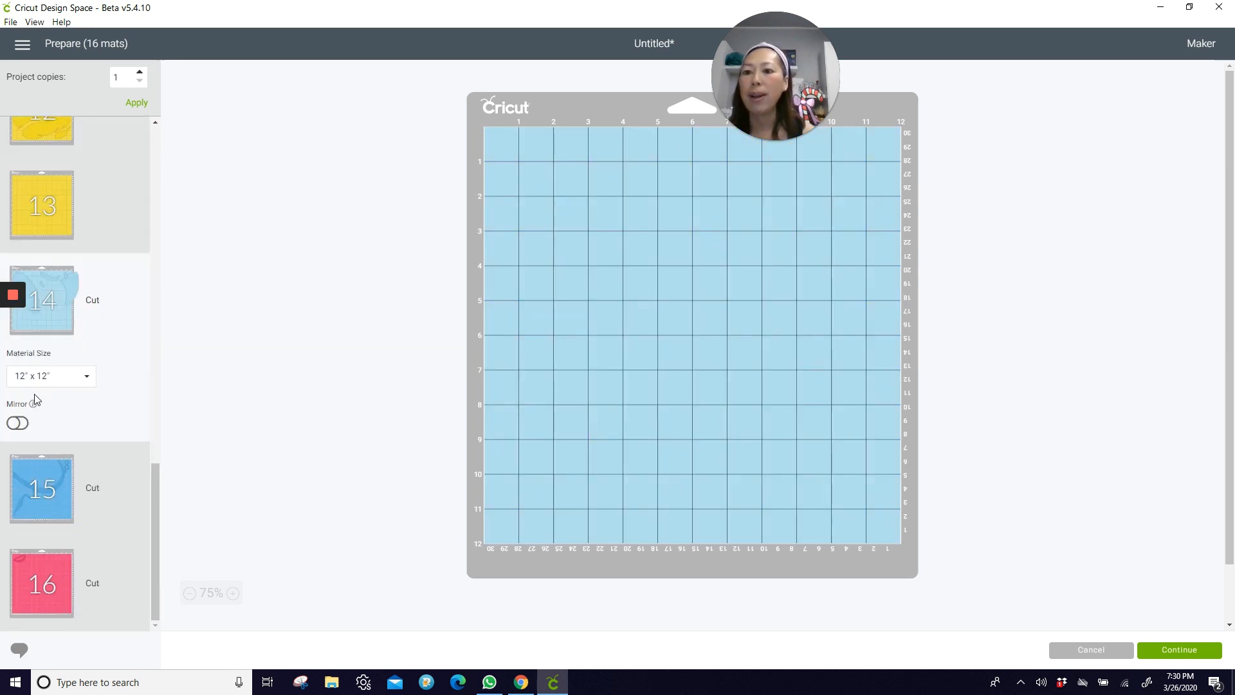
left_click_drag(918, 188, 886, 248)
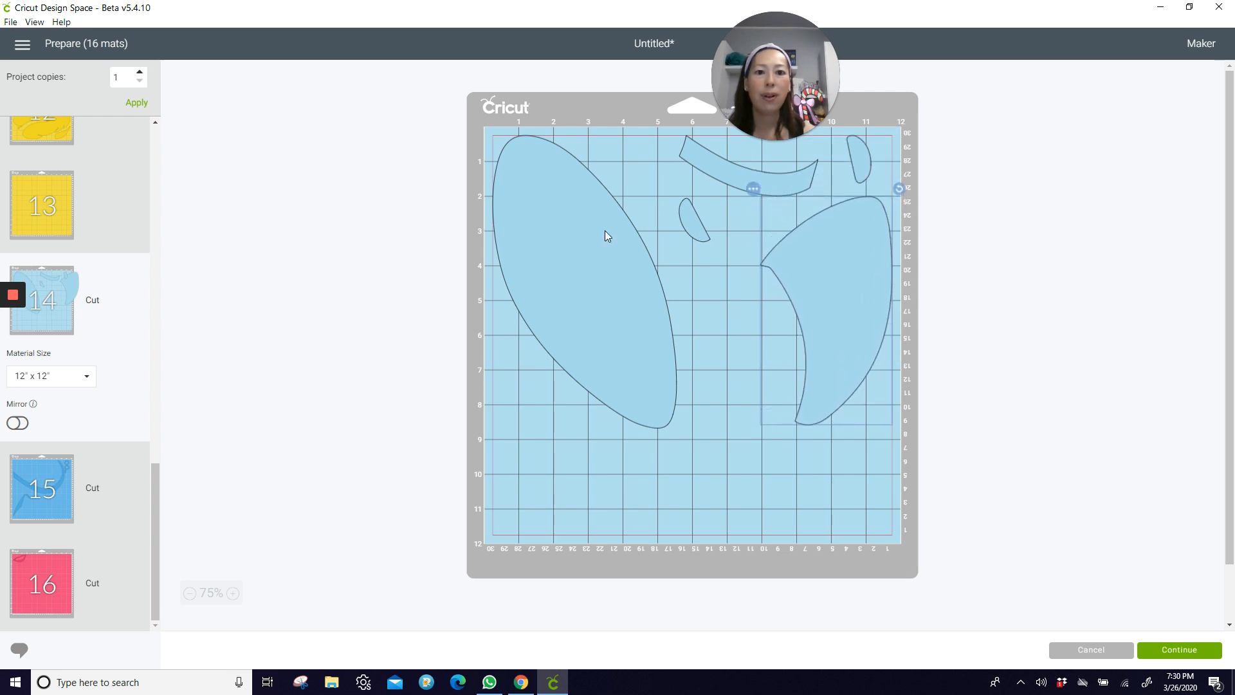
left_click_drag(695, 218, 606, 142)
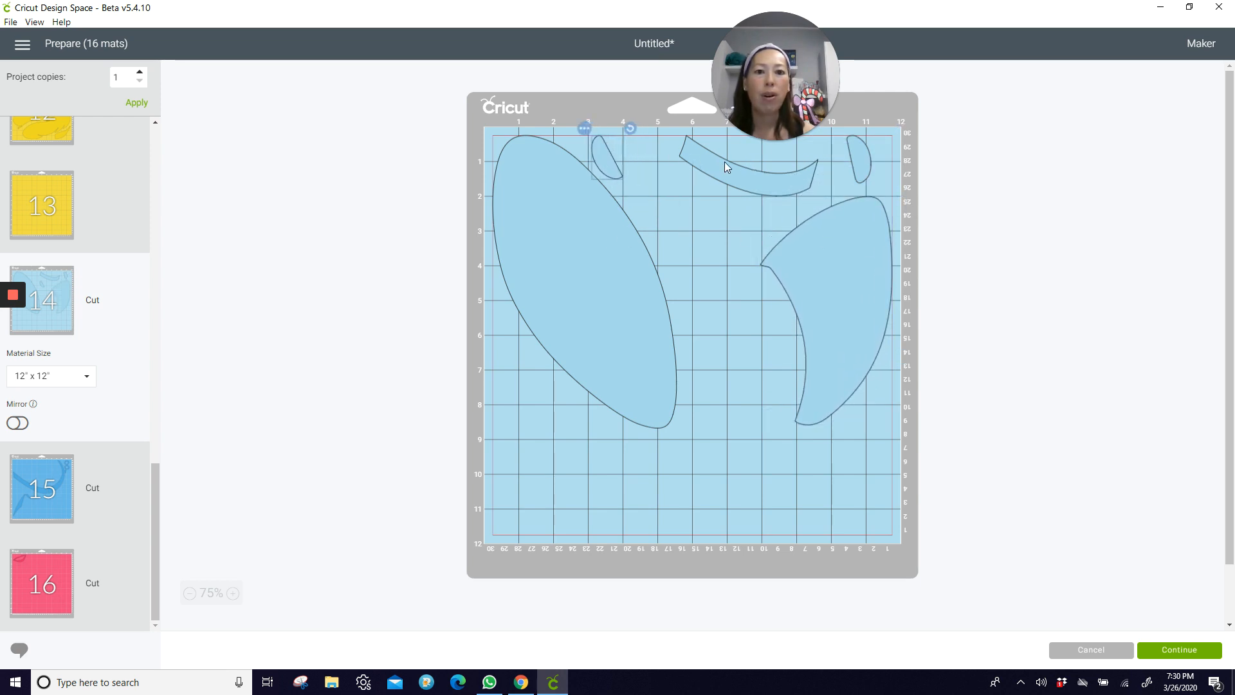
left_click_drag(725, 166, 673, 166)
left_click_drag(823, 250, 728, 250)
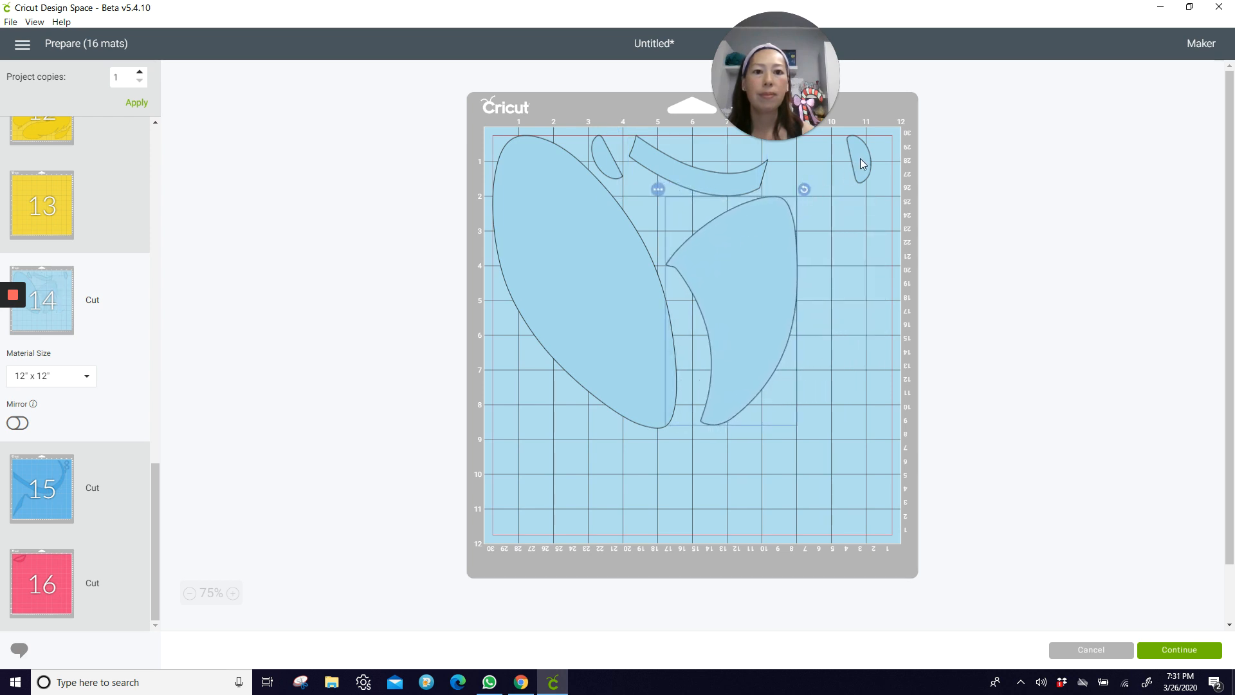
left_click_drag(862, 162, 702, 172)
left_click_drag(657, 215, 653, 217)
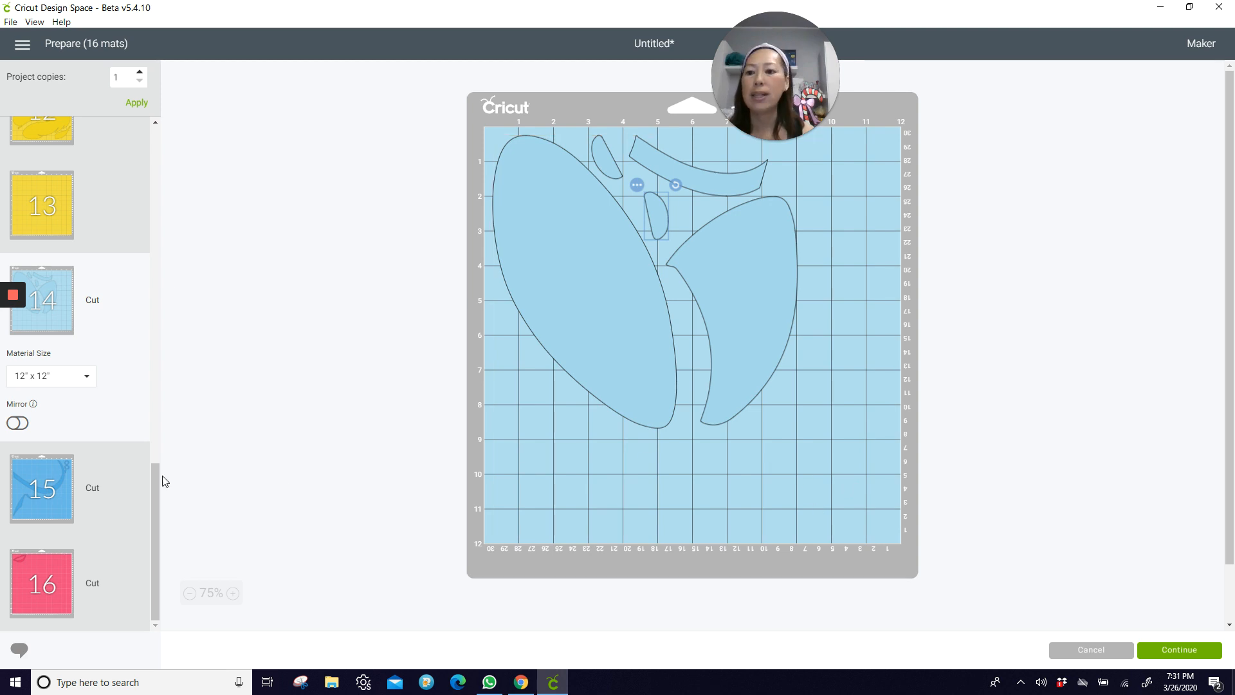
Pack the small blue pieces on mat 15 into the space above the long curved band, rotating the large pointed piece horizontally.
left_click(36, 480)
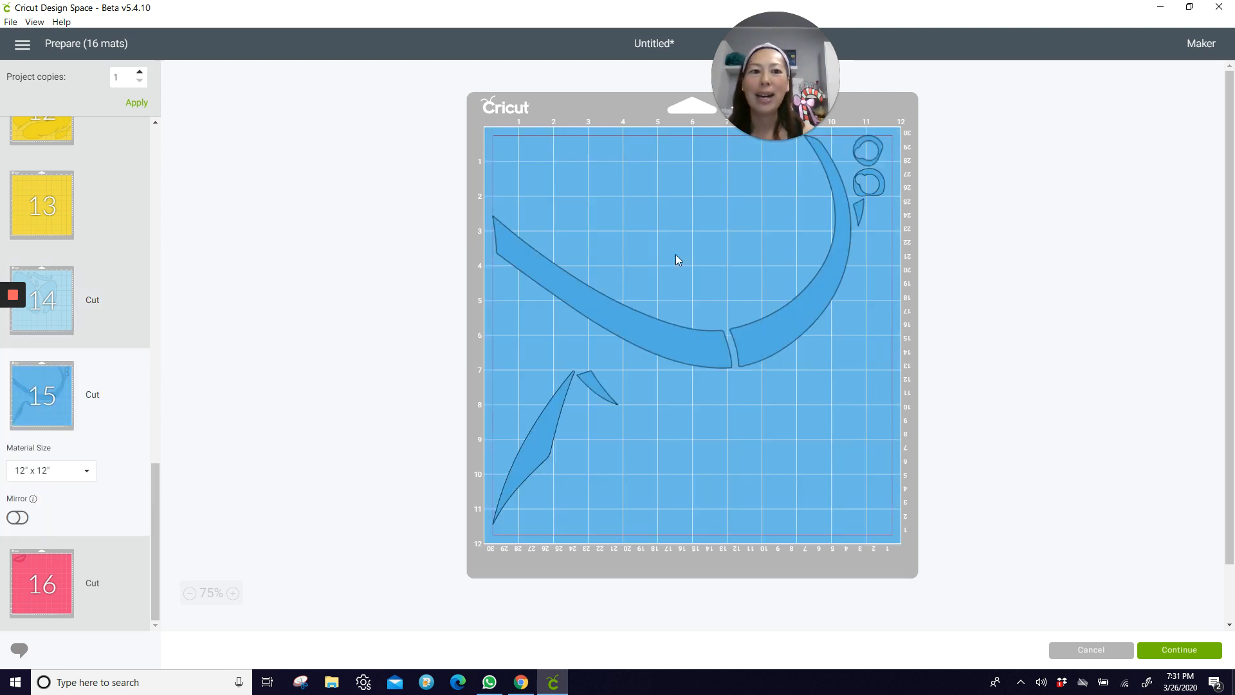
left_click_drag(548, 411, 528, 205)
left_click_drag(583, 167, 572, 132)
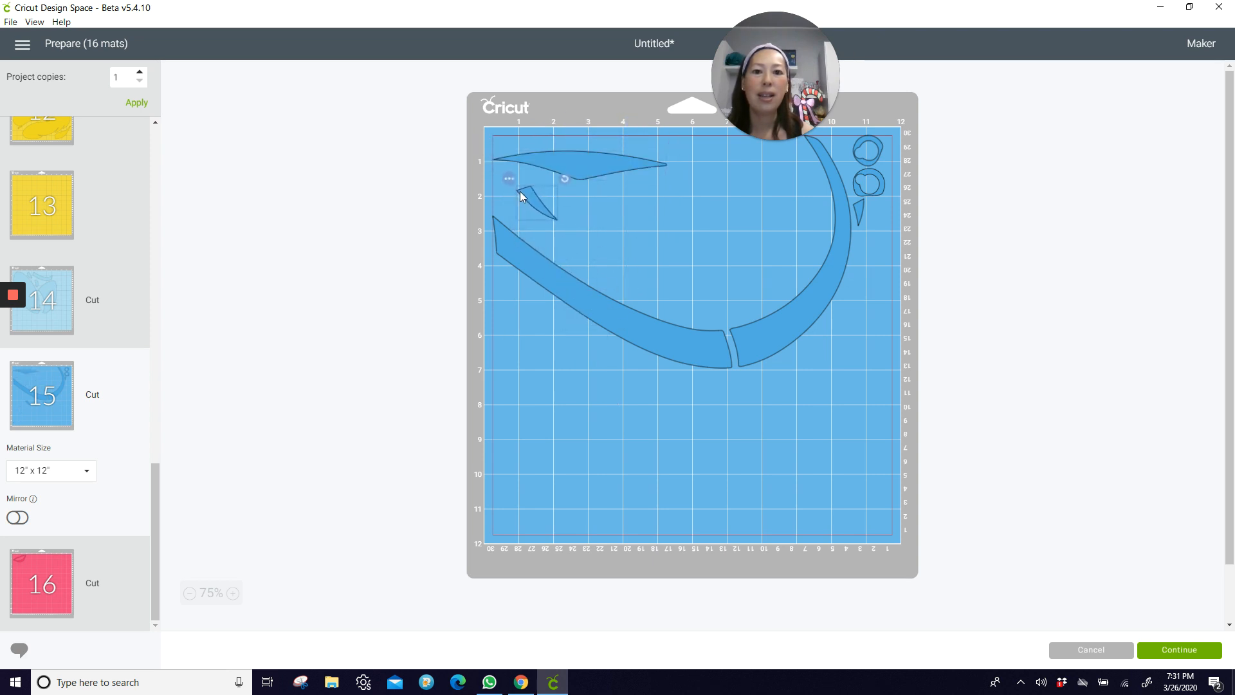
left_click_drag(863, 154, 703, 168)
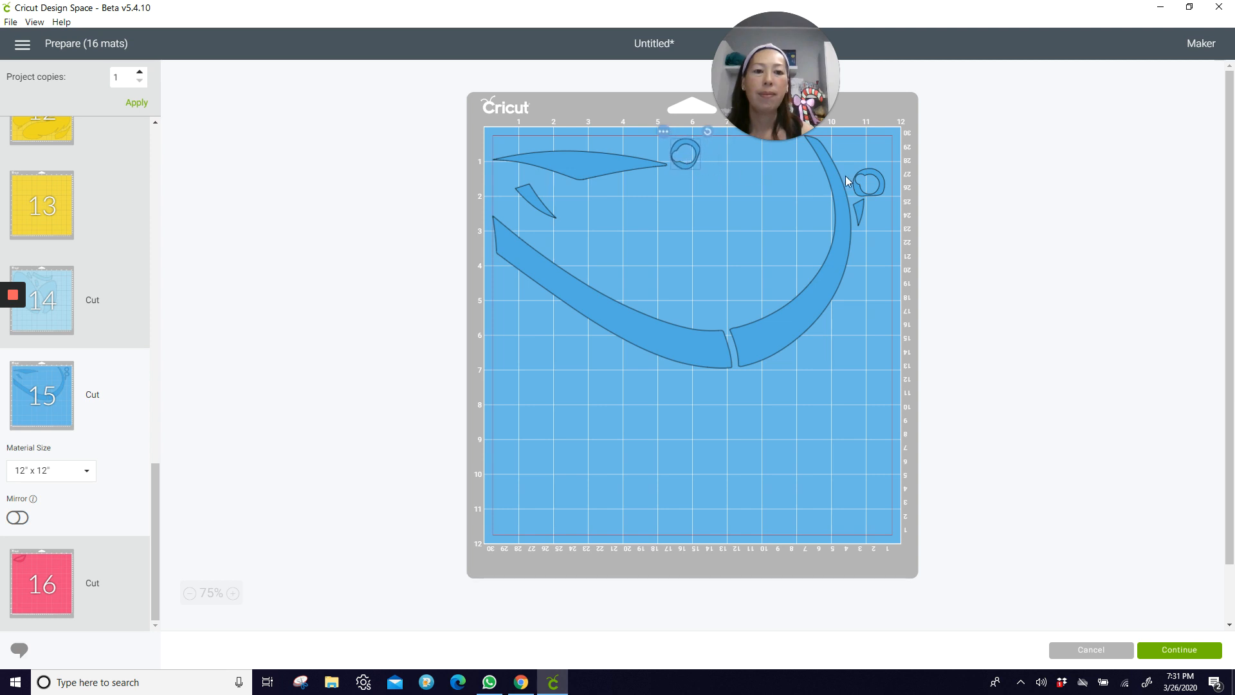
left_click_drag(866, 185, 723, 159)
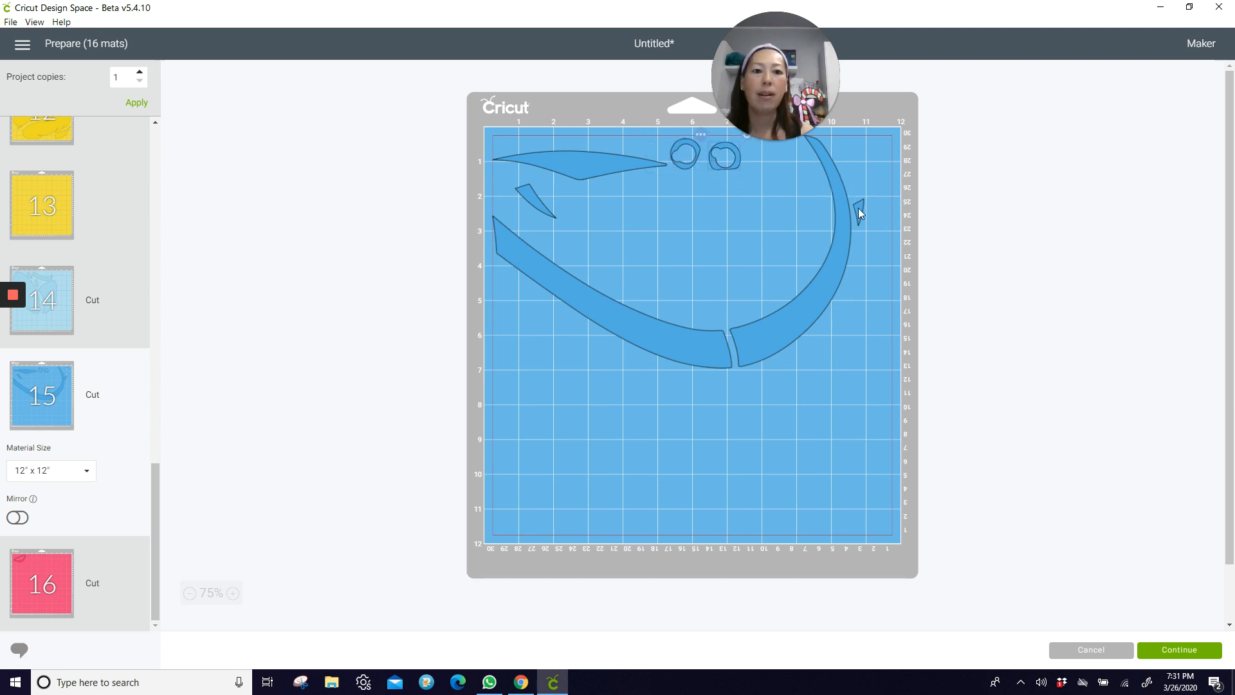
left_click_drag(858, 208, 599, 211)
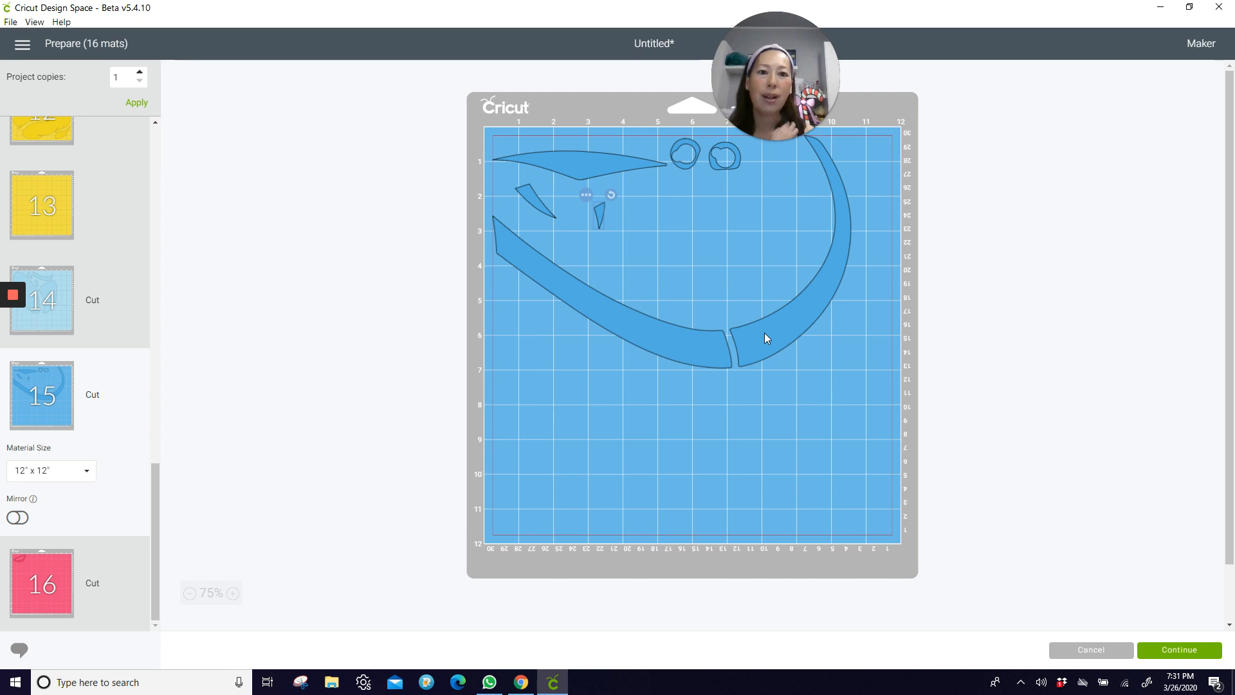
Review the piece layouts on the mats from pink mat 16 back through the blue, yellow and skin-tone mats to white mat 1.
left_click(24, 585)
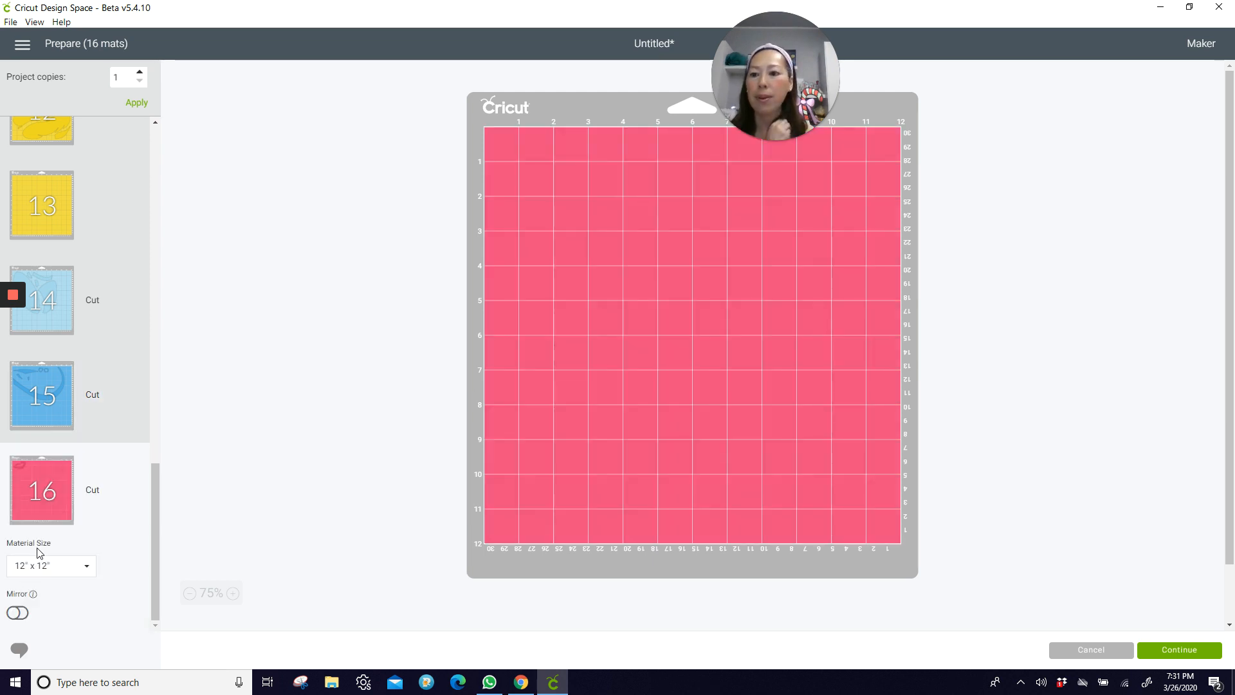
scroll(53, 522, "up", 2)
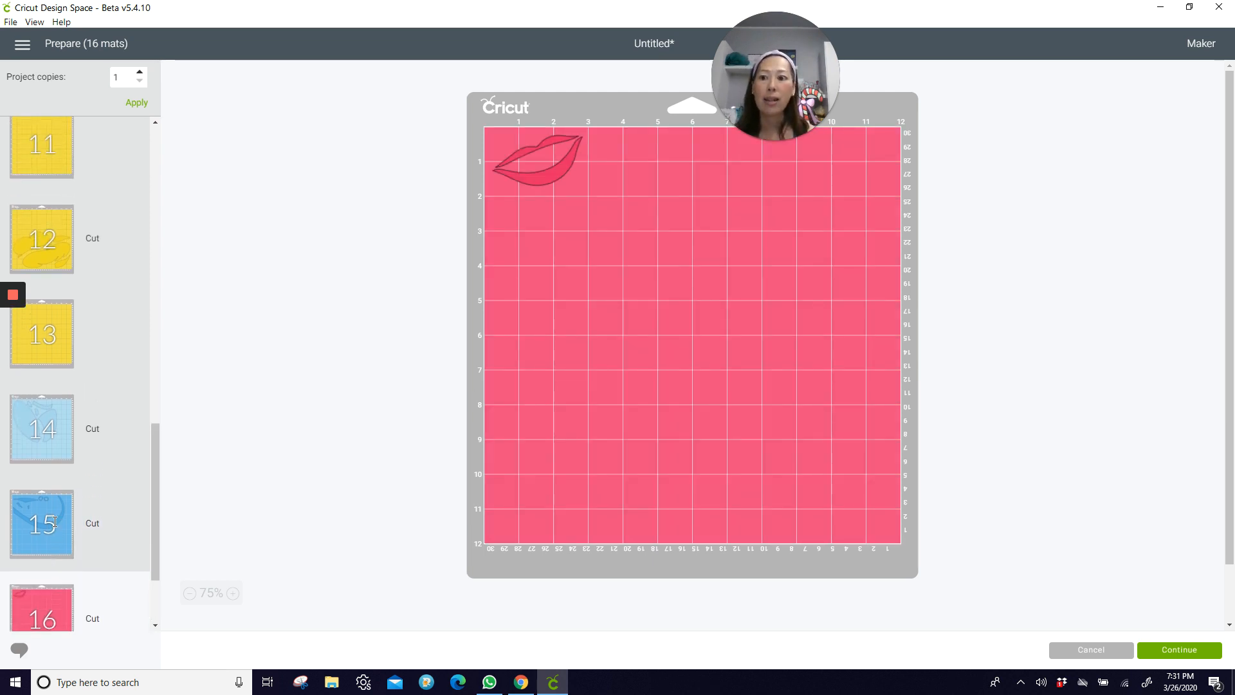
scroll(53, 523, "down", 1)
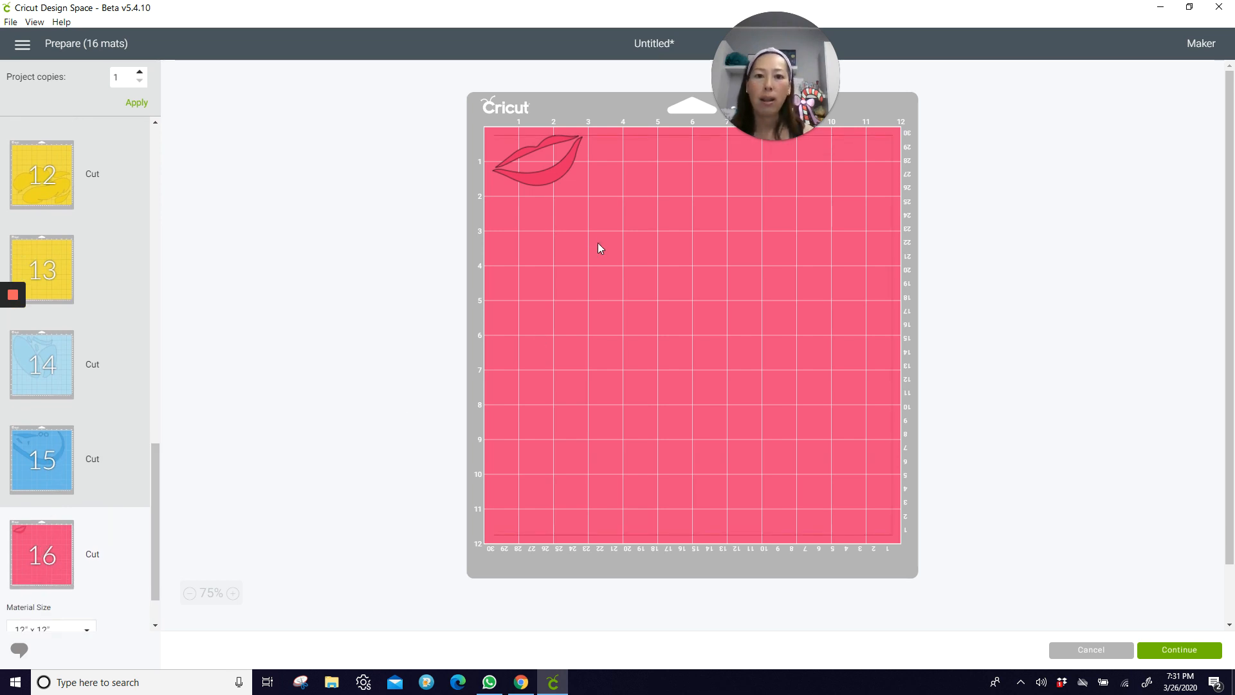
left_click(20, 465)
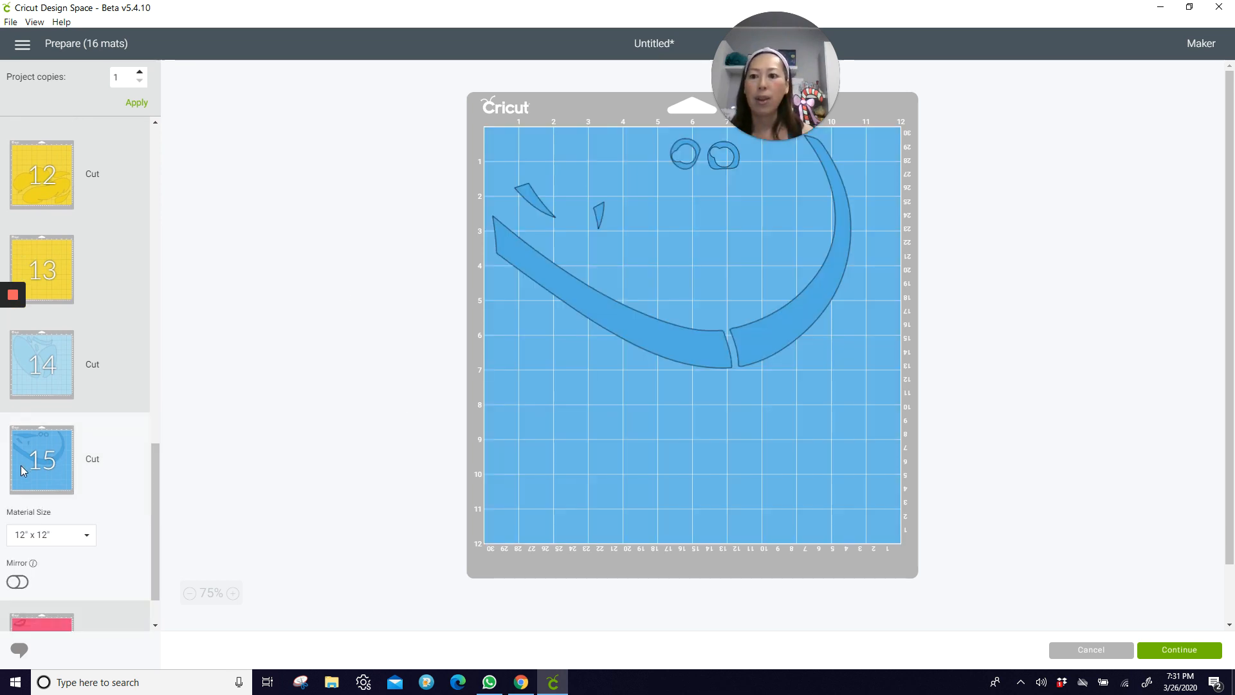
left_click(34, 377)
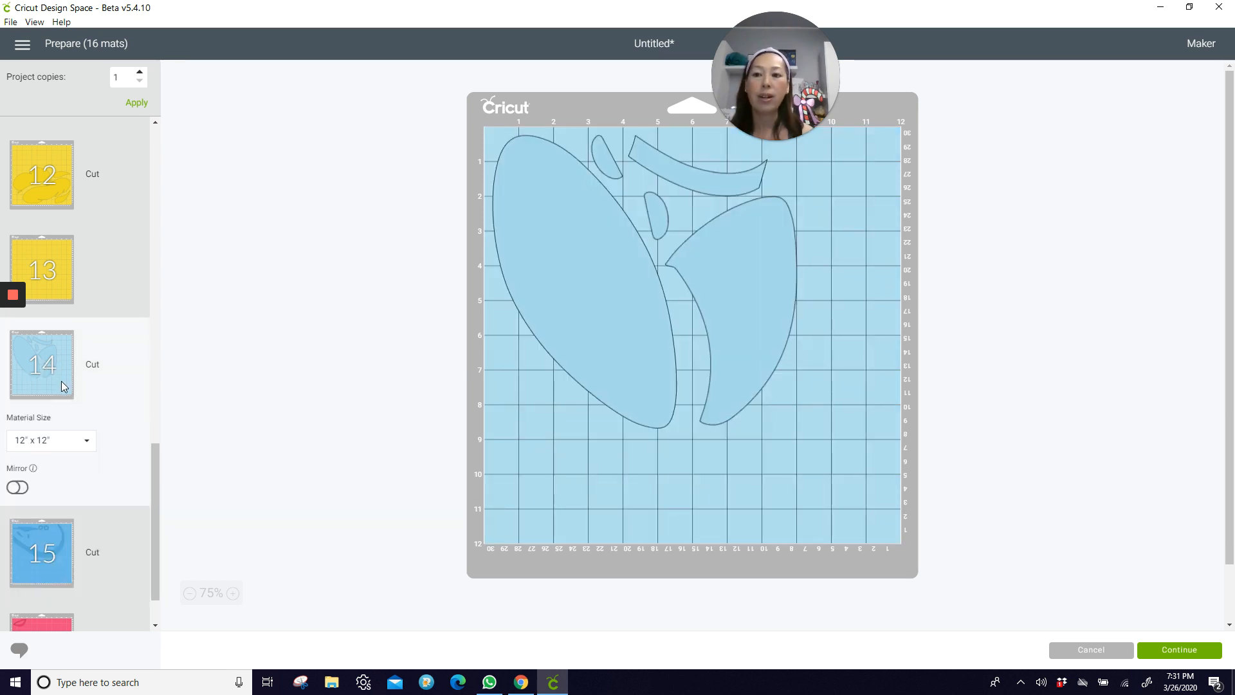
scroll(61, 381, "up", 5)
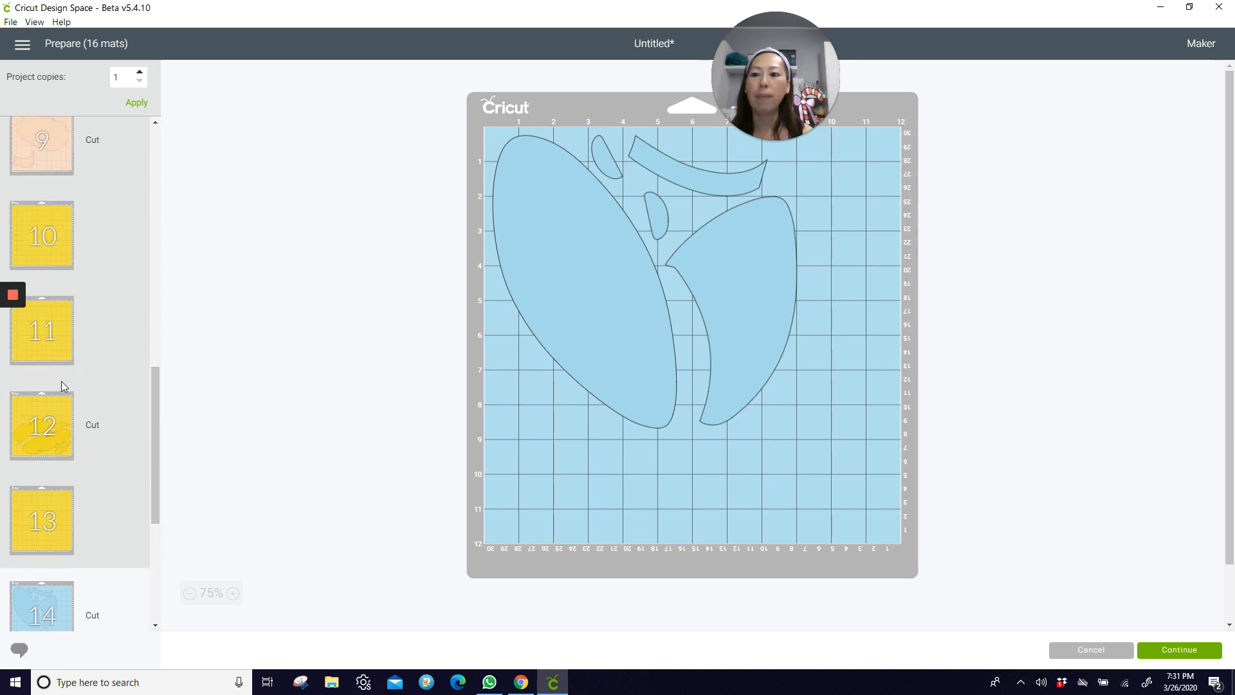
left_click(61, 381)
scroll(39, 418, "up", 5)
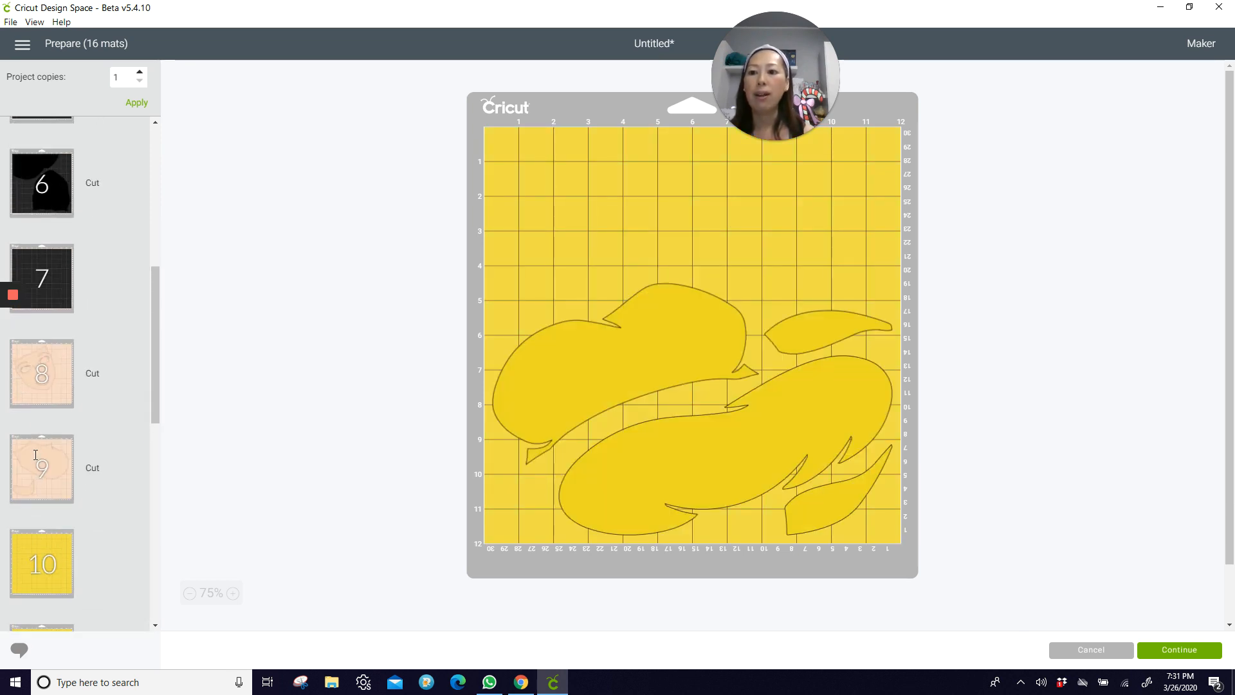
left_click(28, 472)
left_click(56, 365)
scroll(55, 367, "up", 4)
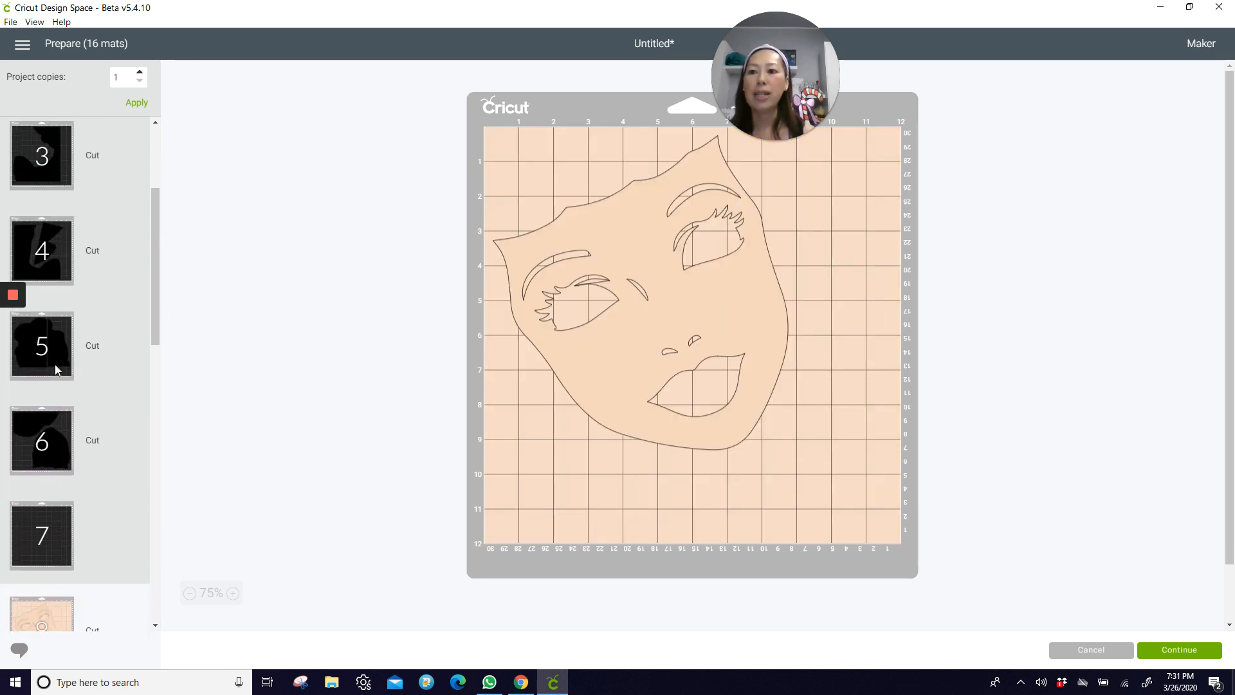
scroll(33, 439, "up", 1)
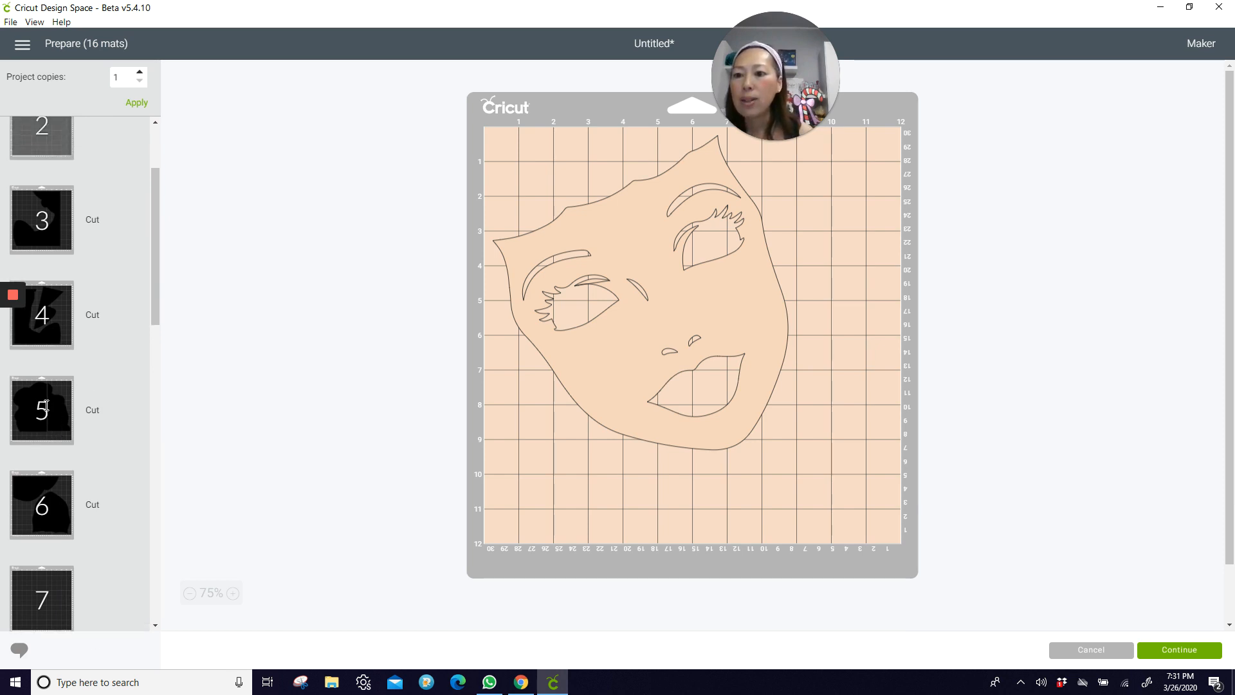
scroll(56, 225, "up", 3)
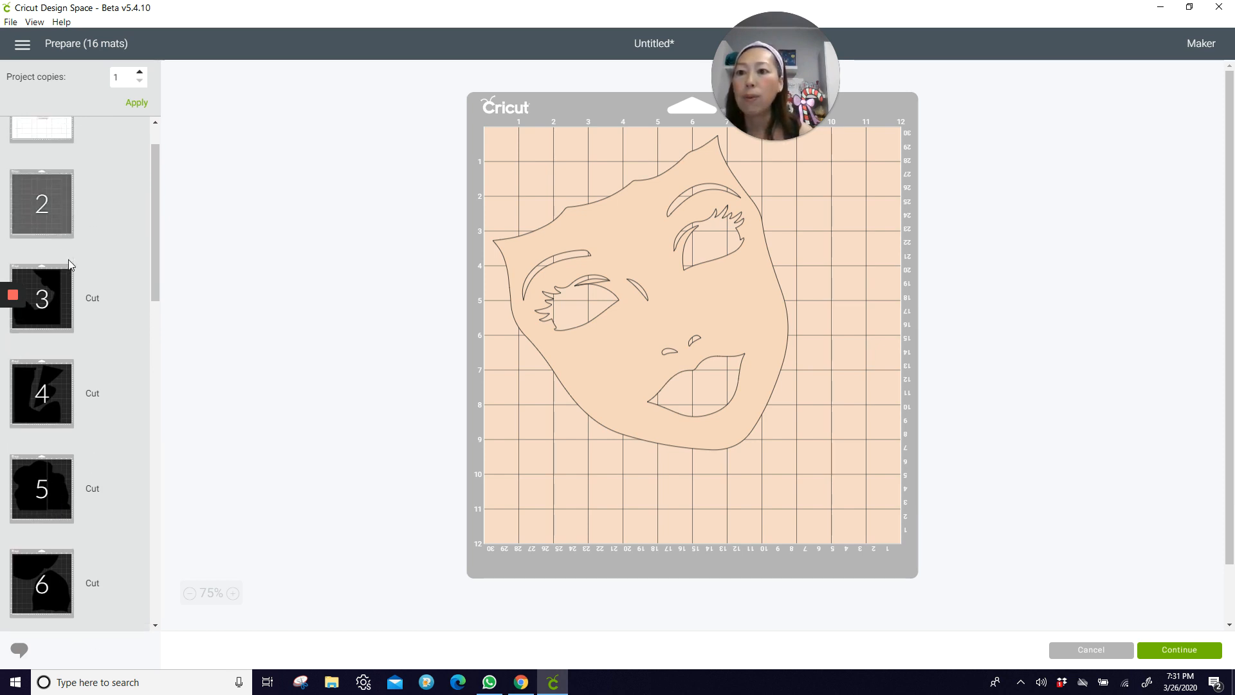
left_click(57, 194)
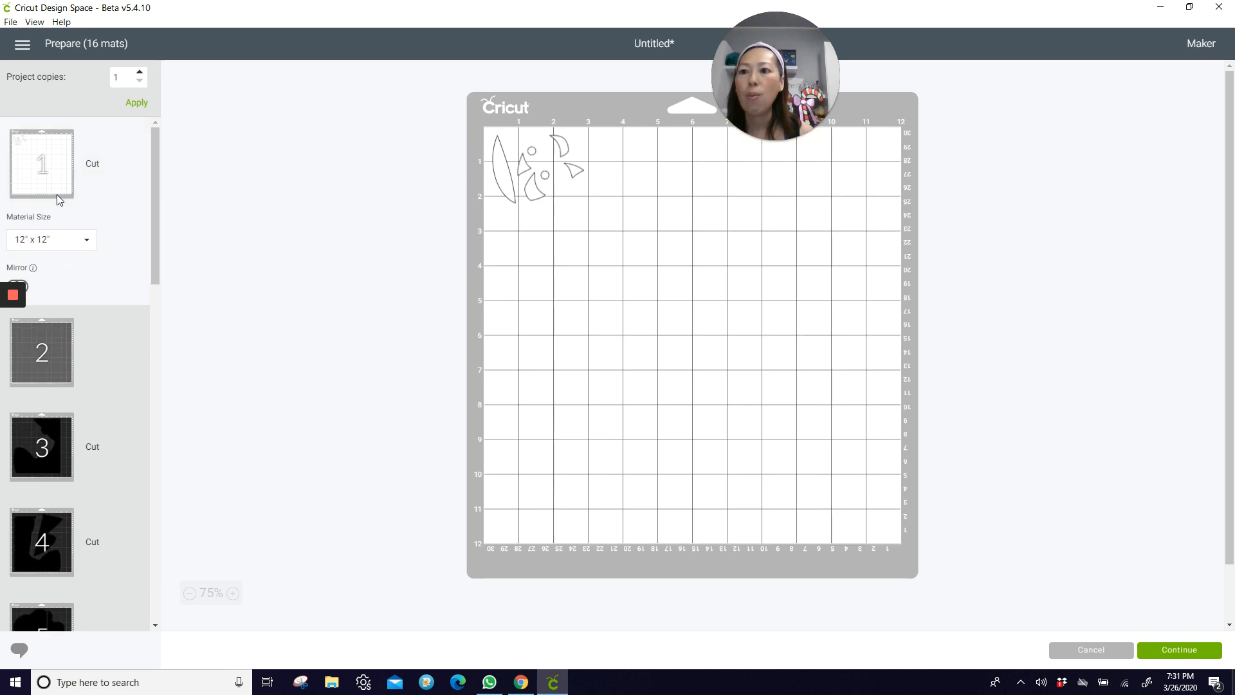